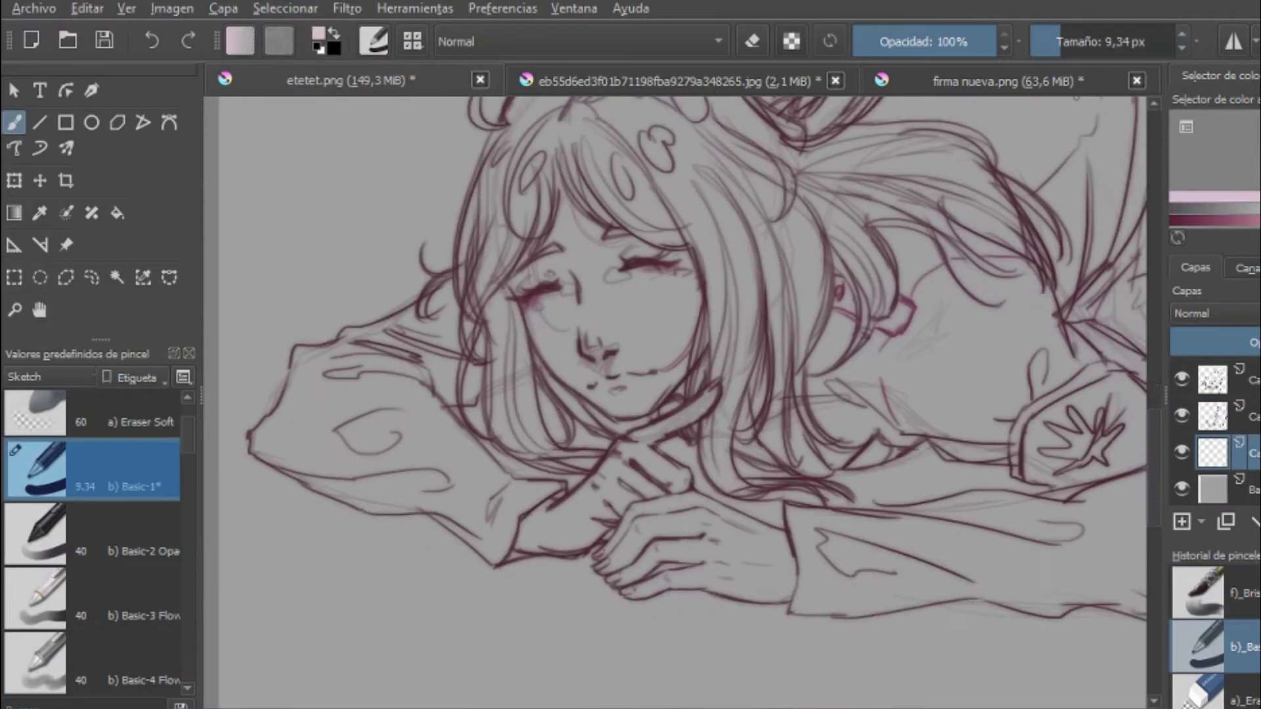
Step: Hide the rough sketch layer, then enlarge and reposition the line sketch so the figure nearly fills the canvas width
{"action": "key", "text": "2"}
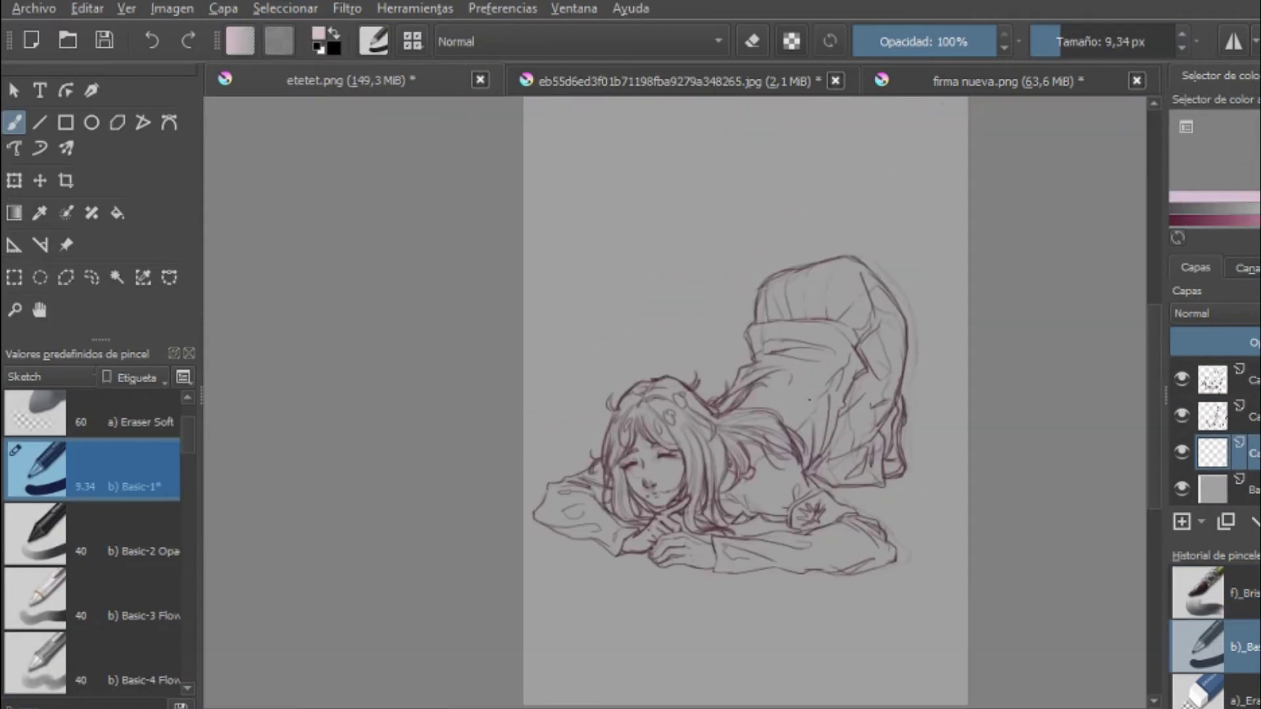
{"action": "left_click", "coordinate": [1212, 378]}
{"action": "left_click", "coordinate": [1181, 414]}
{"action": "key", "text": "ctrl+t"}
{"action": "scroll", "coordinate": [865, 469], "scroll_direction": "down", "scroll_amount": 2}
{"action": "left_click_drag", "start_coordinate": [866, 469], "coordinate": [878, 495]}
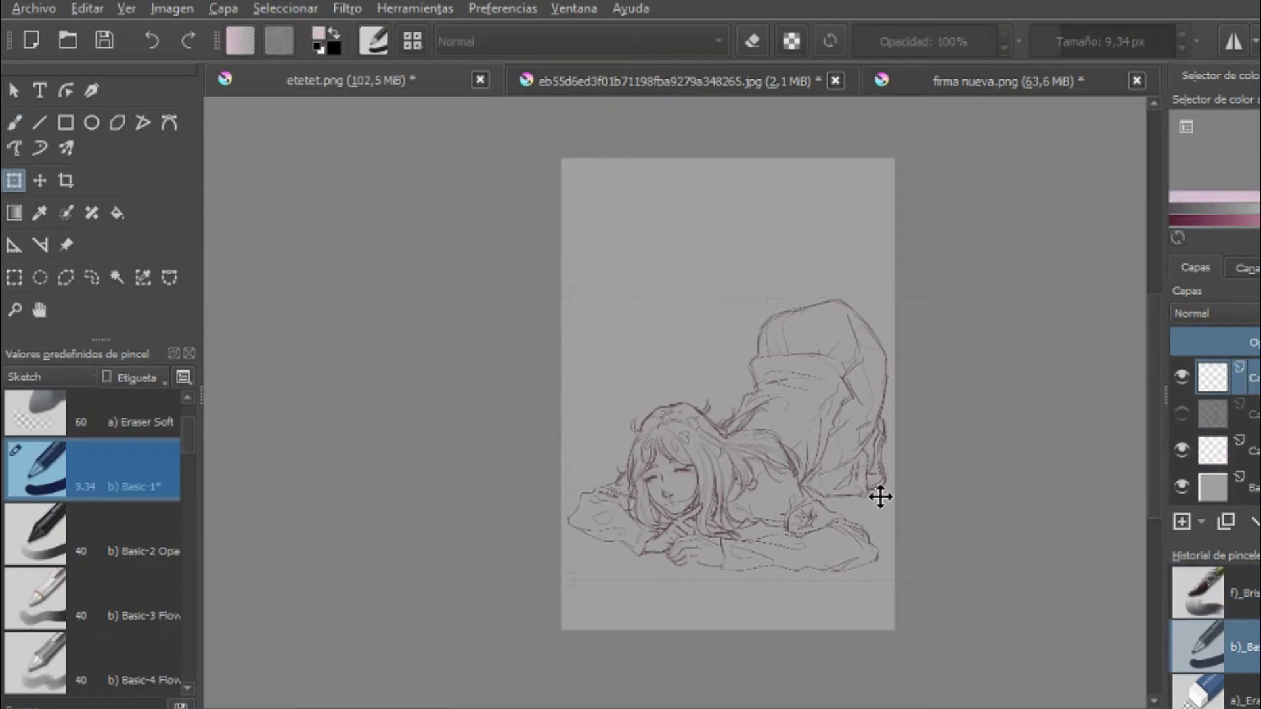
{"action": "key", "text": "b"}
Step: Crop the empty area above the figure and scale the rough sketch layer to match the enlarged line sketch
{"action": "left_click", "coordinate": [172, 8]}
{"action": "left_click", "coordinate": [263, 155]}
{"action": "left_click", "coordinate": [87, 8]}
{"action": "left_click", "coordinate": [175, 204]}
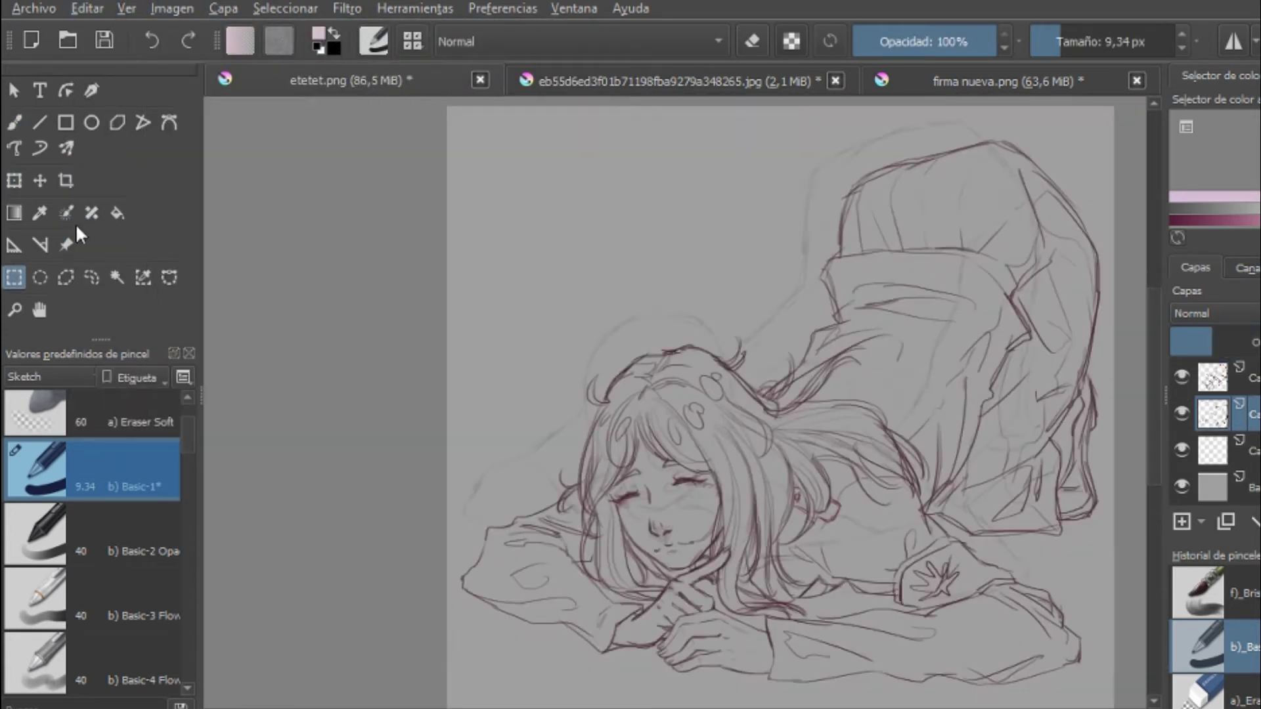
{"action": "key", "text": "ctrl+t"}
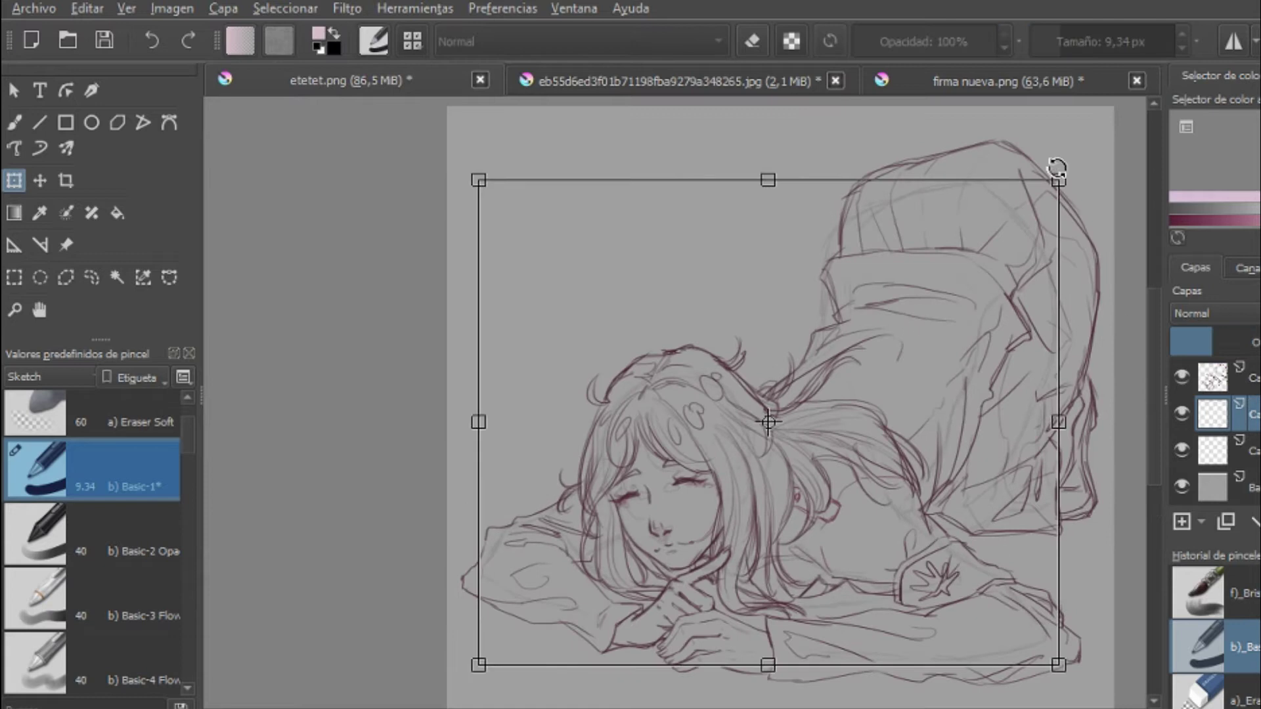
Step: Select the area around the whole figure, apply a filter adjustment to the sketch layer, and clear the selection
{"action": "left_click_drag", "start_coordinate": [434, 175], "coordinate": [1033, 669]}
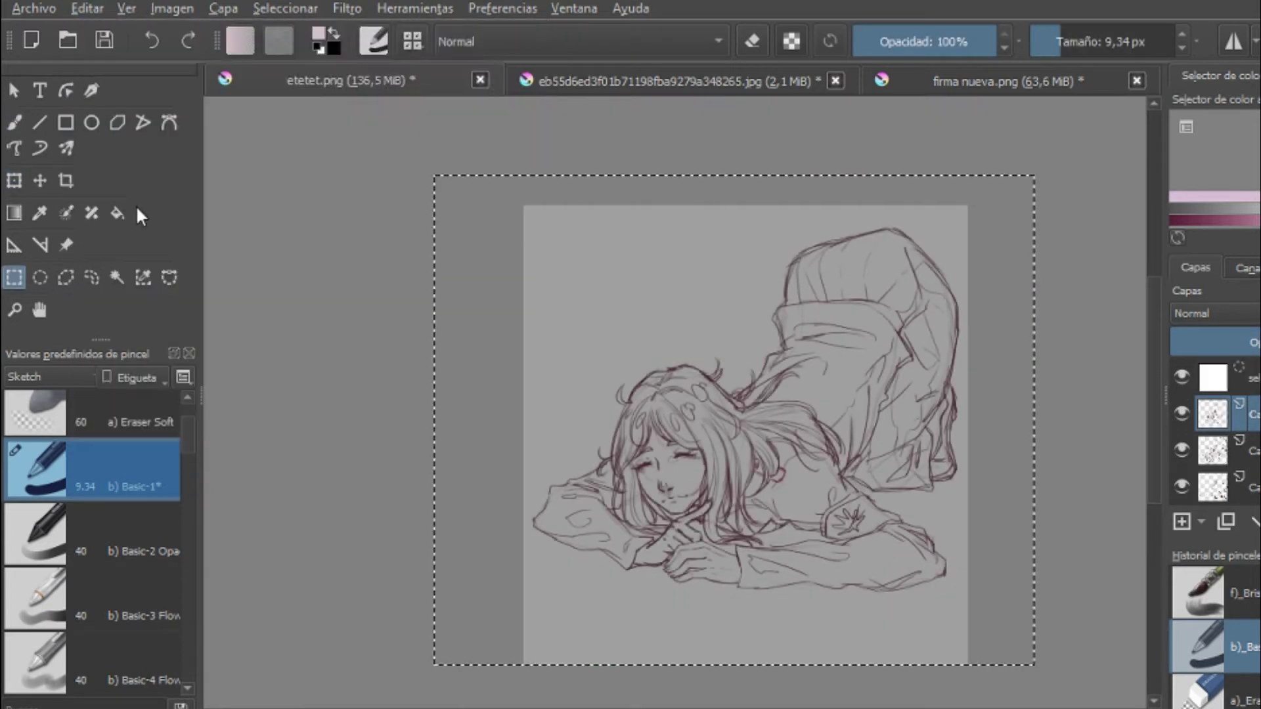
{"action": "left_click", "coordinate": [347, 8]}
{"action": "left_click", "coordinate": [394, 40]}
{"action": "left_click_drag", "start_coordinate": [1038, 215], "coordinate": [1090, 214]}
{"action": "key", "text": "Return"}
{"action": "key", "text": "ctrl+shift+a"}
Step: Trace the lower edges of the hands and the outer contour of the bent sleeve in pale pink with a 9.34 px brush
{"action": "key", "text": "b"}
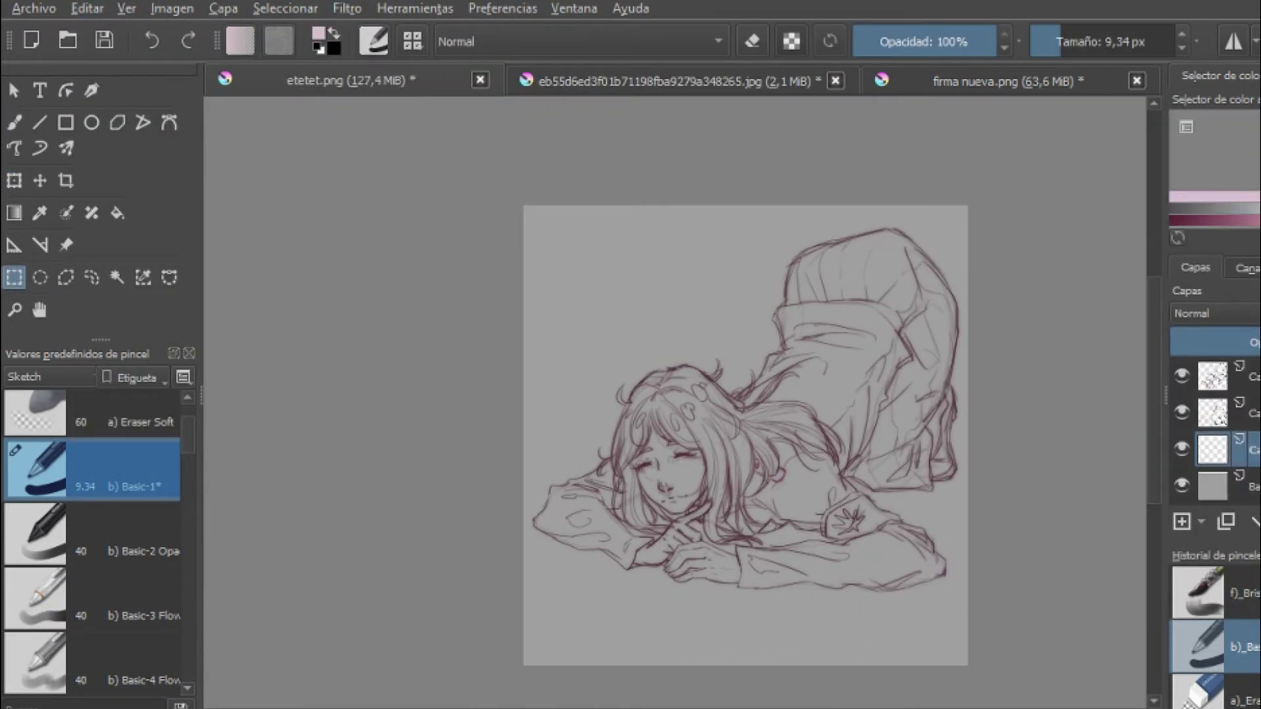
{"action": "scroll", "coordinate": [656, 459], "scroll_direction": "up", "scroll_amount": 6}
{"action": "left_click_drag", "start_coordinate": [683, 420], "coordinate": [536, 372]}
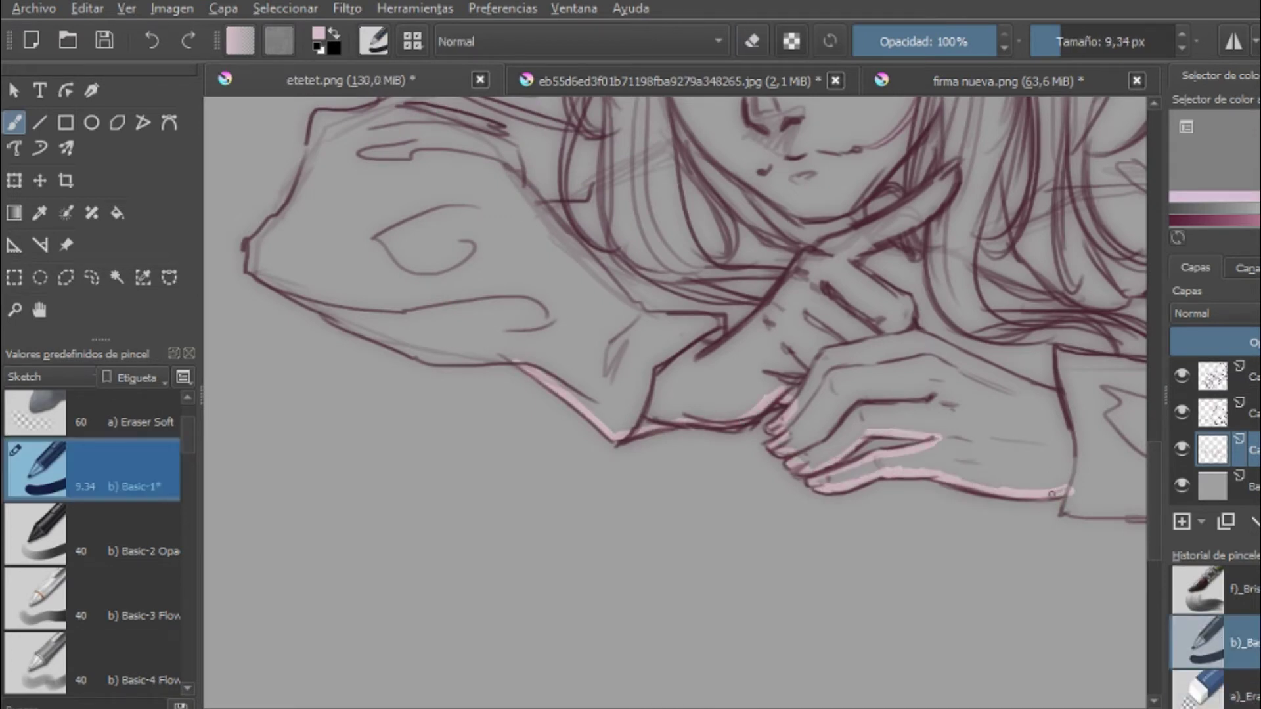
{"action": "scroll", "coordinate": [692, 683], "scroll_direction": "left", "scroll_amount": 5}
{"action": "left_click_drag", "start_coordinate": [662, 363], "coordinate": [547, 351]}
{"action": "scroll", "coordinate": [419, 427], "scroll_direction": "up", "scroll_amount": 4}
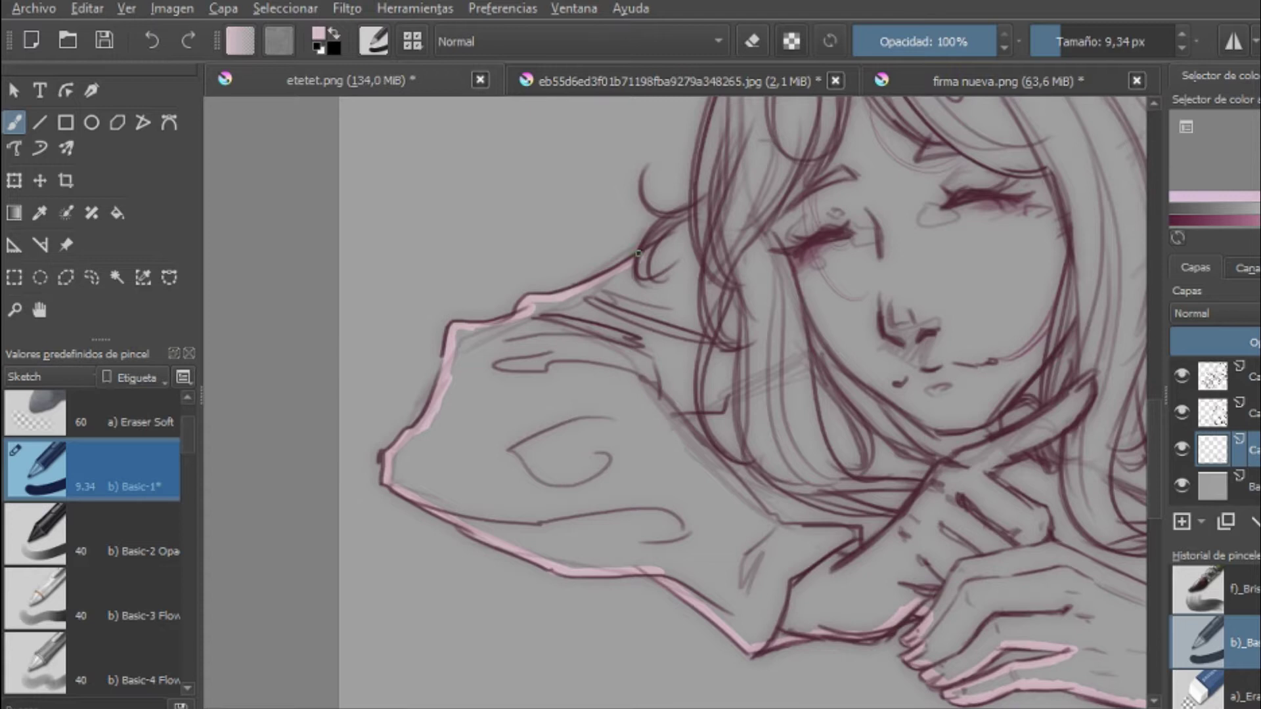
Step: Trace the bent sleeve's inner edge and the hair strands hanging beside the face in pale pink
{"action": "scroll", "coordinate": [637, 253], "scroll_direction": "right", "scroll_amount": 3}
{"action": "left_click_drag", "start_coordinate": [591, 406], "coordinate": [781, 530]}
{"action": "mouse_move", "coordinate": [663, 385]}
{"action": "left_mouse_down"}
{"action": "mouse_move", "coordinate": [588, 407]}
{"action": "mouse_move", "coordinate": [690, 467]}
{"action": "left_mouse_up"}
{"action": "left_click_drag", "start_coordinate": [844, 485], "coordinate": [769, 492]}
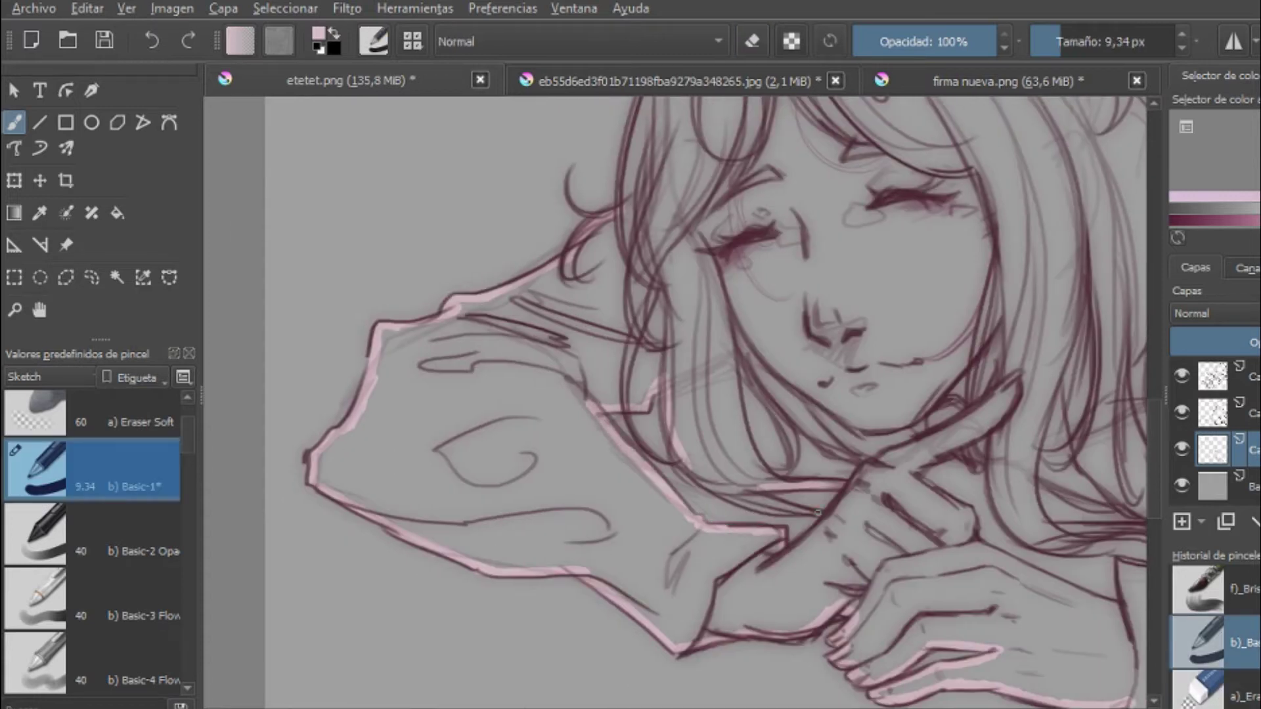
{"action": "scroll", "coordinate": [676, 402], "scroll_direction": "right", "scroll_amount": 5}
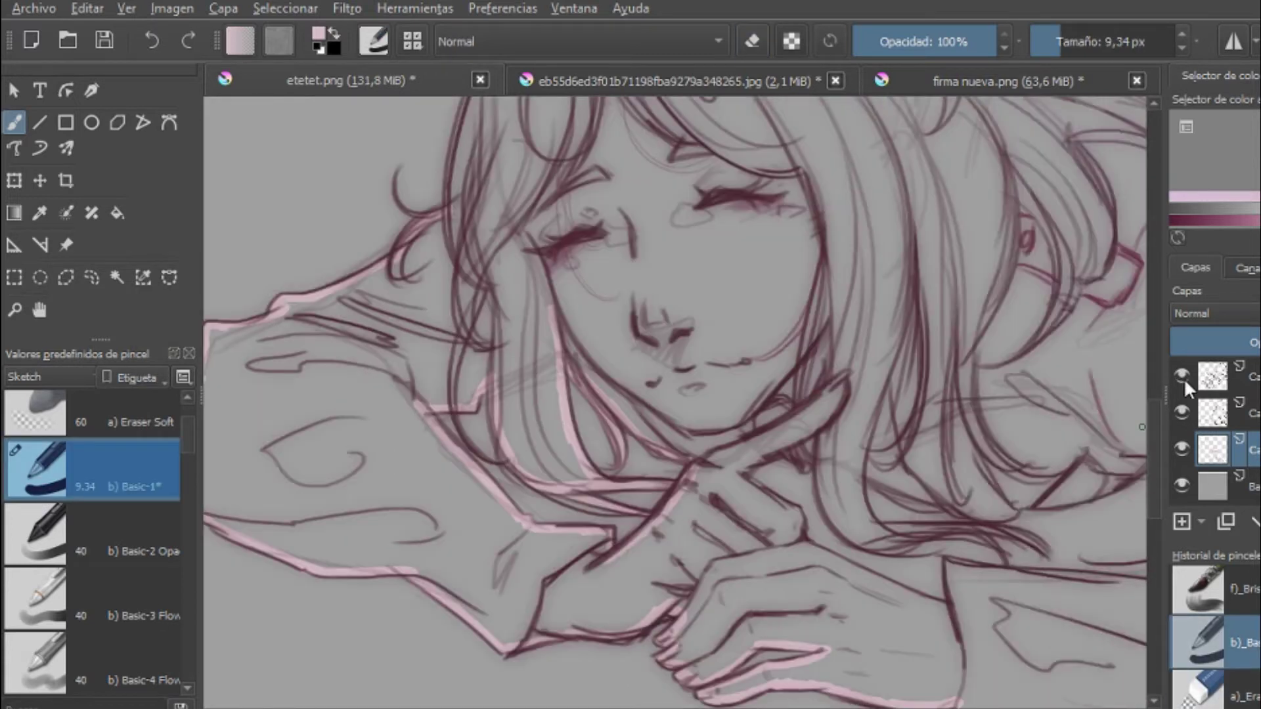
Step: Trace the outer contour of the hair over the head, including the loose curls, in pale pink
{"action": "scroll", "coordinate": [676, 402], "scroll_direction": "up", "scroll_amount": 3}
{"action": "scroll", "coordinate": [675, 402], "scroll_direction": "up", "scroll_amount": 3}
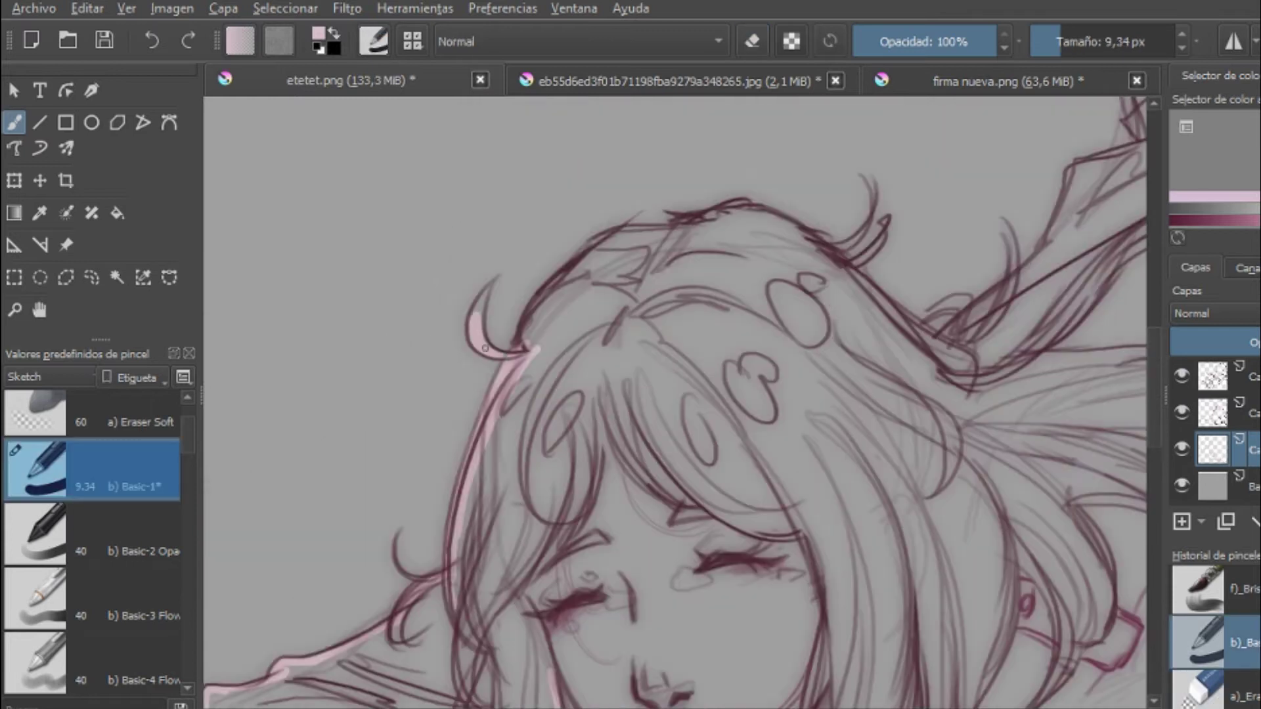
{"action": "mouse_move", "coordinate": [674, 227]}
{"action": "left_mouse_down"}
{"action": "mouse_move", "coordinate": [750, 213]}
{"action": "mouse_move", "coordinate": [883, 264]}
{"action": "left_mouse_up"}
{"action": "scroll", "coordinate": [750, 212], "scroll_direction": "right", "scroll_amount": 3}
{"action": "left_click_drag", "start_coordinate": [702, 288], "coordinate": [744, 335]}
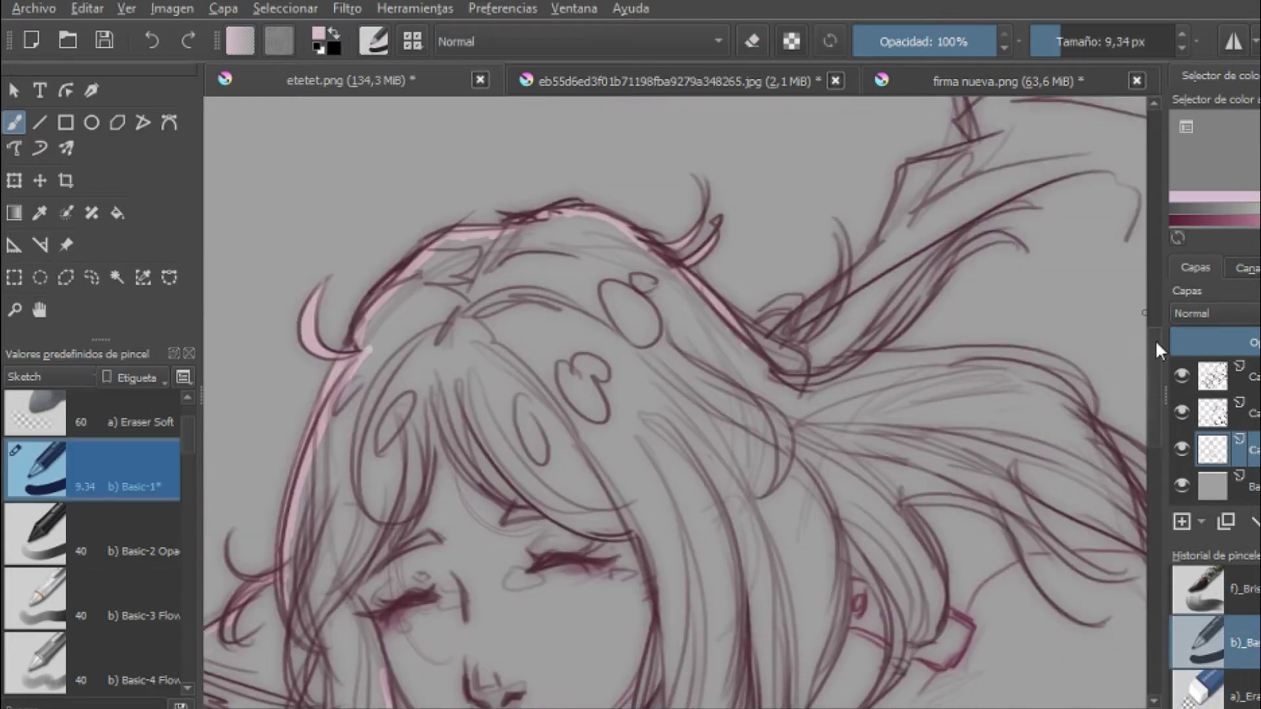
Step: Continue the pale pink outline from the hair along the figure's back and up around the raised hips
{"action": "scroll", "coordinate": [723, 315], "scroll_direction": "down", "scroll_amount": 1}
{"action": "scroll", "coordinate": [683, 401], "scroll_direction": "up", "scroll_amount": 3}
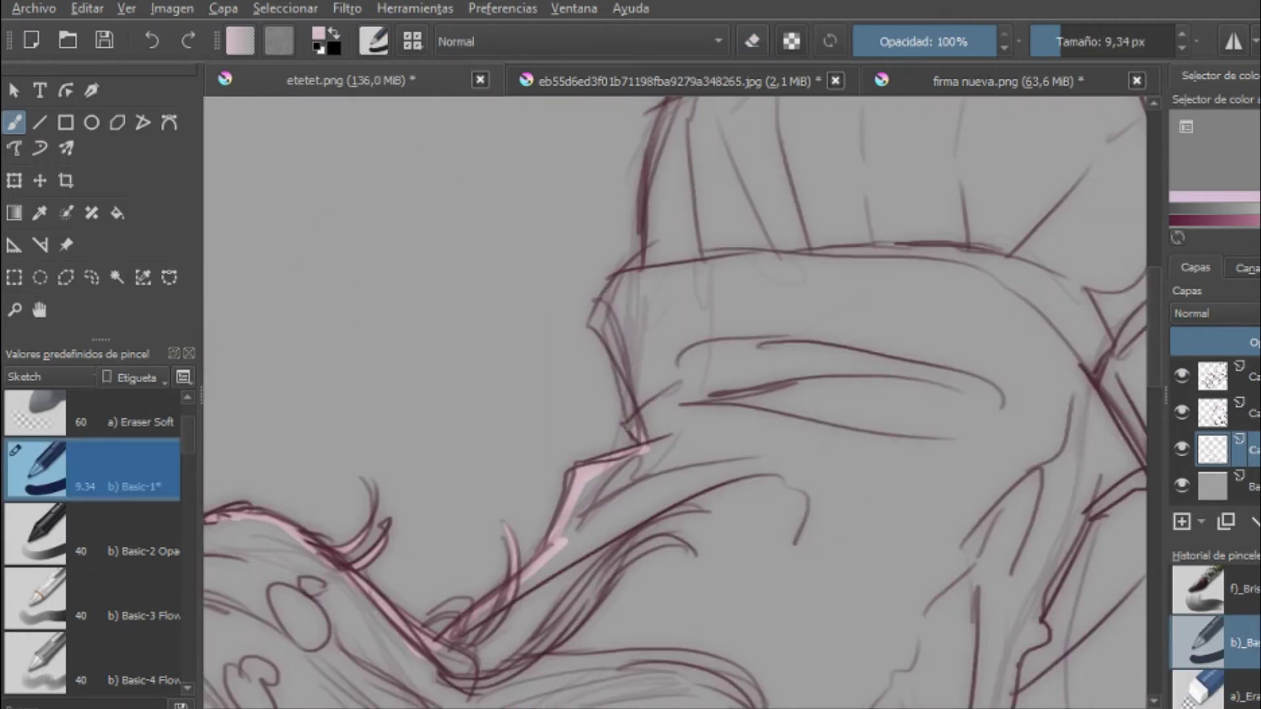
{"action": "scroll", "coordinate": [1156, 373], "scroll_direction": "up", "scroll_amount": 3}
{"action": "left_click_drag", "start_coordinate": [719, 259], "coordinate": [647, 426]}
{"action": "scroll", "coordinate": [865, 223], "scroll_direction": "down", "scroll_amount": 3}
{"action": "key", "text": "e"}
{"action": "key", "text": "e"}
{"action": "scroll", "coordinate": [801, 245], "scroll_direction": "up", "scroll_amount": 3}
{"action": "scroll", "coordinate": [891, 296], "scroll_direction": "down", "scroll_amount": 3}
Step: Continue the pale pink outline down the far side of the trousers and along their lower hem
{"action": "left_click_drag", "start_coordinate": [900, 210], "coordinate": [821, 486]}
{"action": "key", "text": "e"}
{"action": "scroll", "coordinate": [797, 511], "scroll_direction": "left", "scroll_amount": 3}
{"action": "key", "text": "e"}
{"action": "scroll", "coordinate": [797, 460], "scroll_direction": "down", "scroll_amount": 5}
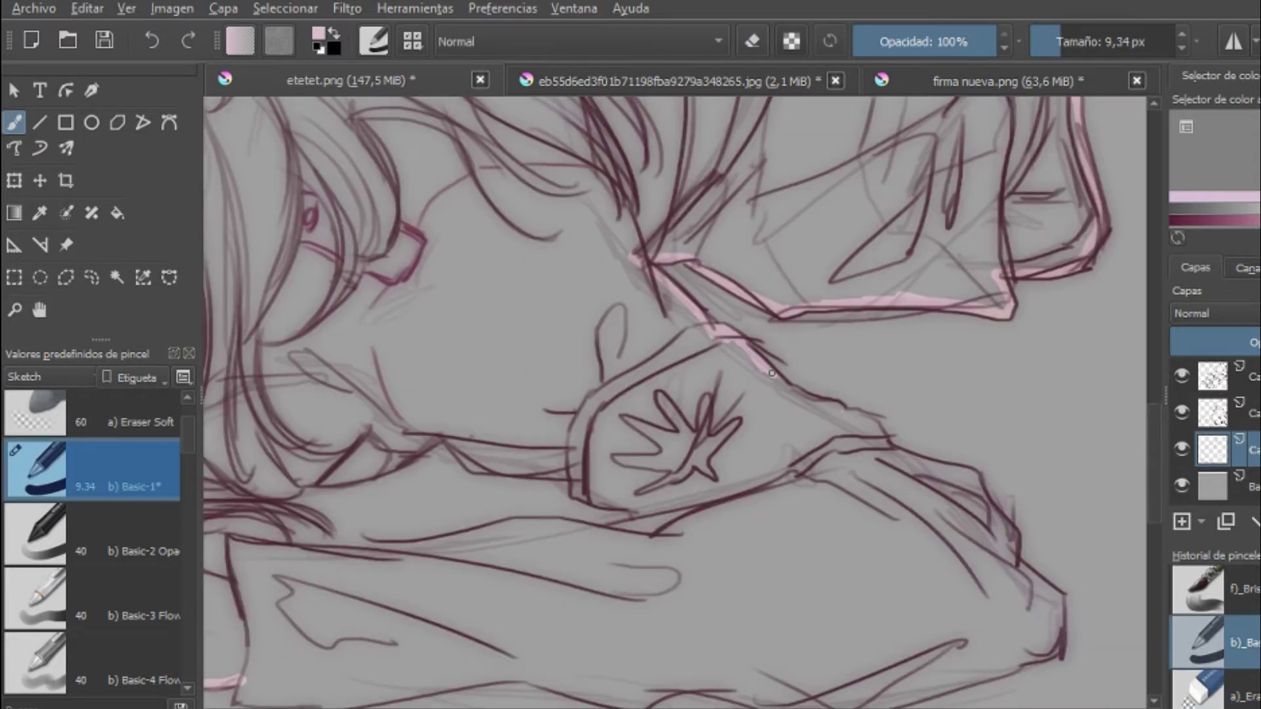
Step: Trace the extended sleeve in pale pink from the shoulder around the elbow and along its lower edge to the cuff
{"action": "left_click_drag", "start_coordinate": [656, 263], "coordinate": [849, 416]}
{"action": "scroll", "coordinate": [853, 394], "scroll_direction": "down", "scroll_amount": 2}
{"action": "scroll", "coordinate": [1154, 483], "scroll_direction": "down", "scroll_amount": 3}
{"action": "left_click_drag", "start_coordinate": [794, 472], "coordinate": [516, 437]}
Step: Trace the gap between the torso and the extended sleeve, including the hair tips and the back of the hand, in pale pink
{"action": "scroll", "coordinate": [463, 454], "scroll_direction": "left", "scroll_amount": 3}
{"action": "scroll", "coordinate": [664, 450], "scroll_direction": "left", "scroll_amount": 1}
{"action": "scroll", "coordinate": [664, 450], "scroll_direction": "up", "scroll_amount": 3}
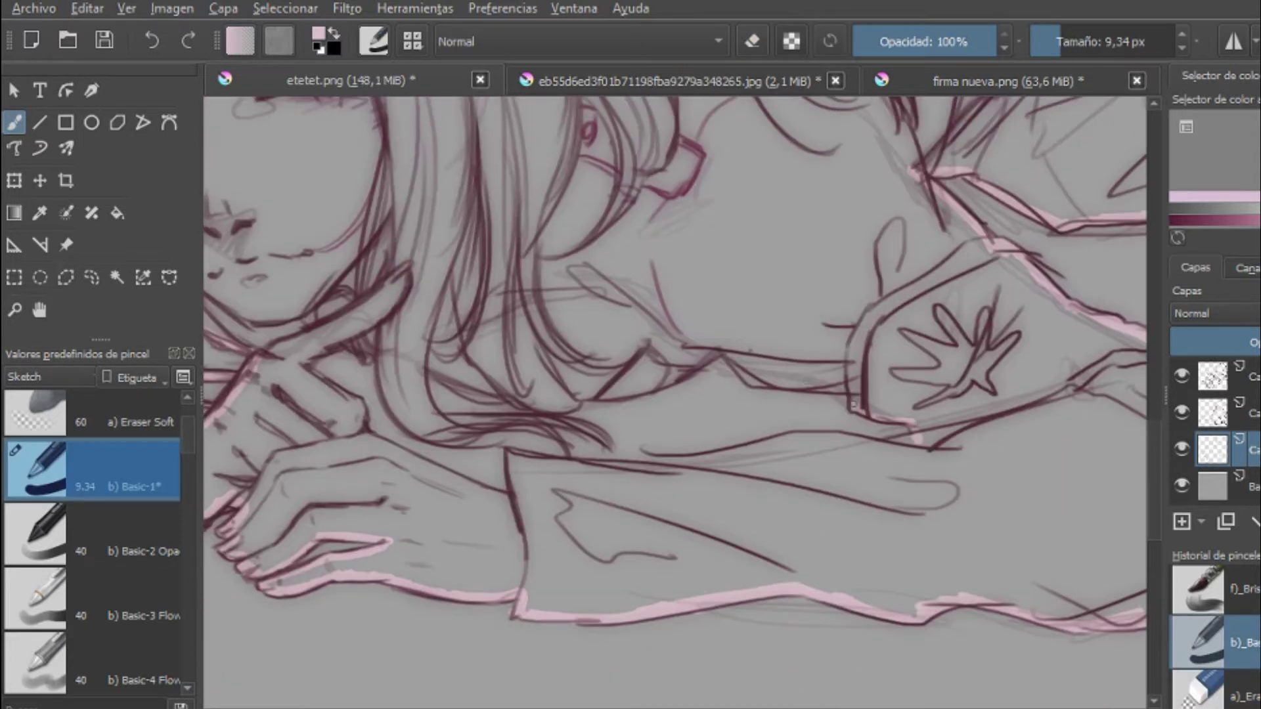
{"action": "scroll", "coordinate": [923, 395], "scroll_direction": "left", "scroll_amount": 3}
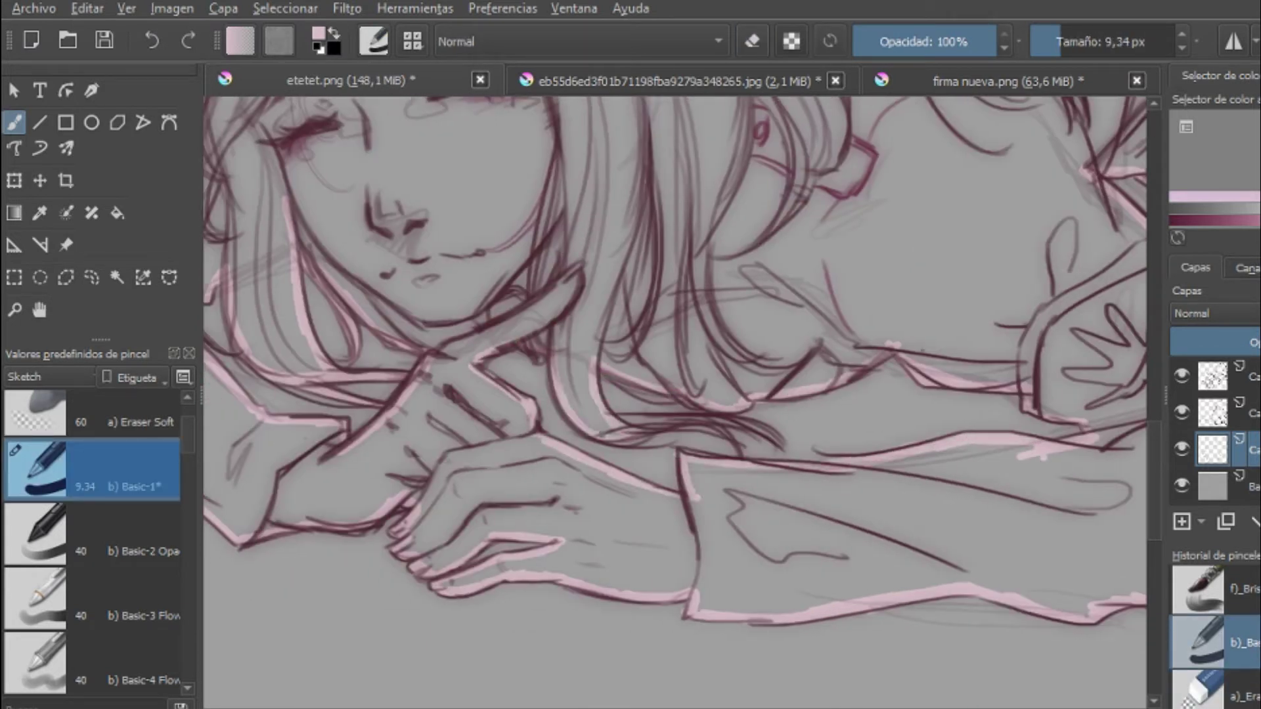
Step: Fill the traced silhouette with pale pink and touch up its missed spots with a 2.92 px brush
{"action": "key", "text": "2"}
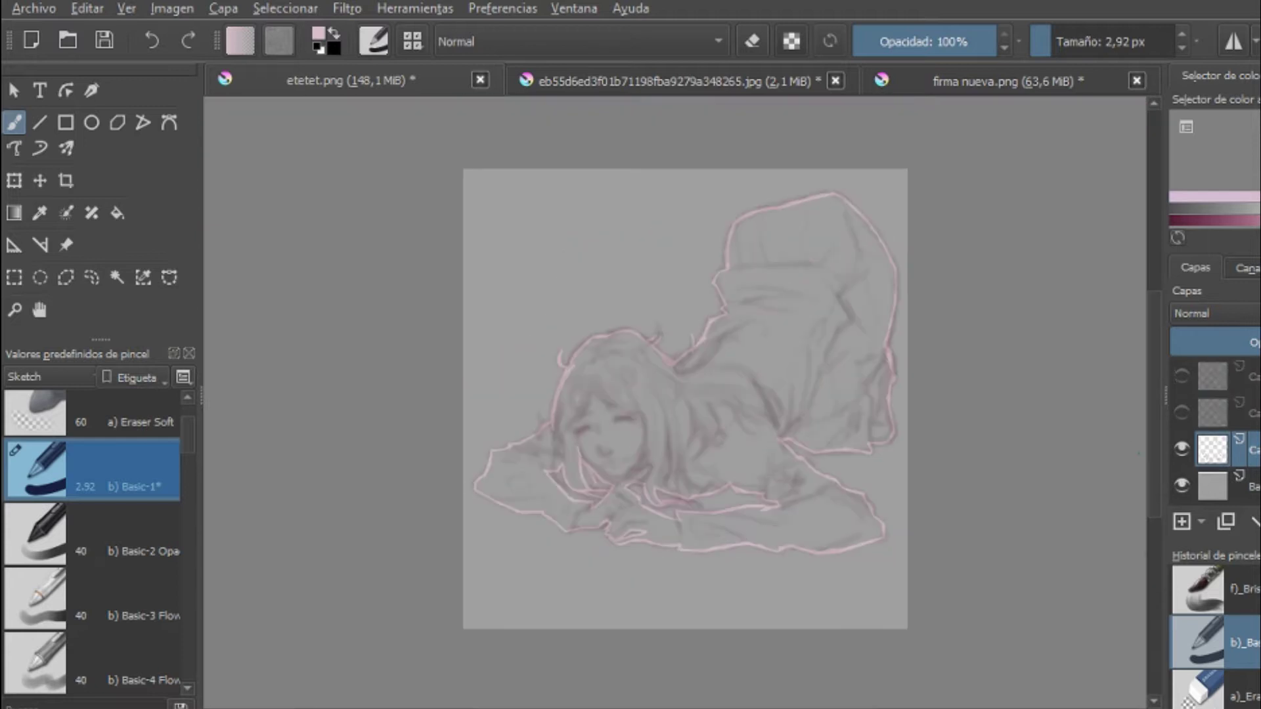
{"action": "key", "text": "f"}
{"action": "left_click", "coordinate": [779, 374]}
{"action": "scroll", "coordinate": [780, 374], "scroll_direction": "up", "scroll_amount": 3}
{"action": "scroll", "coordinate": [779, 375], "scroll_direction": "down", "scroll_amount": 2}
{"action": "scroll", "coordinate": [368, 617], "scroll_direction": "up", "scroll_amount": 2}
{"action": "key", "text": "b"}
{"action": "scroll", "coordinate": [368, 618], "scroll_direction": "up", "scroll_amount": 2}
{"action": "key", "text": "2"}
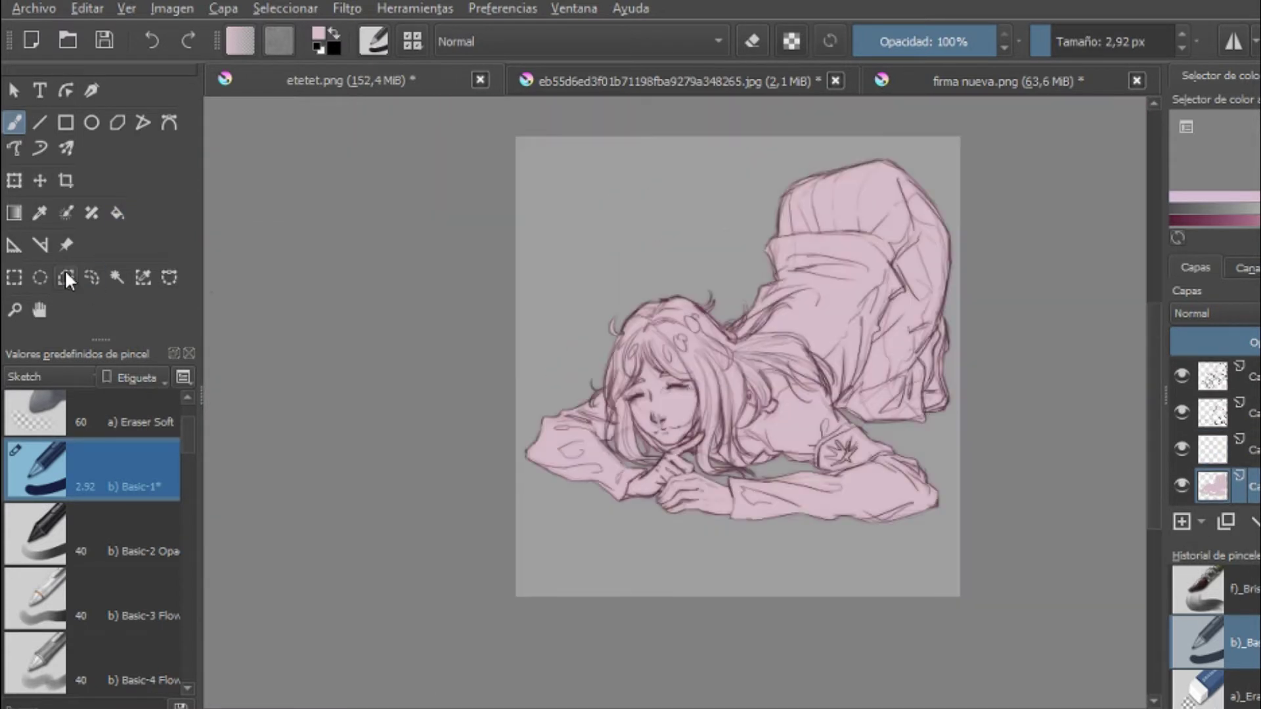
Step: Cover the whole silhouette with flat orange on a separate layer above the pale pink base
{"action": "left_click", "coordinate": [117, 278]}
{"action": "key", "text": "ctrl+shift+a"}
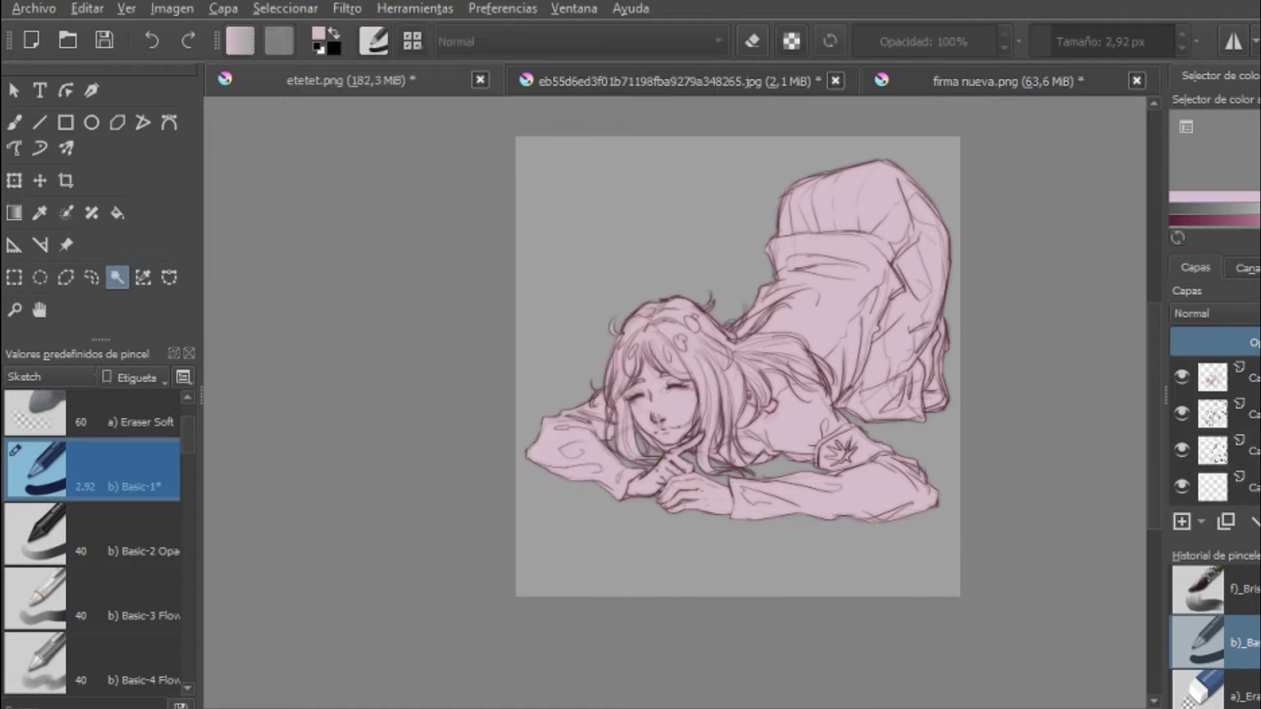
{"action": "left_click", "coordinate": [65, 122]}
{"action": "left_click", "coordinate": [724, 356]}
{"action": "key", "text": "shift+BackSpace"}
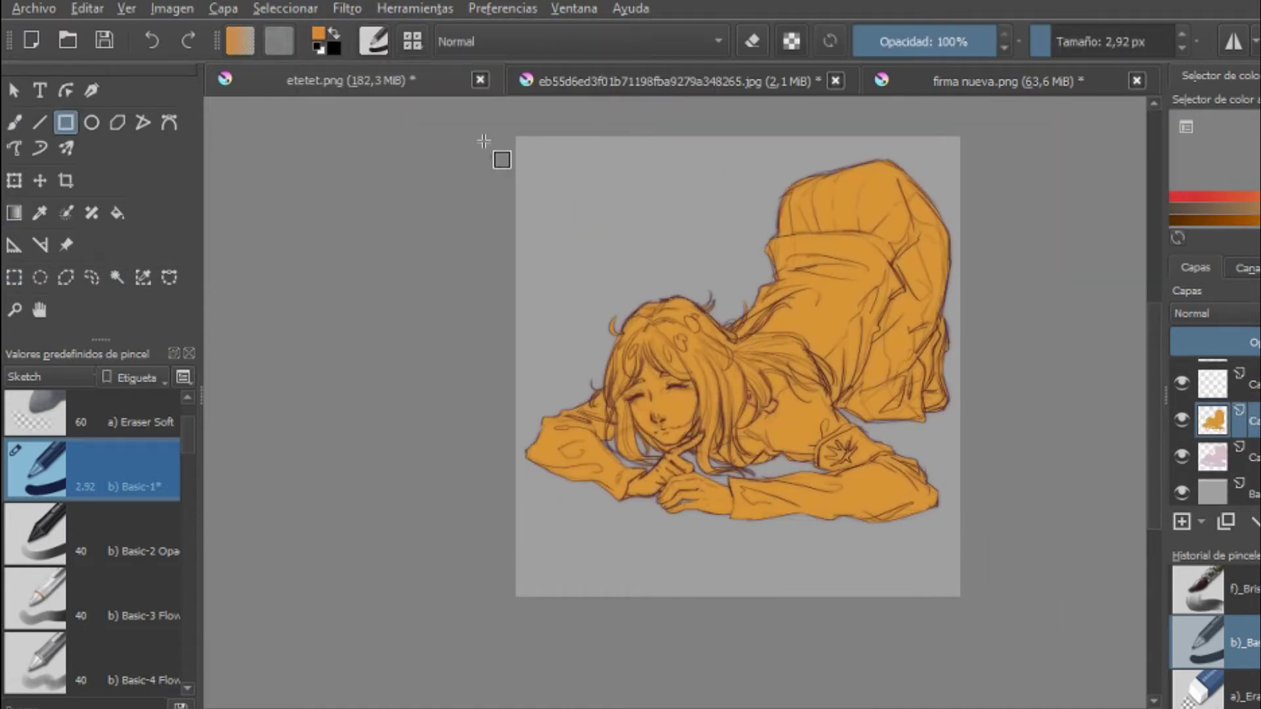
Step: Blend gradients over the orange silhouette, from pale beige on the head and hips through red to blue-violet on the extended sleeve
{"action": "key", "text": "g"}
{"action": "left_click_drag", "start_coordinate": [594, 179], "coordinate": [801, 370]}
{"action": "left_click_drag", "start_coordinate": [756, 296], "coordinate": [759, 653]}
{"action": "left_click_drag", "start_coordinate": [854, 328], "coordinate": [1036, 364]}
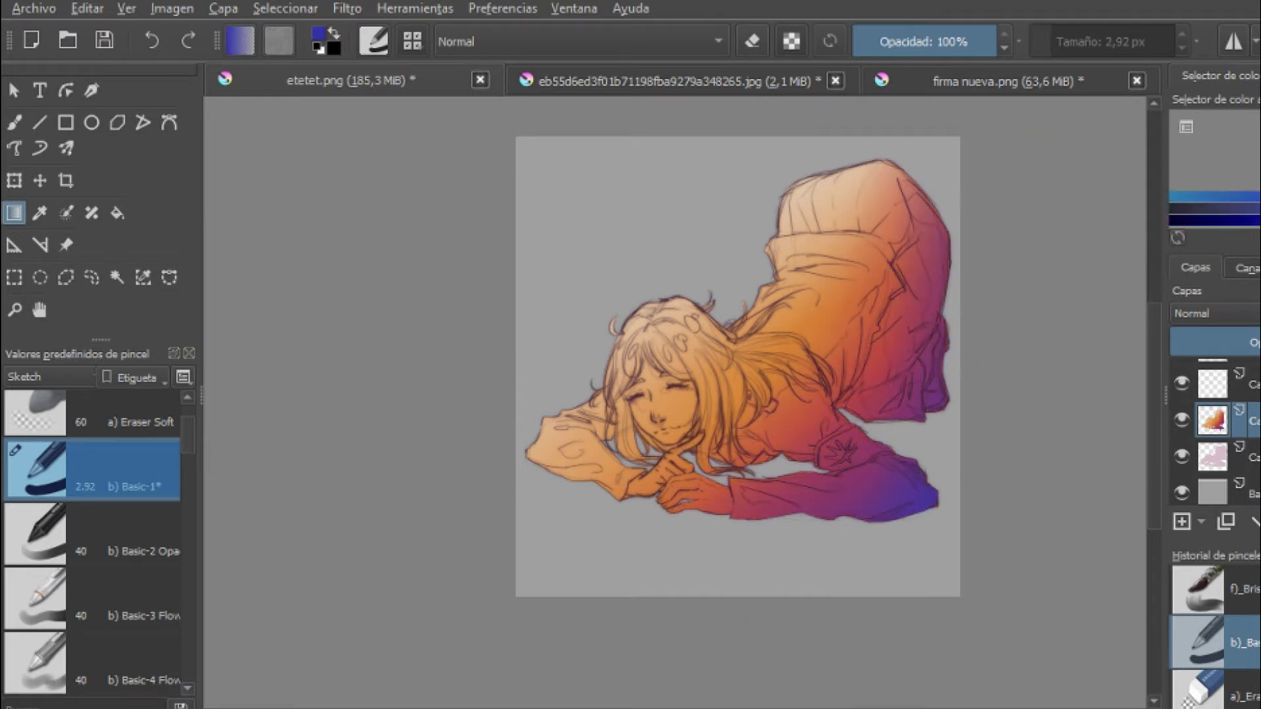
Step: On a new layer, paint the face in flat peach with a 33.8 px brush, finishing its edges at 9.34 px
{"action": "scroll", "coordinate": [657, 380], "scroll_direction": "up", "scroll_amount": 5}
{"action": "key", "text": "Insert"}
{"action": "key", "text": "b"}
{"action": "mouse_move", "coordinate": [683, 299]}
{"action": "left_mouse_down"}
{"action": "mouse_move", "coordinate": [666, 356]}
{"action": "mouse_move", "coordinate": [558, 308]}
{"action": "left_mouse_up"}
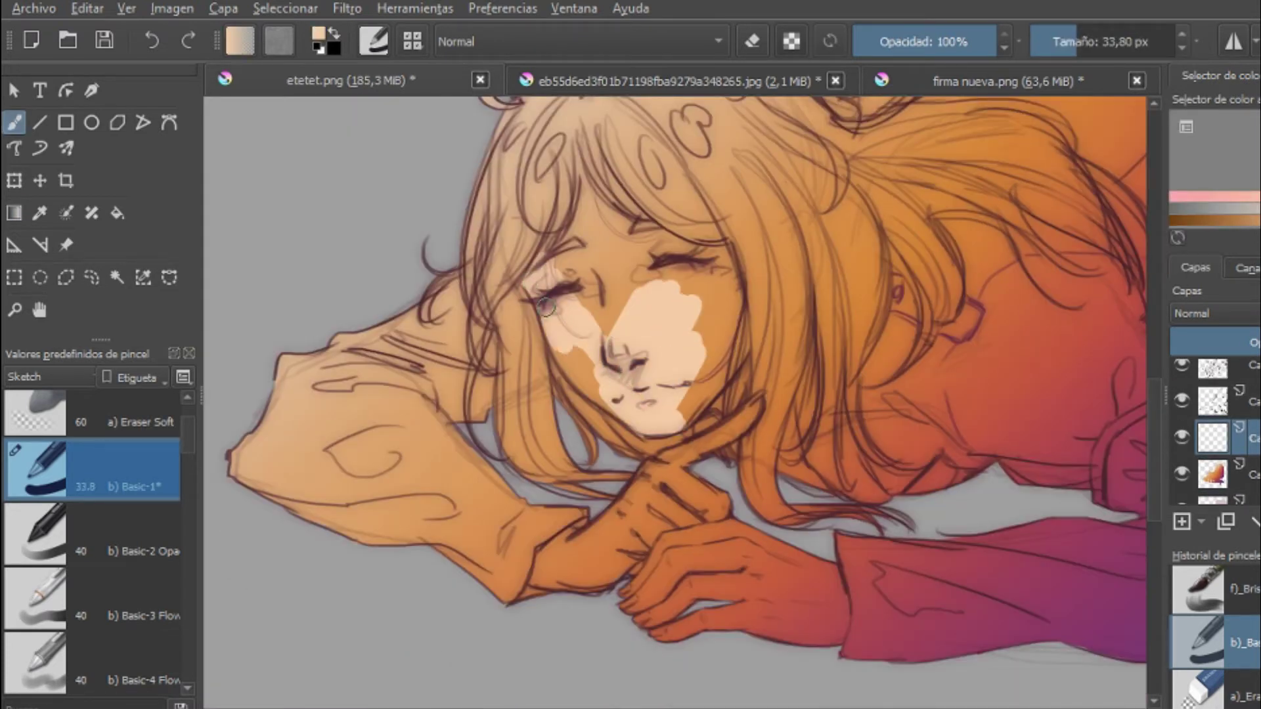
{"action": "left_click_drag", "start_coordinate": [578, 381], "coordinate": [697, 296]}
{"action": "left_click_drag", "start_coordinate": [591, 276], "coordinate": [657, 217]}
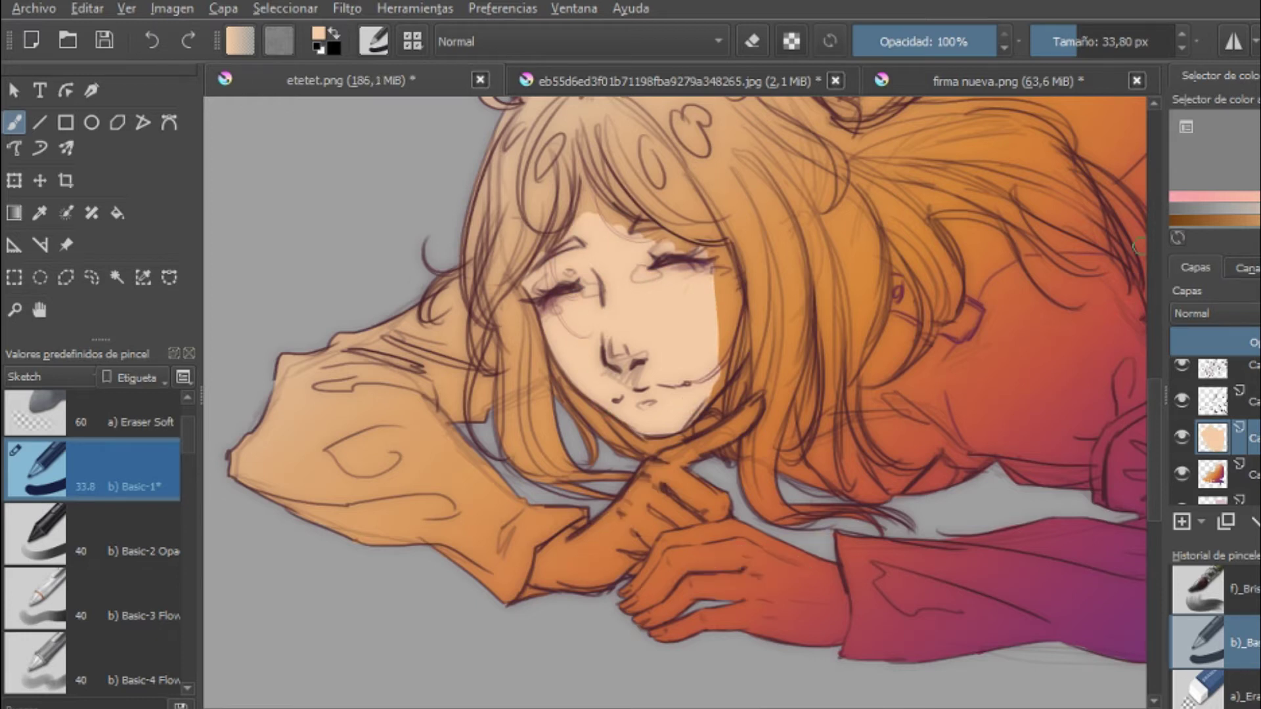
{"action": "right_click", "coordinate": [1213, 368]}
{"action": "mouse_move", "coordinate": [1038, 464]}
{"action": "left_click", "coordinate": [920, 544]}
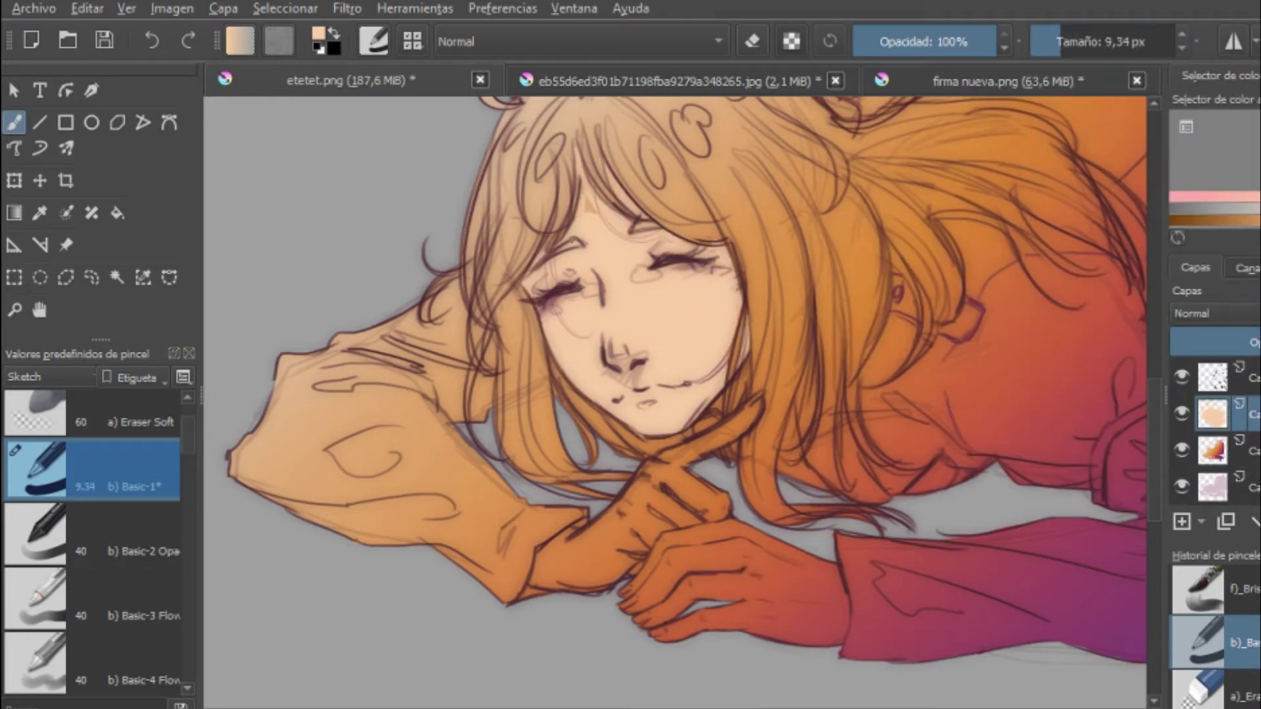
Step: Paint both hands and all fingers in the same flat peach with the 9.34 px brush
{"action": "left_click_drag", "start_coordinate": [1057, 39], "coordinate": [1070, 39]}
{"action": "left_click_drag", "start_coordinate": [591, 526], "coordinate": [690, 499]}
{"action": "scroll", "coordinate": [657, 394], "scroll_direction": "down", "scroll_amount": 3}
{"action": "left_click_drag", "start_coordinate": [709, 420], "coordinate": [840, 552]}
{"action": "left_click_drag", "start_coordinate": [565, 433], "coordinate": [506, 464]}
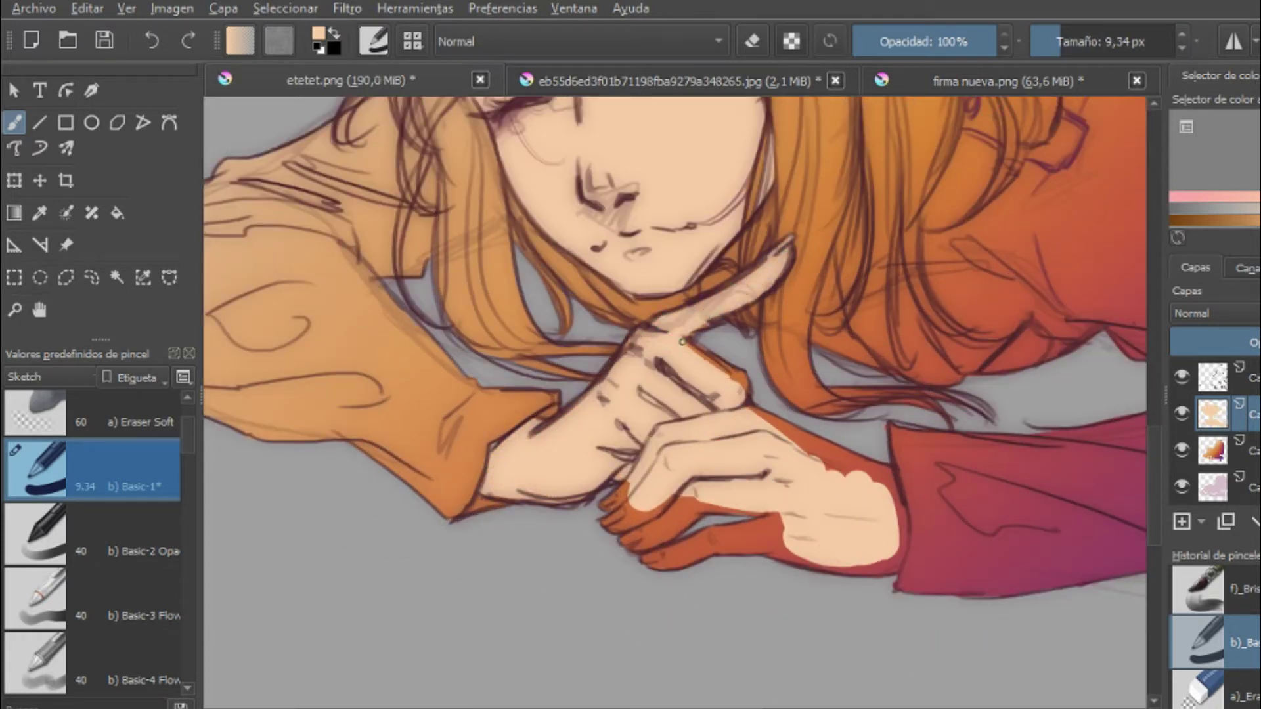
{"action": "scroll", "coordinate": [637, 544], "scroll_direction": "down", "scroll_amount": 3}
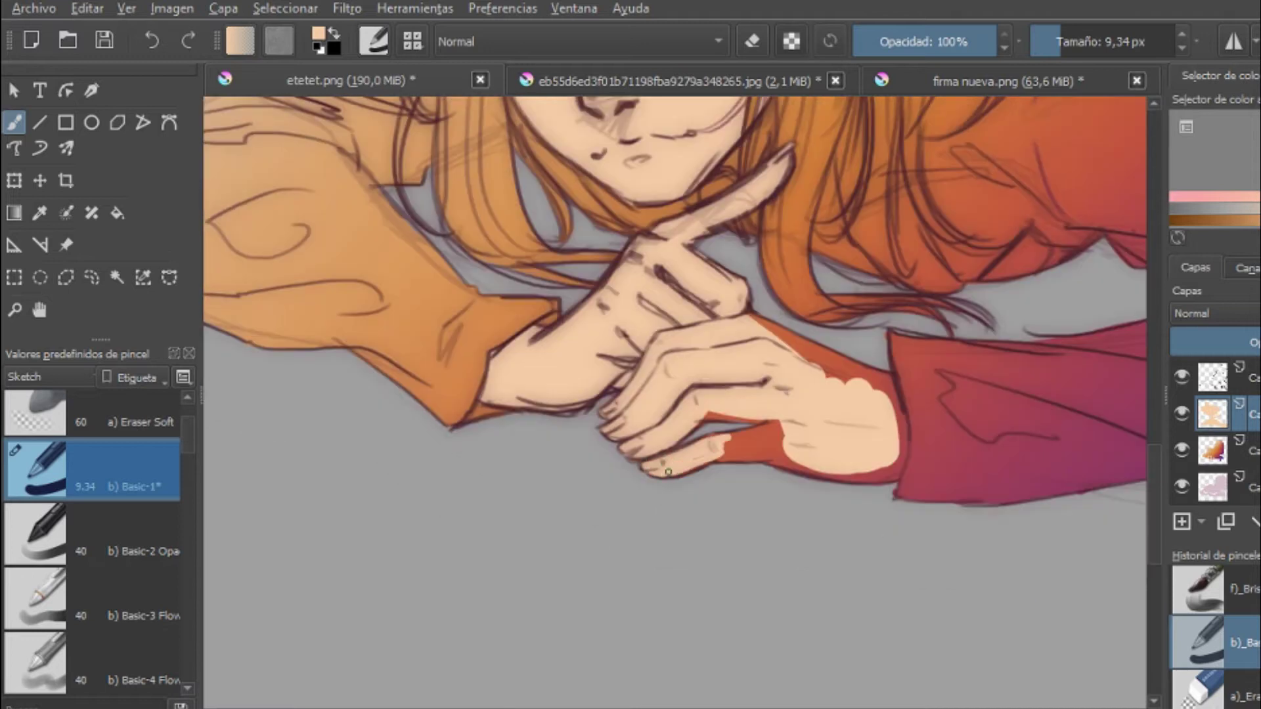
{"action": "left_click_drag", "start_coordinate": [742, 448], "coordinate": [786, 443]}
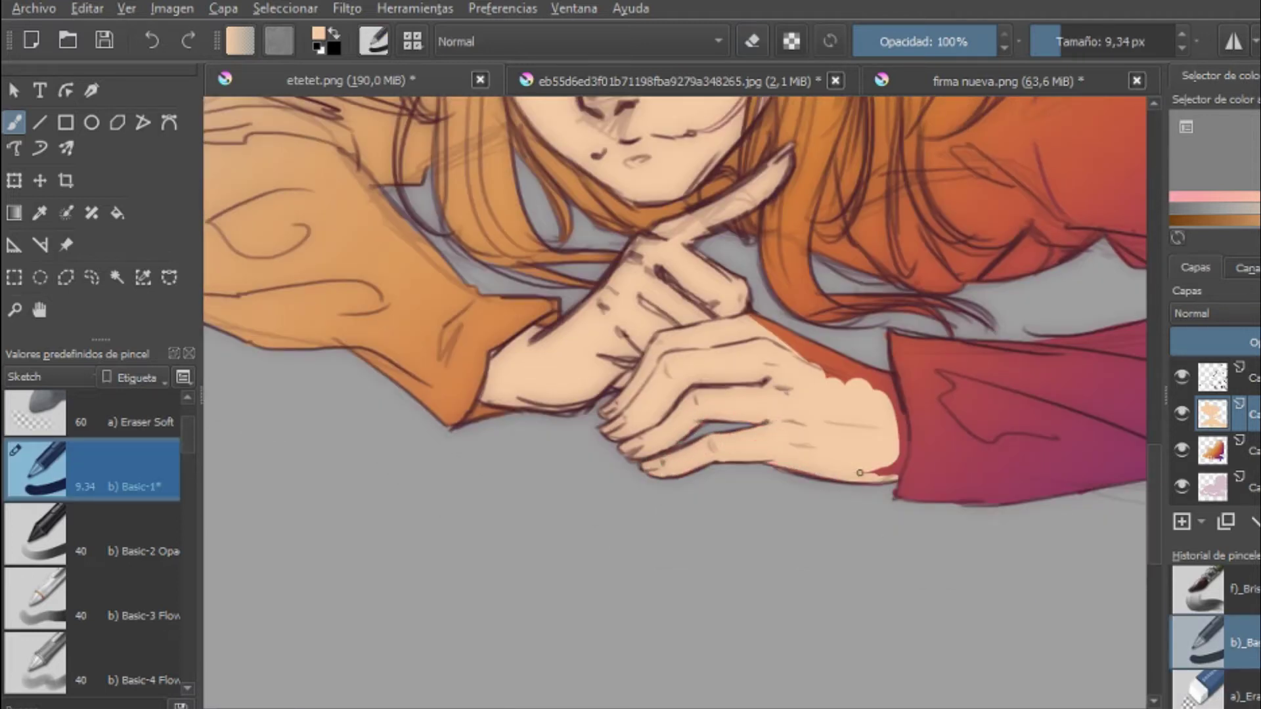
Step: Paint the opening between the folds at the back hem of the garment dark brown
{"action": "key", "text": "e"}
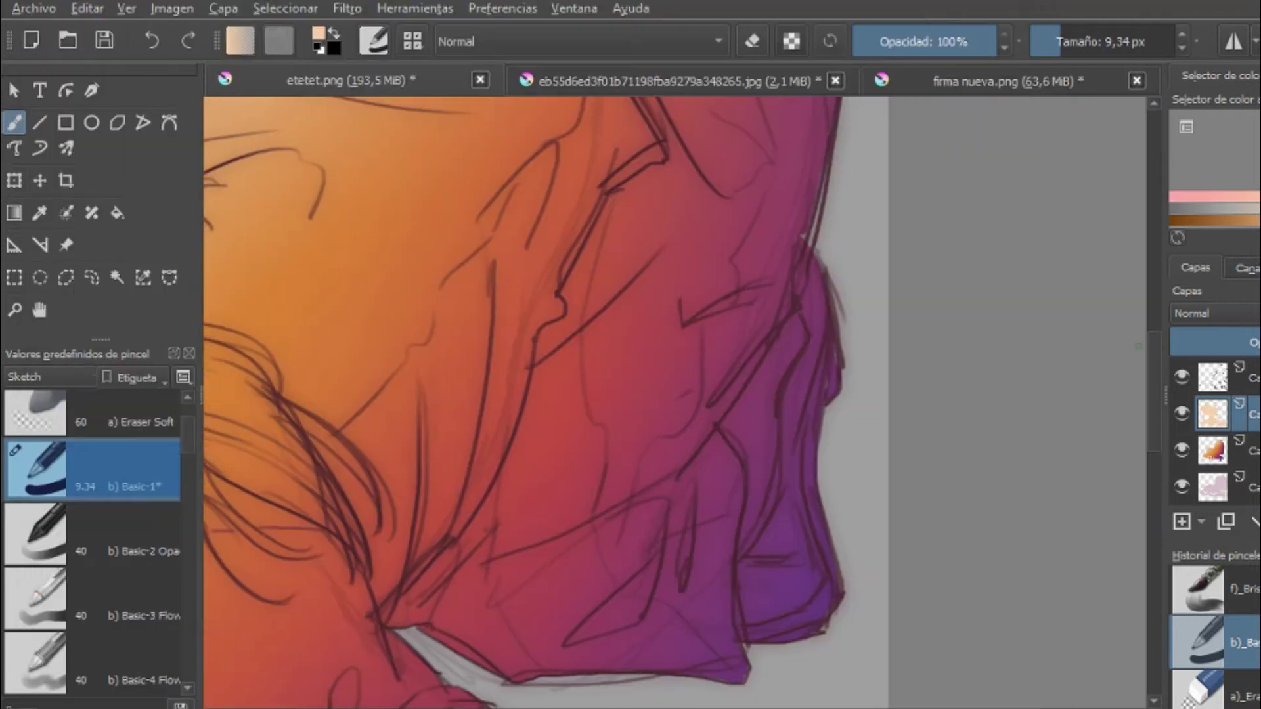
{"action": "left_click_drag", "start_coordinate": [798, 321], "coordinate": [745, 544]}
{"action": "mouse_move", "coordinate": [736, 421]}
{"action": "left_mouse_down"}
{"action": "mouse_move", "coordinate": [788, 341]}
{"action": "mouse_move", "coordinate": [756, 525]}
{"action": "left_mouse_up"}
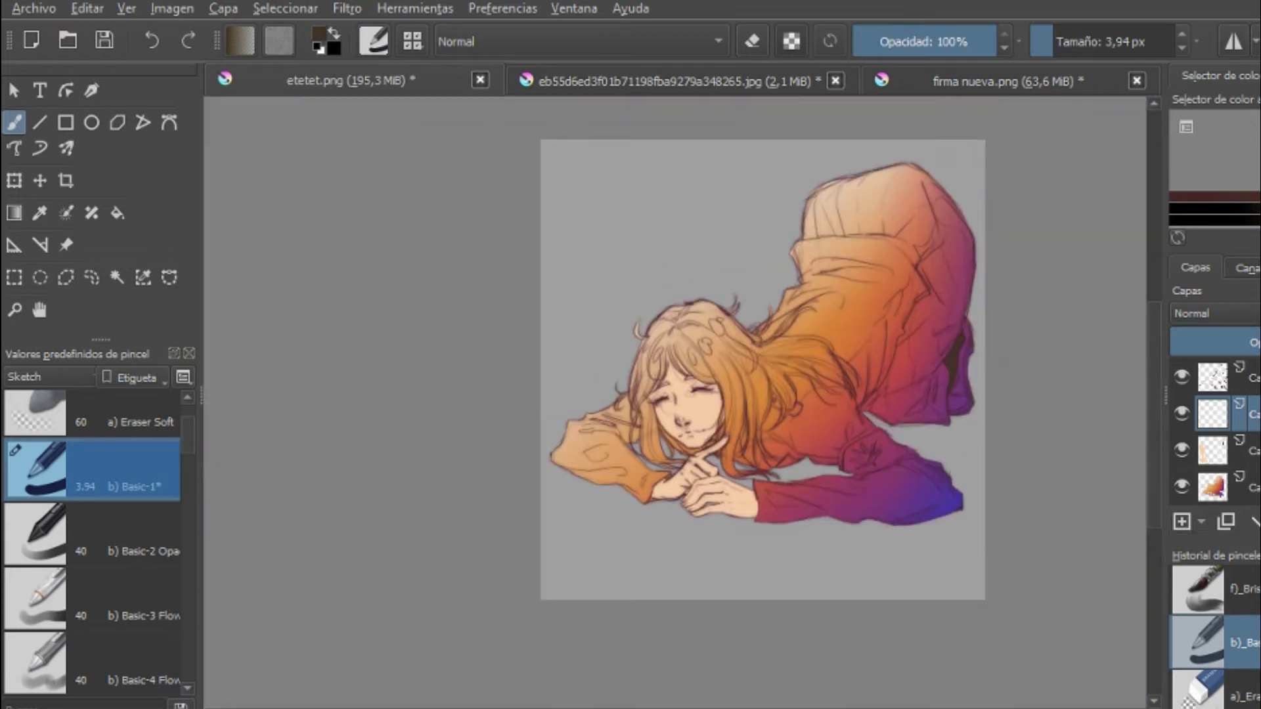
Step: Paint the main area of the shirt over the figure's back in pale cream with a 21.54 px brush
{"action": "mouse_move", "coordinate": [995, 247]}
{"action": "left_mouse_down"}
{"action": "mouse_move", "coordinate": [1045, 176]}
{"action": "mouse_move", "coordinate": [1005, 250]}
{"action": "left_mouse_up"}
{"action": "mouse_move", "coordinate": [847, 276]}
{"action": "left_mouse_down"}
{"action": "mouse_move", "coordinate": [799, 417]}
{"action": "mouse_move", "coordinate": [817, 214]}
{"action": "left_mouse_up"}
{"action": "left_click_drag", "start_coordinate": [666, 334], "coordinate": [719, 325]}
{"action": "key", "text": "bracketleft"}
{"action": "key", "text": "bracketleft"}
{"action": "key", "text": "bracketleft"}
{"action": "key", "text": "plus"}
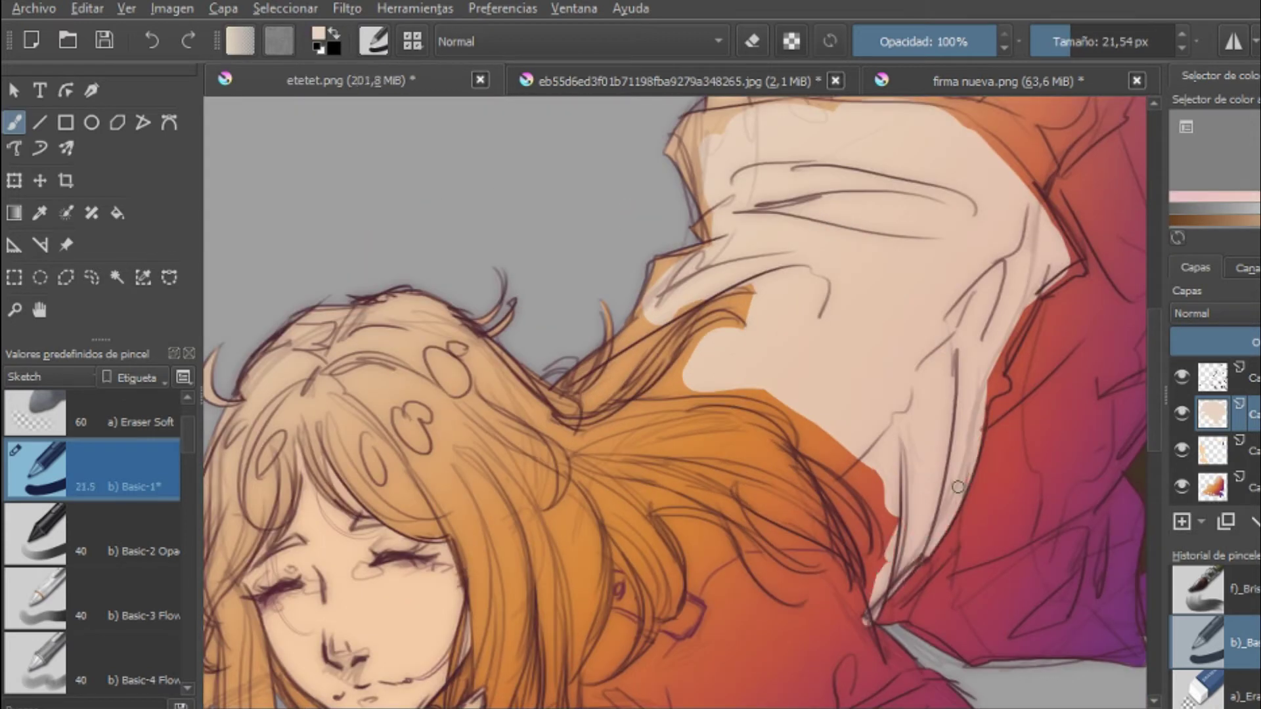
Step: Extend the pale cream up to the shirt's waist hem and along its outer side edge
{"action": "scroll", "coordinate": [1075, 270], "scroll_direction": "up", "scroll_amount": 2}
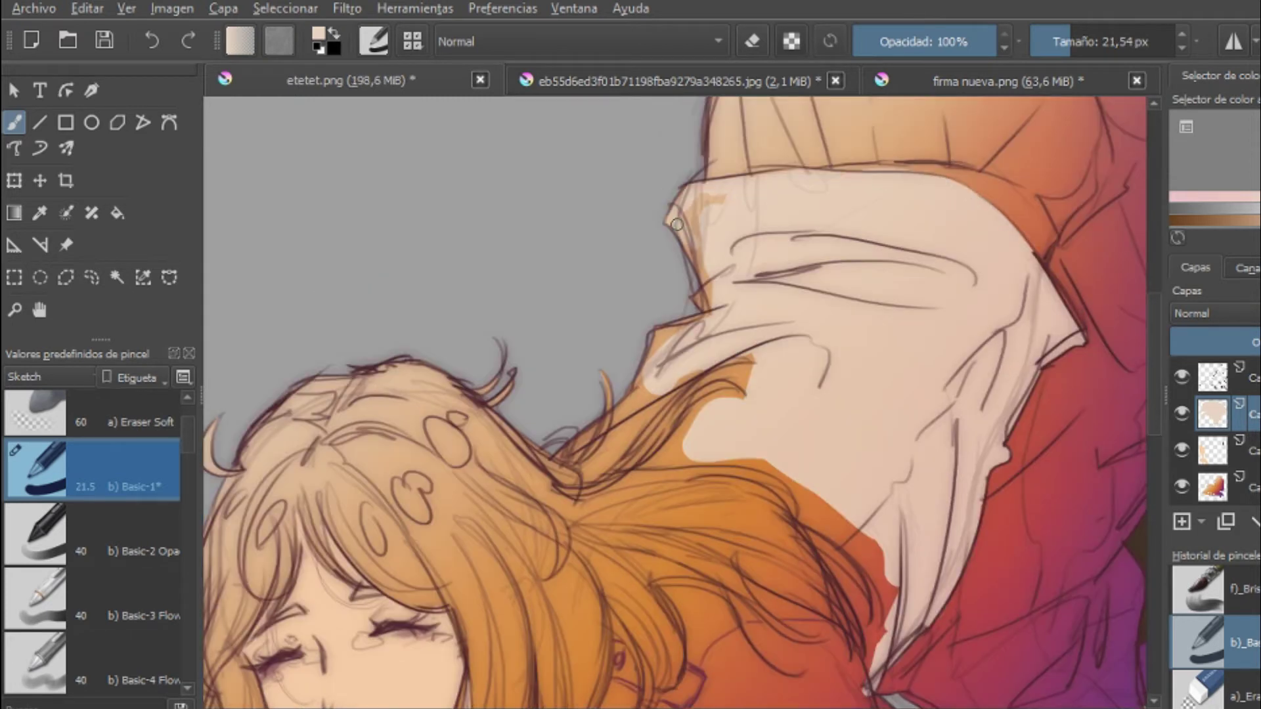
{"action": "key", "text": "plus"}
{"action": "left_click_drag", "start_coordinate": [407, 486], "coordinate": [473, 315]}
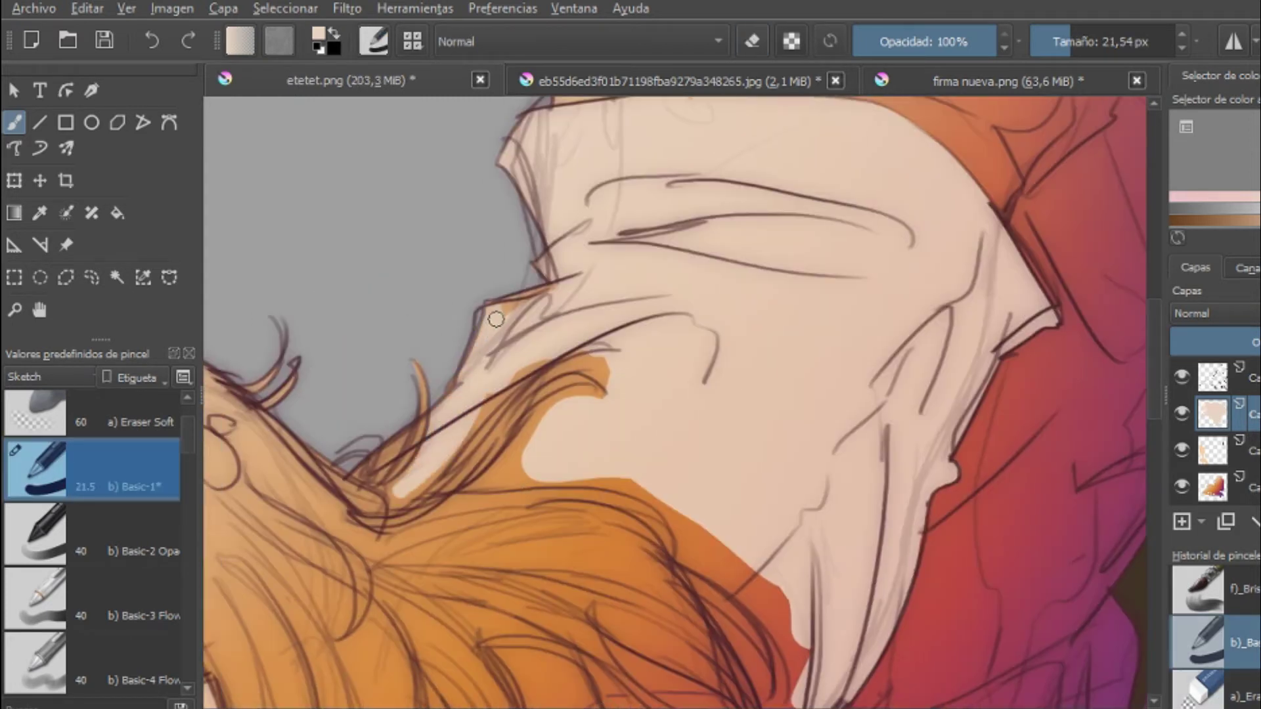
{"action": "left_click_drag", "start_coordinate": [459, 446], "coordinate": [539, 296]}
Step: Reduce the brush to 7.48 px and paint pale cream around the loose hair strands and the ponytail's upper edge
{"action": "key", "text": "bracketleft"}
{"action": "key", "text": "bracketleft"}
{"action": "key", "text": "bracketleft"}
{"action": "key", "text": "bracketleft"}
{"action": "key", "text": "bracketleft"}
{"action": "left_click_drag", "start_coordinate": [646, 373], "coordinate": [810, 261]}
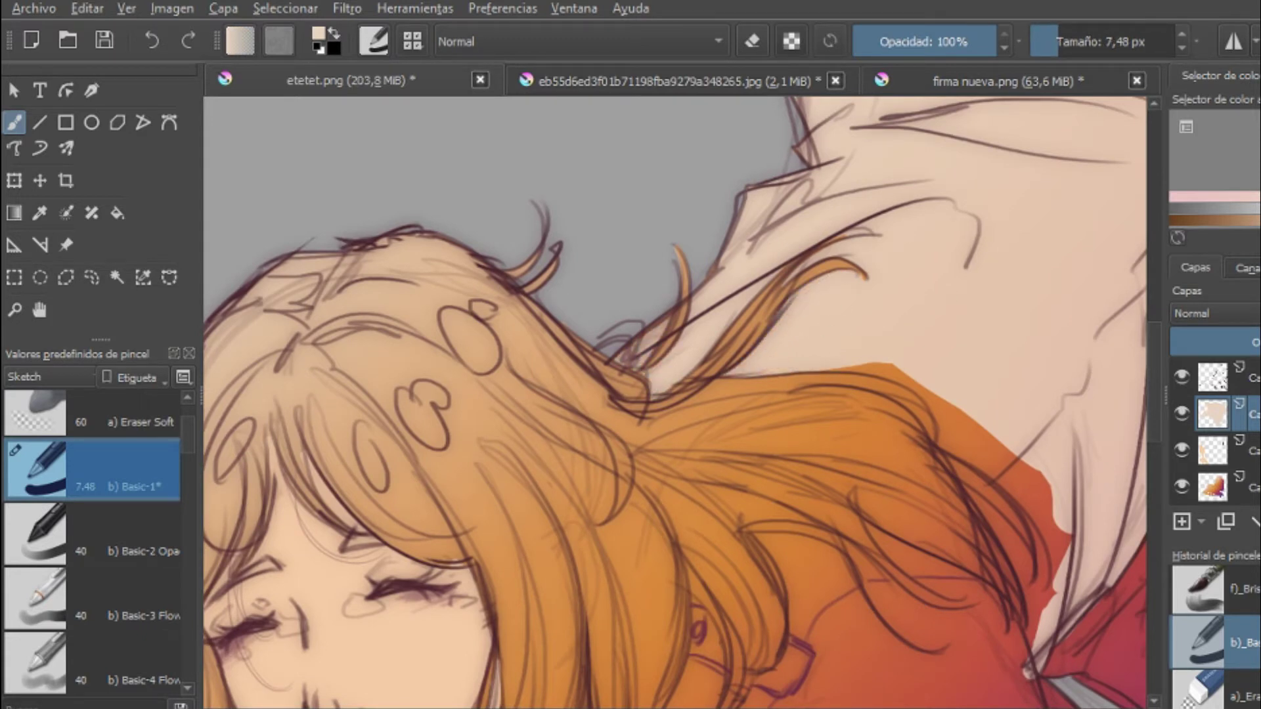
Step: Paint pale cream around the ponytail's lower tip with a 16.71 px brush and erase the excess over the loose strand
{"action": "scroll", "coordinate": [968, 279], "scroll_direction": "down", "scroll_amount": 4}
{"action": "key", "text": "bracketright"}
{"action": "key", "text": "bracketright"}
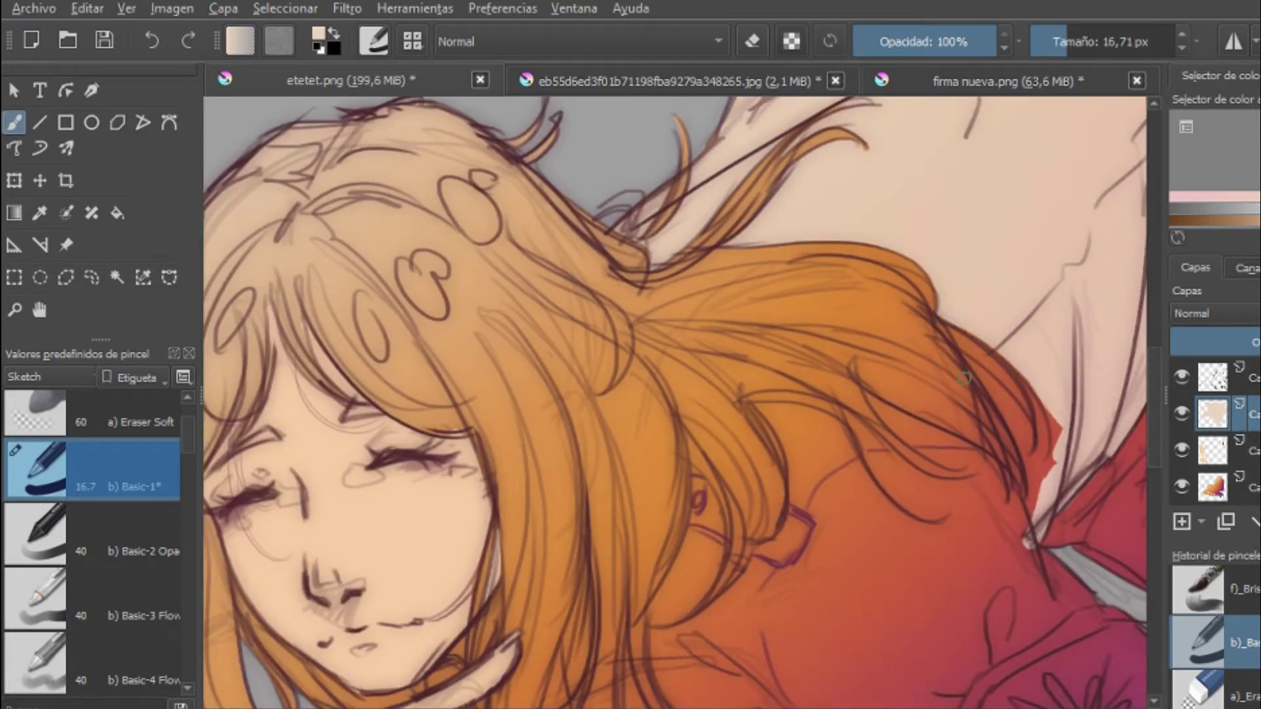
{"action": "key", "text": "e"}
{"action": "key", "text": "e"}
{"action": "key", "text": "e"}
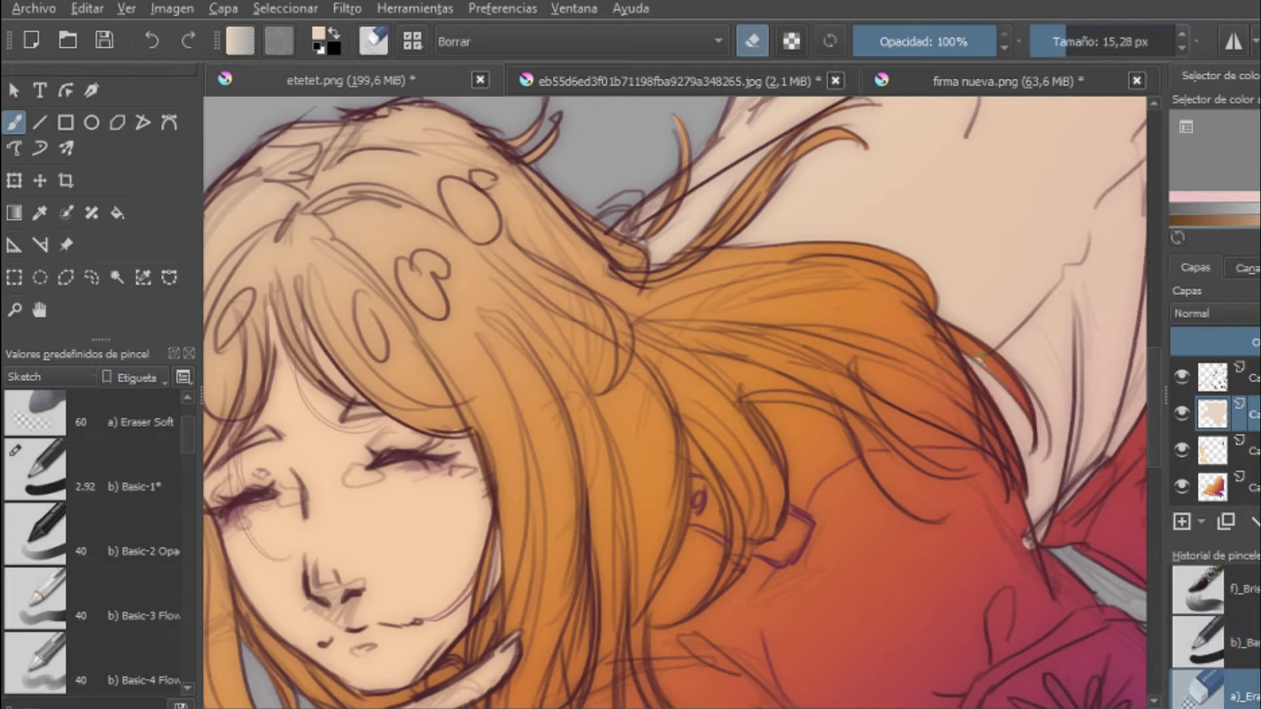
Step: Block in the shirt's shoulder area below the ponytail in pale cream with a 111.43 px brush
{"action": "scroll", "coordinate": [935, 162], "scroll_direction": "down", "scroll_amount": 4}
{"action": "key", "text": "minus"}
{"action": "left_click_drag", "start_coordinate": [753, 474], "coordinate": [867, 408]}
{"action": "key", "text": "e"}
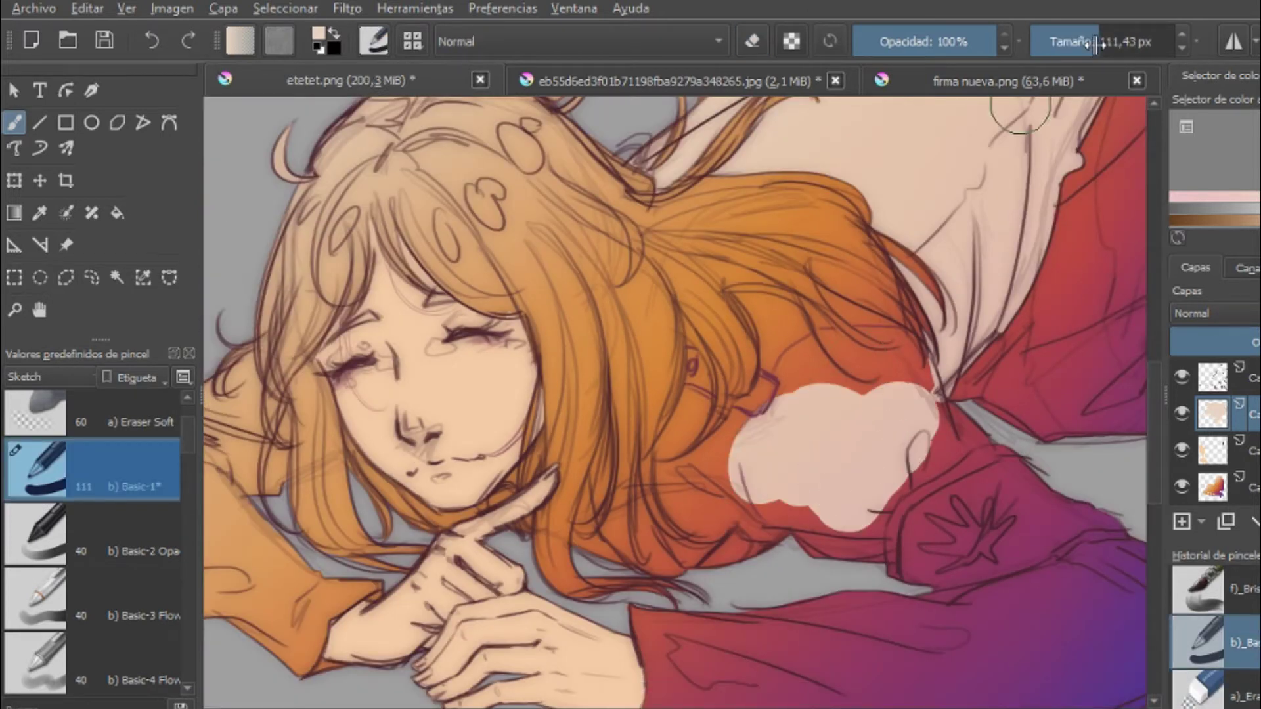
{"action": "key", "text": "plus"}
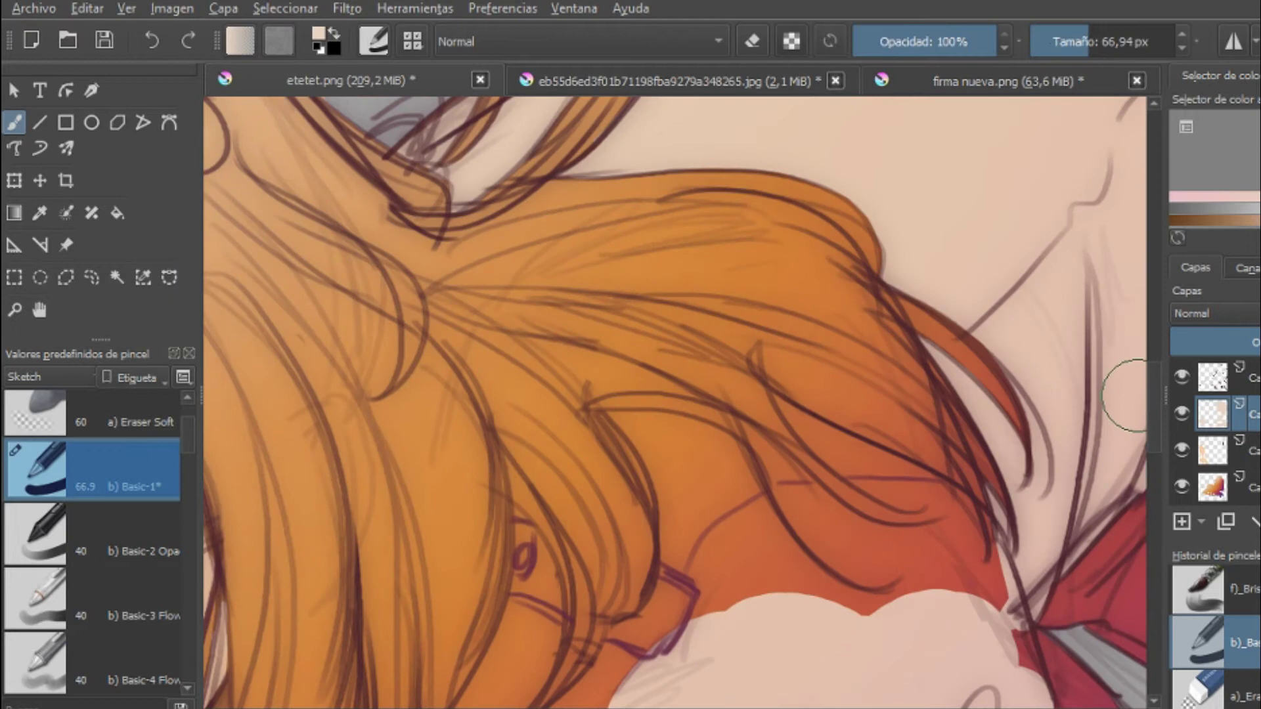
Step: Extend the pale cream across the shirt's torso to the collar and hair, then erase the spill along its lower edge
{"action": "key", "text": "e"}
{"action": "key", "text": "e"}
{"action": "scroll", "coordinate": [1022, 412], "scroll_direction": "down", "scroll_amount": 3}
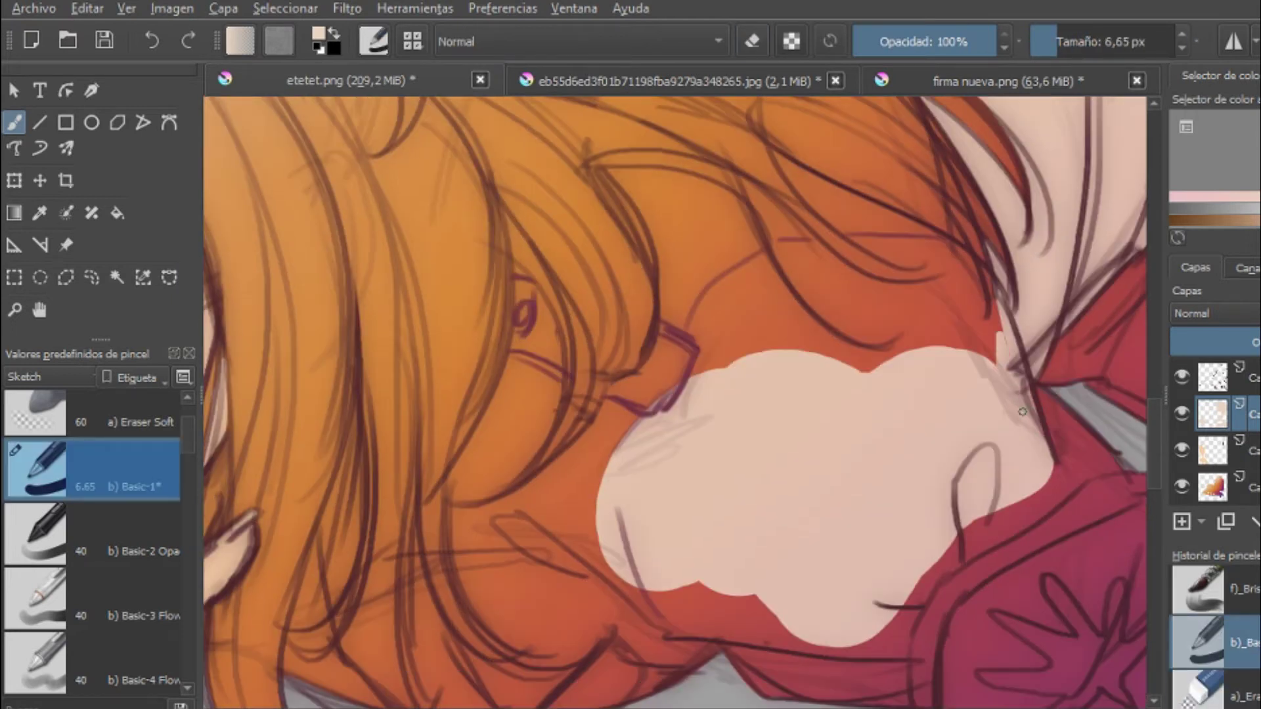
{"action": "scroll", "coordinate": [1064, 311], "scroll_direction": "down", "scroll_amount": 3}
{"action": "key", "text": "bracketright"}
{"action": "key", "text": "bracketright"}
{"action": "key", "text": "bracketright"}
{"action": "key", "text": "bracketright"}
{"action": "mouse_move", "coordinate": [715, 433]}
{"action": "left_mouse_down"}
{"action": "mouse_move", "coordinate": [775, 473]}
{"action": "mouse_move", "coordinate": [880, 455]}
{"action": "left_mouse_up"}
{"action": "mouse_move", "coordinate": [823, 407]}
{"action": "left_mouse_down"}
{"action": "mouse_move", "coordinate": [656, 427]}
{"action": "mouse_move", "coordinate": [499, 368]}
{"action": "mouse_move", "coordinate": [618, 499]}
{"action": "left_mouse_up"}
{"action": "key", "text": "e"}
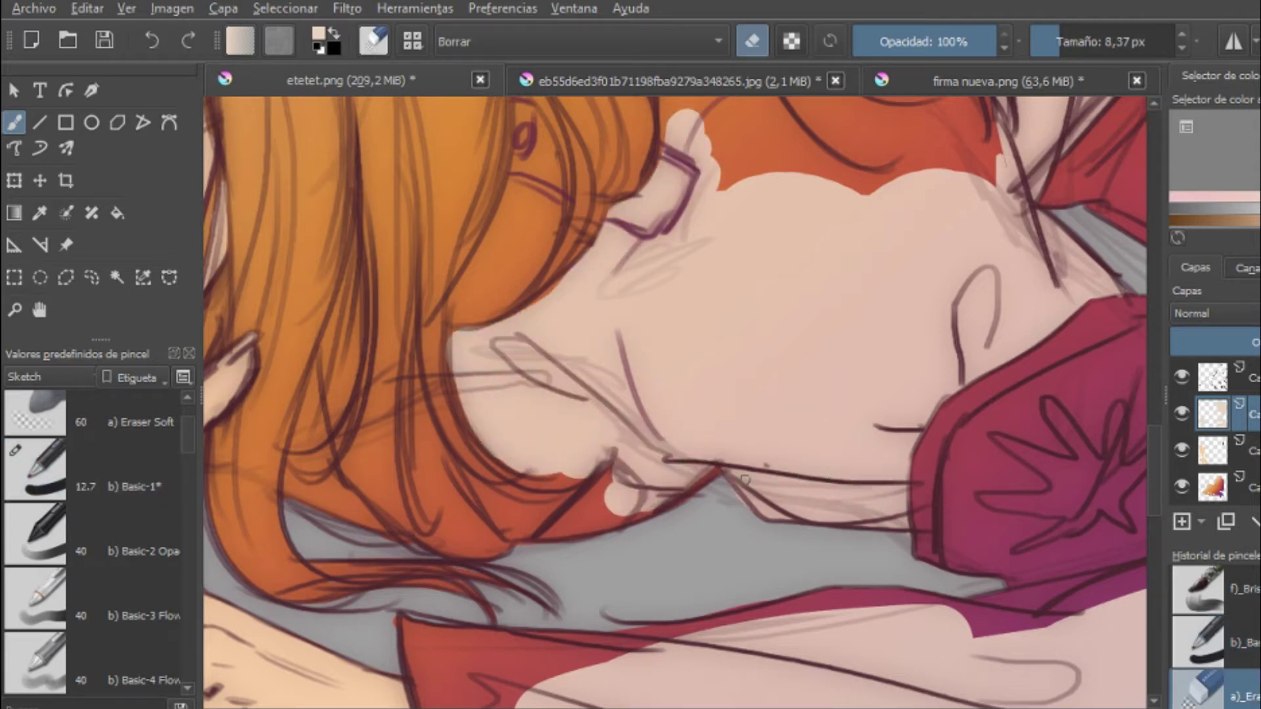
Step: Paint the shirt areas between the ponytail's hanging strands in pale cream with a 12.67 px brush
{"action": "scroll", "coordinate": [744, 480], "scroll_direction": "up", "scroll_amount": 3}
{"action": "left_click", "coordinate": [36, 470]}
{"action": "scroll", "coordinate": [723, 394], "scroll_direction": "up", "scroll_amount": 1}
{"action": "mouse_move", "coordinate": [853, 295]}
{"action": "left_mouse_down"}
{"action": "mouse_move", "coordinate": [933, 368]}
{"action": "mouse_move", "coordinate": [895, 402]}
{"action": "left_mouse_up"}
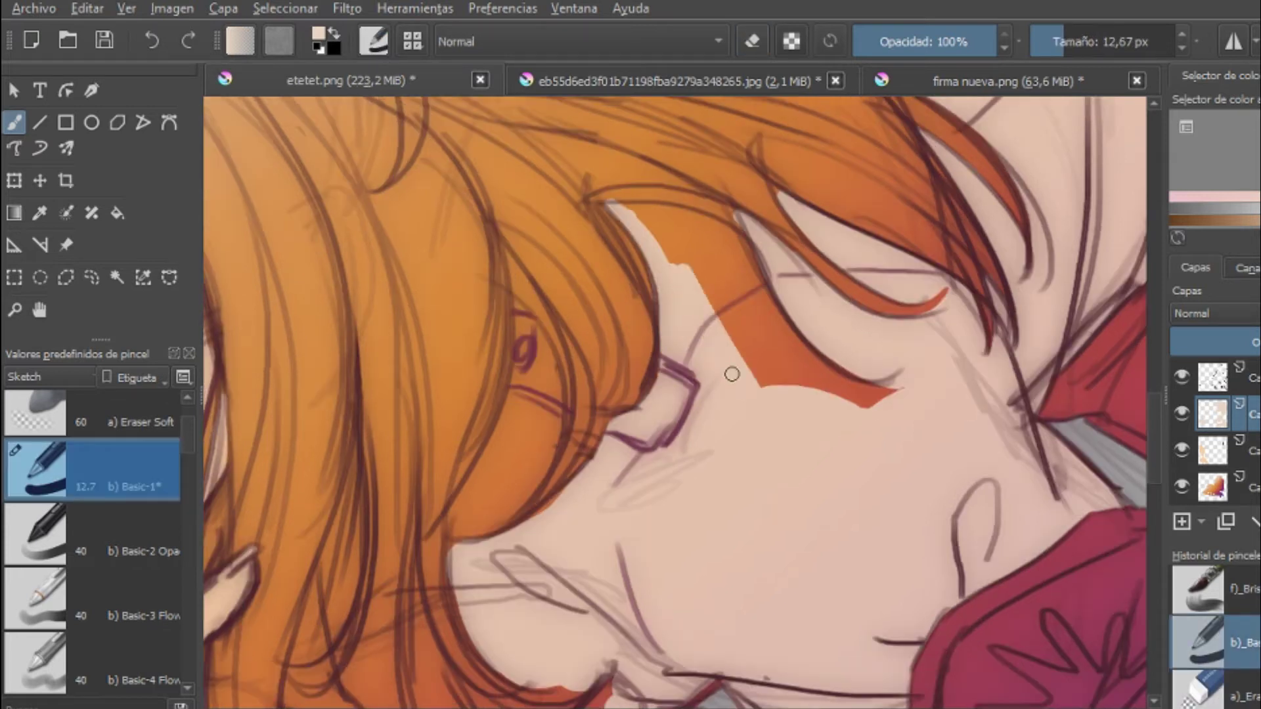
{"action": "key", "text": "e"}
{"action": "key", "text": "ctrl+z"}
{"action": "key", "text": "e"}
Step: Fill the collar gap between the hair locks with pale cream and clean up its edges with the eraser
{"action": "scroll", "coordinate": [785, 325], "scroll_direction": "down", "scroll_amount": 5}
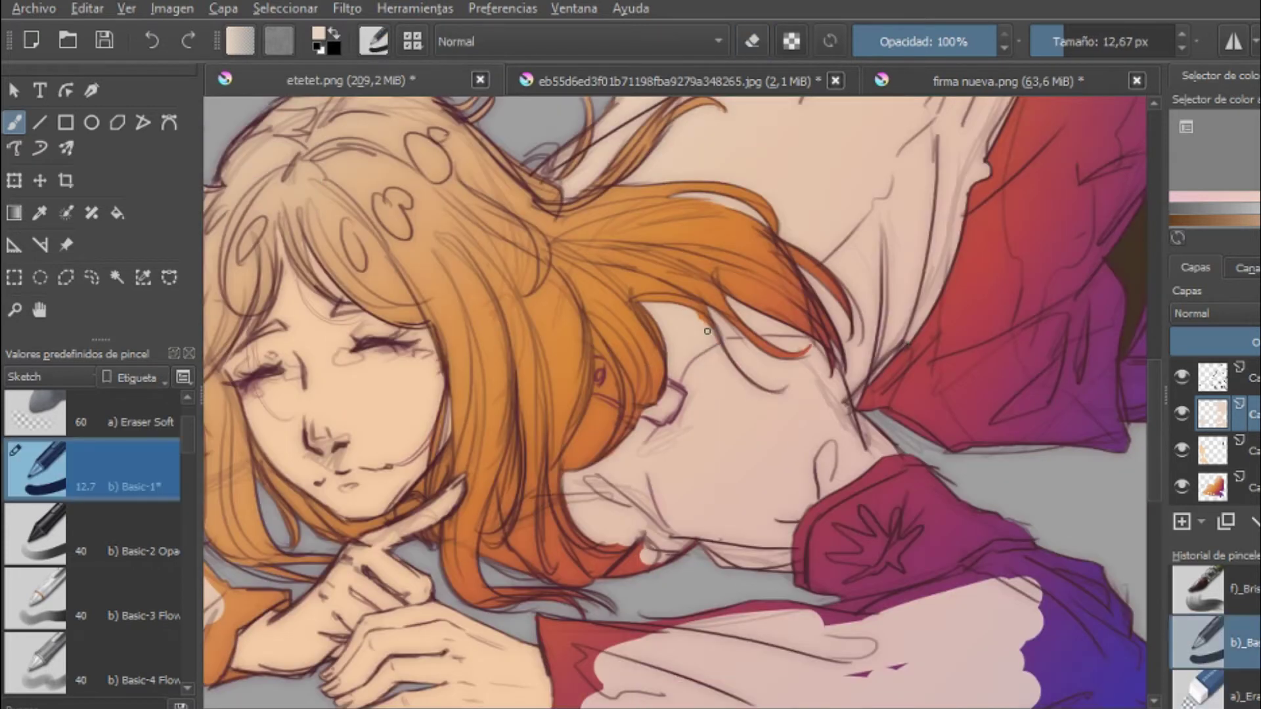
{"action": "scroll", "coordinate": [724, 303], "scroll_direction": "up", "scroll_amount": 5}
{"action": "left_click_drag", "start_coordinate": [742, 388], "coordinate": [734, 446]}
{"action": "key", "text": "e"}
{"action": "key", "text": "ctrl+z"}
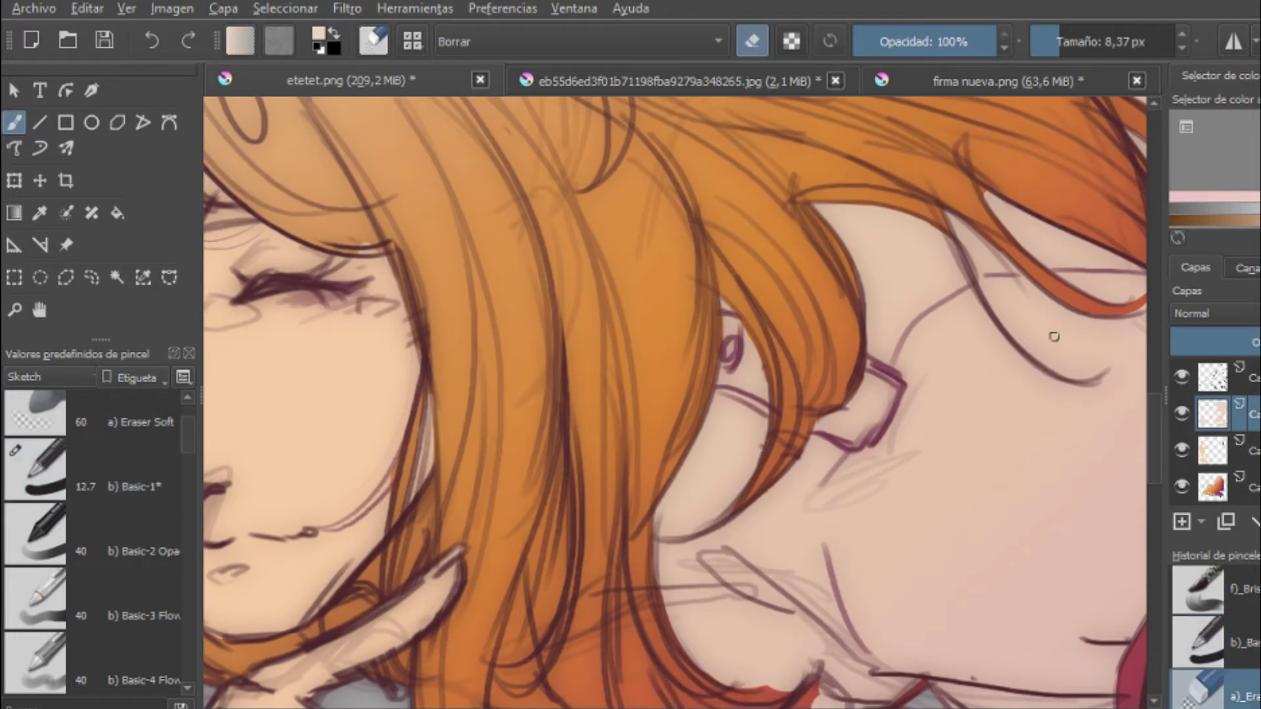
{"action": "key", "text": "e"}
Step: Paint pale cream on the chest between the hanging hair locks and in the sliver beside the jaw, erasing the overlaps
{"action": "scroll", "coordinate": [823, 432], "scroll_direction": "down", "scroll_amount": 5}
{"action": "left_click_drag", "start_coordinate": [634, 344], "coordinate": [666, 407]}
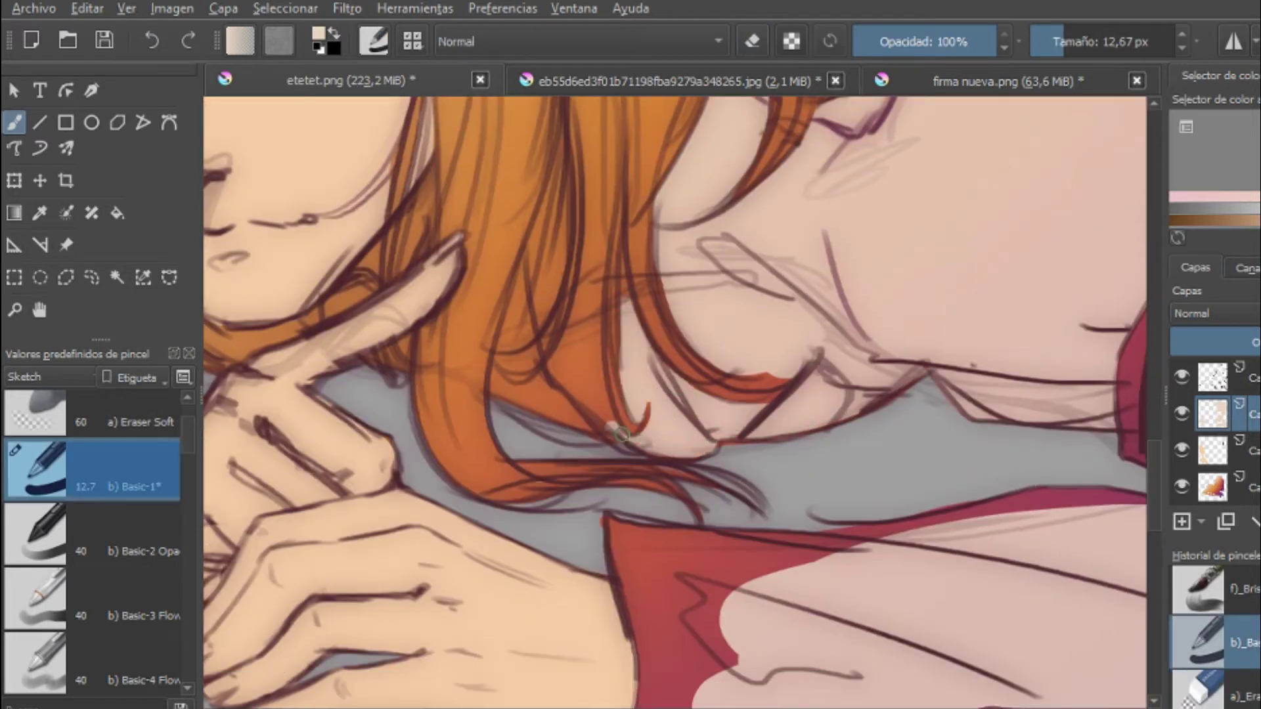
{"action": "scroll", "coordinate": [621, 444], "scroll_direction": "down", "scroll_amount": 3}
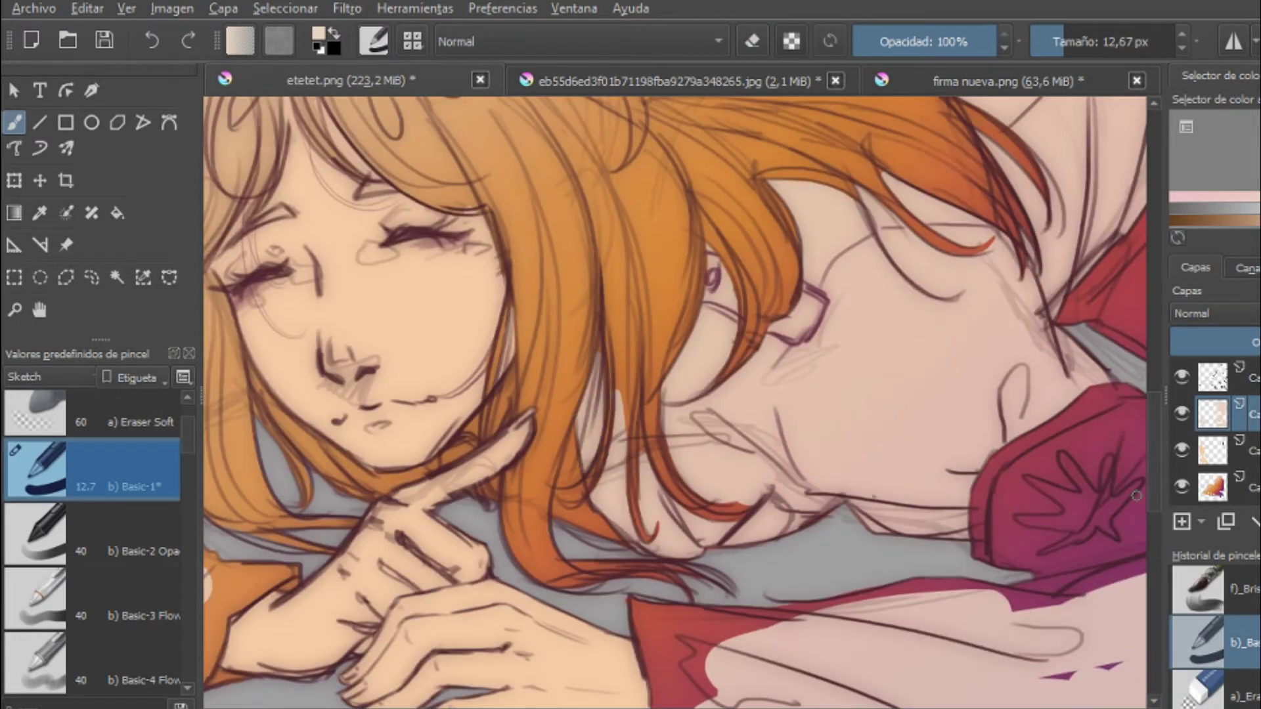
{"action": "scroll", "coordinate": [607, 321], "scroll_direction": "up", "scroll_amount": 2}
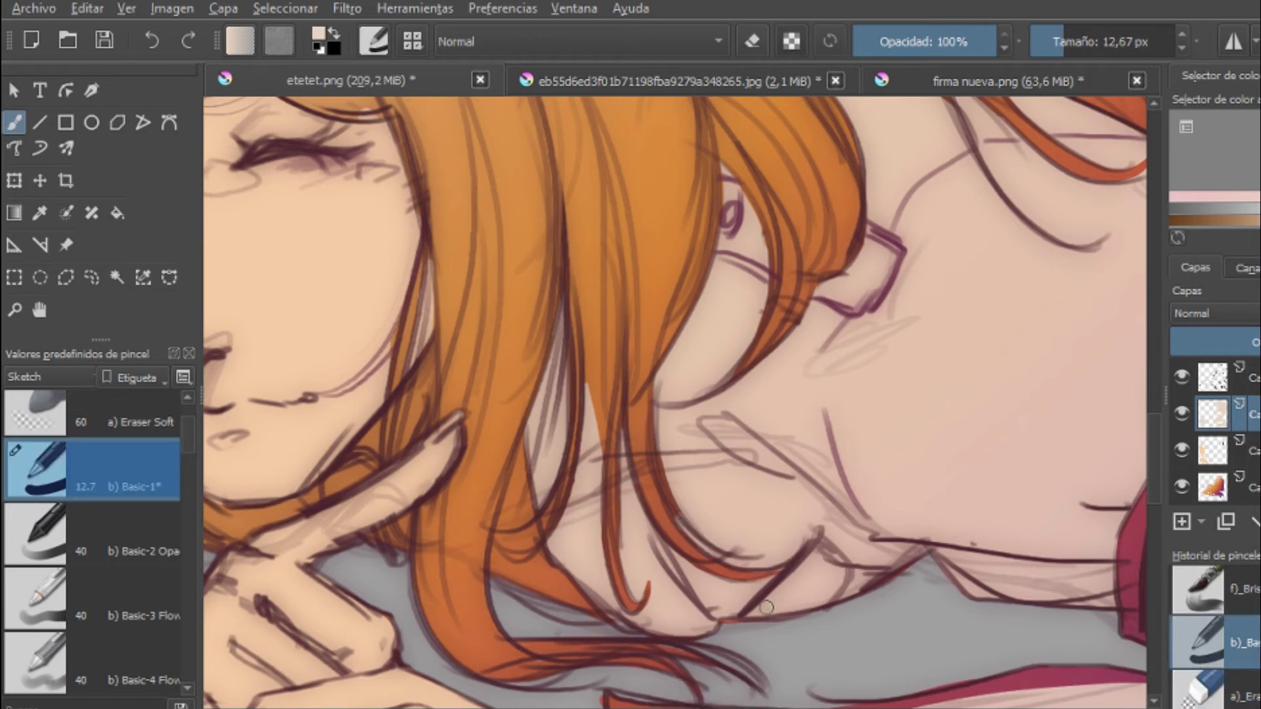
{"action": "scroll", "coordinate": [754, 598], "scroll_direction": "down", "scroll_amount": 2}
{"action": "key", "text": "e"}
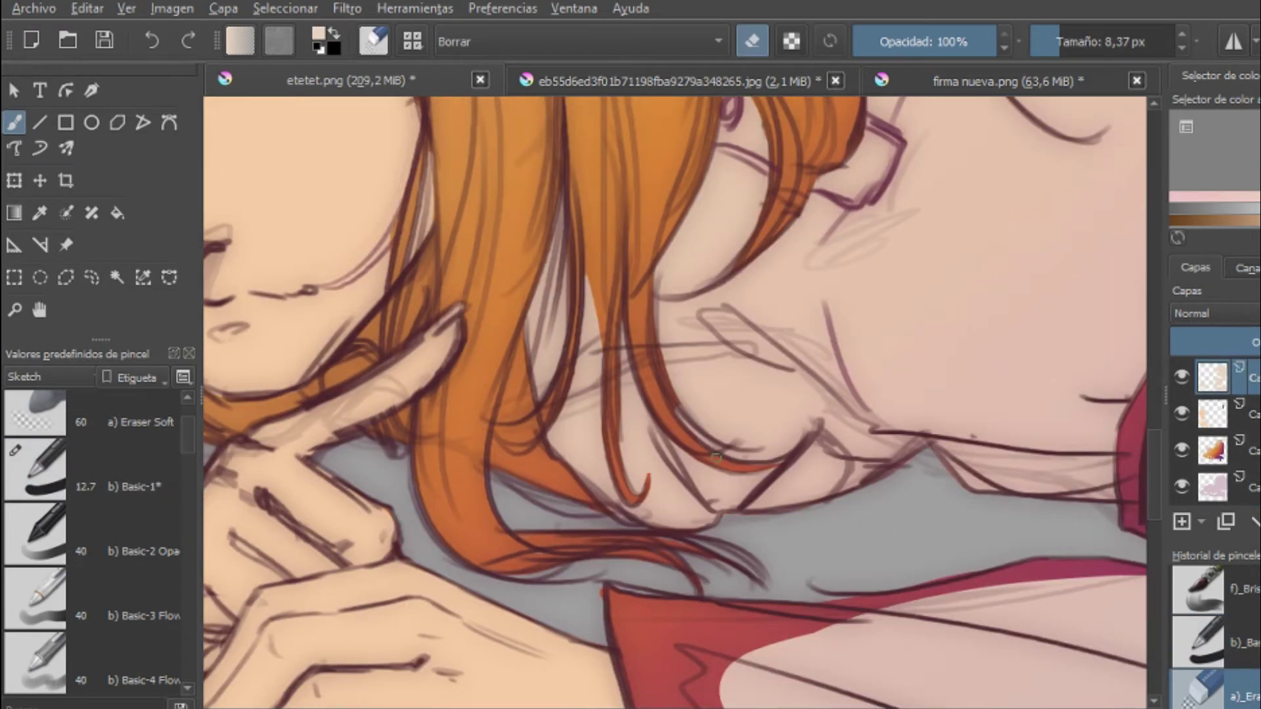
{"action": "key", "text": "e"}
{"action": "scroll", "coordinate": [548, 350], "scroll_direction": "left", "scroll_amount": 8}
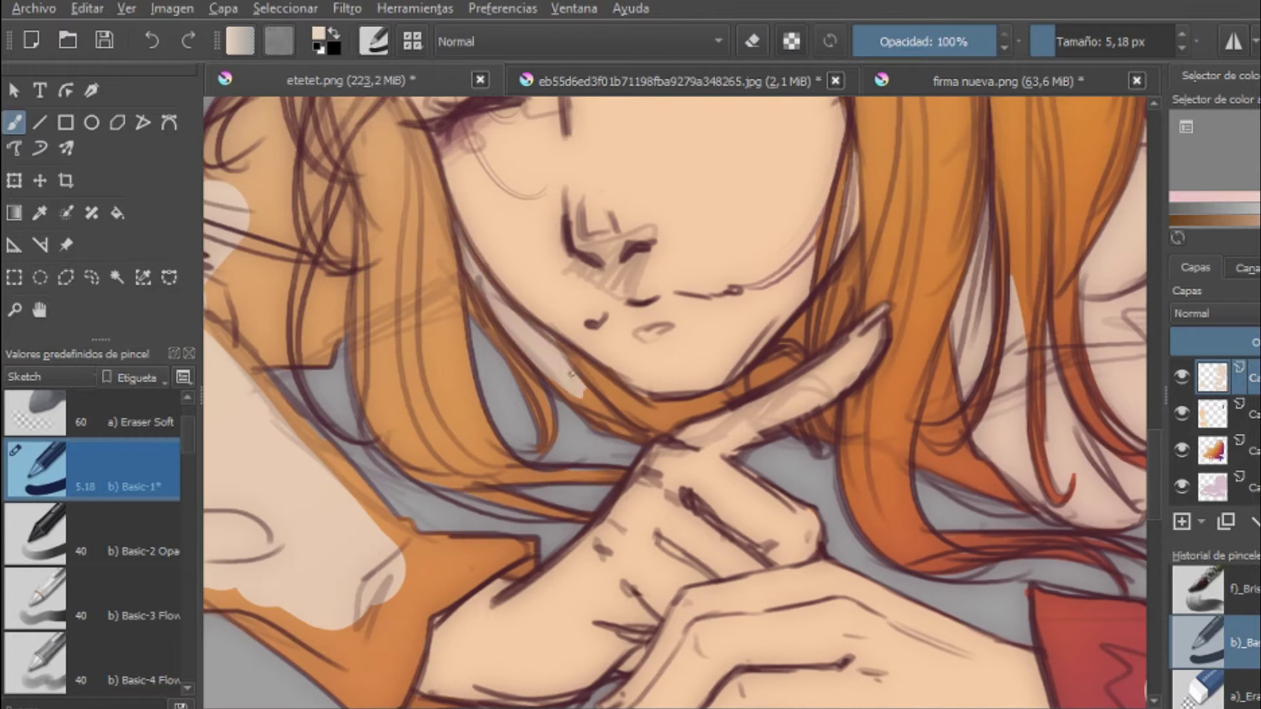
Step: Paint the front sleeve's forearm in pale cream up to its outlines and wrist with a 12.67 px brush
{"action": "scroll", "coordinate": [476, 258], "scroll_direction": "down", "scroll_amount": 3}
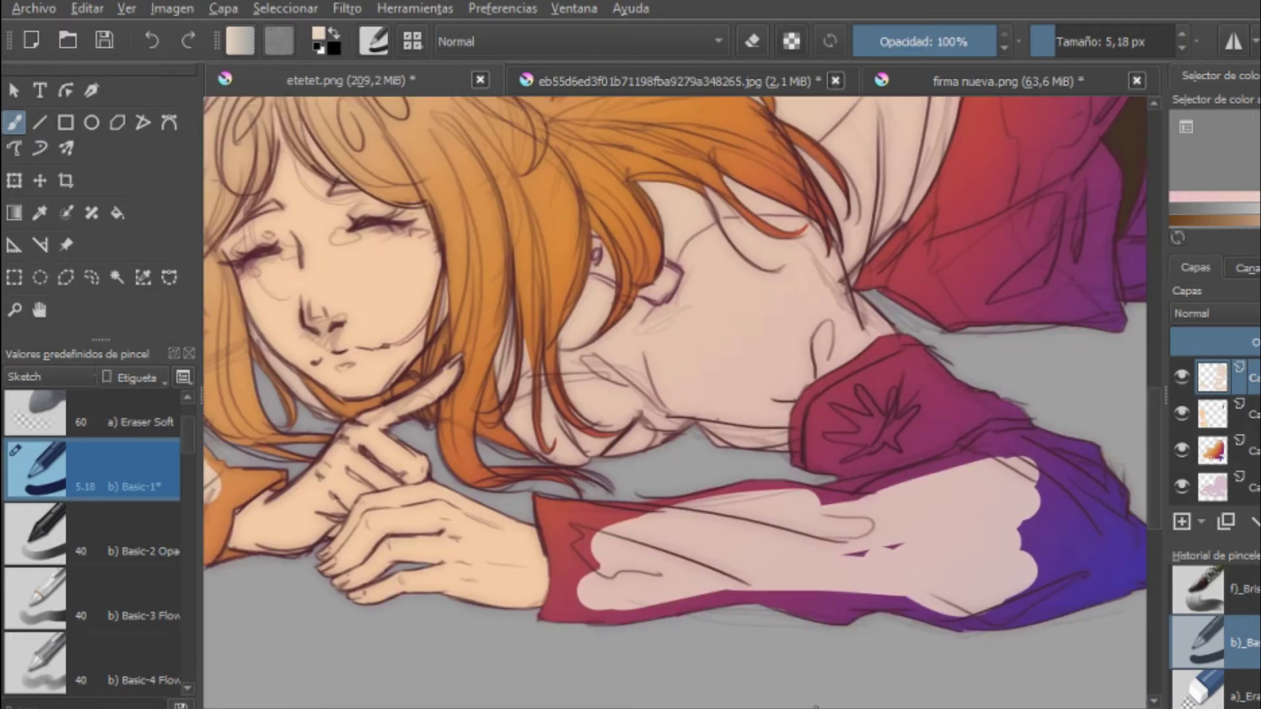
{"action": "scroll", "coordinate": [390, 325], "scroll_direction": "up", "scroll_amount": 4}
{"action": "key", "text": "bracketright"}
{"action": "key", "text": "bracketright"}
{"action": "key", "text": "bracketright"}
{"action": "mouse_move", "coordinate": [390, 324]}
{"action": "left_mouse_down"}
{"action": "mouse_move", "coordinate": [484, 543]}
{"action": "mouse_move", "coordinate": [495, 335]}
{"action": "mouse_move", "coordinate": [908, 295]}
{"action": "left_mouse_up"}
{"action": "mouse_move", "coordinate": [576, 563]}
{"action": "left_mouse_down"}
{"action": "mouse_move", "coordinate": [662, 553]}
{"action": "mouse_move", "coordinate": [791, 511]}
{"action": "mouse_move", "coordinate": [881, 512]}
{"action": "left_mouse_up"}
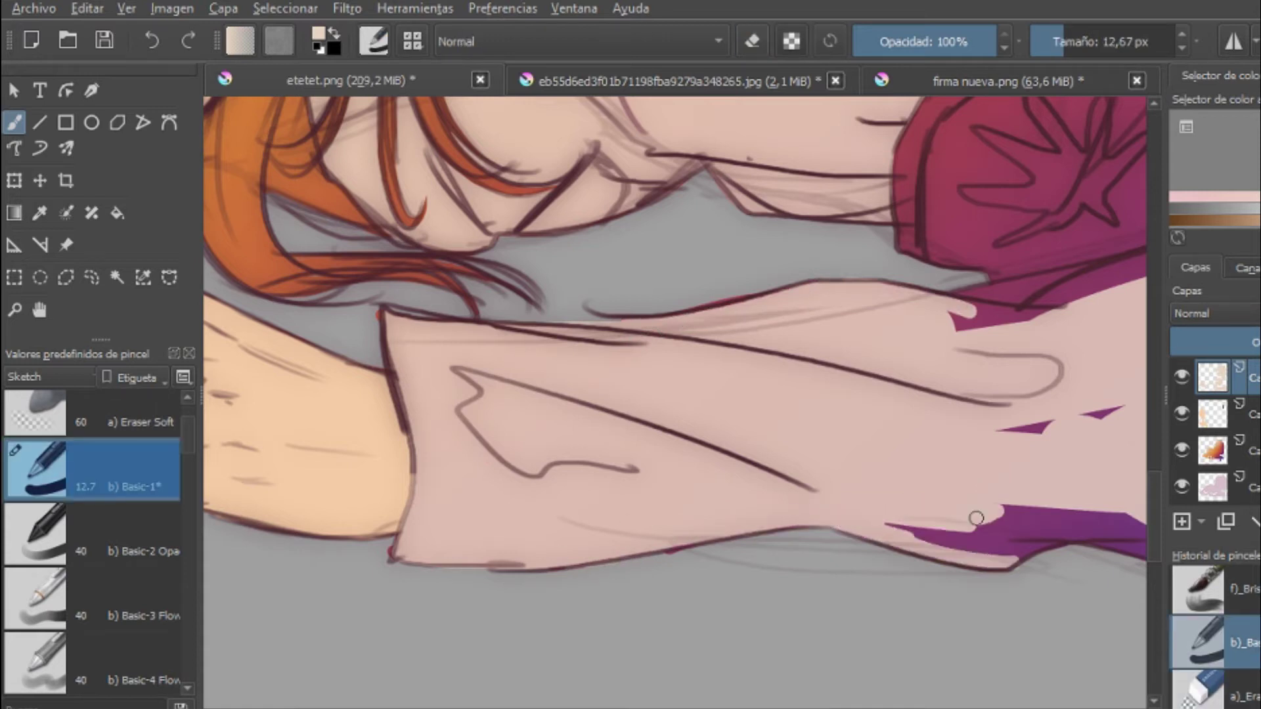
Step: Extend the pale cream over the front sleeve's elbow end and erase the overlap along the patterned armband
{"action": "scroll", "coordinate": [880, 512], "scroll_direction": "right", "scroll_amount": 5}
{"action": "mouse_move", "coordinate": [619, 521]}
{"action": "left_mouse_down"}
{"action": "mouse_move", "coordinate": [714, 553]}
{"action": "mouse_move", "coordinate": [871, 401]}
{"action": "left_mouse_up"}
{"action": "scroll", "coordinate": [872, 401], "scroll_direction": "down", "scroll_amount": 2}
{"action": "key", "text": "e"}
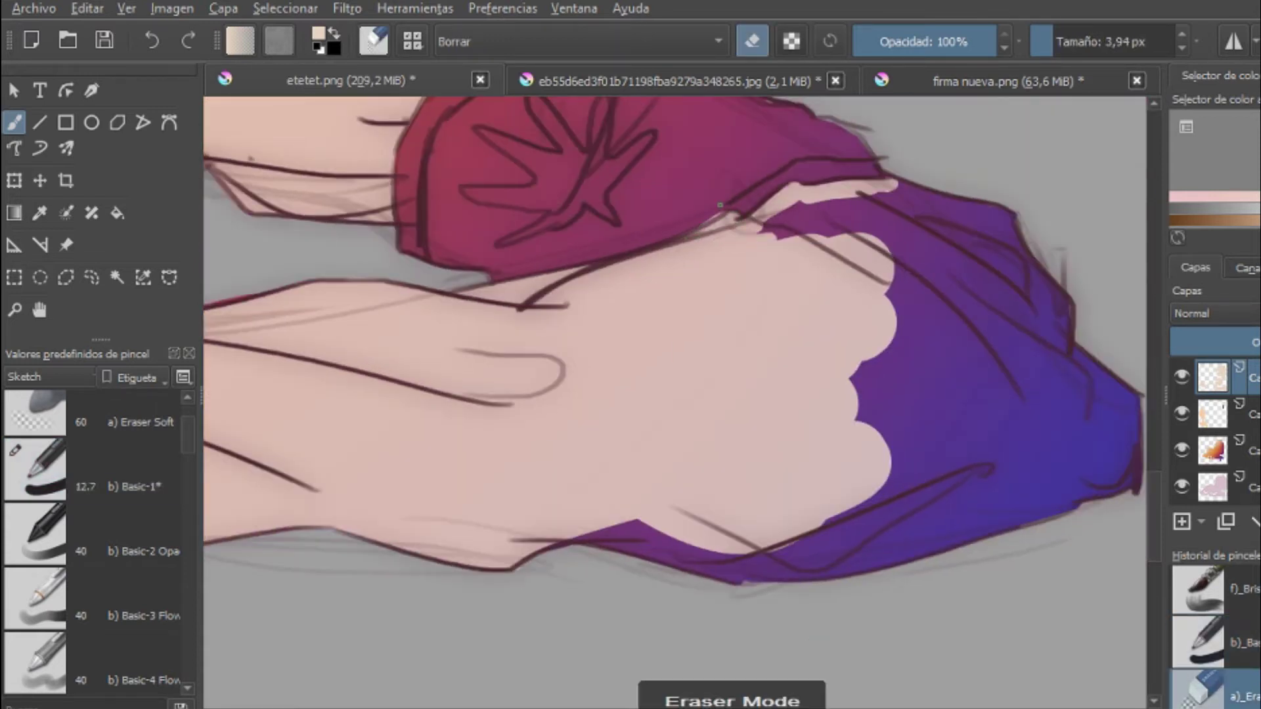
{"action": "left_click_drag", "start_coordinate": [775, 197], "coordinate": [932, 256]}
{"action": "scroll", "coordinate": [568, 373], "scroll_direction": "up", "scroll_amount": 3}
{"action": "scroll", "coordinate": [568, 374], "scroll_direction": "down", "scroll_amount": 2}
{"action": "mouse_move", "coordinate": [577, 400]}
{"action": "left_mouse_down"}
{"action": "mouse_move", "coordinate": [738, 366]}
{"action": "mouse_move", "coordinate": [813, 219]}
{"action": "mouse_move", "coordinate": [859, 324]}
{"action": "mouse_move", "coordinate": [880, 263]}
{"action": "left_mouse_up"}
Step: Paint the cuff of the other sleeve, beside the pointing hand, in pale cream
{"action": "scroll", "coordinate": [880, 263], "scroll_direction": "up", "scroll_amount": 5}
{"action": "mouse_move", "coordinate": [874, 315]}
{"action": "left_mouse_down"}
{"action": "mouse_move", "coordinate": [709, 217]}
{"action": "mouse_move", "coordinate": [788, 282]}
{"action": "left_mouse_up"}
{"action": "scroll", "coordinate": [799, 357], "scroll_direction": "up", "scroll_amount": 2}
{"action": "scroll", "coordinate": [897, 484], "scroll_direction": "down", "scroll_amount": 2}
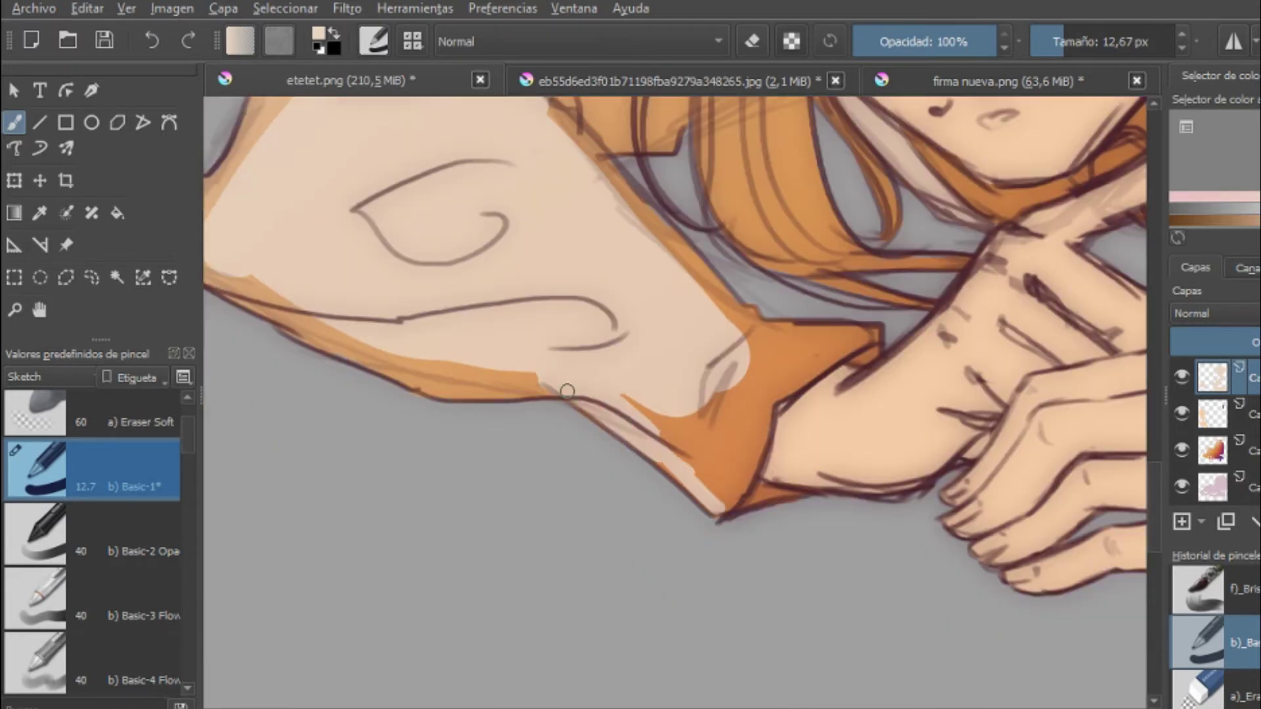
{"action": "key", "text": "e"}
{"action": "mouse_move", "coordinate": [657, 395]}
{"action": "left_mouse_down"}
{"action": "mouse_move", "coordinate": [729, 502]}
{"action": "mouse_move", "coordinate": [804, 353]}
{"action": "left_mouse_up"}
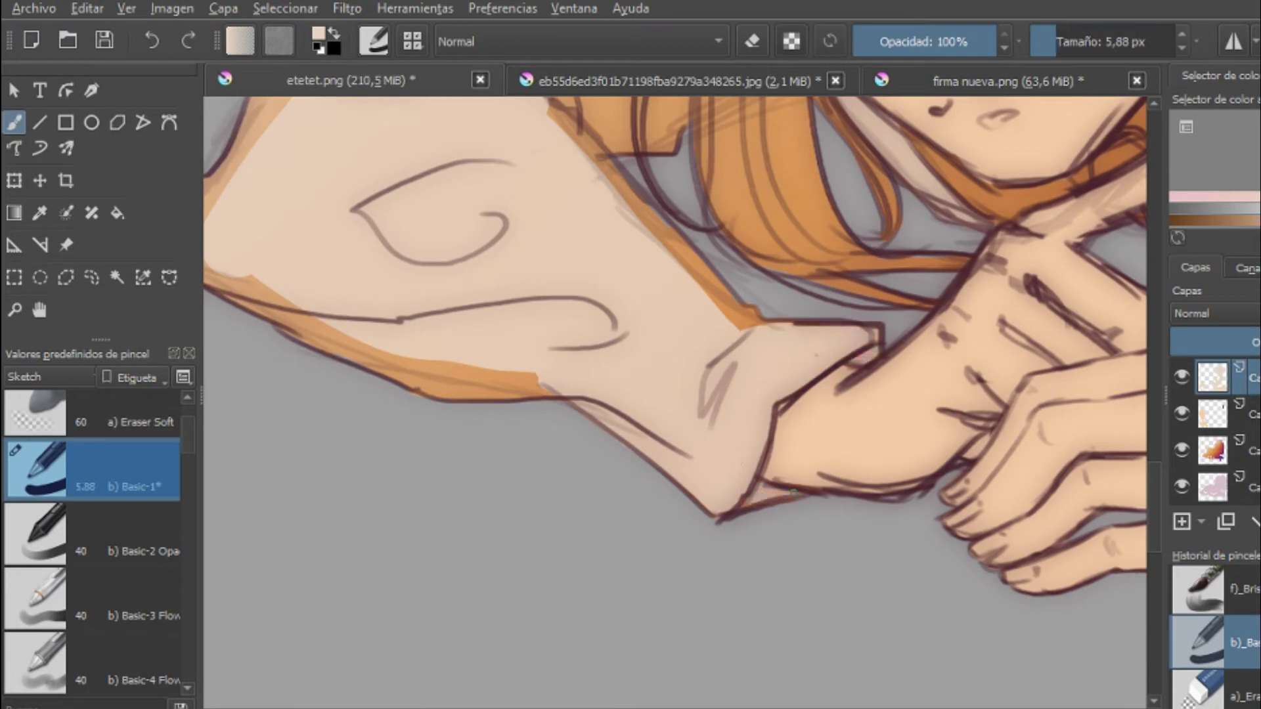
Step: Finish the bent sleeve in pale cream from its lower edge up to the shoulder and around the overlapping hair strands
{"action": "scroll", "coordinate": [744, 322], "scroll_direction": "up", "scroll_amount": 3}
{"action": "key", "text": "bracketright"}
{"action": "key", "text": "bracketright"}
{"action": "key", "text": "bracketright"}
{"action": "key", "text": "e"}
{"action": "key", "text": "e"}
{"action": "scroll", "coordinate": [776, 430], "scroll_direction": "left", "scroll_amount": 6}
{"action": "key", "text": "e"}
{"action": "key", "text": "e"}
{"action": "scroll", "coordinate": [518, 412], "scroll_direction": "up", "scroll_amount": 5}
{"action": "mouse_move", "coordinate": [814, 262]}
{"action": "left_mouse_down"}
{"action": "mouse_move", "coordinate": [887, 424]}
{"action": "mouse_move", "coordinate": [894, 345]}
{"action": "left_mouse_up"}
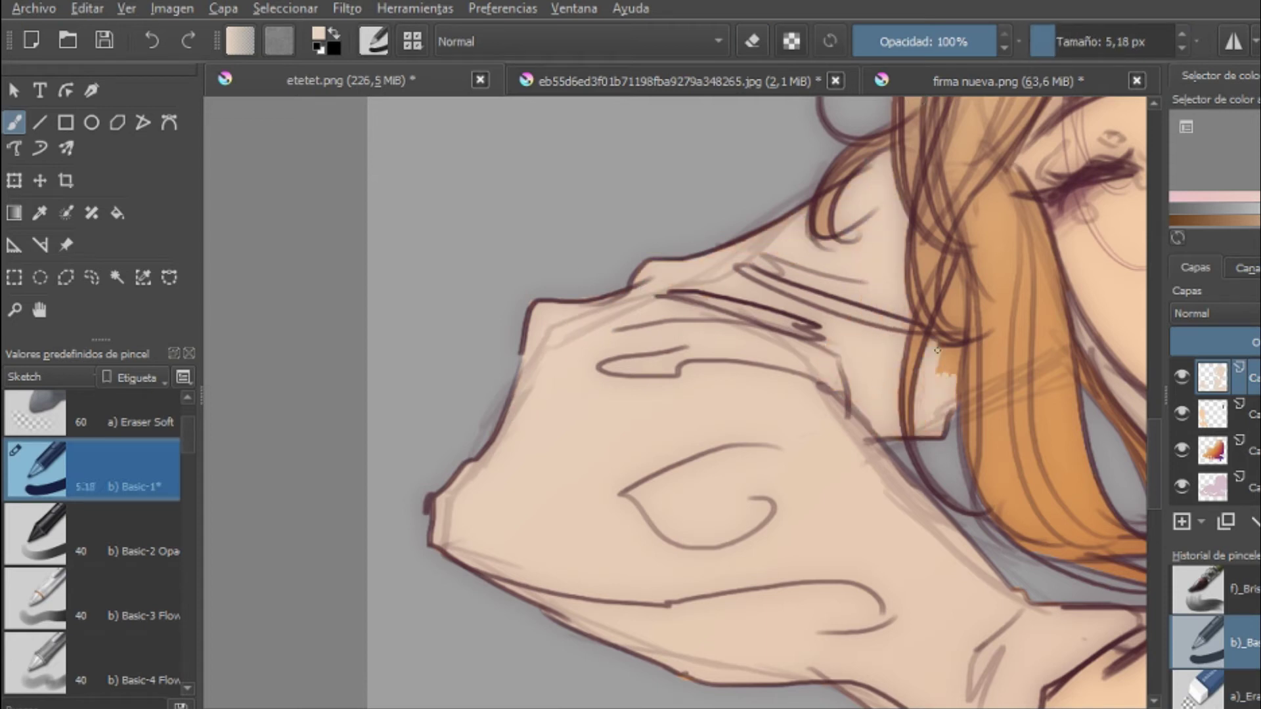
Step: Block in the skirt in brown on its own layer with a 74.65 px brush
{"action": "scroll", "coordinate": [755, 401], "scroll_direction": "down", "scroll_amount": 3}
{"action": "left_click", "coordinate": [1213, 414]}
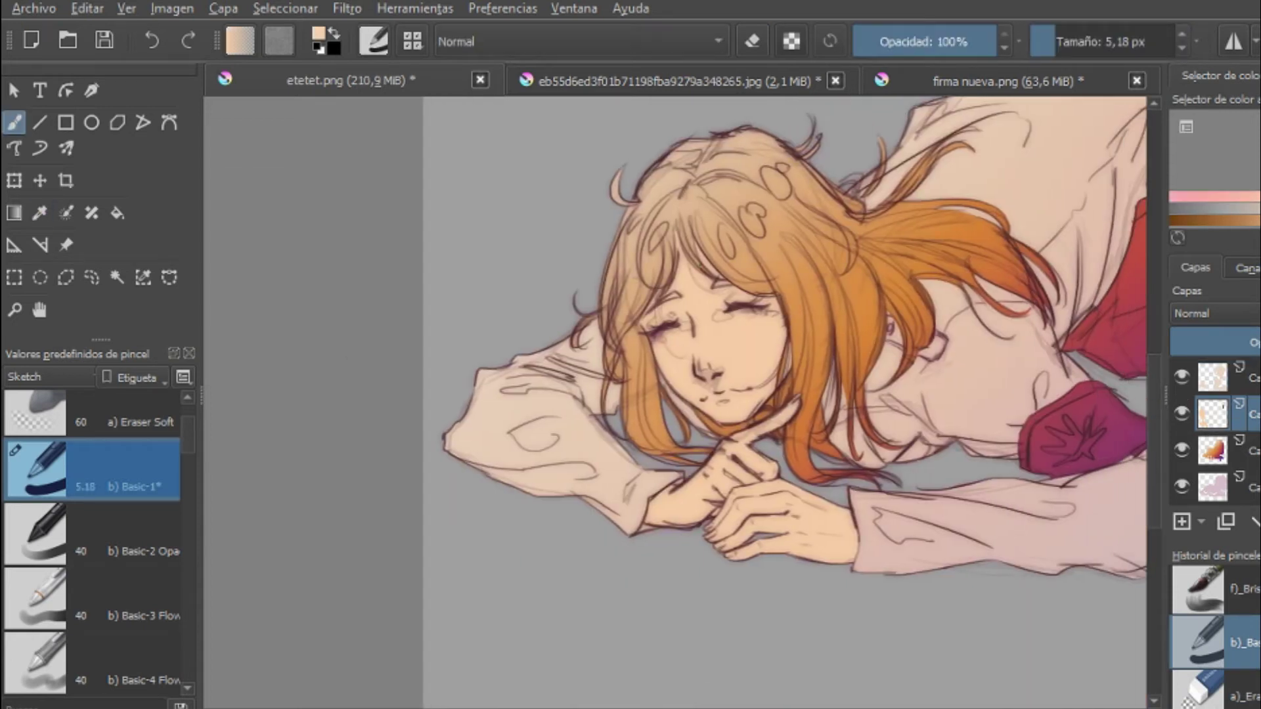
{"action": "scroll", "coordinate": [723, 400], "scroll_direction": "up", "scroll_amount": 2}
{"action": "scroll", "coordinate": [676, 401], "scroll_direction": "down", "scroll_amount": 3}
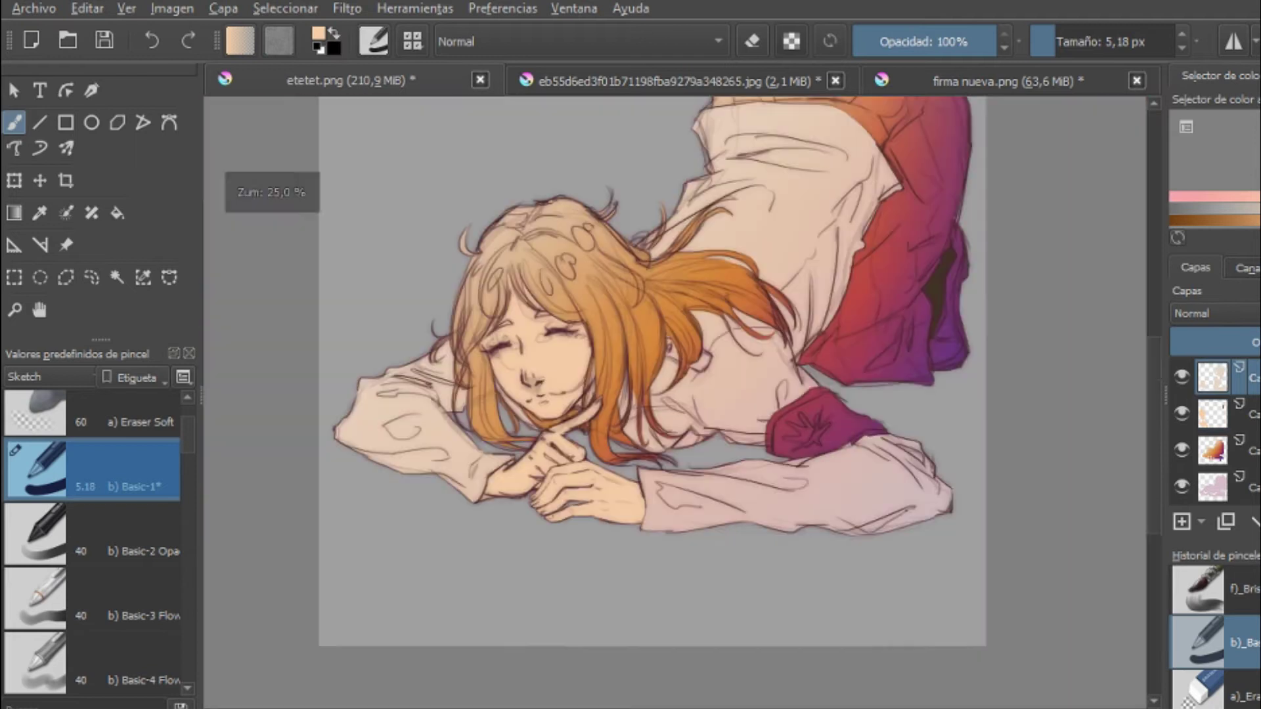
{"action": "left_click_drag", "start_coordinate": [1068, 42], "coordinate": [1080, 41]}
{"action": "left_click_drag", "start_coordinate": [762, 164], "coordinate": [919, 263]}
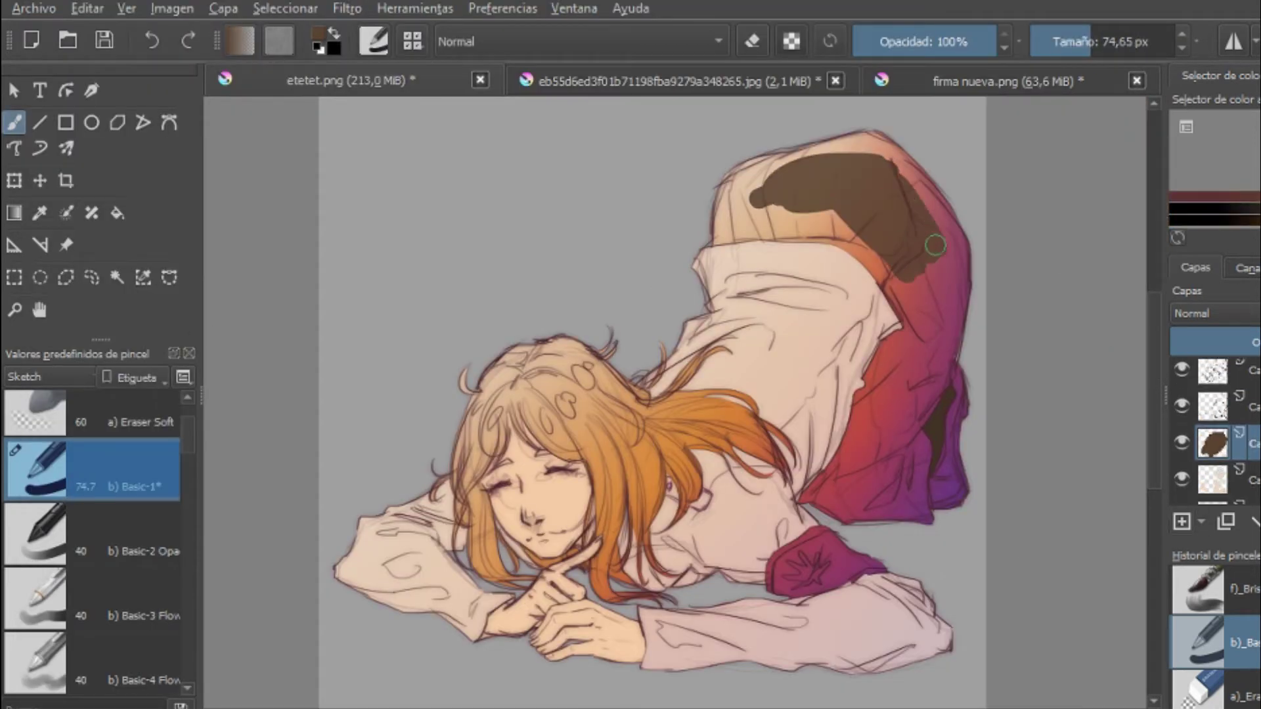
{"action": "left_click_drag", "start_coordinate": [919, 197], "coordinate": [853, 499]}
{"action": "left_click_drag", "start_coordinate": [933, 151], "coordinate": [729, 223]}
{"action": "scroll", "coordinate": [812, 269], "scroll_direction": "up", "scroll_amount": 3}
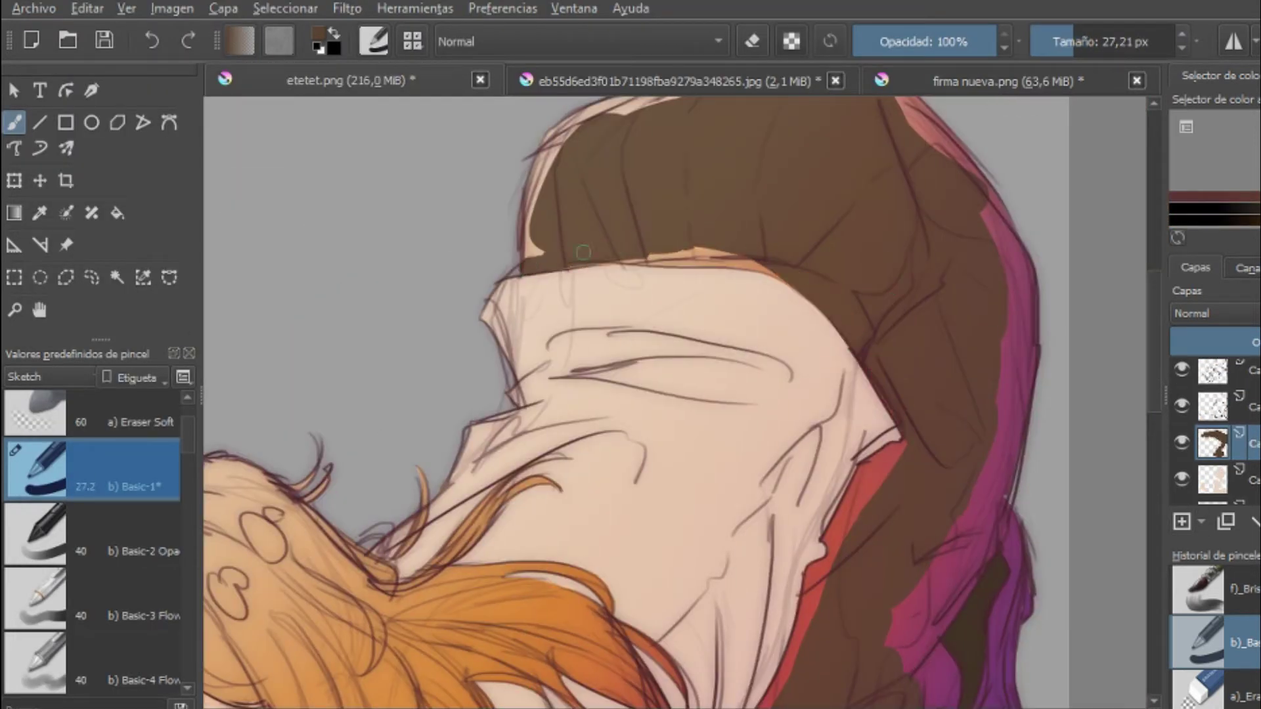
Step: Extend the brown to the skirt's waist, upper edge and outer side with a 27.21 px brush
{"action": "scroll", "coordinate": [880, 221], "scroll_direction": "up", "scroll_amount": 2}
{"action": "left_click_drag", "start_coordinate": [722, 184], "coordinate": [912, 154]}
{"action": "scroll", "coordinate": [912, 153], "scroll_direction": "down", "scroll_amount": 3}
{"action": "left_click_drag", "start_coordinate": [731, 132], "coordinate": [845, 554]}
{"action": "scroll", "coordinate": [844, 555], "scroll_direction": "down", "scroll_amount": 3}
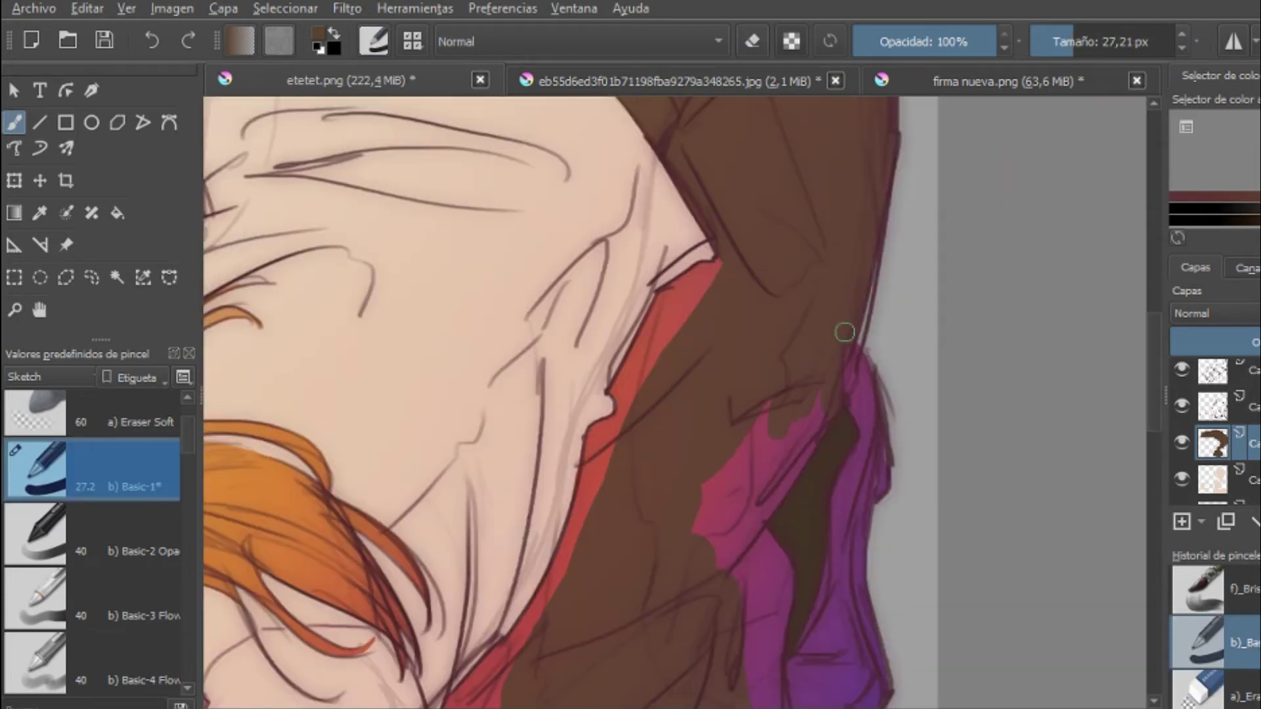
Step: Fill the skirt's lower part with brown along the shirt edge, hem and back fold, using an 11.48 px brush for details
{"action": "left_click_drag", "start_coordinate": [849, 295], "coordinate": [634, 383]}
{"action": "scroll", "coordinate": [580, 564], "scroll_direction": "down", "scroll_amount": 3}
{"action": "left_click_drag", "start_coordinate": [460, 532], "coordinate": [507, 472]}
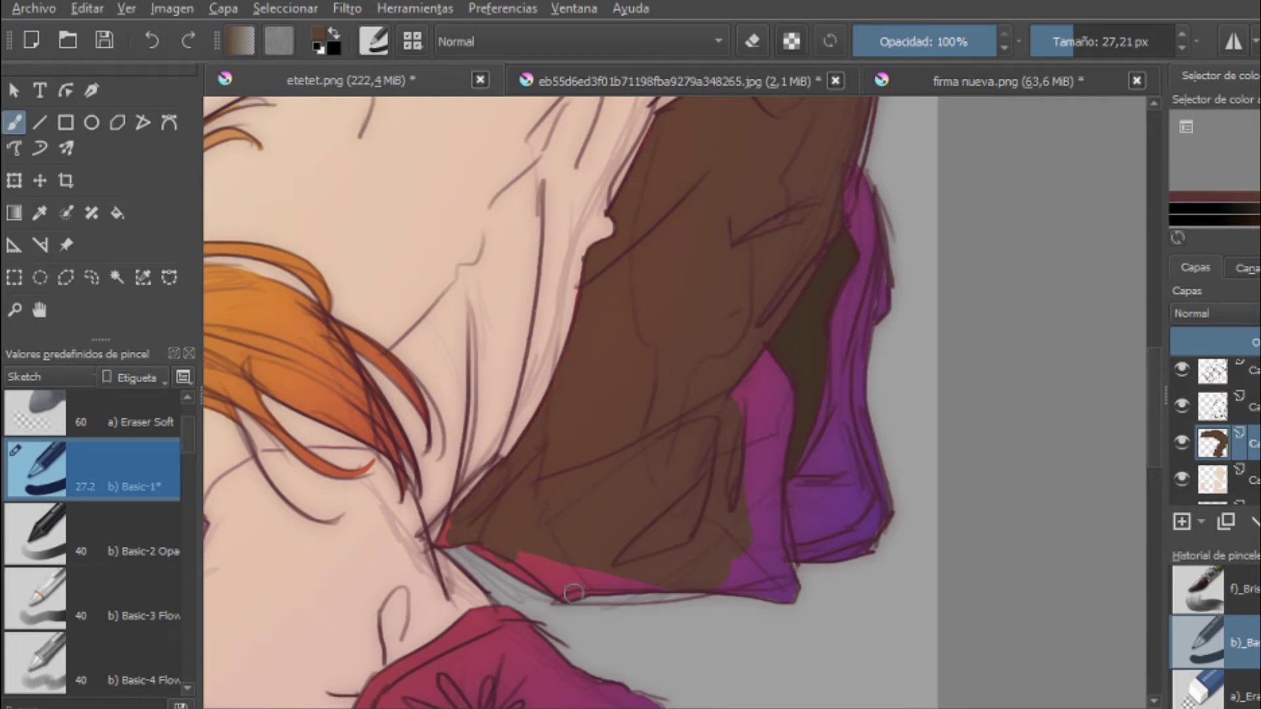
{"action": "scroll", "coordinate": [632, 492], "scroll_direction": "down", "scroll_amount": 1}
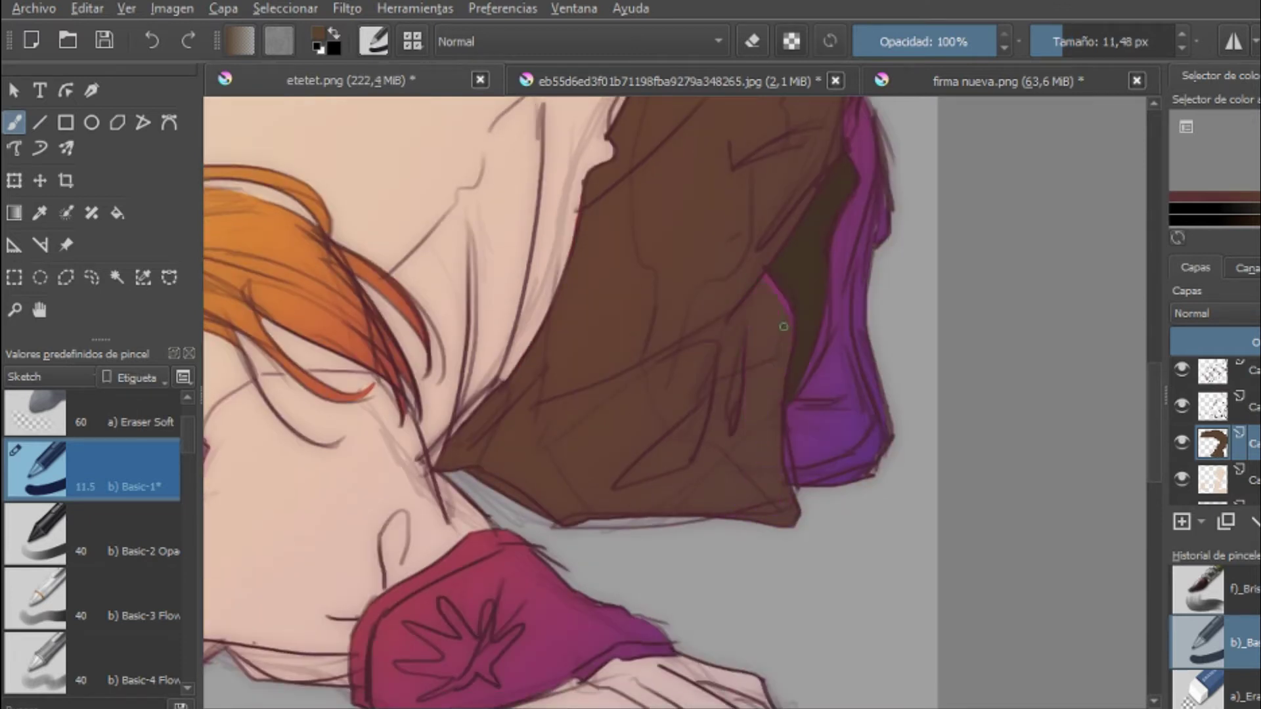
Step: Paint the crown and fringe dark brown on a separate layer with a 91.82 px brush, then erase the gaps in the fringe
{"action": "scroll", "coordinate": [753, 276], "scroll_direction": "down", "scroll_amount": 5}
{"action": "scroll", "coordinate": [1028, 639], "scroll_direction": "up", "scroll_amount": 1}
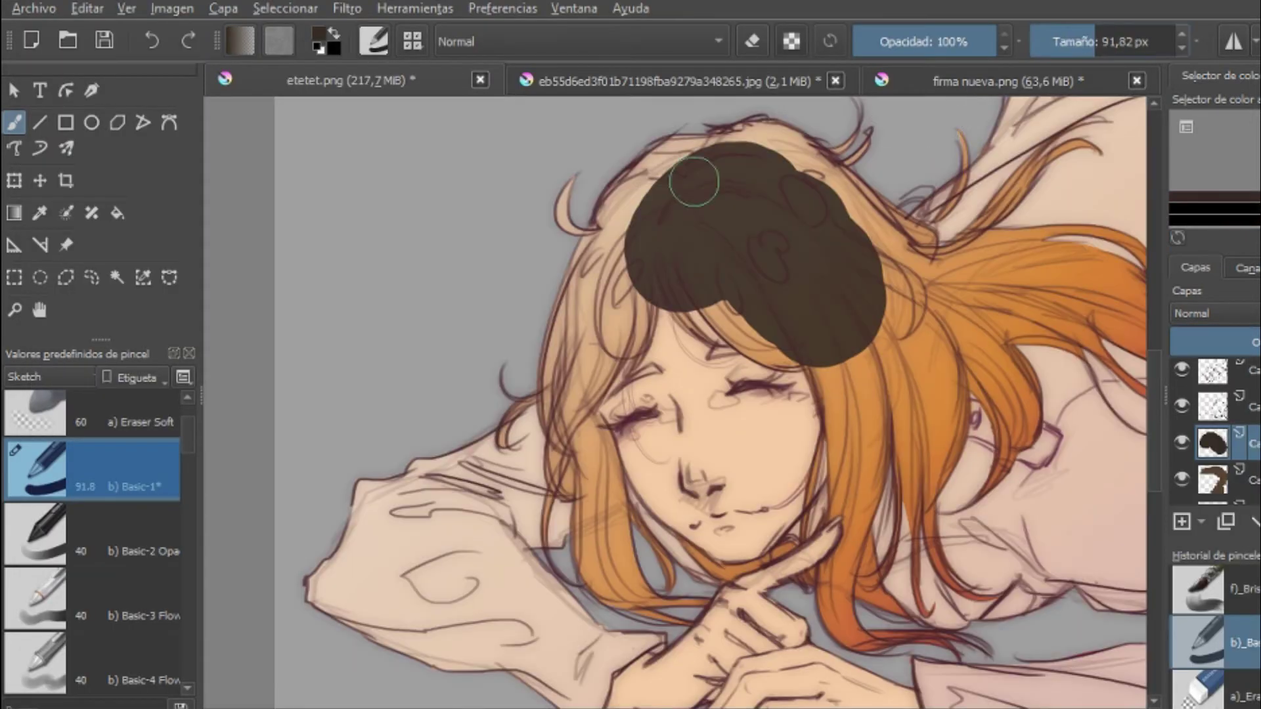
{"action": "mouse_move", "coordinate": [699, 178]}
{"action": "left_mouse_down"}
{"action": "mouse_move", "coordinate": [633, 183]}
{"action": "mouse_move", "coordinate": [571, 296]}
{"action": "mouse_move", "coordinate": [633, 342]}
{"action": "left_mouse_up"}
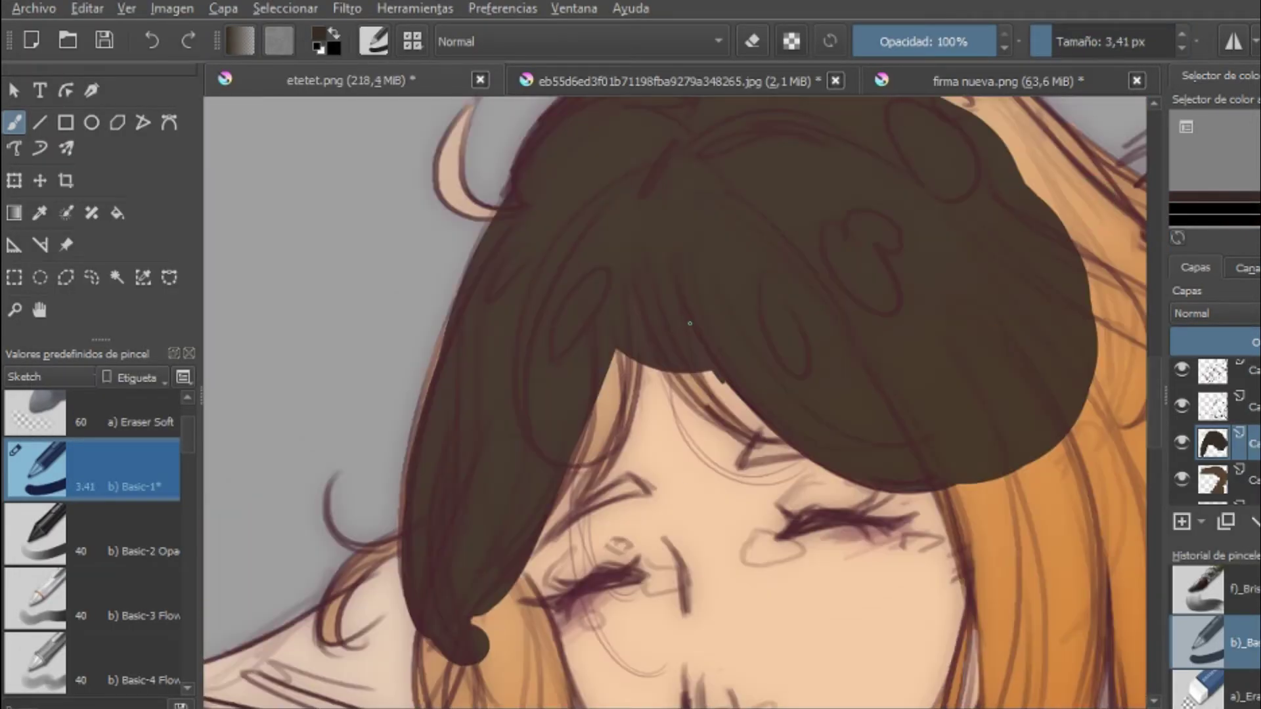
{"action": "key", "text": "e"}
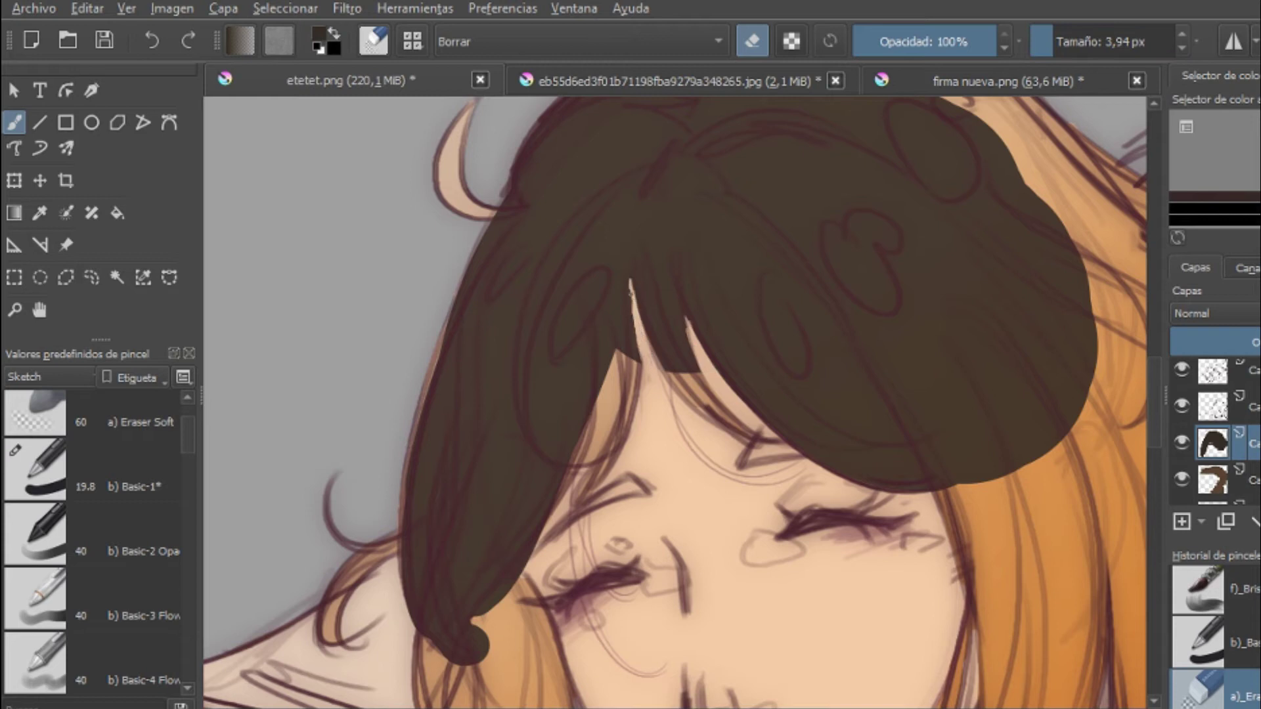
{"action": "key", "text": "e"}
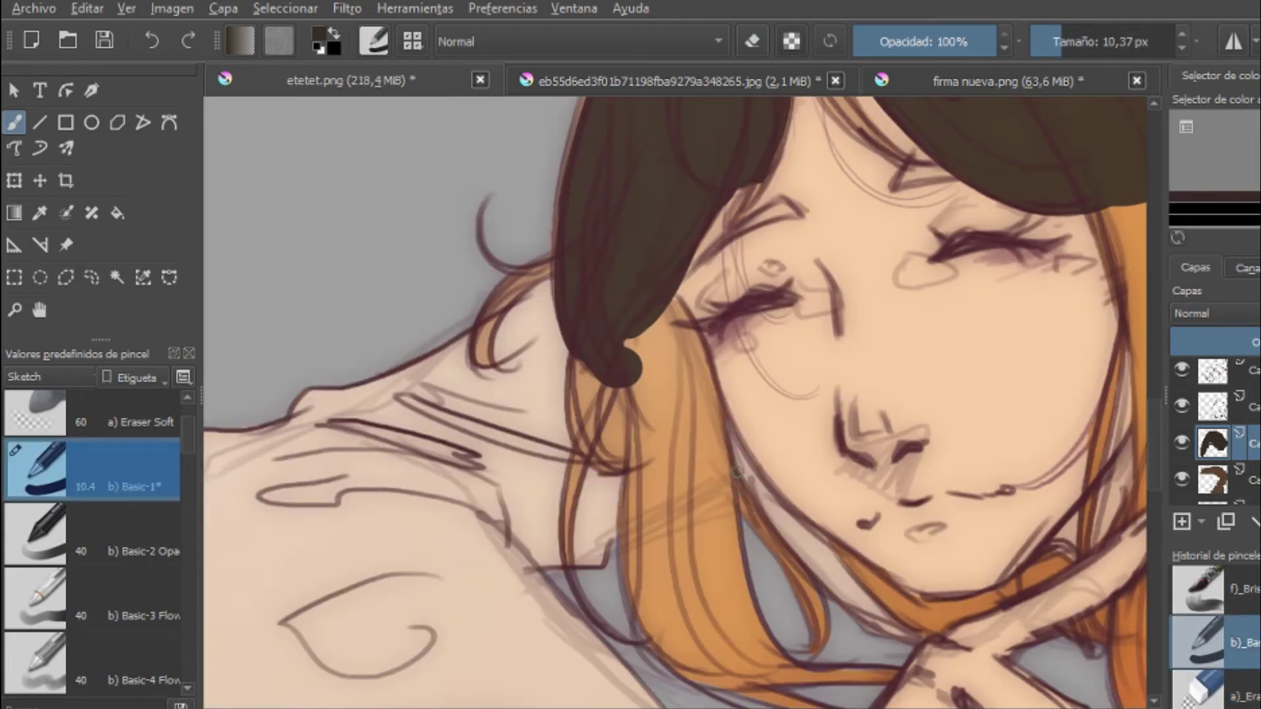
Step: Paint the long front lock dark brown with a 10.37 px brush and the curl at the shoulder with a 3.41 px brush
{"action": "mouse_move", "coordinate": [655, 423]}
{"action": "left_mouse_down"}
{"action": "mouse_move", "coordinate": [597, 357]}
{"action": "mouse_move", "coordinate": [695, 333]}
{"action": "mouse_move", "coordinate": [735, 650]}
{"action": "mouse_move", "coordinate": [718, 237]}
{"action": "left_mouse_up"}
{"action": "key", "text": "e"}
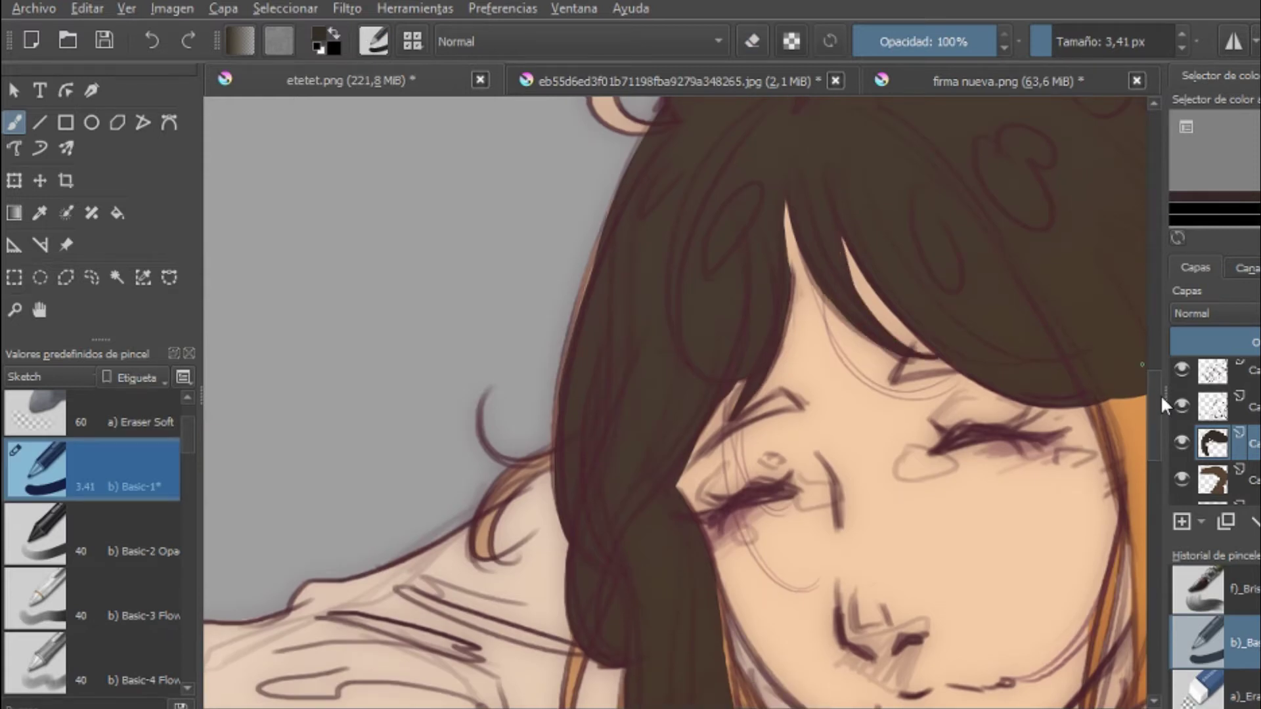
{"action": "left_click_drag", "start_coordinate": [548, 266], "coordinate": [487, 365]}
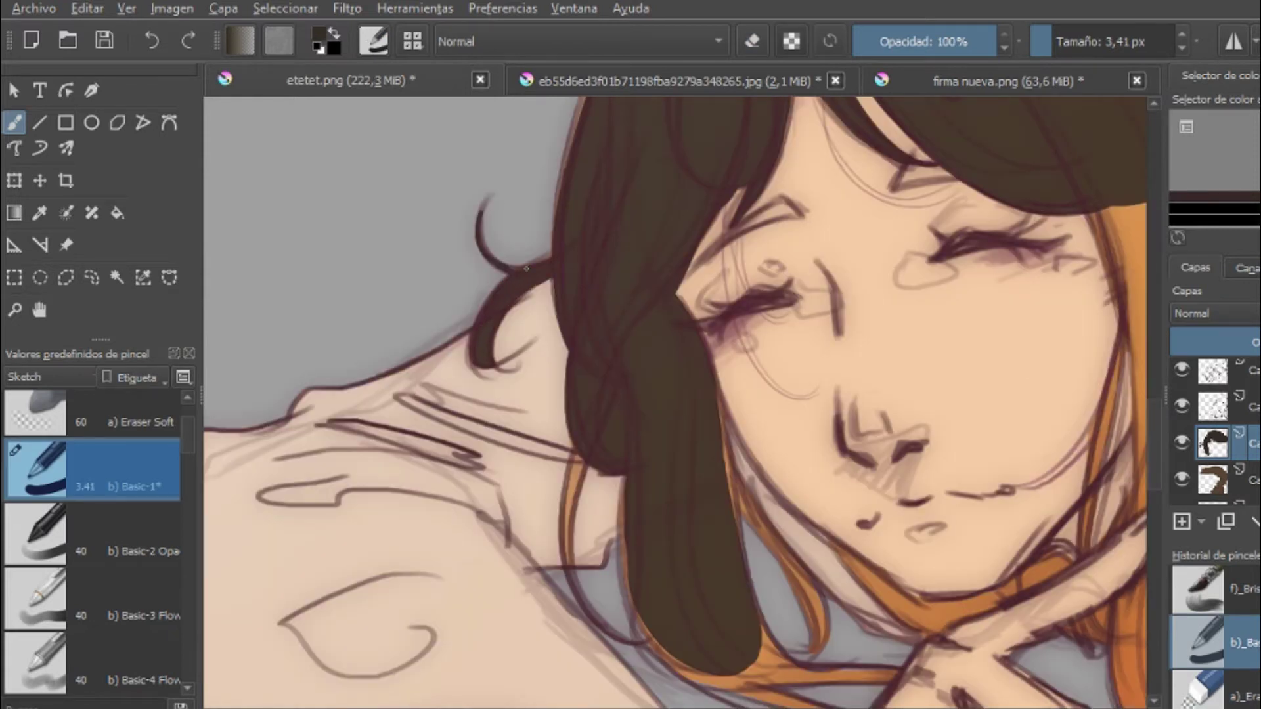
{"action": "left_click_drag", "start_coordinate": [567, 502], "coordinate": [569, 563]}
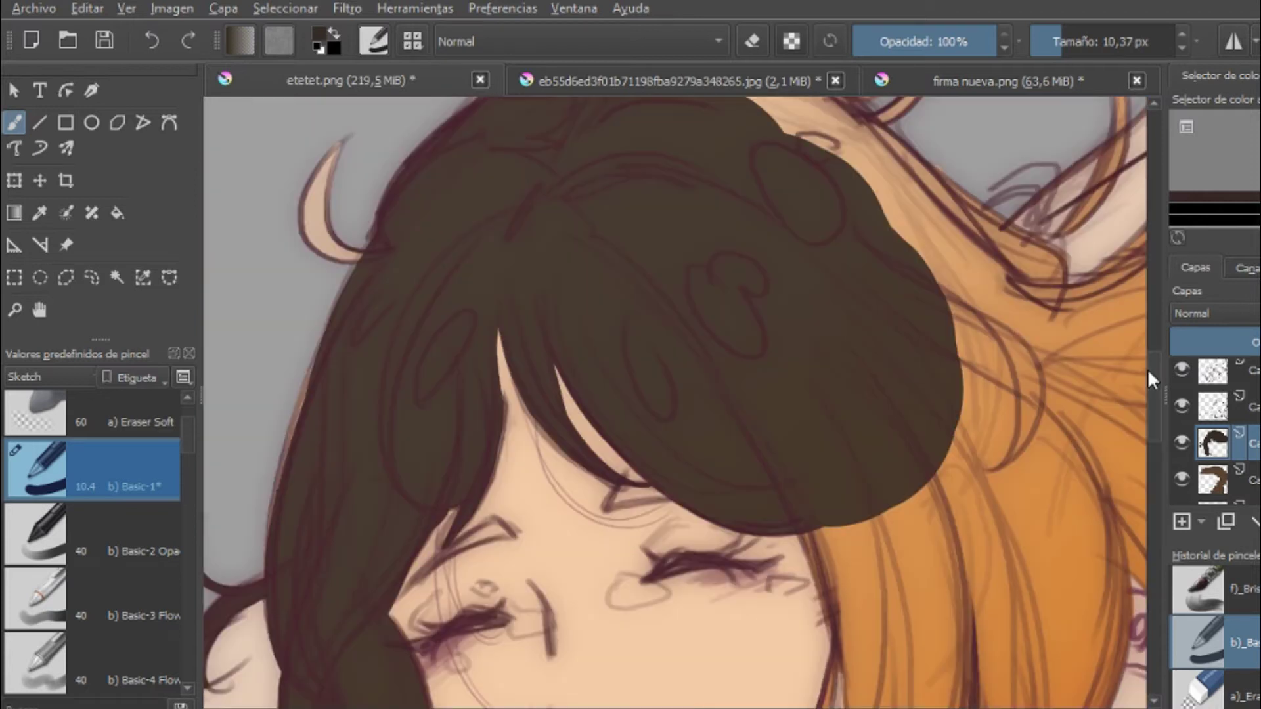
Step: Fill the loose curl beside the crown with a 5.18 px brush and paint the eyebrows dark brown with a 1.75 px brush
{"action": "left_click_drag", "start_coordinate": [348, 117], "coordinate": [314, 185]}
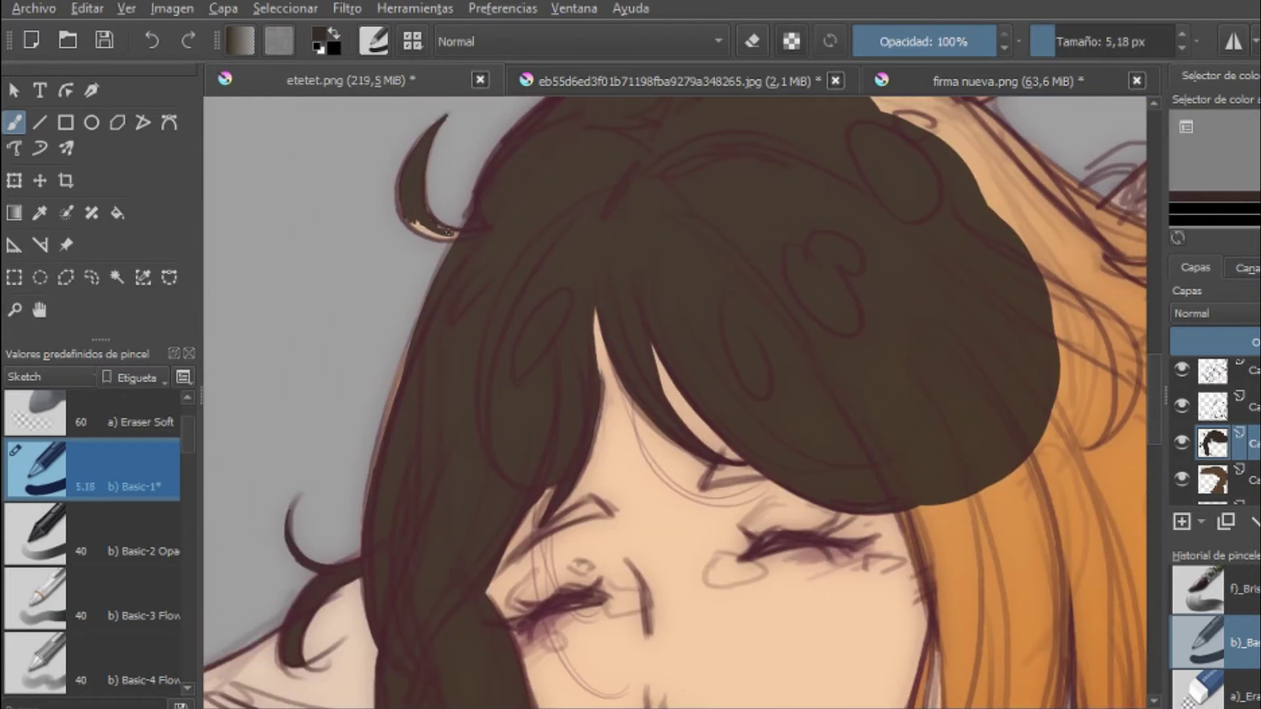
{"action": "key", "text": "e"}
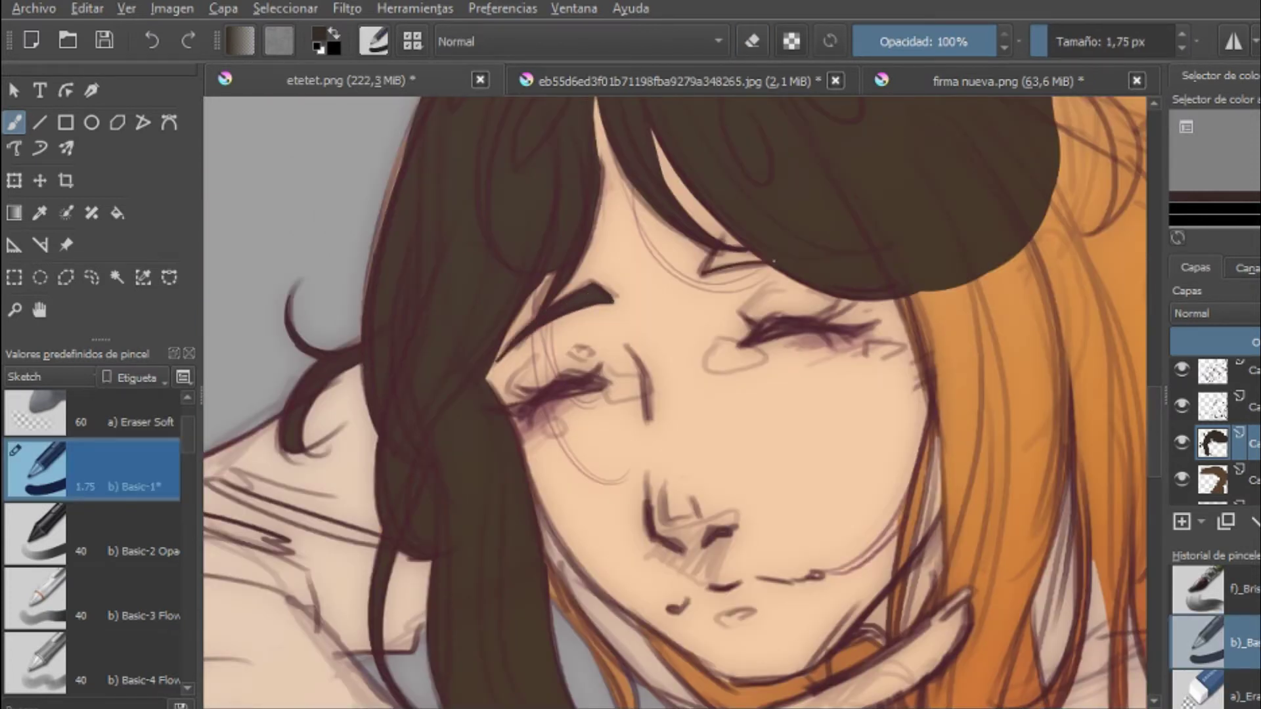
{"action": "scroll", "coordinate": [683, 400], "scroll_direction": "down", "scroll_amount": 5}
{"action": "scroll", "coordinate": [683, 400], "scroll_direction": "down", "scroll_amount": 3}
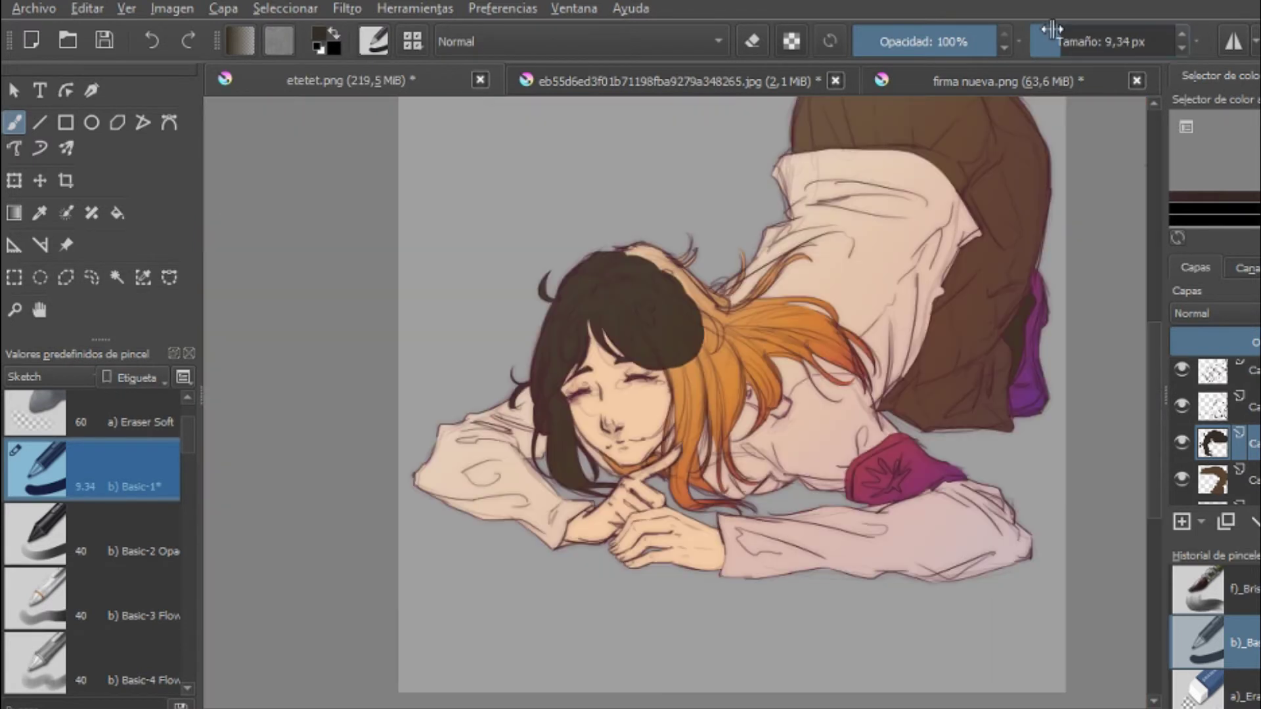
Step: Block in the hair behind the face in dark brown and extend its front lock past the fingertip, using a 5.18 px brush for edges
{"action": "left_click_drag", "start_coordinate": [690, 420], "coordinate": [677, 274]}
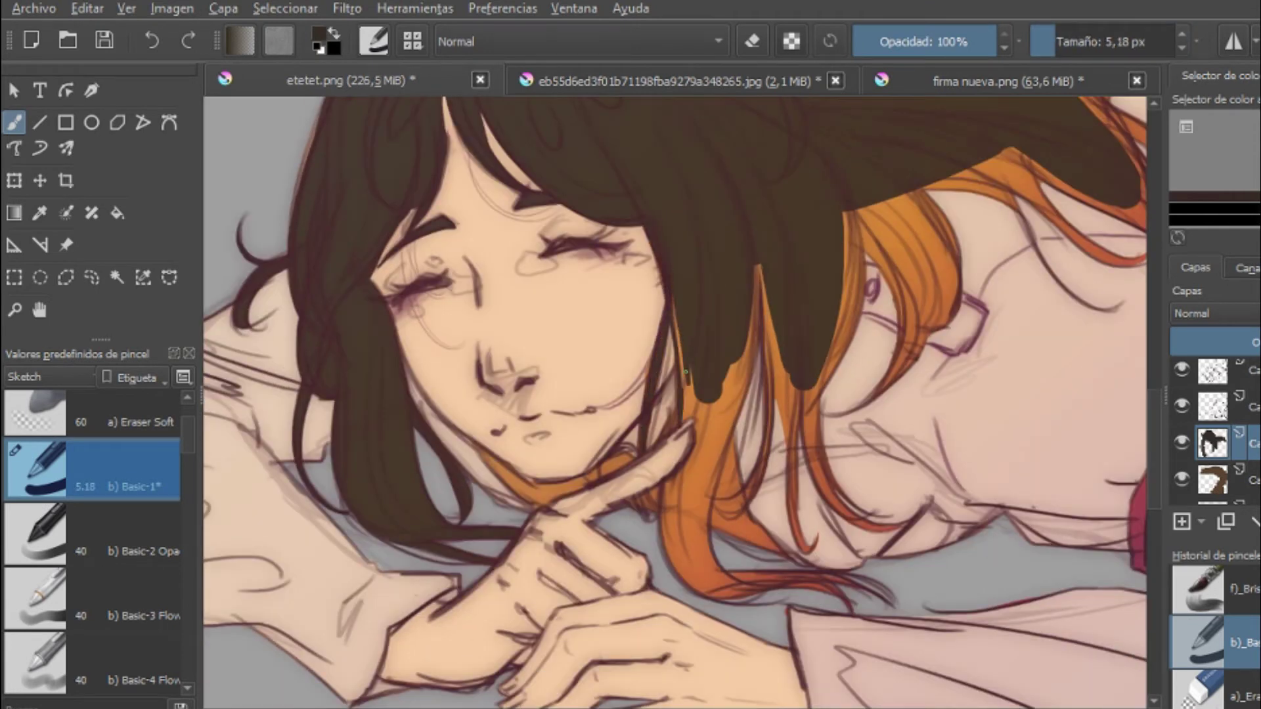
{"action": "left_click_drag", "start_coordinate": [684, 372], "coordinate": [690, 414]}
{"action": "key", "text": "e"}
{"action": "key", "text": "e"}
{"action": "left_click_drag", "start_coordinate": [706, 460], "coordinate": [731, 373]}
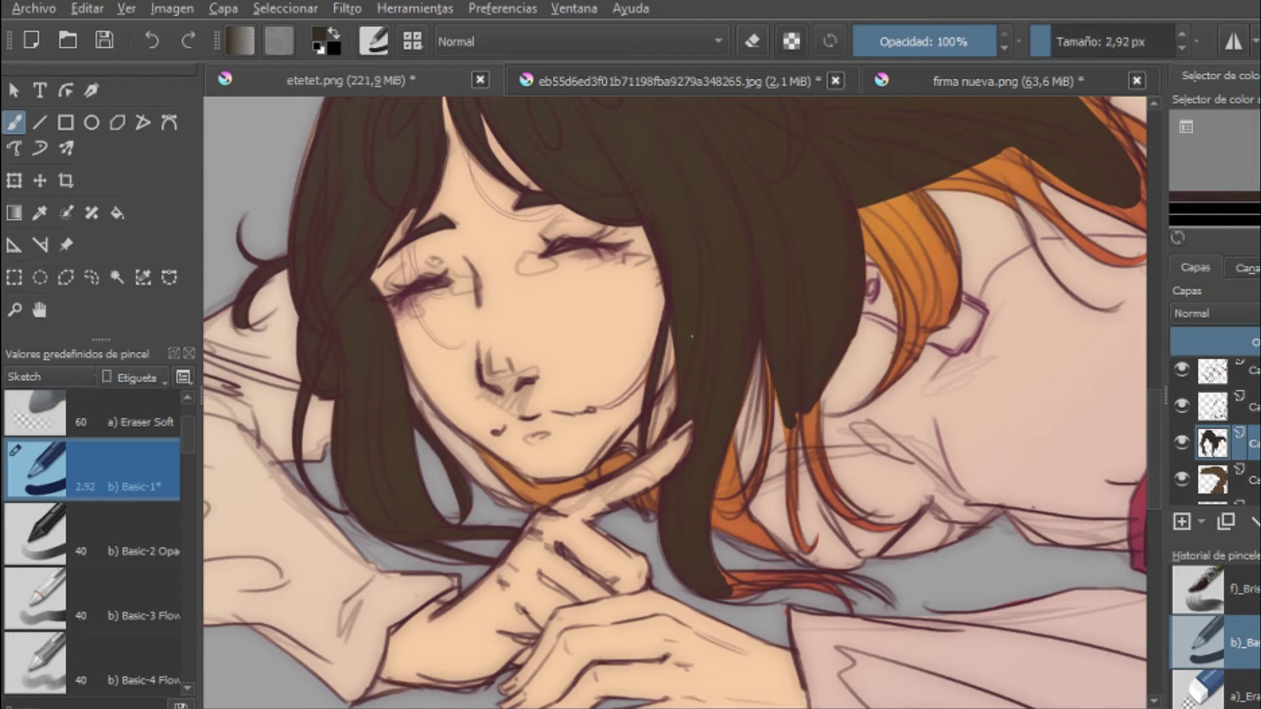
Step: Paint the thin curved strands hanging over the shoulder and chest dark brown with a 2.92 px brush
{"action": "scroll", "coordinate": [696, 319], "scroll_direction": "down", "scroll_amount": 3}
{"action": "scroll", "coordinate": [696, 318], "scroll_direction": "up", "scroll_amount": 2}
{"action": "scroll", "coordinate": [1160, 466], "scroll_direction": "down", "scroll_amount": 3}
{"action": "key", "text": "bracketleft"}
{"action": "key", "text": "bracketleft"}
{"action": "key", "text": "bracketleft"}
{"action": "left_click_drag", "start_coordinate": [841, 158], "coordinate": [849, 309]}
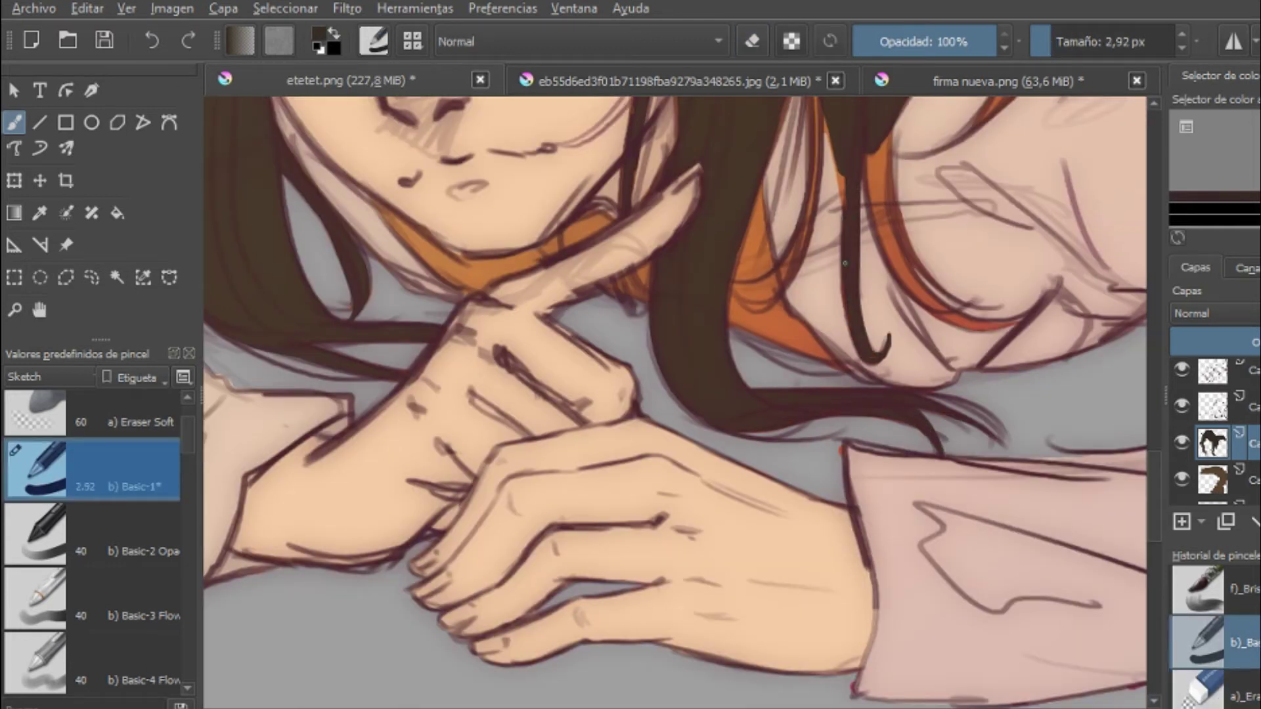
{"action": "scroll", "coordinate": [882, 340], "scroll_direction": "up", "scroll_amount": 5}
{"action": "left_click_drag", "start_coordinate": [794, 443], "coordinate": [812, 256]}
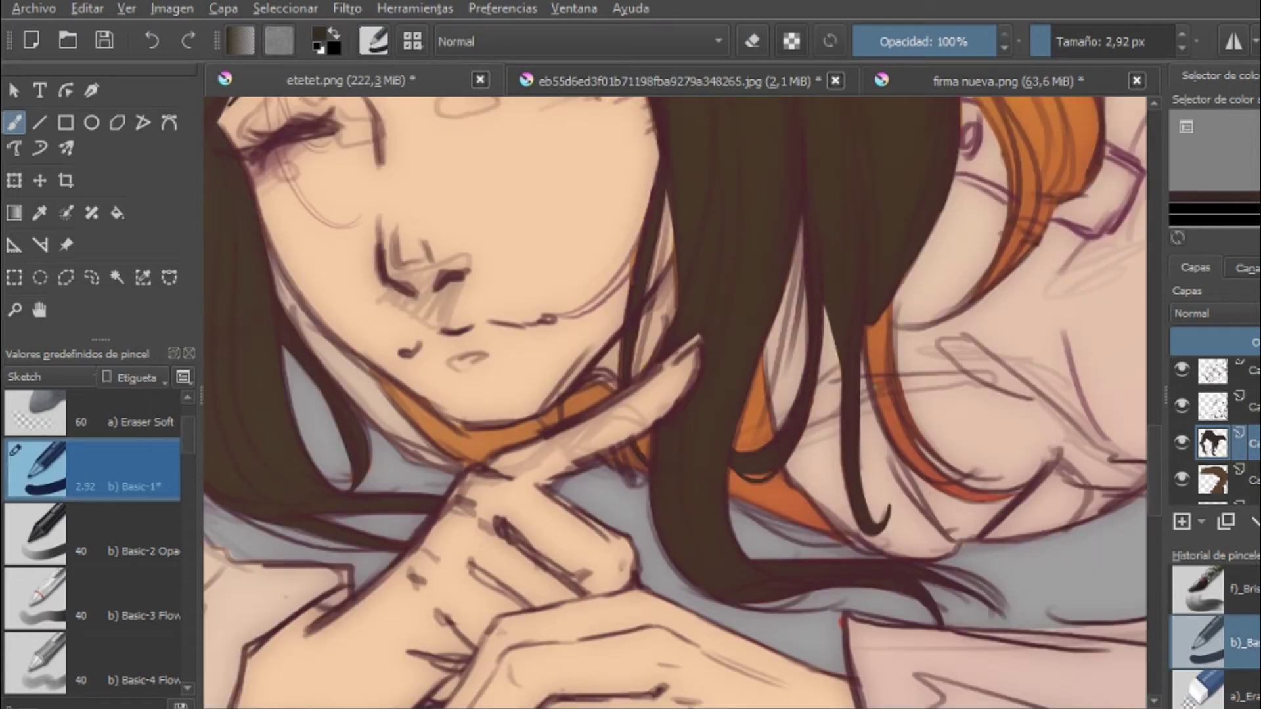
{"action": "mouse_move", "coordinate": [888, 446]}
{"action": "left_mouse_down"}
{"action": "mouse_move", "coordinate": [880, 342]}
{"action": "mouse_move", "coordinate": [903, 271]}
{"action": "left_mouse_up"}
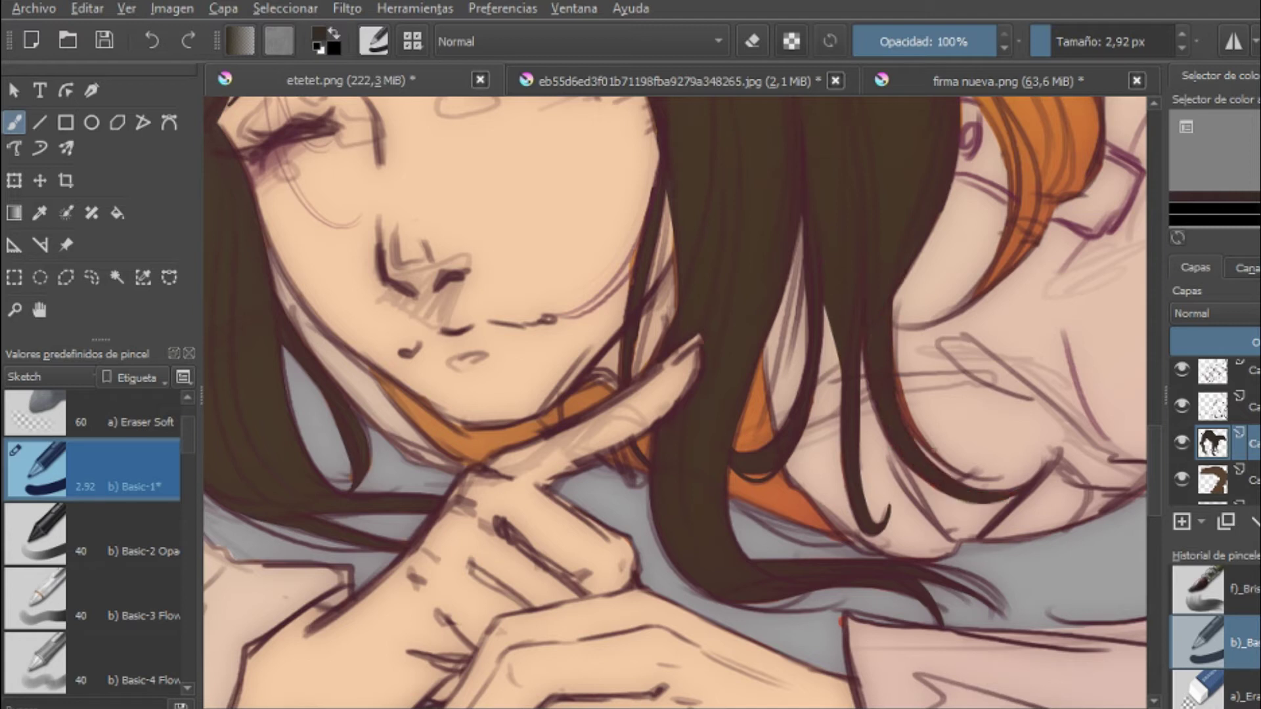
{"action": "scroll", "coordinate": [818, 330], "scroll_direction": "down", "scroll_amount": 1}
Step: Fill the curved lock beside the neck with dark brown using a 7.48 px brush, then clean its tip with a 3.94 px eraser
{"action": "key", "text": "e"}
{"action": "key", "text": "e"}
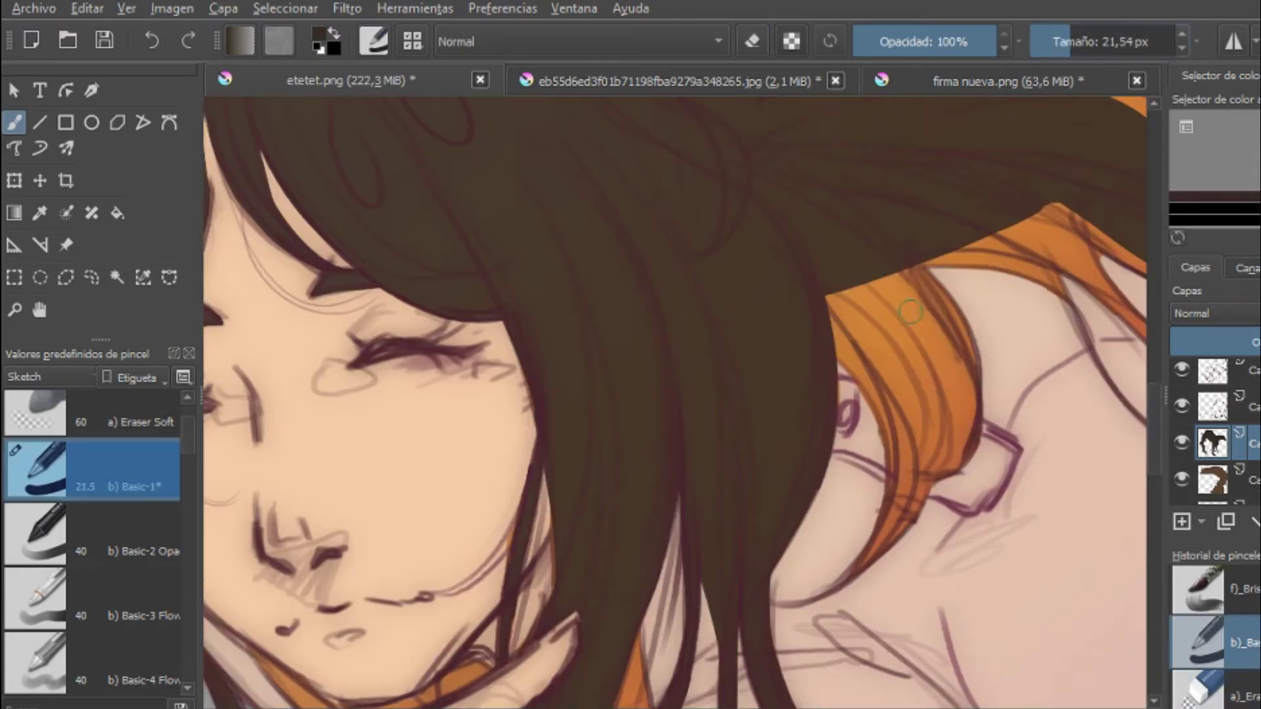
{"action": "key", "text": "bracketleft"}
{"action": "key", "text": "bracketleft"}
{"action": "key", "text": "bracketleft"}
{"action": "mouse_move", "coordinate": [910, 311]}
{"action": "left_mouse_down"}
{"action": "mouse_move", "coordinate": [904, 379]}
{"action": "mouse_move", "coordinate": [862, 356]}
{"action": "mouse_move", "coordinate": [961, 440]}
{"action": "mouse_move", "coordinate": [949, 332]}
{"action": "mouse_move", "coordinate": [862, 396]}
{"action": "mouse_move", "coordinate": [836, 347]}
{"action": "mouse_move", "coordinate": [854, 582]}
{"action": "left_mouse_up"}
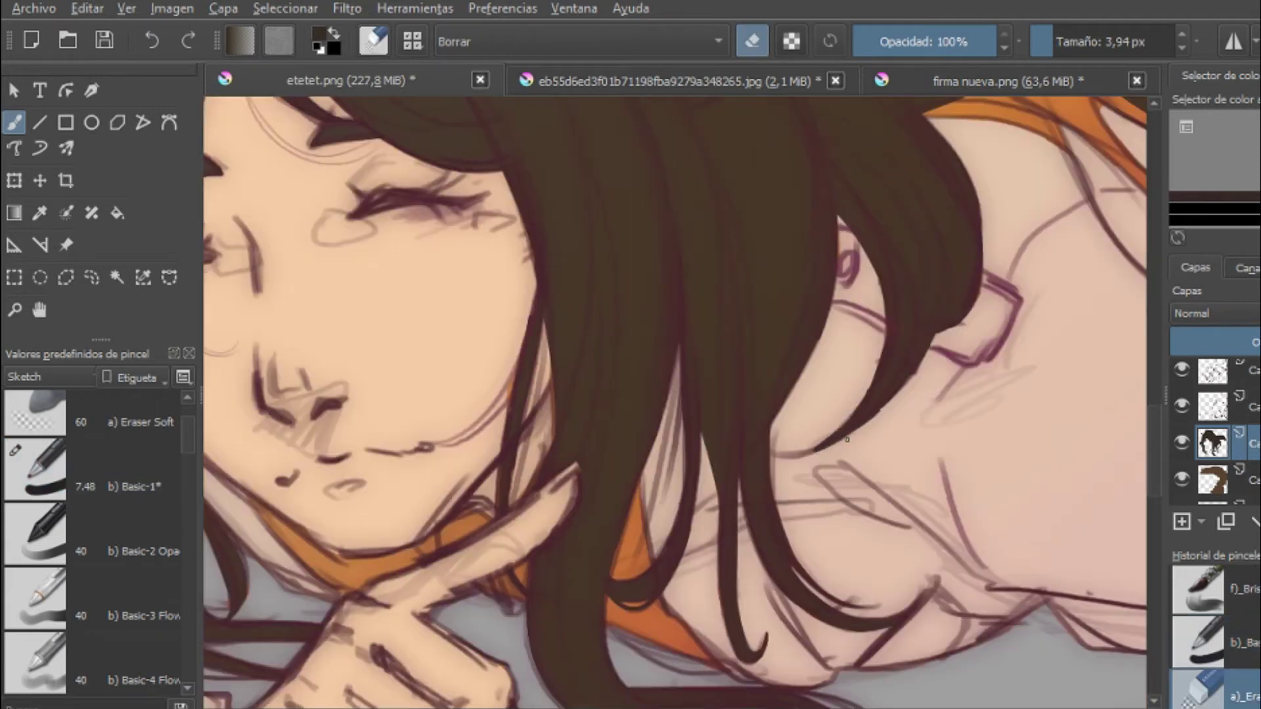
{"action": "key", "text": "e"}
{"action": "key", "text": "bracketleft"}
{"action": "key", "text": "bracketleft"}
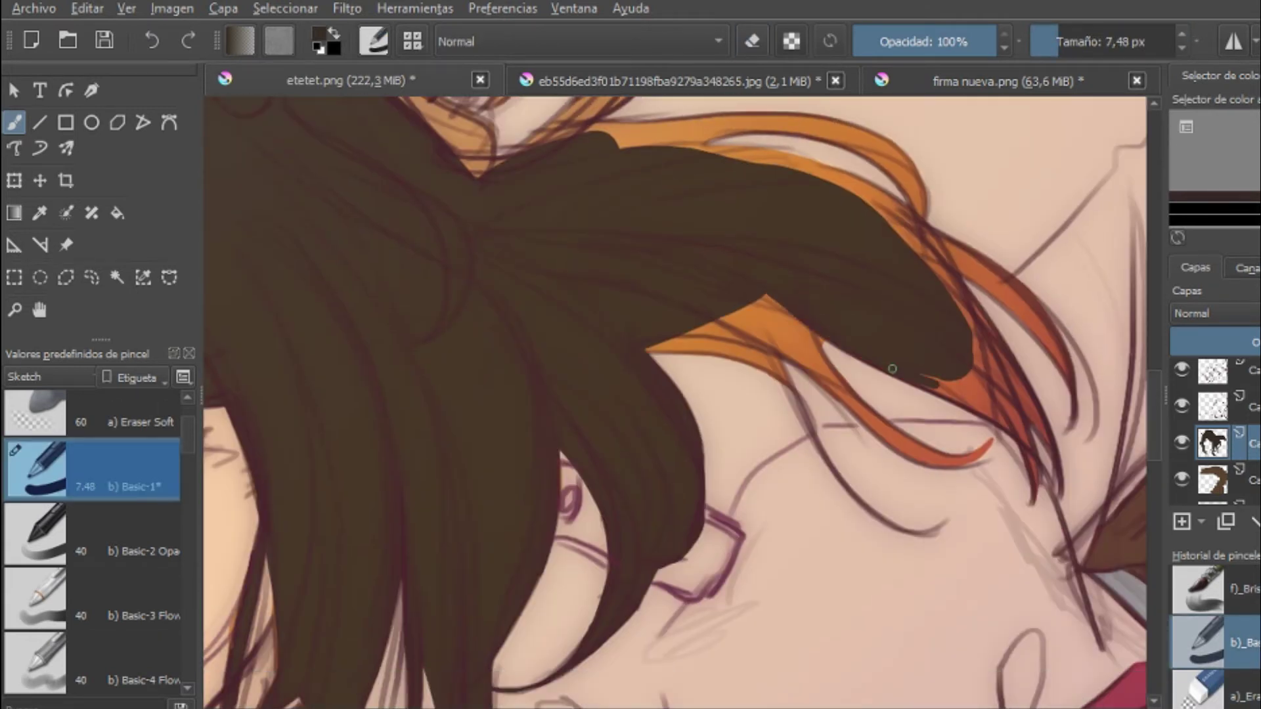
Step: Paint the ponytail's lower strands and end tips dark brown with a 7.48 px brush
{"action": "left_click_drag", "start_coordinate": [880, 407], "coordinate": [754, 333]}
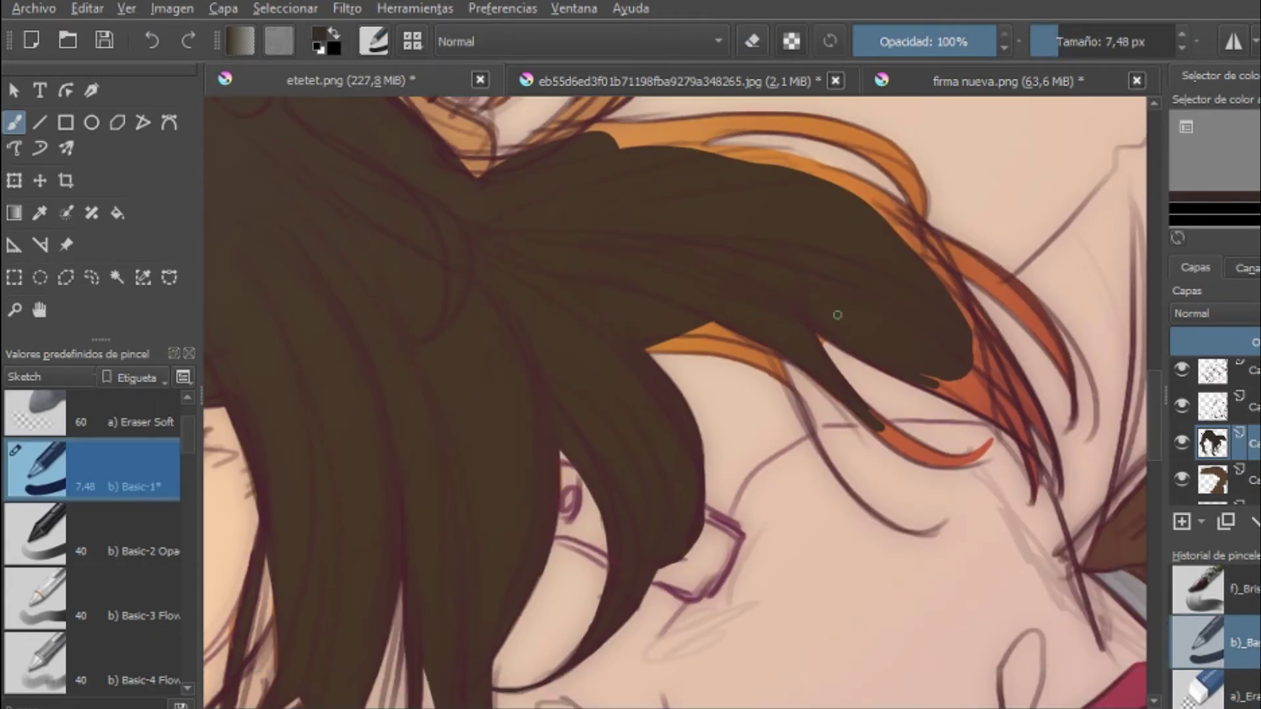
{"action": "left_click_drag", "start_coordinate": [815, 380], "coordinate": [959, 463]}
{"action": "mouse_move", "coordinate": [802, 329]}
{"action": "left_mouse_down"}
{"action": "mouse_move", "coordinate": [1012, 427]}
{"action": "mouse_move", "coordinate": [906, 236]}
{"action": "left_mouse_up"}
{"action": "left_click_drag", "start_coordinate": [1050, 368], "coordinate": [932, 236]}
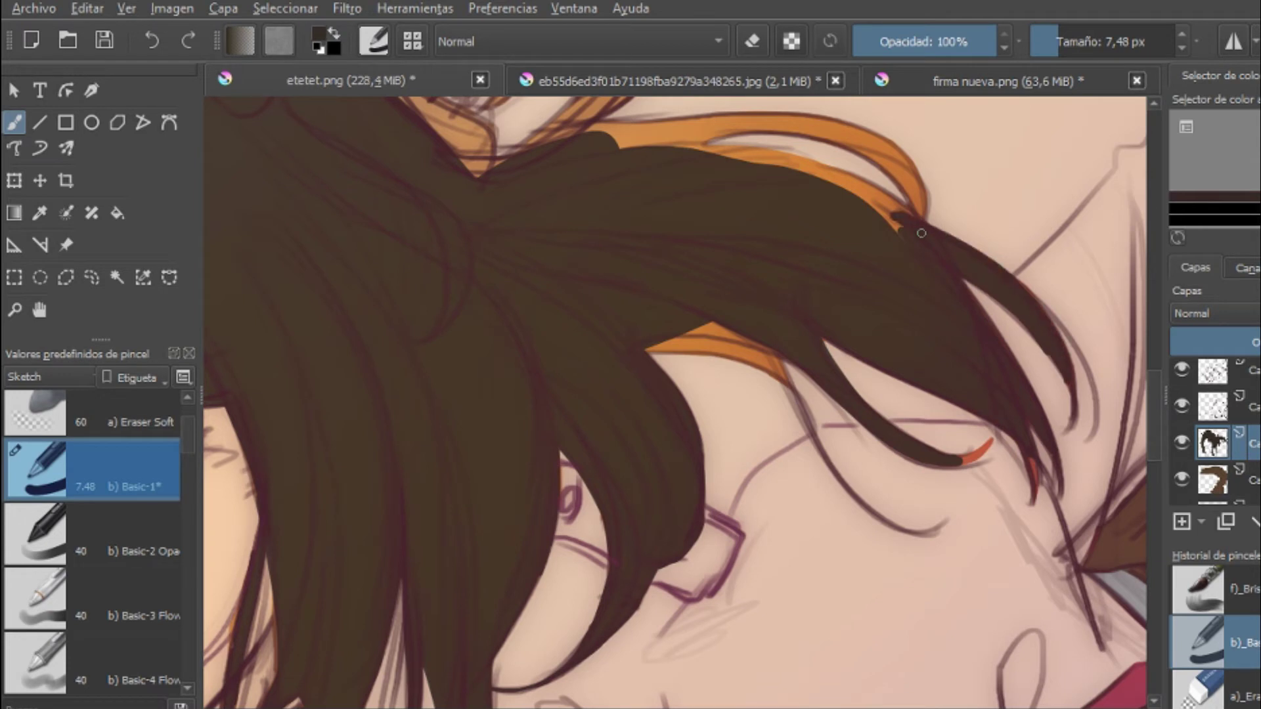
{"action": "left_click_drag", "start_coordinate": [913, 184], "coordinate": [834, 229]}
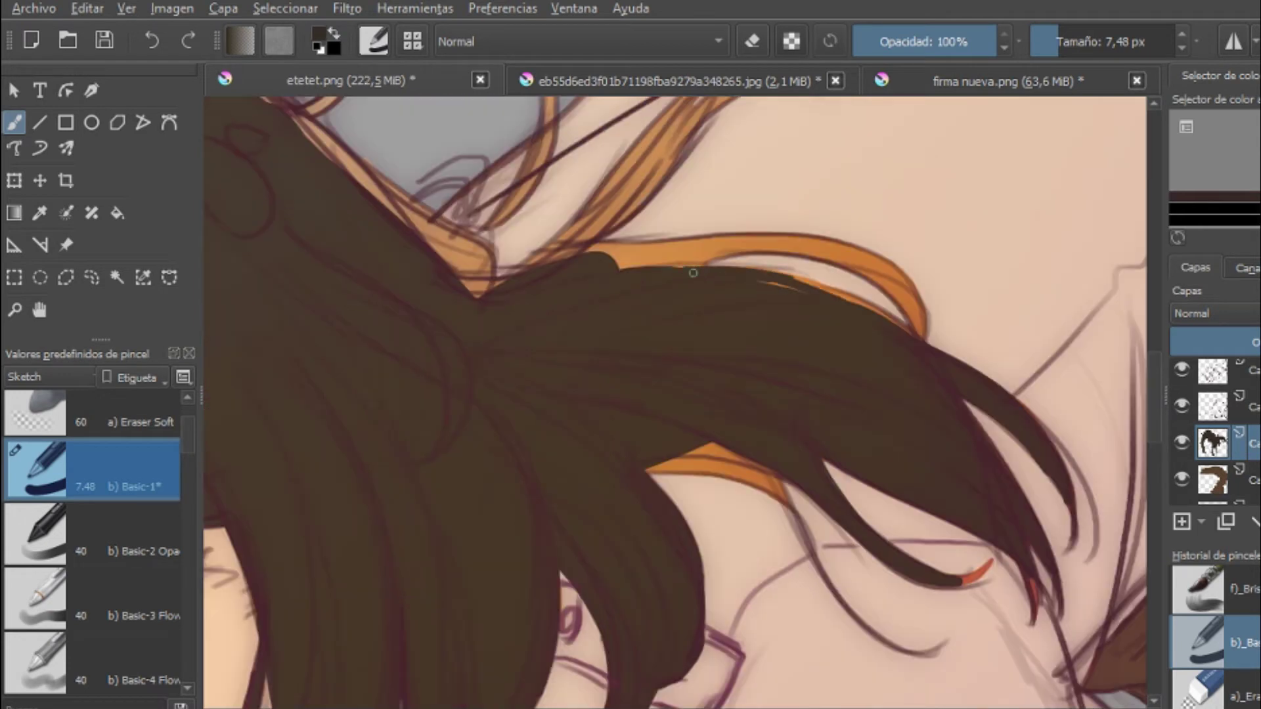
Step: Fill the ponytail's upper strands and underside gap with dark brown, reducing the brush to 1.17 px for the fine tips
{"action": "left_click_drag", "start_coordinate": [693, 272], "coordinate": [920, 332]}
{"action": "mouse_move", "coordinate": [610, 263]}
{"action": "left_mouse_down"}
{"action": "mouse_move", "coordinate": [837, 237]}
{"action": "mouse_move", "coordinate": [867, 247]}
{"action": "mouse_move", "coordinate": [919, 332]}
{"action": "left_mouse_up"}
{"action": "left_click_drag", "start_coordinate": [880, 256], "coordinate": [926, 339]}
{"action": "mouse_move", "coordinate": [782, 496]}
{"action": "left_mouse_down"}
{"action": "mouse_move", "coordinate": [647, 456]}
{"action": "mouse_move", "coordinate": [775, 489]}
{"action": "mouse_move", "coordinate": [792, 515]}
{"action": "left_mouse_up"}
{"action": "key", "text": "bracketleft"}
{"action": "key", "text": "bracketleft"}
{"action": "key", "text": "bracketleft"}
{"action": "key", "text": "bracketleft"}
{"action": "key", "text": "bracketleft"}
{"action": "scroll", "coordinate": [677, 400], "scroll_direction": "down", "scroll_amount": 3}
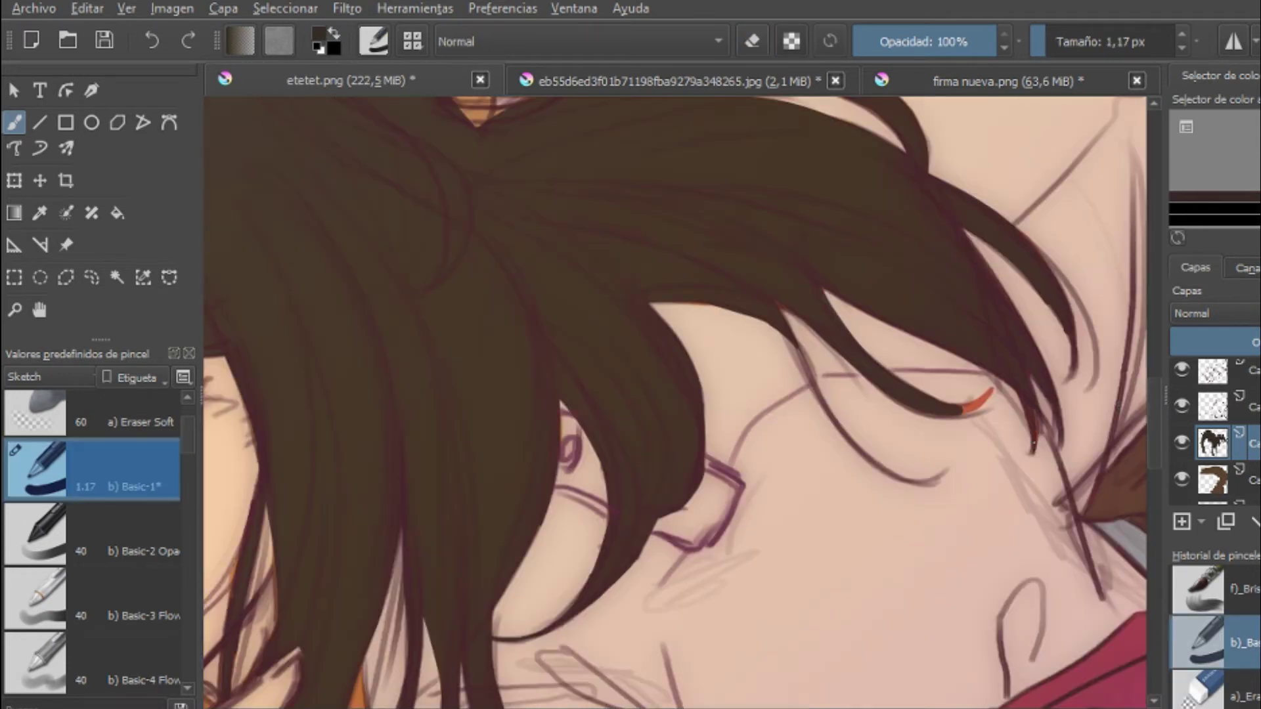
Step: Enlarge the brush and fill the back edge of the hair with dark brown down to the hair tie
{"action": "scroll", "coordinate": [676, 401], "scroll_direction": "up", "scroll_amount": 3}
{"action": "key", "text": "bracketright"}
{"action": "key", "text": "bracketright"}
{"action": "key", "text": "bracketright"}
{"action": "key", "text": "bracketright"}
{"action": "key", "text": "bracketright"}
{"action": "scroll", "coordinate": [676, 400], "scroll_direction": "right", "scroll_amount": 3}
{"action": "left_click_drag", "start_coordinate": [591, 250], "coordinate": [769, 381]}
{"action": "mouse_move", "coordinate": [690, 302]}
{"action": "left_mouse_down"}
{"action": "mouse_move", "coordinate": [871, 446]}
{"action": "mouse_move", "coordinate": [742, 340]}
{"action": "left_mouse_up"}
{"action": "scroll", "coordinate": [743, 340], "scroll_direction": "down", "scroll_amount": 5}
{"action": "scroll", "coordinate": [722, 210], "scroll_direction": "up", "scroll_amount": 5}
Step: Paint the stray strand rising beside the hair tie dark brown and trim its tip with the eraser
{"action": "left_click_drag", "start_coordinate": [742, 184], "coordinate": [690, 246]}
{"action": "key", "text": "e"}
{"action": "left_click_drag", "start_coordinate": [714, 173], "coordinate": [730, 131]}
{"action": "key", "text": "e"}
{"action": "scroll", "coordinate": [742, 214], "scroll_direction": "right", "scroll_amount": 3}
{"action": "left_click_drag", "start_coordinate": [716, 180], "coordinate": [679, 355]}
Step: Paint the two long strands over the back of the shirt dark brown and touch up the edge of the hair tie
{"action": "left_click_drag", "start_coordinate": [972, 207], "coordinate": [782, 361]}
{"action": "left_click_drag", "start_coordinate": [913, 184], "coordinate": [795, 312]}
{"action": "key", "text": "]"}
{"action": "left_click_drag", "start_coordinate": [1011, 157], "coordinate": [905, 199]}
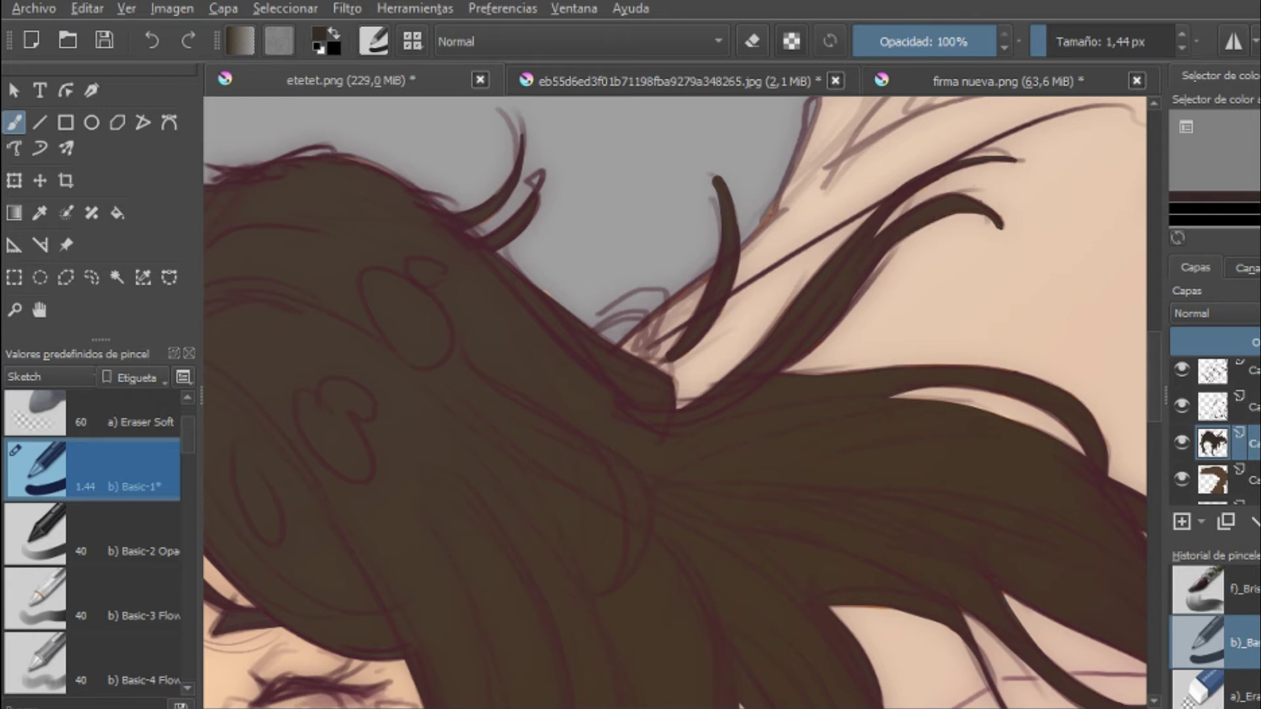
{"action": "key", "text": "e"}
{"action": "key", "text": "e"}
{"action": "mouse_move", "coordinate": [668, 351]}
{"action": "left_mouse_down"}
{"action": "mouse_move", "coordinate": [647, 364]}
{"action": "mouse_move", "coordinate": [657, 373]}
{"action": "left_mouse_up"}
{"action": "key", "text": "minus"}
{"action": "key", "text": "minus"}
{"action": "key", "text": "]"}
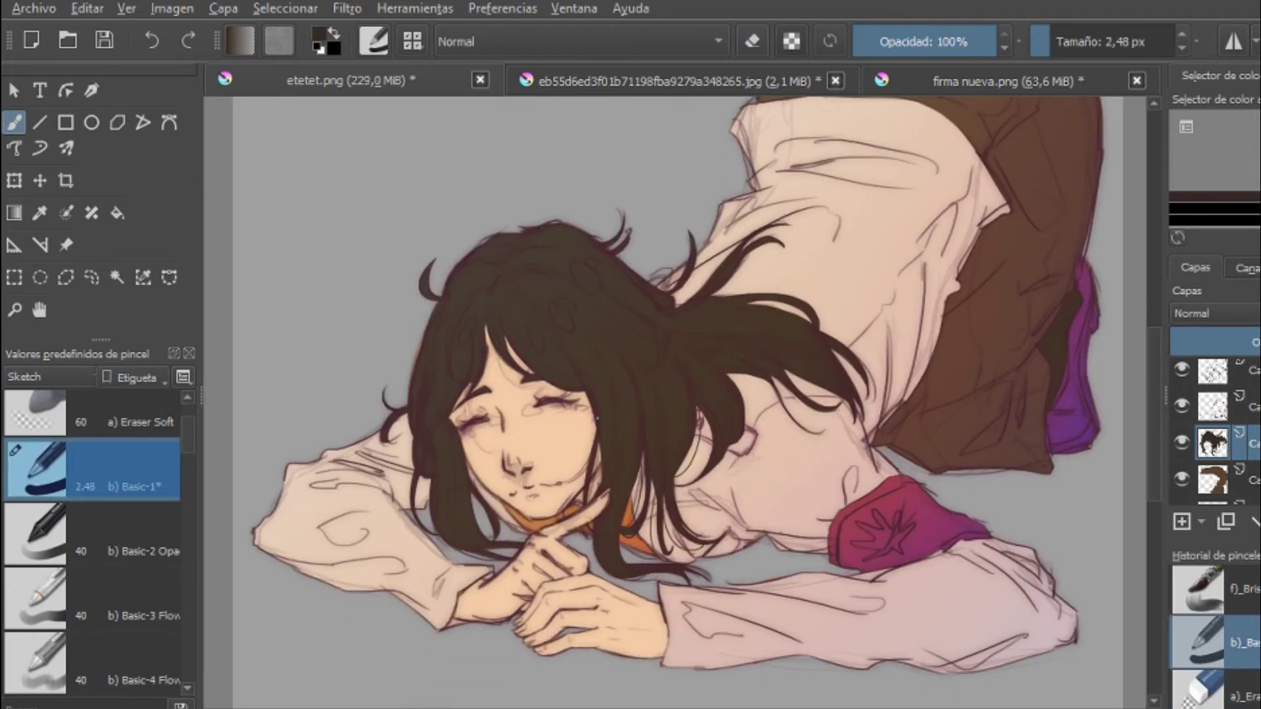
Step: Add fine loose strands along the fringe and both sides of the face with a 2.48 px brush, erasing stray parts
{"action": "key", "text": "plus"}
{"action": "key", "text": "plus"}
{"action": "key", "text": "plus"}
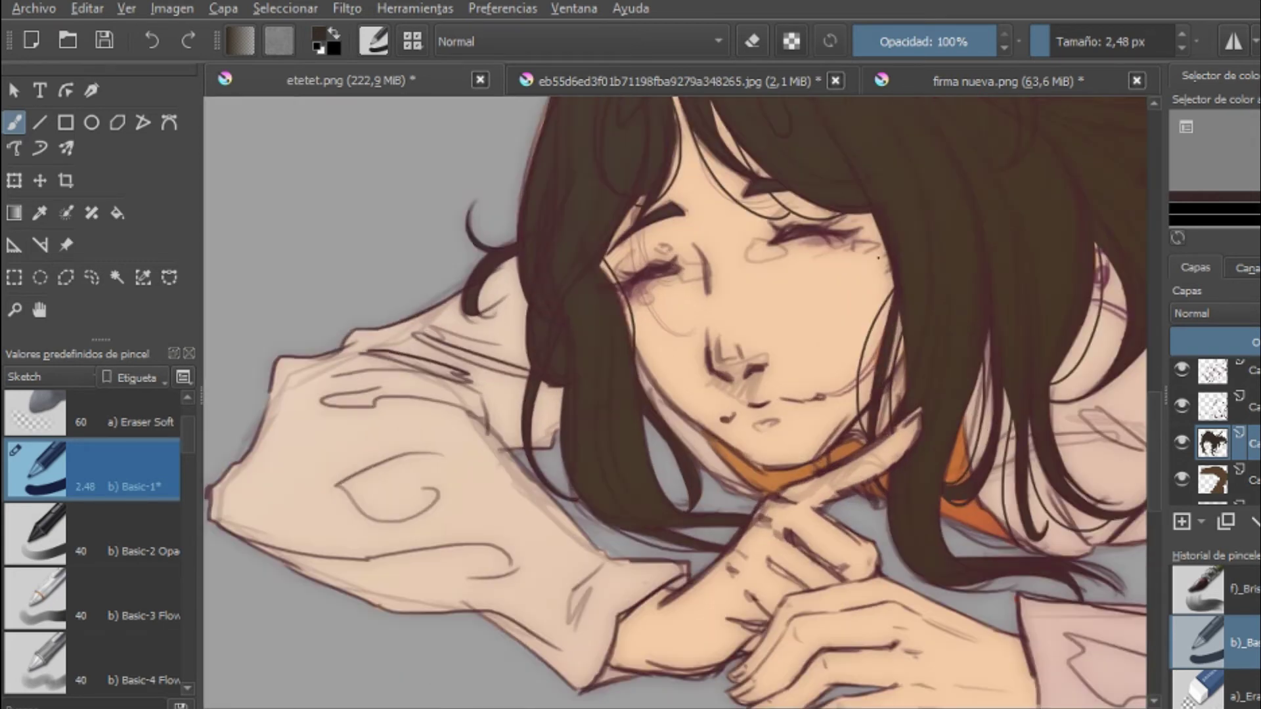
{"action": "key", "text": "e"}
{"action": "key", "text": "e"}
{"action": "key", "text": "minus"}
{"action": "mouse_move", "coordinate": [617, 342]}
{"action": "left_mouse_down"}
{"action": "mouse_move", "coordinate": [621, 401]}
{"action": "mouse_move", "coordinate": [630, 393]}
{"action": "mouse_move", "coordinate": [647, 418]}
{"action": "mouse_move", "coordinate": [631, 443]}
{"action": "left_mouse_up"}
{"action": "key", "text": "e"}
{"action": "key", "text": "minus"}
{"action": "key", "text": "e"}
Step: Add loose dark strands along the hair's outer edge above the shoulder with a 5.88 px brush
{"action": "key", "text": "plus"}
{"action": "key", "text": "plus"}
{"action": "key", "text": "]"}
{"action": "left_click_drag", "start_coordinate": [459, 302], "coordinate": [453, 420]}
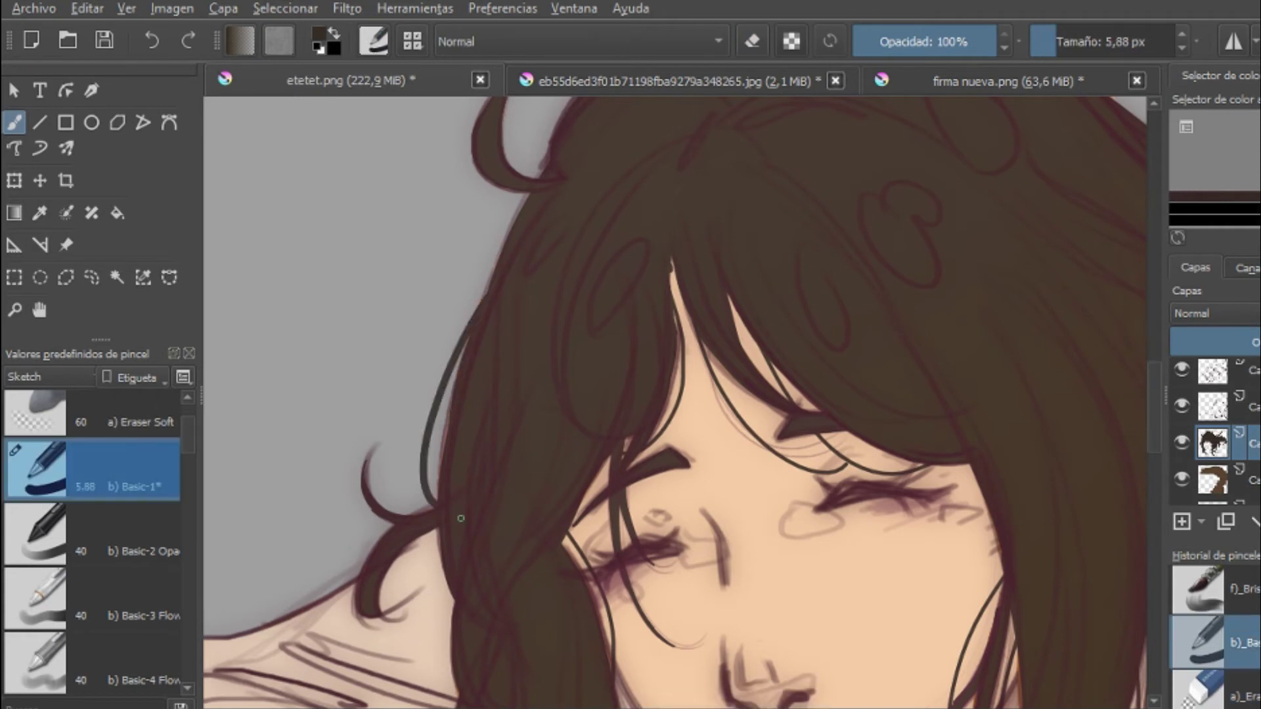
{"action": "left_click_drag", "start_coordinate": [440, 532], "coordinate": [430, 617]}
{"action": "key", "text": "minus"}
{"action": "key", "text": "plus"}
{"action": "key", "text": "plus"}
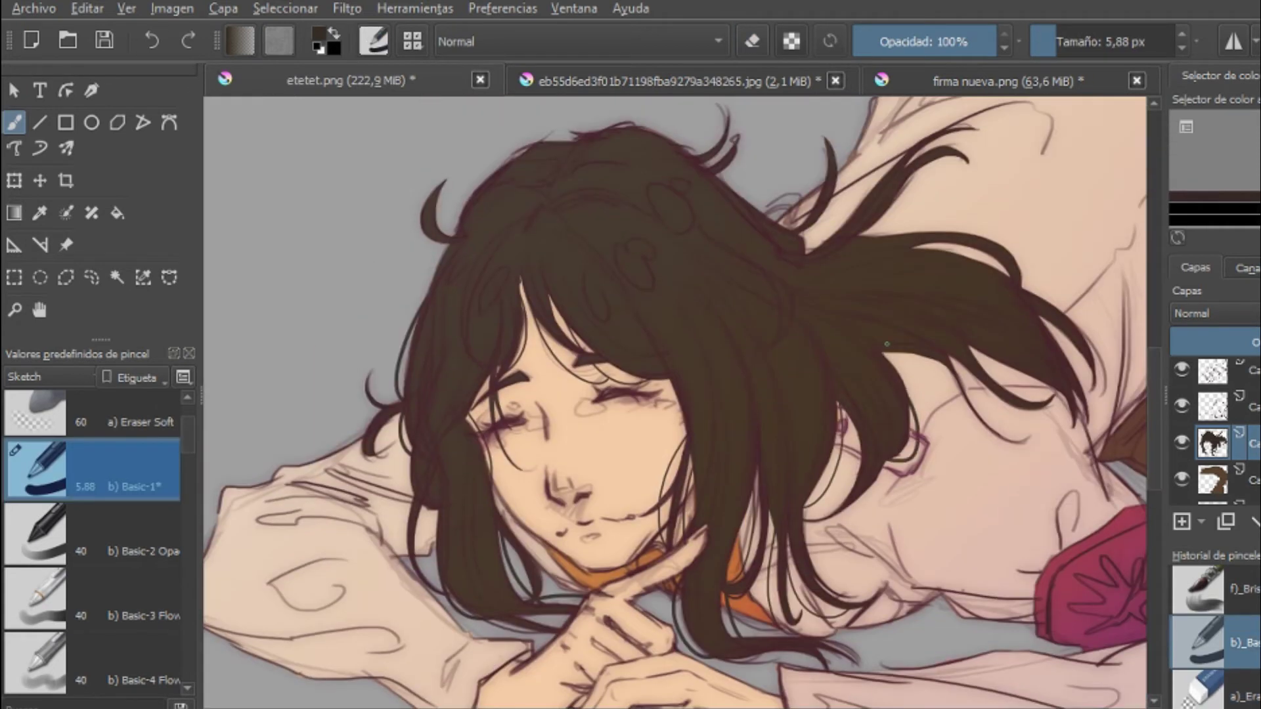
Step: Fill the collar under the chin and the gap behind the front lock with white on a separate layer, using a 6.65 px brush
{"action": "key", "text": "slash"}
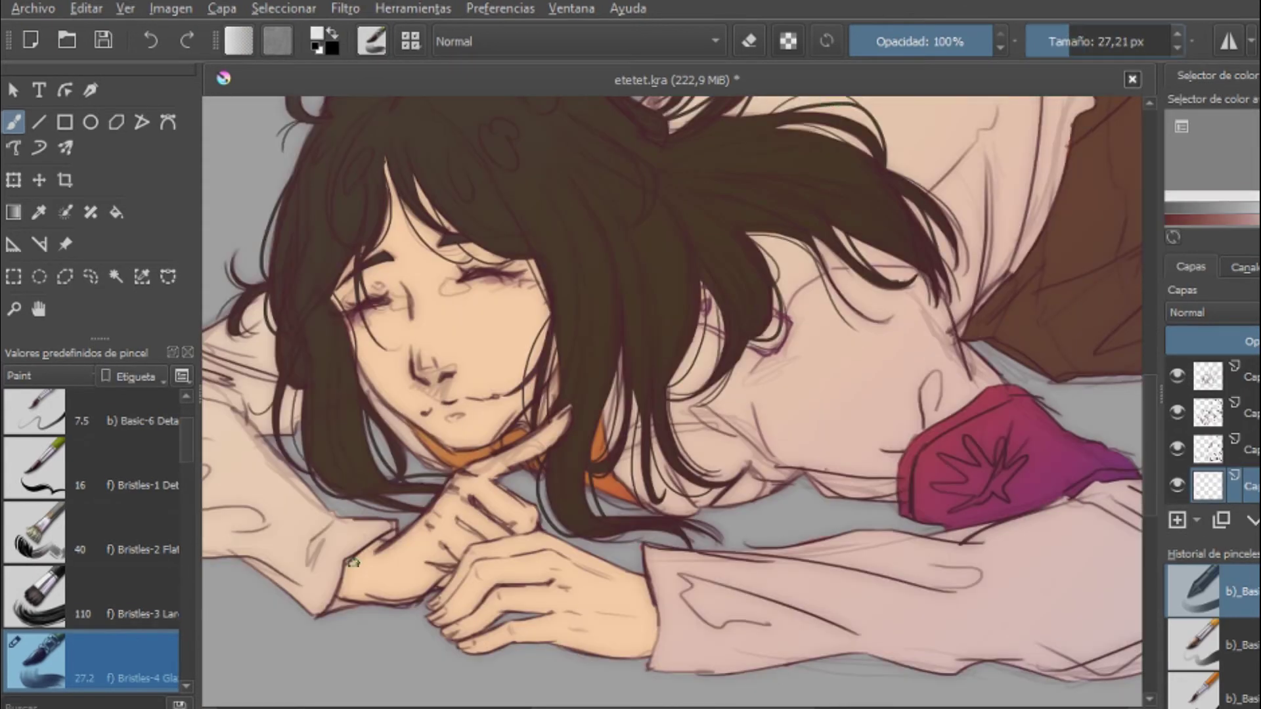
{"action": "key", "text": "slash"}
{"action": "scroll", "coordinate": [353, 563], "scroll_direction": "up", "scroll_amount": 4}
{"action": "left_click_drag", "start_coordinate": [537, 396], "coordinate": [468, 393]}
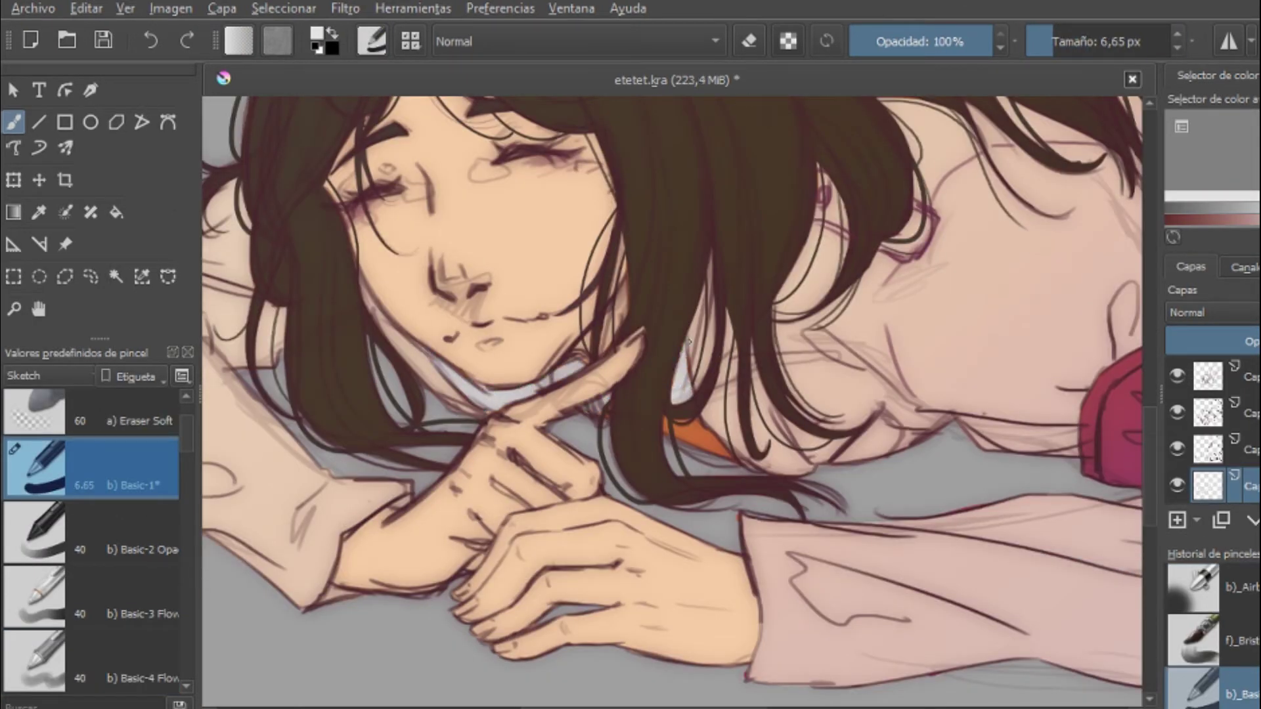
{"action": "mouse_move", "coordinate": [682, 430]}
{"action": "left_mouse_down"}
{"action": "mouse_move", "coordinate": [703, 440]}
{"action": "mouse_move", "coordinate": [699, 427]}
{"action": "left_mouse_up"}
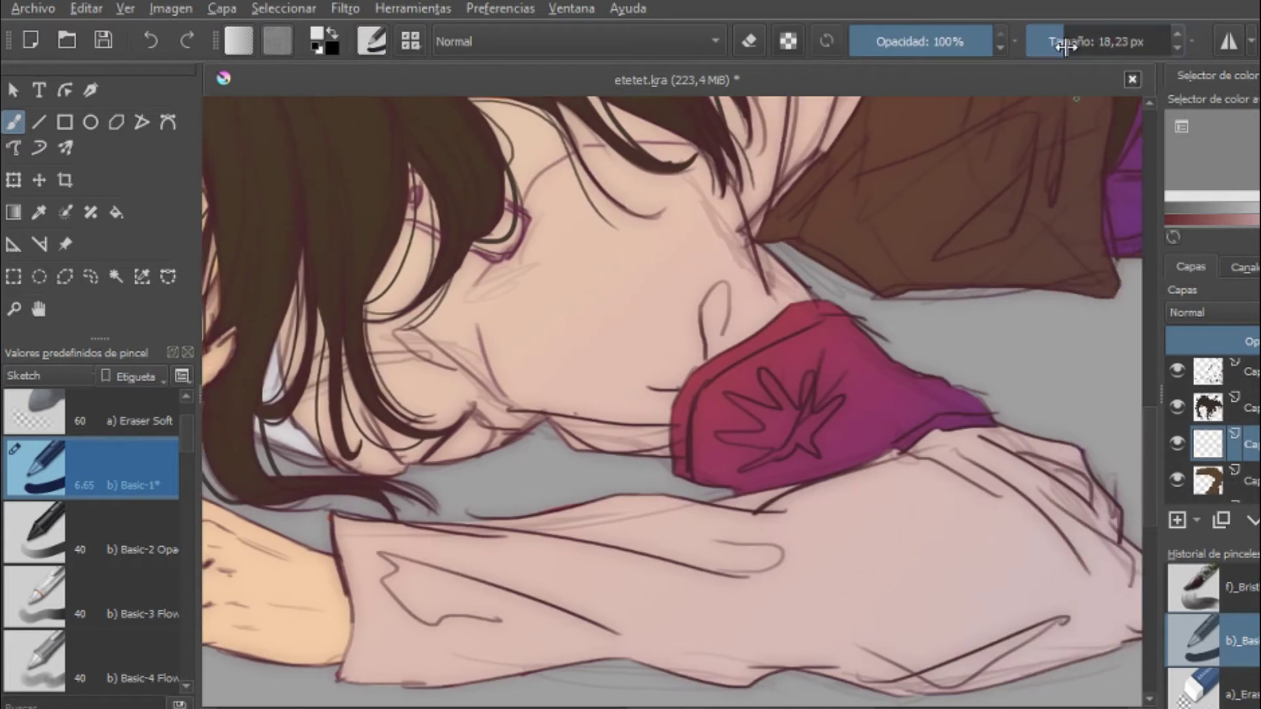
Step: Paint the armband white with an 18.23 px brush and finish its edges with a 9.34 px brush
{"action": "mouse_move", "coordinate": [887, 394]}
{"action": "left_mouse_down"}
{"action": "mouse_move", "coordinate": [710, 434]}
{"action": "mouse_move", "coordinate": [696, 407]}
{"action": "mouse_move", "coordinate": [840, 315]}
{"action": "mouse_move", "coordinate": [753, 348]}
{"action": "left_mouse_up"}
{"action": "key", "text": "bracketleft"}
{"action": "key", "text": "bracketleft"}
{"action": "left_click_drag", "start_coordinate": [736, 488], "coordinate": [921, 432]}
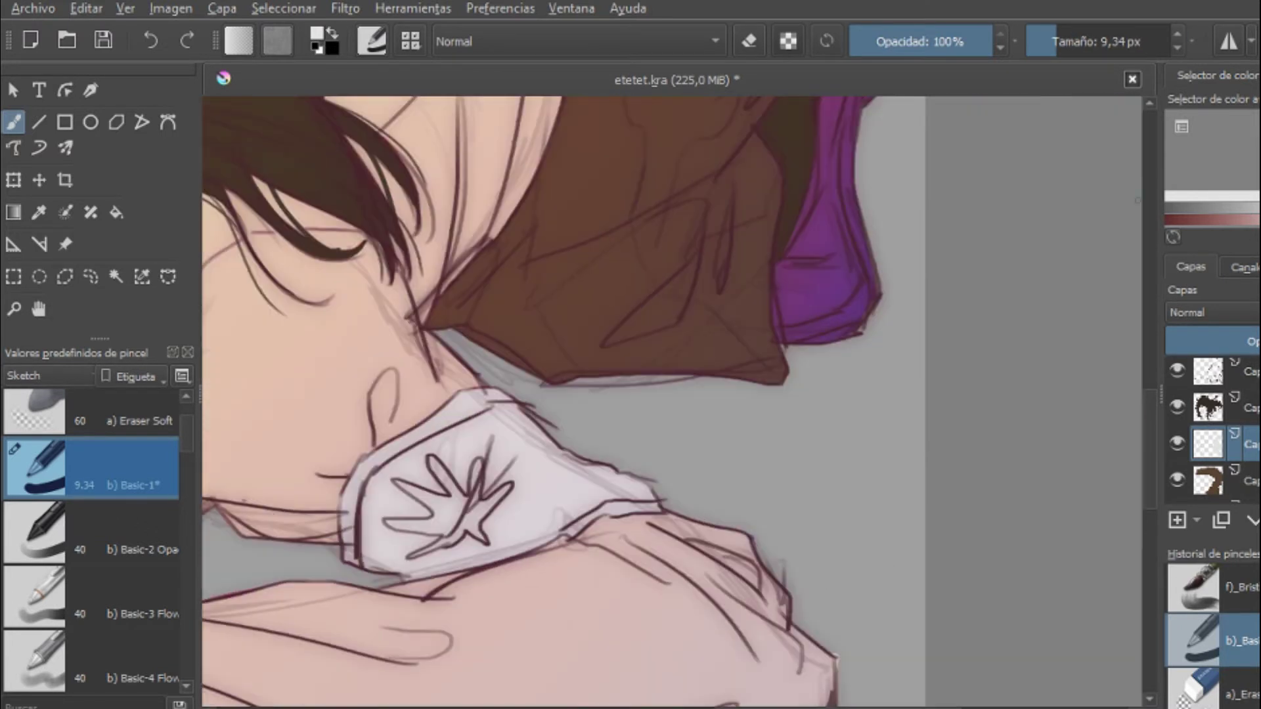
Step: Paint the purple shape behind the skirt dark blue with an 18.23 px brush and set up the eraser for its edges
{"action": "key", "text": "bracketright"}
{"action": "key", "text": "bracketright"}
{"action": "key", "text": "bracketright"}
{"action": "key", "text": "bracketright"}
{"action": "key", "text": "bracketright"}
{"action": "left_click_drag", "start_coordinate": [834, 240], "coordinate": [826, 298]}
{"action": "scroll", "coordinate": [826, 298], "scroll_direction": "up", "scroll_amount": 3}
{"action": "key", "text": "bracketleft"}
{"action": "key", "text": "bracketleft"}
{"action": "key", "text": "bracketleft"}
{"action": "mouse_move", "coordinate": [814, 400]}
{"action": "left_mouse_down"}
{"action": "mouse_move", "coordinate": [842, 311]}
{"action": "mouse_move", "coordinate": [863, 174]}
{"action": "mouse_move", "coordinate": [784, 430]}
{"action": "mouse_move", "coordinate": [796, 442]}
{"action": "mouse_move", "coordinate": [862, 431]}
{"action": "left_mouse_up"}
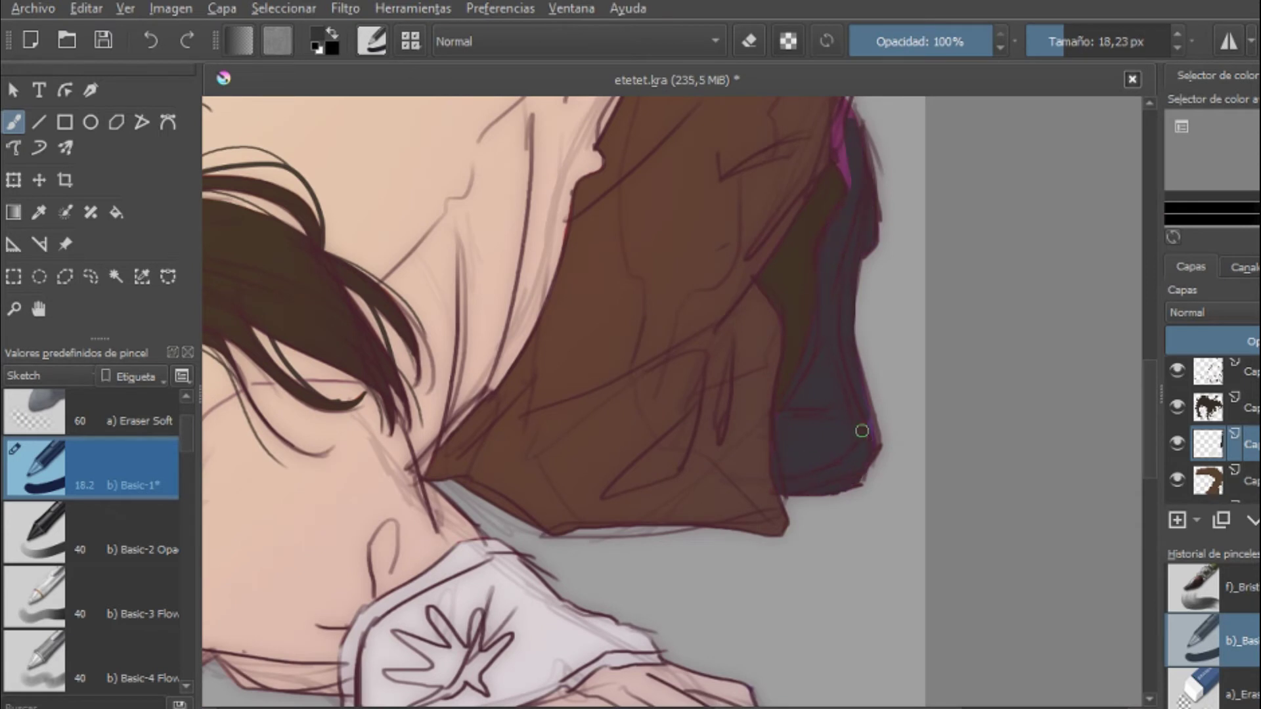
{"action": "left_click_drag", "start_coordinate": [844, 207], "coordinate": [843, 293]}
{"action": "key", "text": "e"}
{"action": "key", "text": "minus"}
{"action": "key", "text": "minus"}
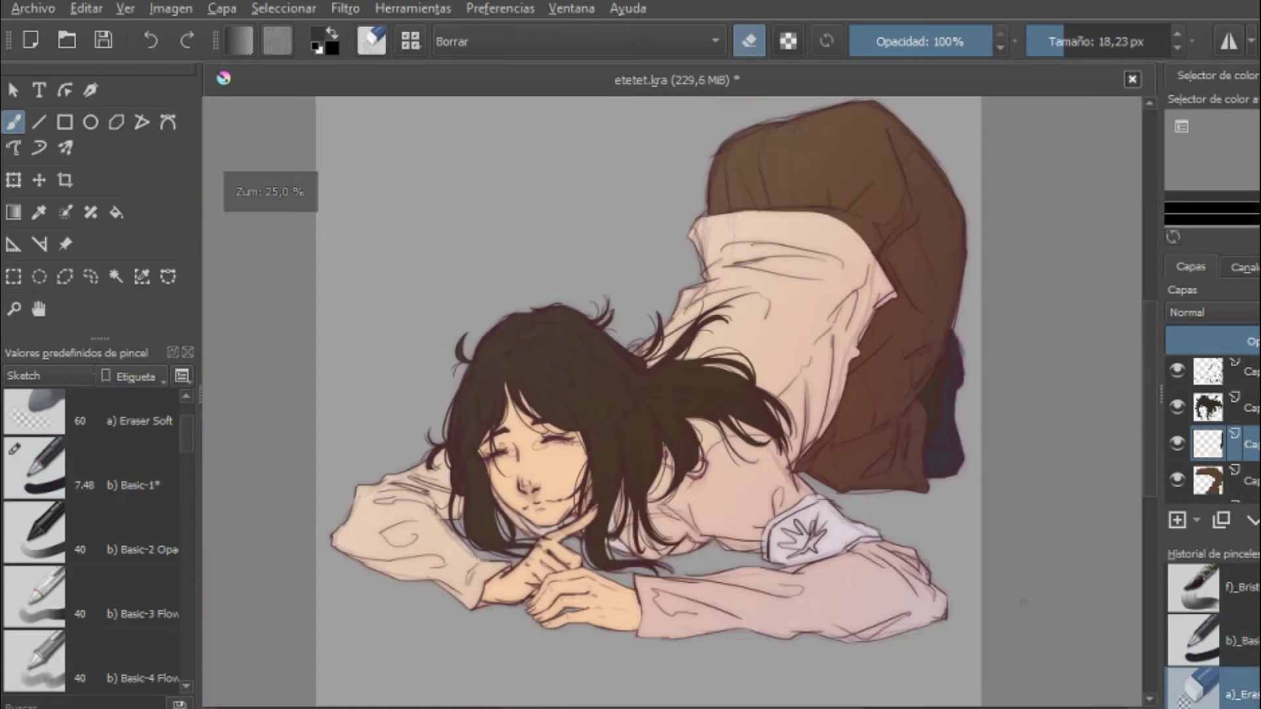
Step: Touch up the skin along the jaw and hand on the skin layer with a 7.48 px brush
{"action": "key", "text": "Page_Down"}
{"action": "key", "text": "plus"}
{"action": "key", "text": "plus"}
{"action": "key", "text": "plus"}
{"action": "left_click_drag", "start_coordinate": [788, 459], "coordinate": [938, 558]}
{"action": "key", "text": "slash"}
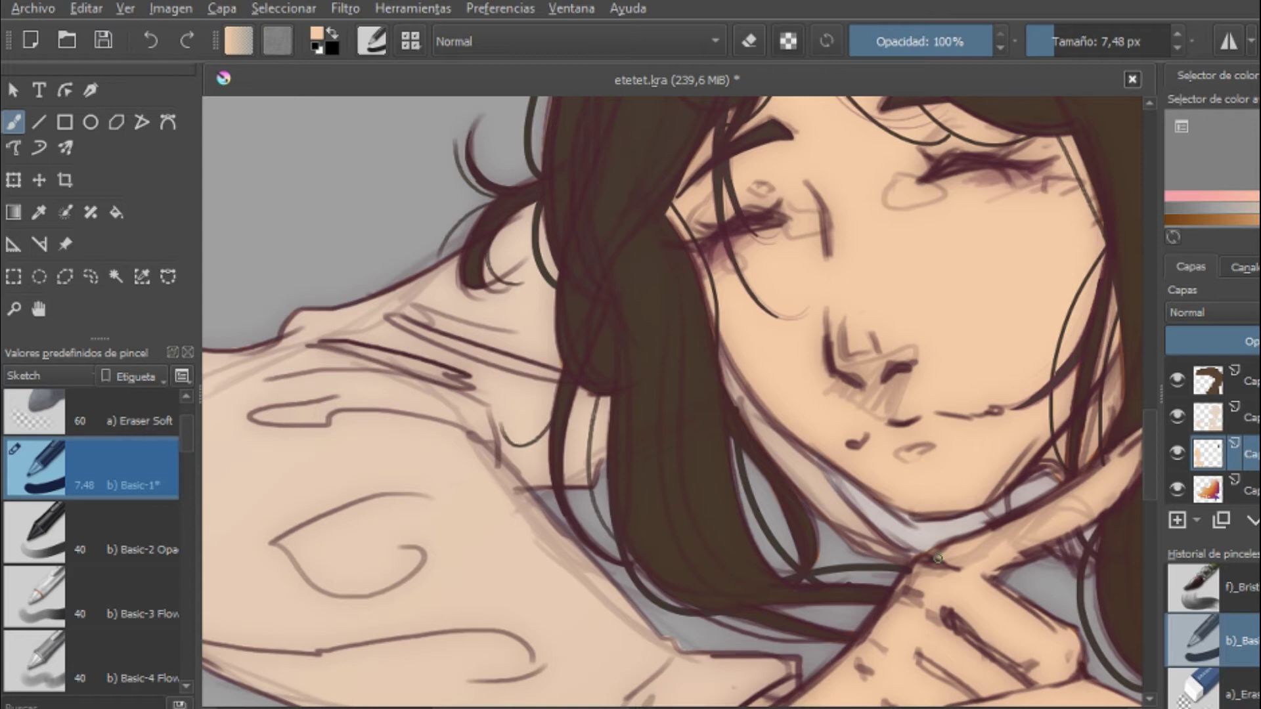
Step: Tint the hands and face with a pinker skin tone using a 279.90 px brush
{"action": "key", "text": "2"}
{"action": "left_click_drag", "start_coordinate": [1054, 40], "coordinate": [1119, 41]}
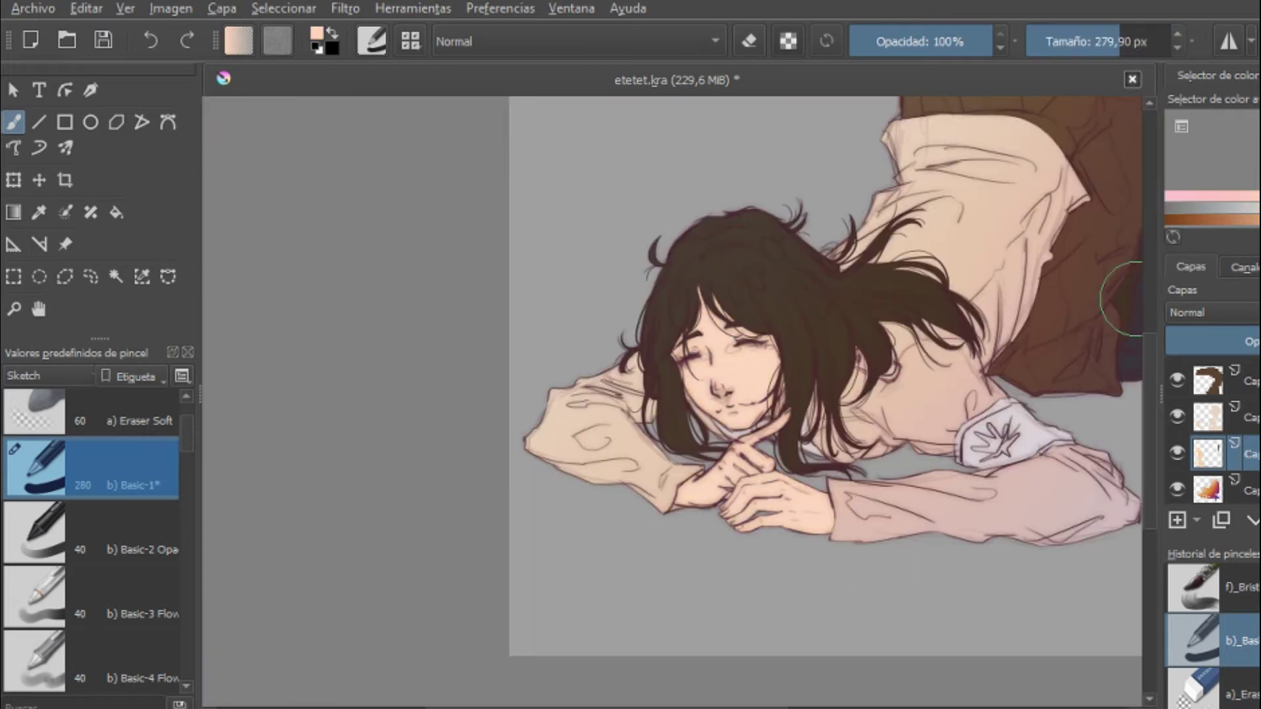
{"action": "key", "text": "Page_Up"}
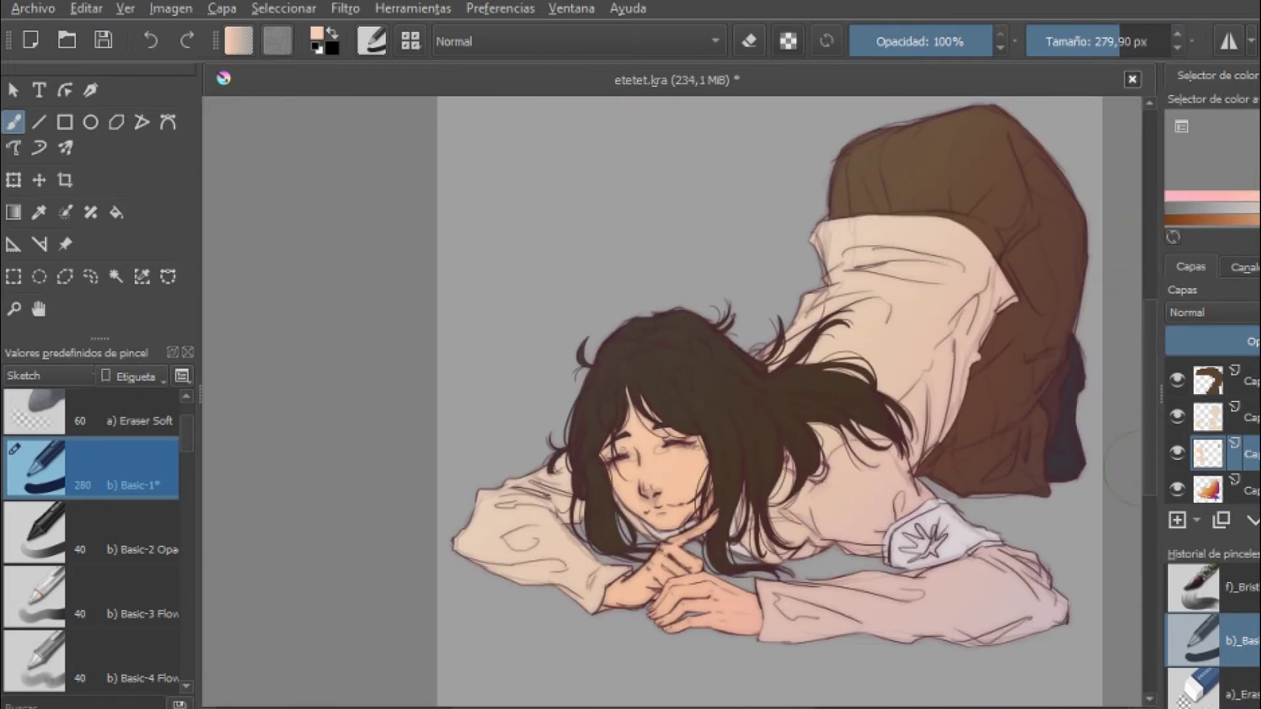
{"action": "key", "text": "Page_Up"}
{"action": "key", "text": "Page_Up"}
{"action": "key", "text": "Page_Up"}
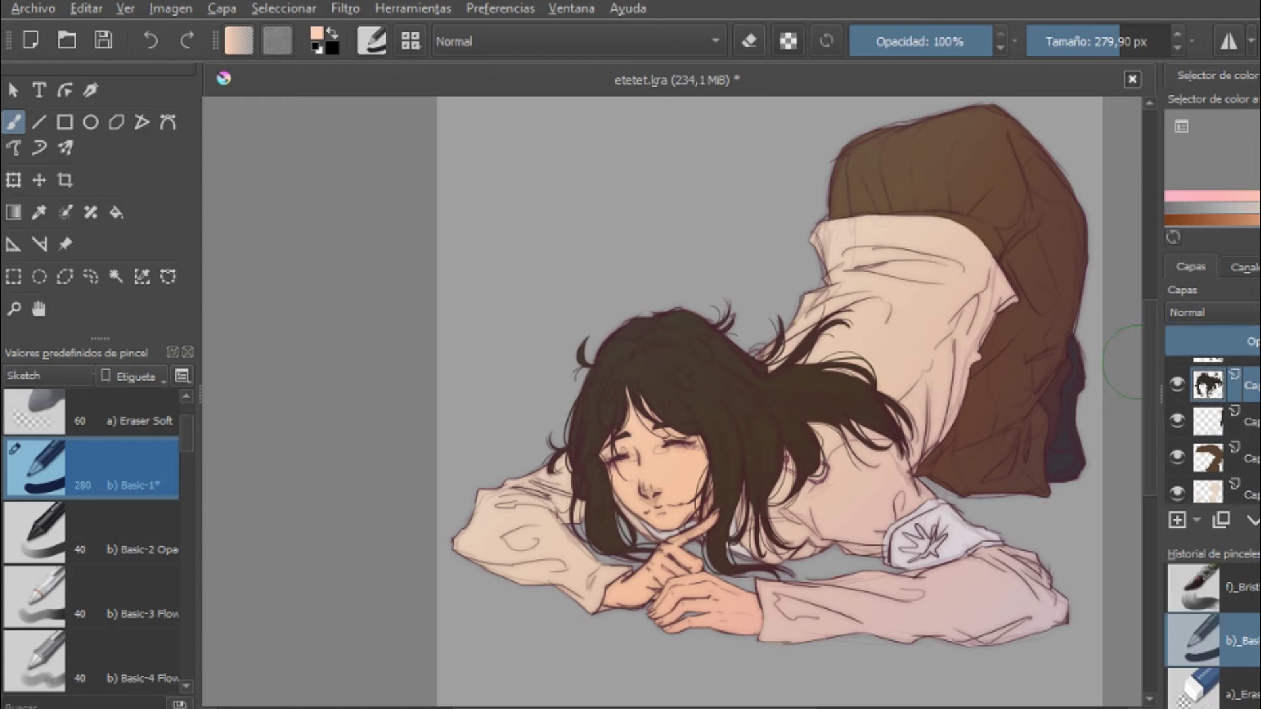
{"action": "key", "text": "Page_Down"}
{"action": "key", "text": "Page_Down"}
{"action": "key", "text": "Page_Down"}
{"action": "key", "text": "Page_Down"}
Step: Shade the face with reddish-brown skin tones using the Bristles-4 glaze brush at 21.54 px and 8.37 px
{"action": "scroll", "coordinate": [697, 316], "scroll_direction": "up", "scroll_amount": 2}
{"action": "left_click", "coordinate": [708, 317], "text": "ctrl"}
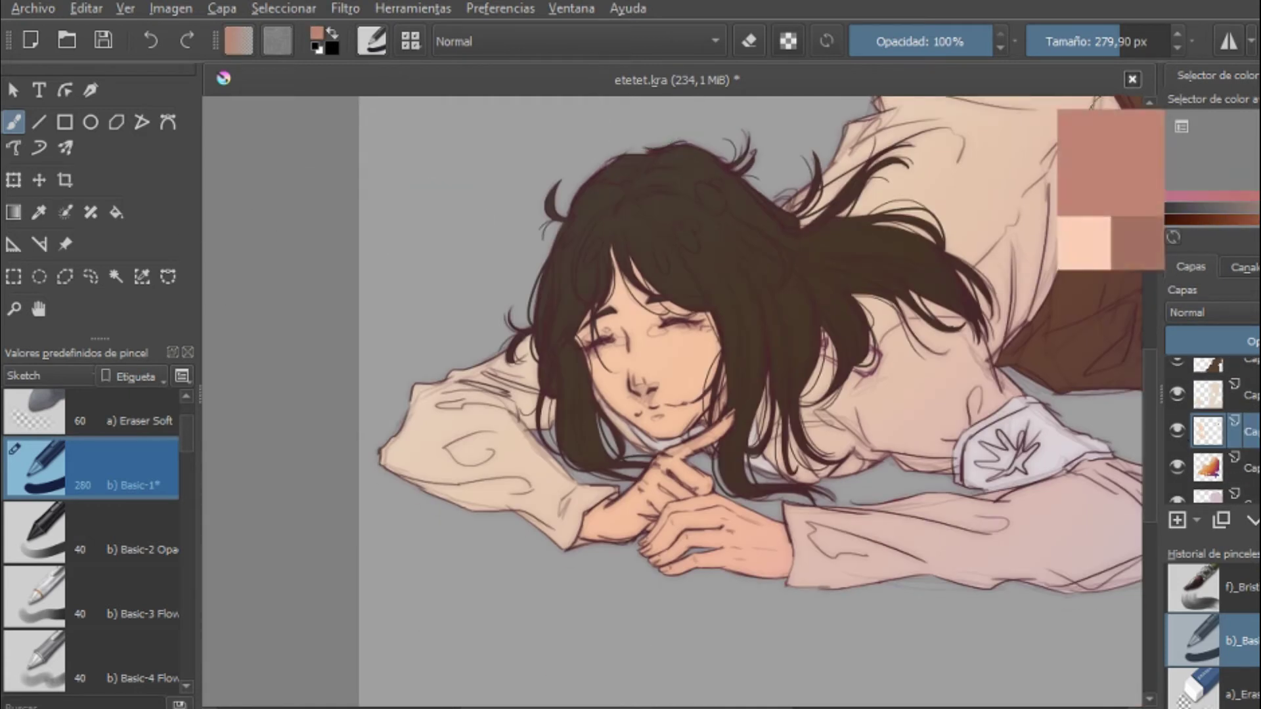
{"action": "key", "text": "slash"}
{"action": "left_click_drag", "start_coordinate": [675, 420], "coordinate": [655, 421]}
{"action": "left_click", "coordinate": [655, 376], "text": "ctrl"}
{"action": "left_click_drag", "start_coordinate": [728, 326], "coordinate": [670, 321]}
{"action": "left_click", "coordinate": [670, 322], "text": "ctrl"}
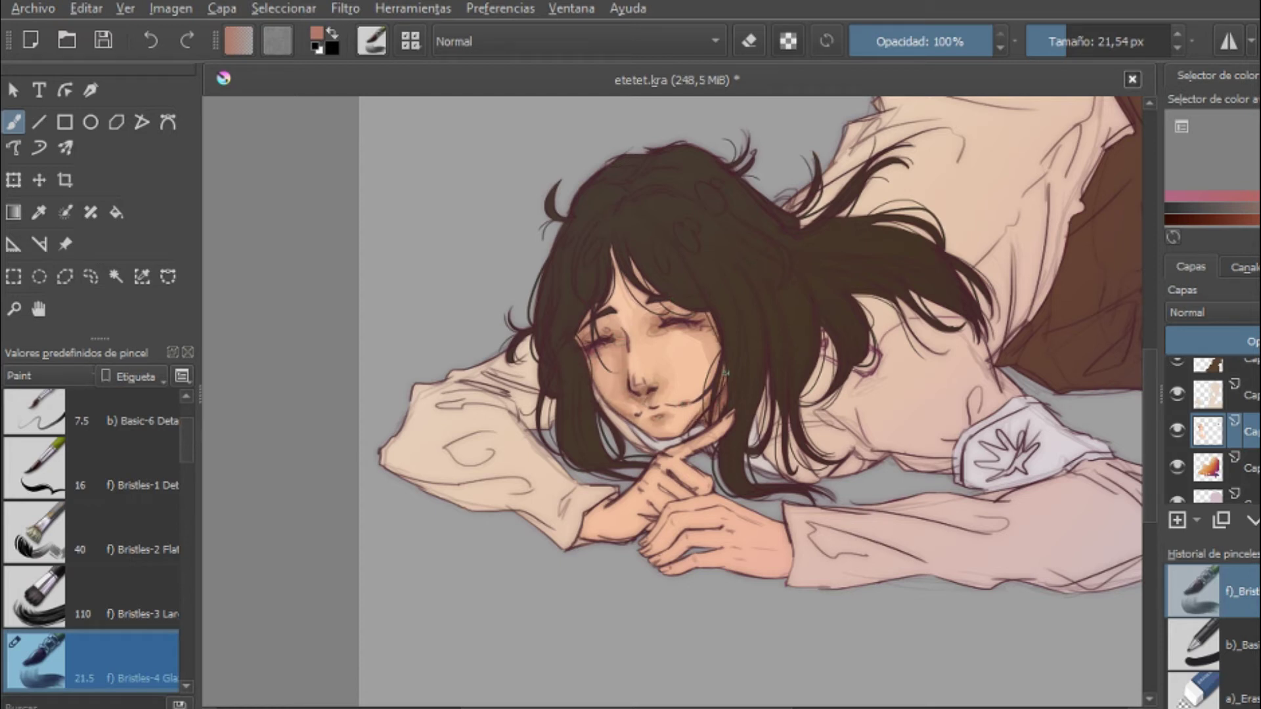
{"action": "left_click_drag", "start_coordinate": [676, 246], "coordinate": [661, 247]}
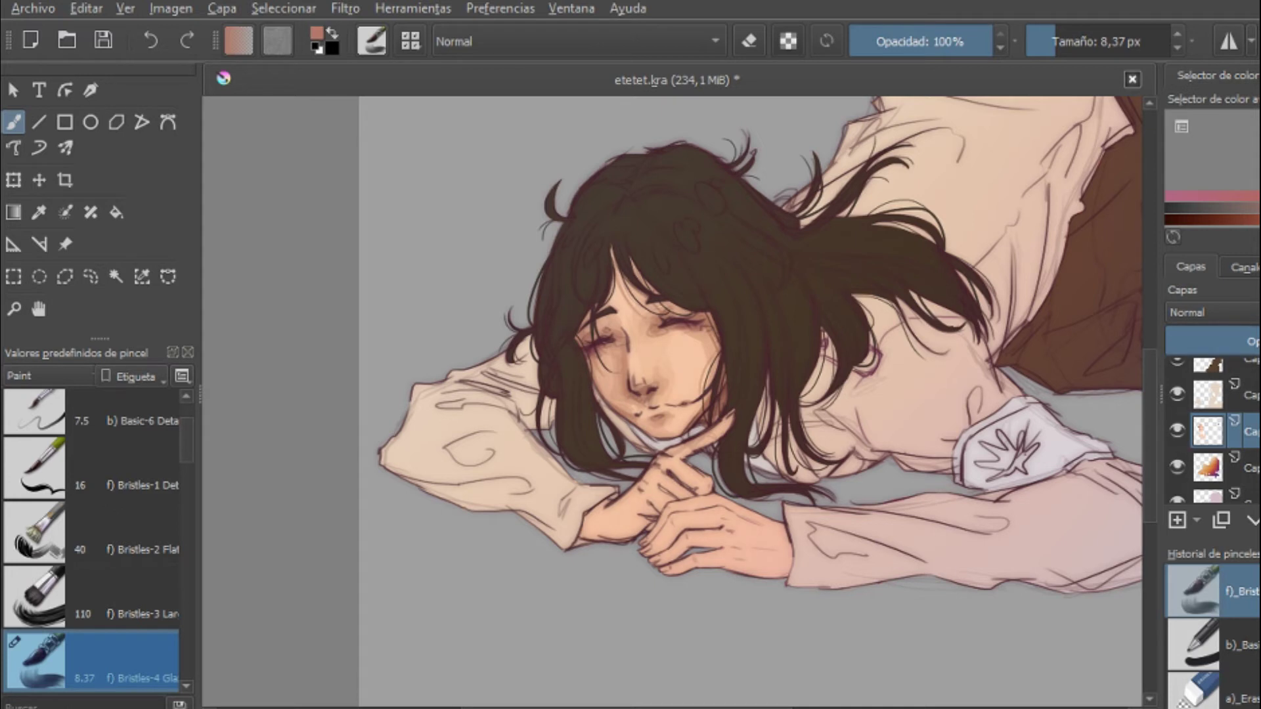
Step: Blush the cheeks and nose in red at 38.74 px and add pale pink highlights at 15.28 px
{"action": "left_click_drag", "start_coordinate": [627, 385], "coordinate": [644, 385]}
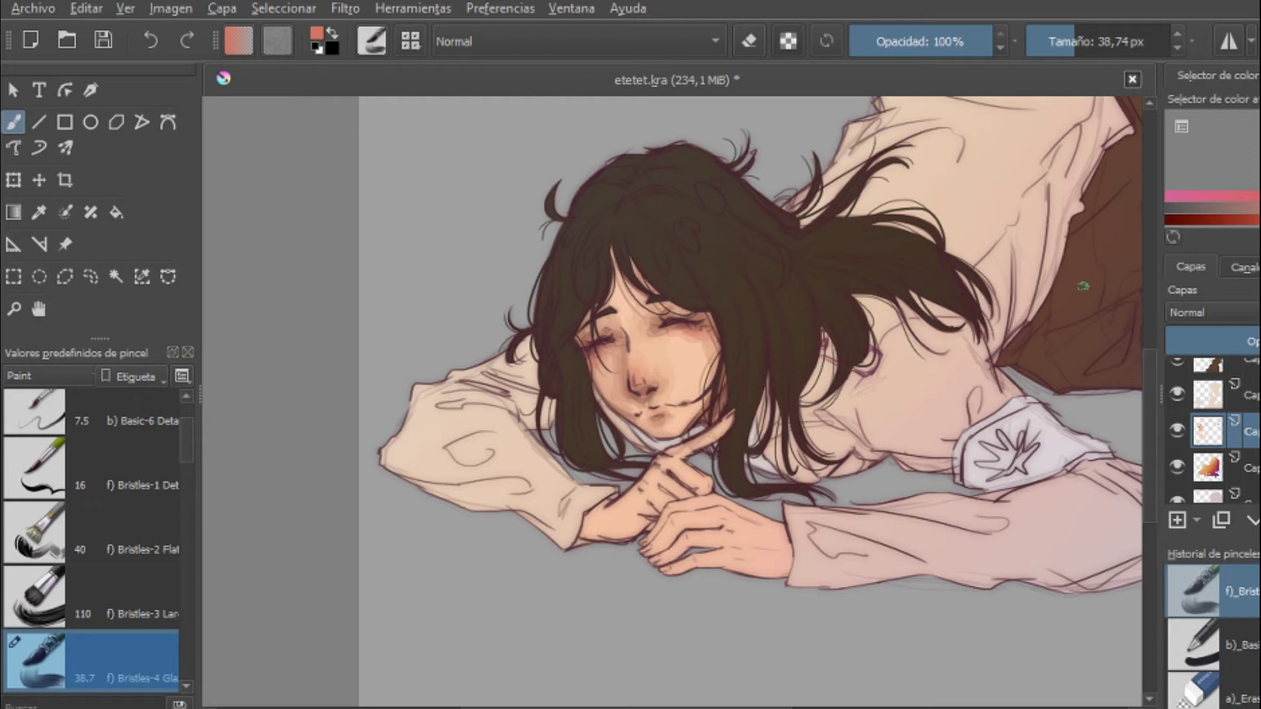
{"action": "left_click", "coordinate": [639, 381], "text": "ctrl"}
{"action": "left_click_drag", "start_coordinate": [655, 223], "coordinate": [673, 301]}
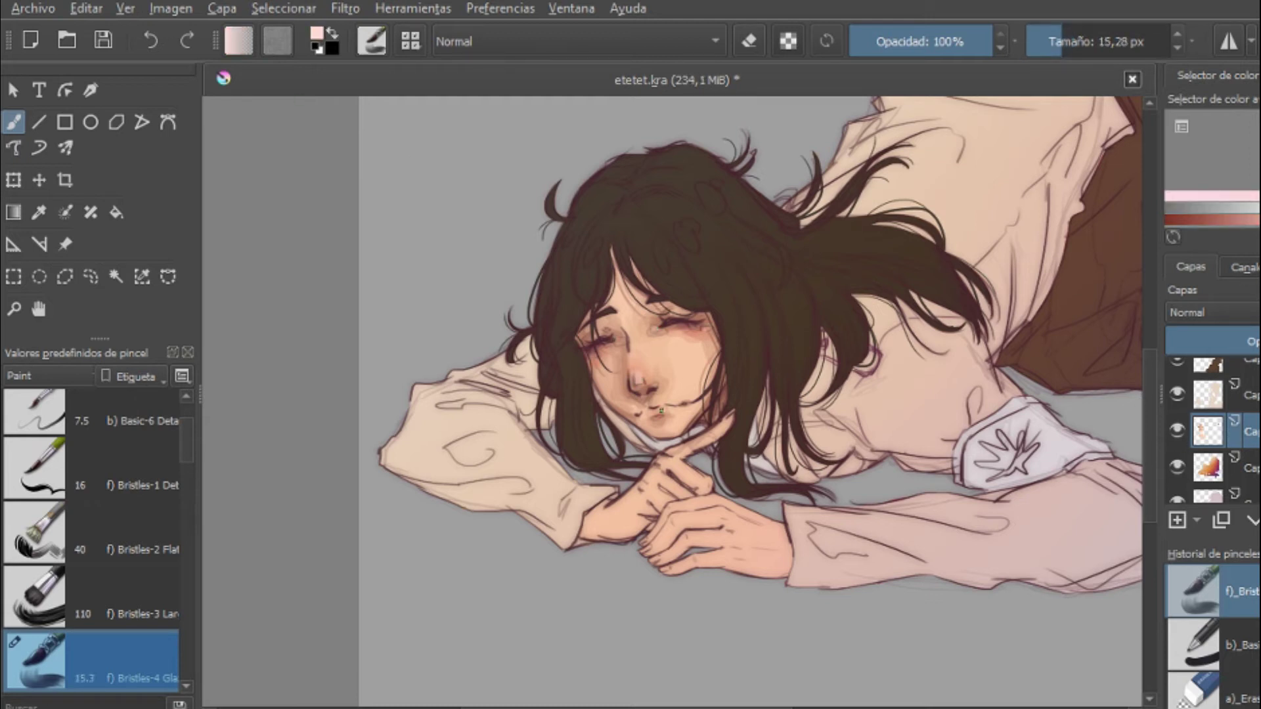
Step: Shade both hands with sampled skin tones at 29.30 px and redden the fingers and knuckles at 36.21 px
{"action": "scroll", "coordinate": [649, 445], "scroll_direction": "down", "scroll_amount": 2}
{"action": "left_click", "coordinate": [648, 446], "text": "ctrl"}
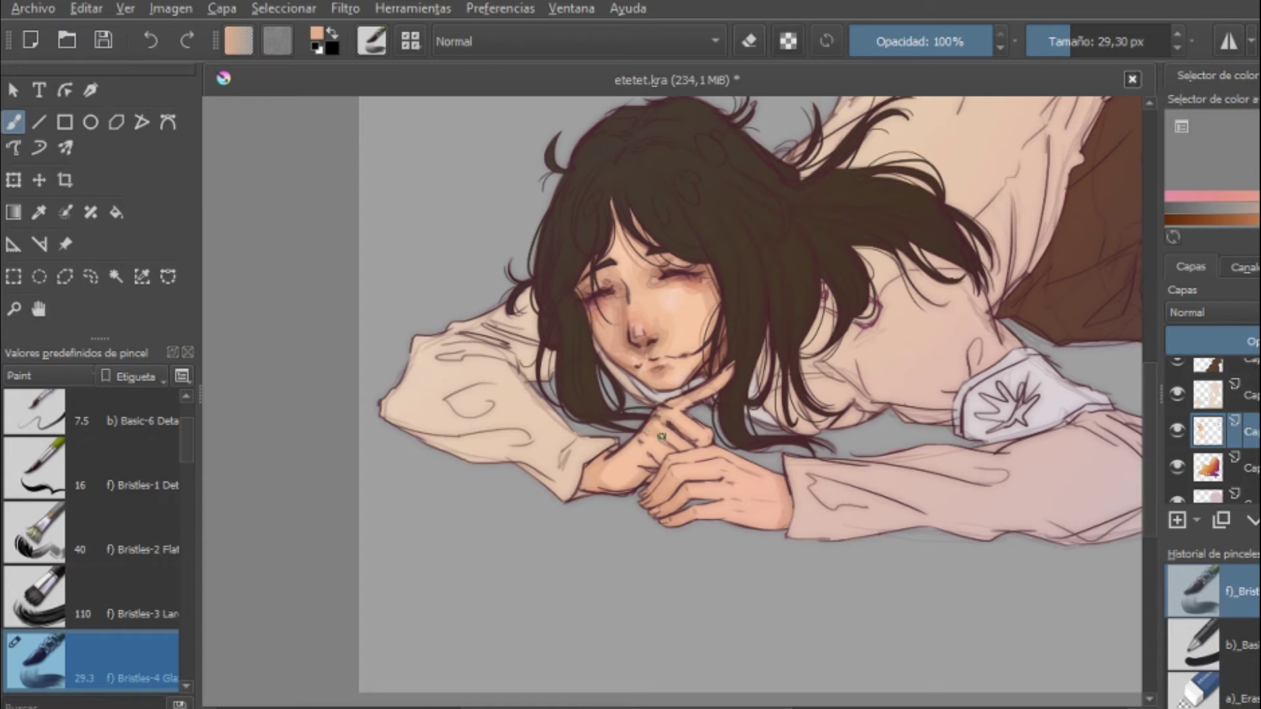
{"action": "left_click", "coordinate": [675, 502], "text": "ctrl"}
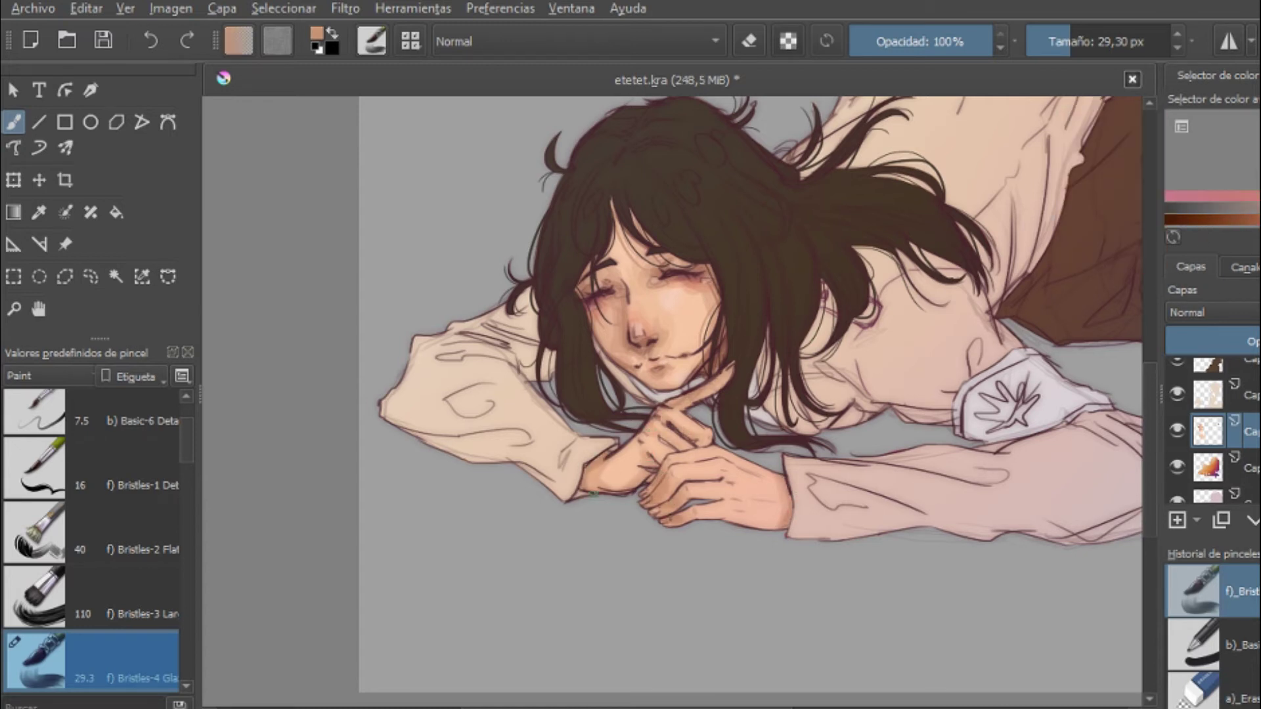
{"action": "left_click", "coordinate": [663, 406], "text": "ctrl"}
{"action": "mouse_move", "coordinate": [664, 406]}
{"action": "left_mouse_down"}
{"action": "mouse_move", "coordinate": [728, 481]}
{"action": "mouse_move", "coordinate": [762, 463]}
{"action": "left_mouse_up"}
{"action": "left_click", "coordinate": [720, 463], "text": "ctrl"}
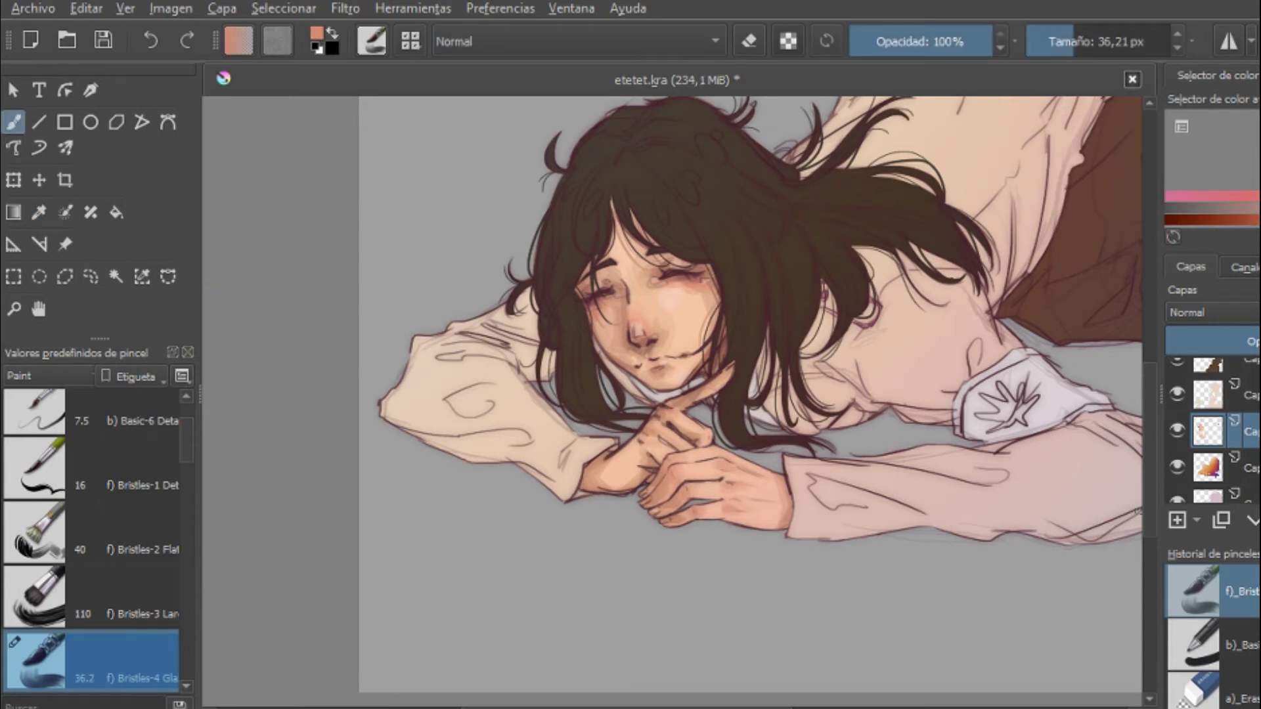
Step: Add fine dark reddish-brown shadows between the fingers with a 6.65 px glaze brush
{"action": "scroll", "coordinate": [675, 500], "scroll_direction": "up", "scroll_amount": 2}
{"action": "left_click", "coordinate": [897, 493], "text": "ctrl"}
{"action": "left_click_drag", "start_coordinate": [897, 493], "coordinate": [854, 494]}
{"action": "key", "text": "k"}
{"action": "key", "text": "k"}
{"action": "key", "text": "k"}
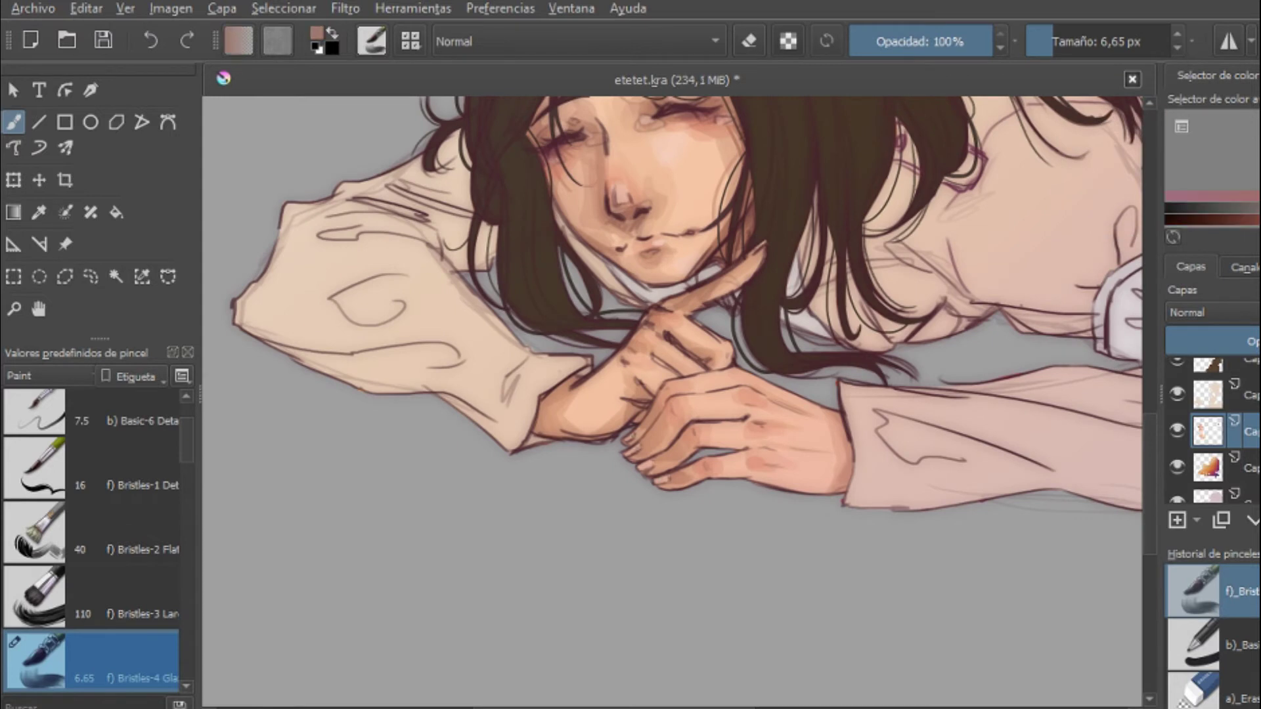
Step: Clean up the line art around the pointing finger on its layer with an 18.23 px eraser
{"action": "key", "text": "minus"}
{"action": "scroll", "coordinate": [1176, 413], "scroll_direction": "down", "scroll_amount": 2}
{"action": "left_click", "coordinate": [1201, 689]}
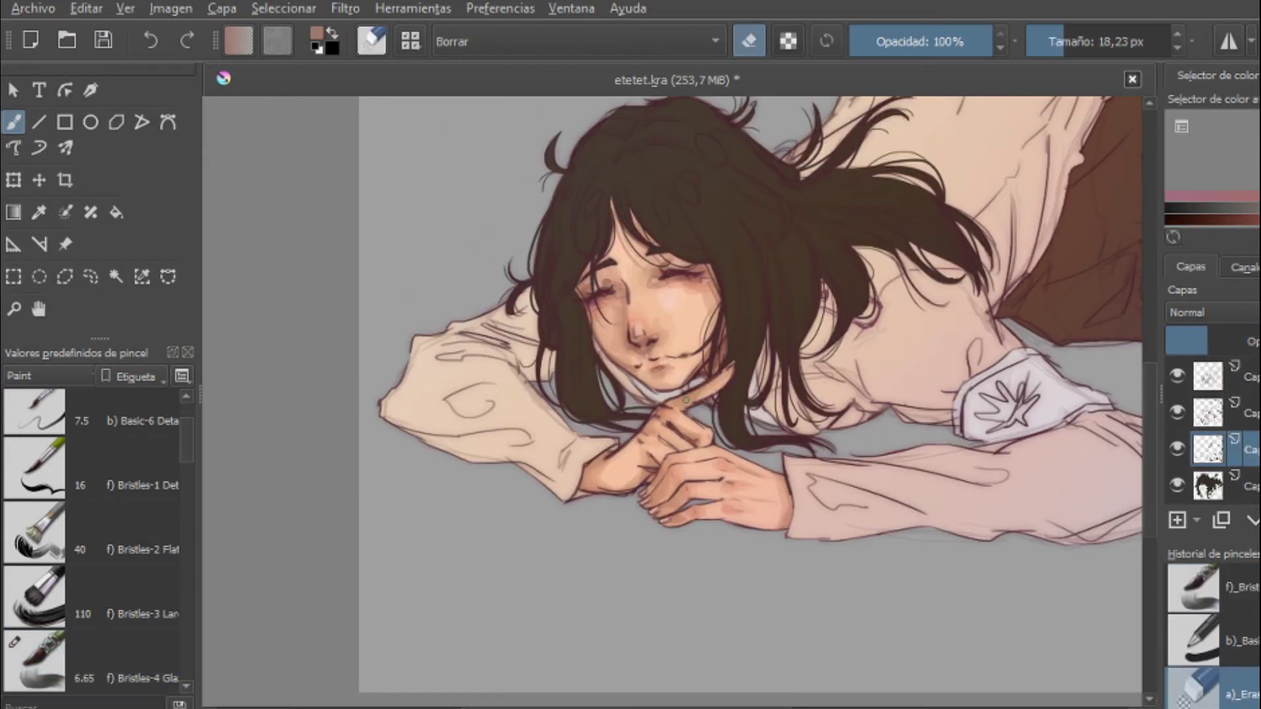
Step: Blend the hands on the skin layer with light skin colour at 53.14 px and redder tones at 15.28 px
{"action": "left_click", "coordinate": [1195, 588]}
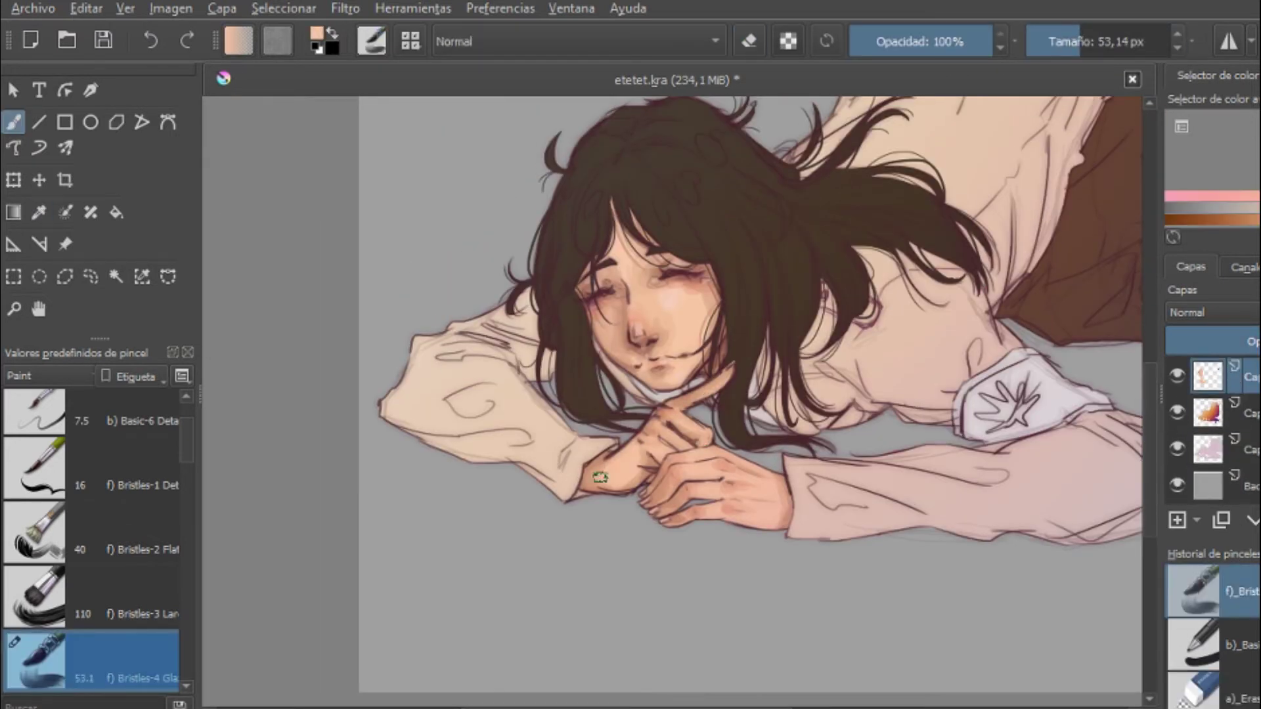
{"action": "key", "text": "minus"}
{"action": "left_click", "coordinate": [712, 506], "text": "ctrl"}
{"action": "left_click_drag", "start_coordinate": [712, 505], "coordinate": [696, 519]}
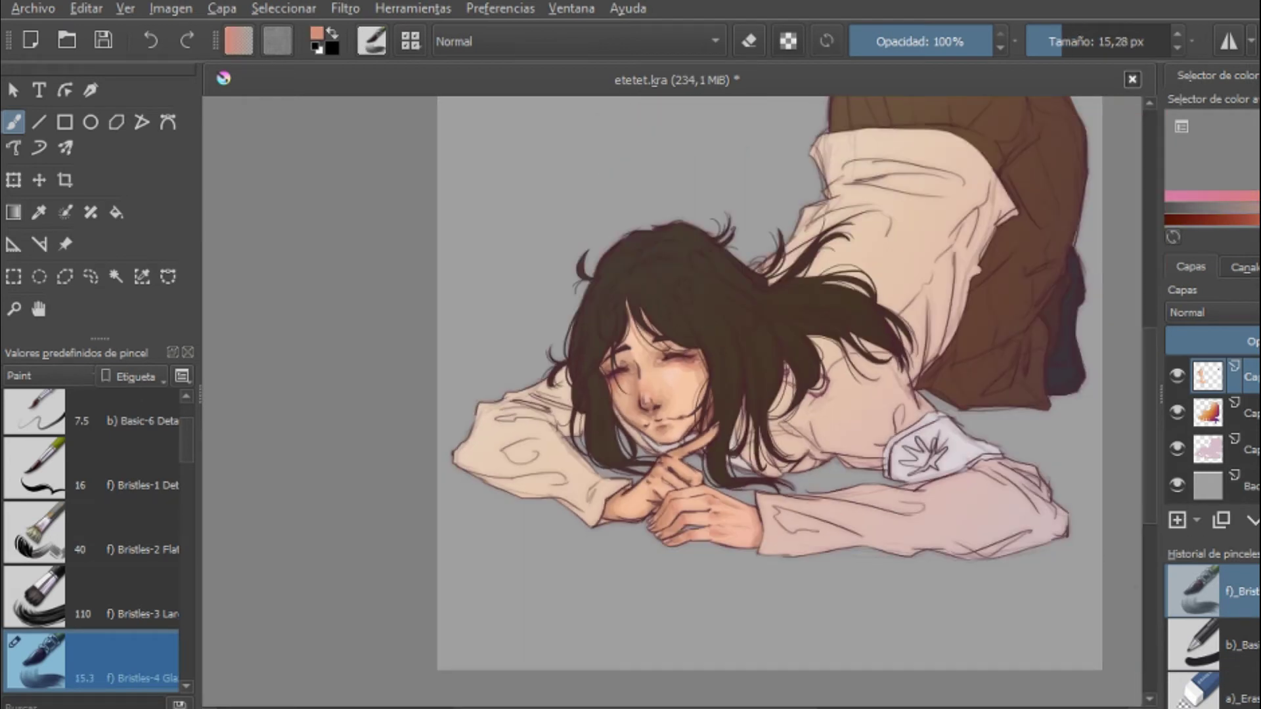
Step: Shade the folds across the shirt's waist and back on the shirt layer with a greyish beige at 38.74 px
{"action": "key", "text": "plus"}
{"action": "scroll", "coordinate": [727, 494], "scroll_direction": "down", "scroll_amount": 1}
{"action": "left_click", "coordinate": [727, 494], "text": "ctrl"}
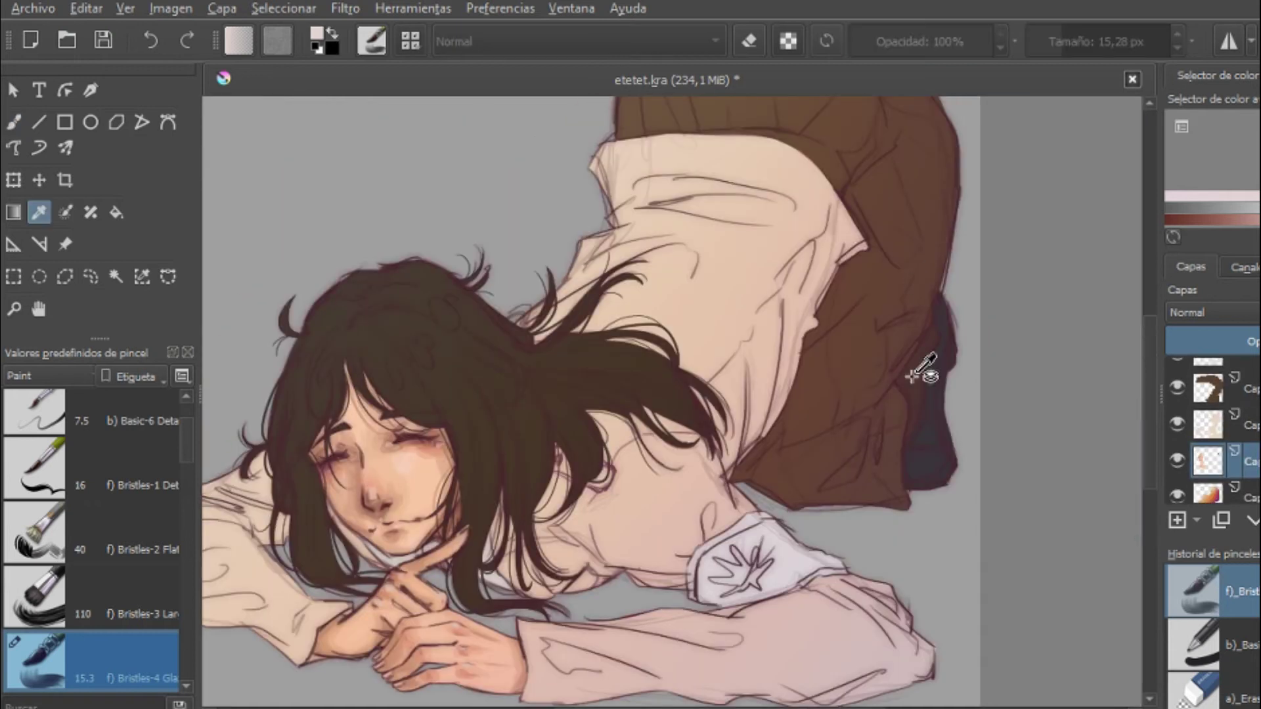
{"action": "key", "text": "bracketright"}
{"action": "key", "text": "bracketright"}
{"action": "key", "text": "bracketright"}
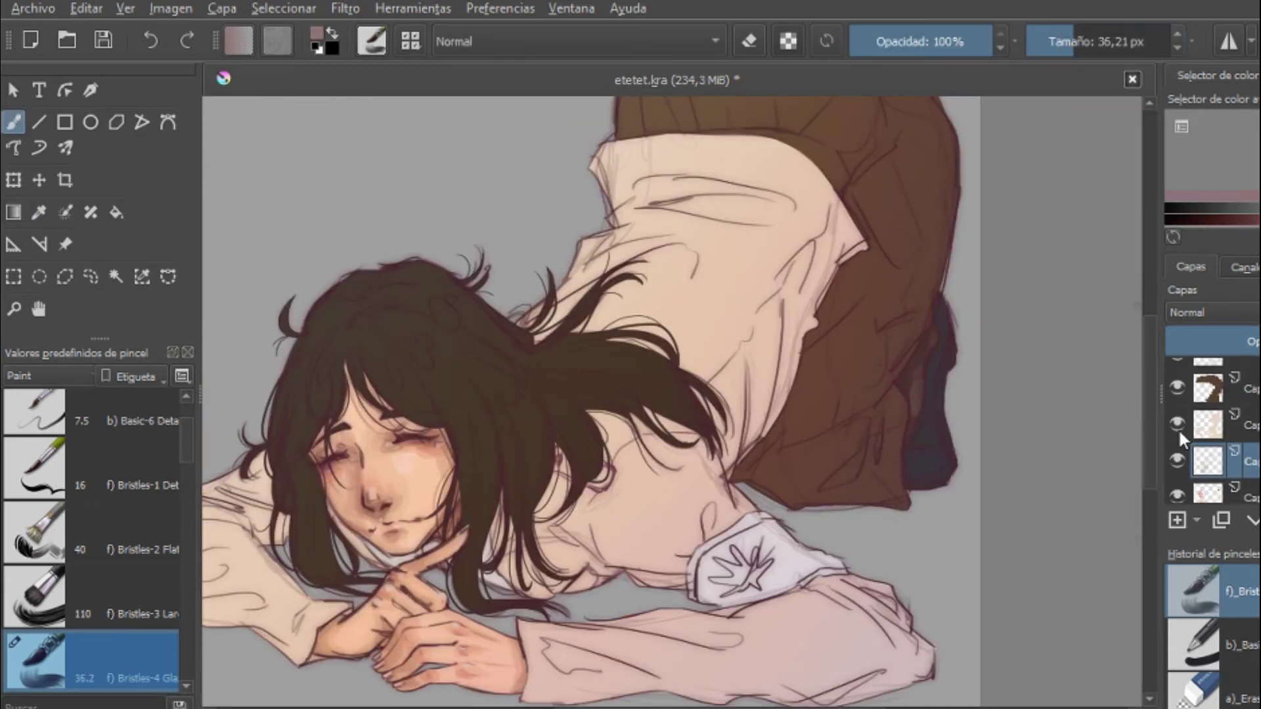
{"action": "left_click", "coordinate": [1182, 434]}
{"action": "key", "text": "bracketright"}
{"action": "key", "text": "bracketright"}
{"action": "key", "text": "bracketright"}
{"action": "left_click_drag", "start_coordinate": [786, 207], "coordinate": [746, 183]}
{"action": "scroll", "coordinate": [845, 211], "scroll_direction": "left", "scroll_amount": 3}
{"action": "key", "text": "bracketleft"}
{"action": "key", "text": "bracketleft"}
{"action": "key", "text": "bracketleft"}
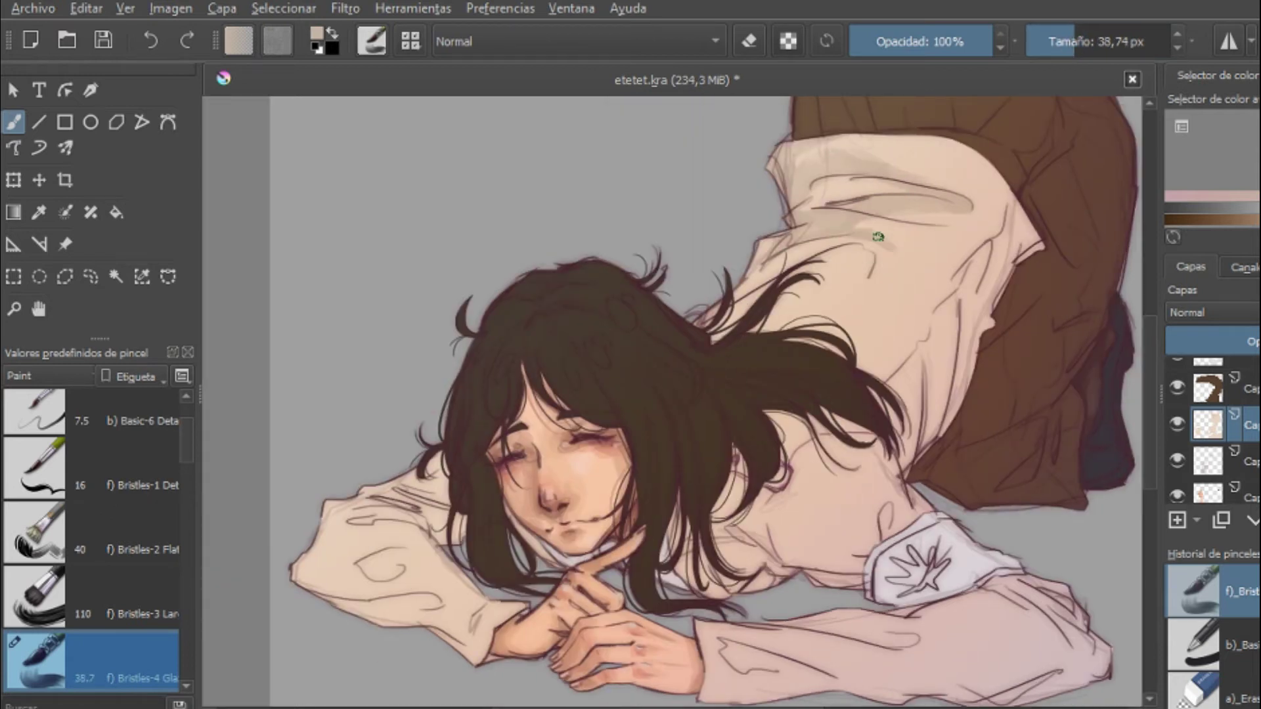
Step: Shade the shirt's shoulder and chest beside the armband with broad greyish strokes at 56.39 px
{"action": "key", "text": "bracketright"}
{"action": "key", "text": "bracketright"}
{"action": "scroll", "coordinate": [782, 289], "scroll_direction": "down", "scroll_amount": 2}
{"action": "left_click_drag", "start_coordinate": [739, 341], "coordinate": [729, 407]}
{"action": "left_click_drag", "start_coordinate": [854, 325], "coordinate": [814, 345]}
{"action": "key", "text": "bracketleft"}
{"action": "left_click_drag", "start_coordinate": [867, 453], "coordinate": [804, 476]}
{"action": "mouse_move", "coordinate": [818, 433]}
{"action": "left_mouse_down"}
{"action": "mouse_move", "coordinate": [786, 382]}
{"action": "mouse_move", "coordinate": [814, 446]}
{"action": "left_mouse_up"}
{"action": "left_click_drag", "start_coordinate": [847, 374], "coordinate": [794, 447]}
{"action": "scroll", "coordinate": [936, 292], "scroll_direction": "down", "scroll_amount": 2}
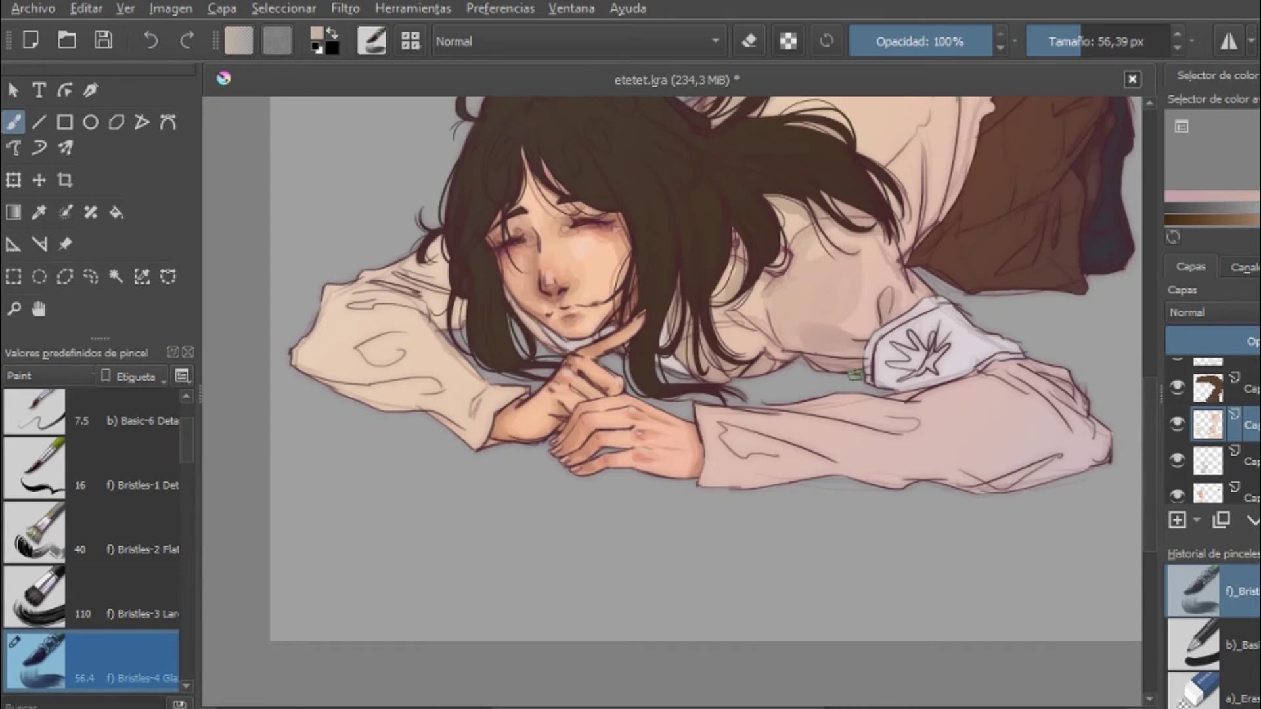
Step: Shade the folds of the beige sleeve beside the face with a 44.14 px brush
{"action": "left_click_drag", "start_coordinate": [454, 263], "coordinate": [328, 289]}
{"action": "left_click_drag", "start_coordinate": [407, 315], "coordinate": [302, 355]}
{"action": "key", "text": "bracketleft"}
{"action": "left_click_drag", "start_coordinate": [341, 309], "coordinate": [427, 302]}
{"action": "left_click_drag", "start_coordinate": [354, 387], "coordinate": [486, 440]}
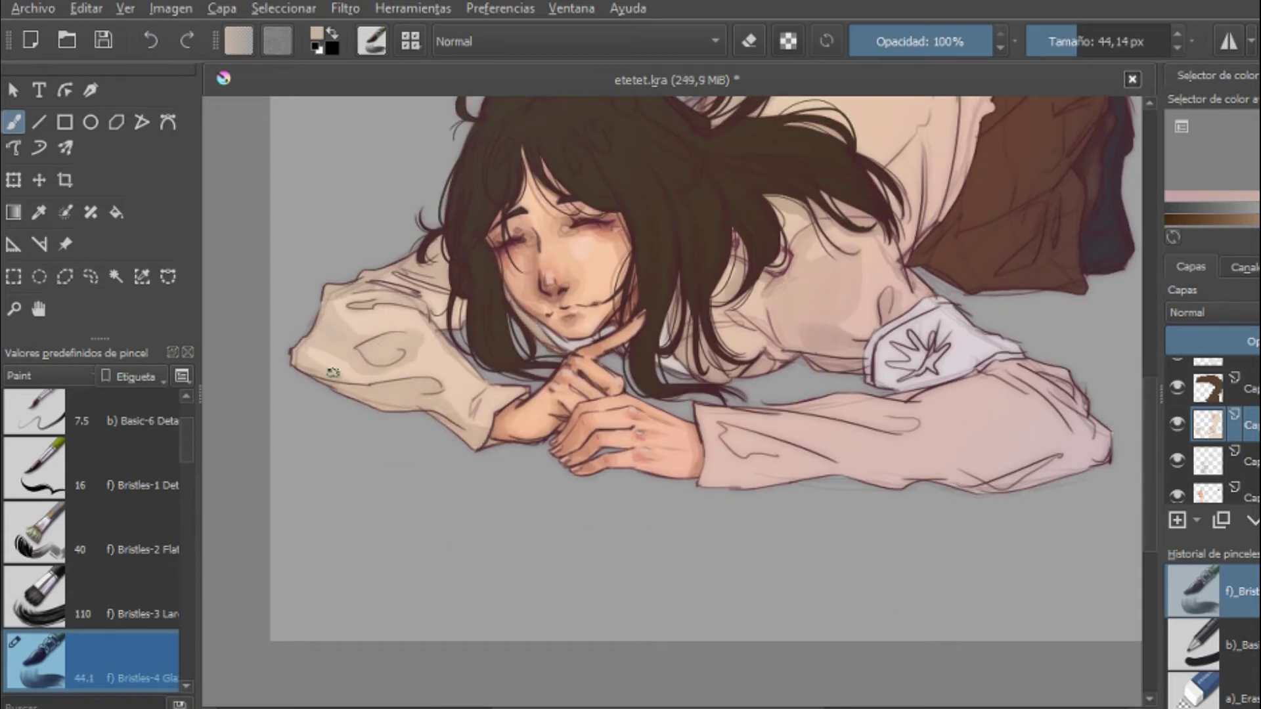
Step: Shade the pinkish sleeve below the armband, using 31.50 px for the folds and 106.29 px for broad areas
{"action": "left_click_drag", "start_coordinate": [727, 428], "coordinate": [612, 428]}
{"action": "key", "text": "bracketleft"}
{"action": "left_click_drag", "start_coordinate": [584, 476], "coordinate": [978, 473]}
{"action": "key", "text": "bracketleft"}
{"action": "left_click_drag", "start_coordinate": [926, 412], "coordinate": [945, 392]}
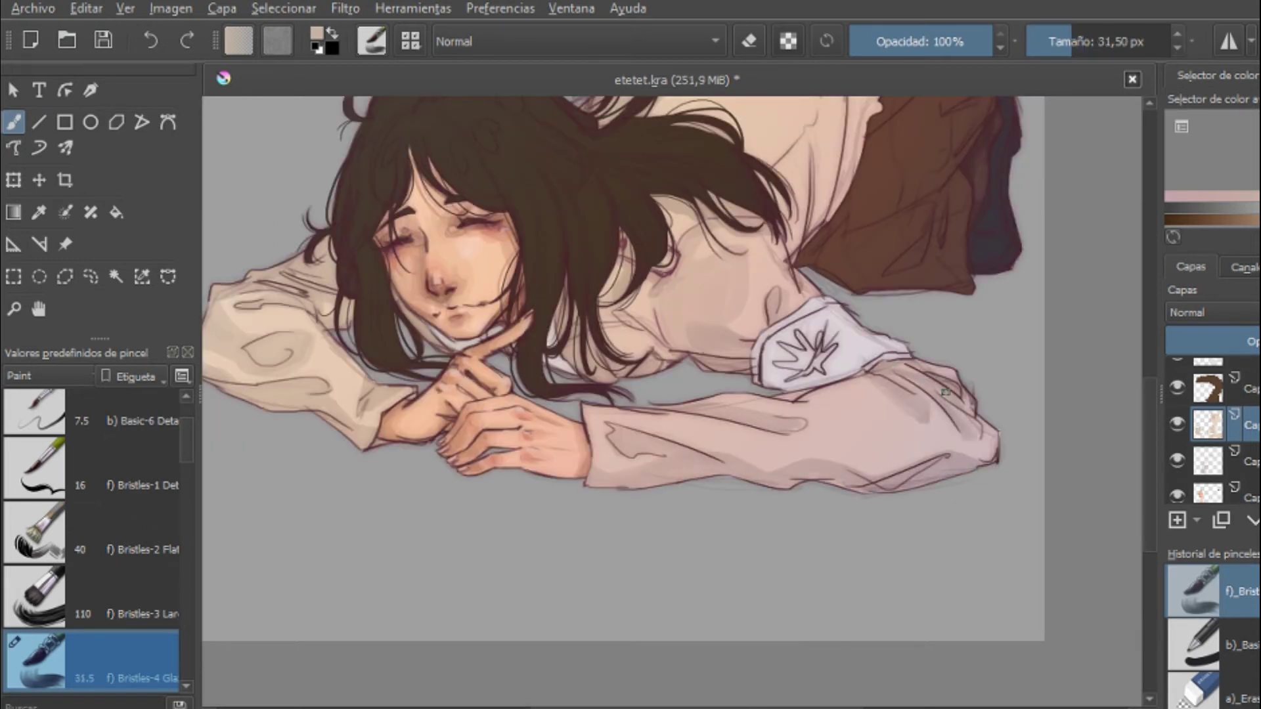
{"action": "key", "text": "bracketright"}
{"action": "key", "text": "bracketright"}
{"action": "key", "text": "bracketright"}
{"action": "key", "text": "bracketright"}
{"action": "key", "text": "bracketright"}
{"action": "key", "text": "bracketright"}
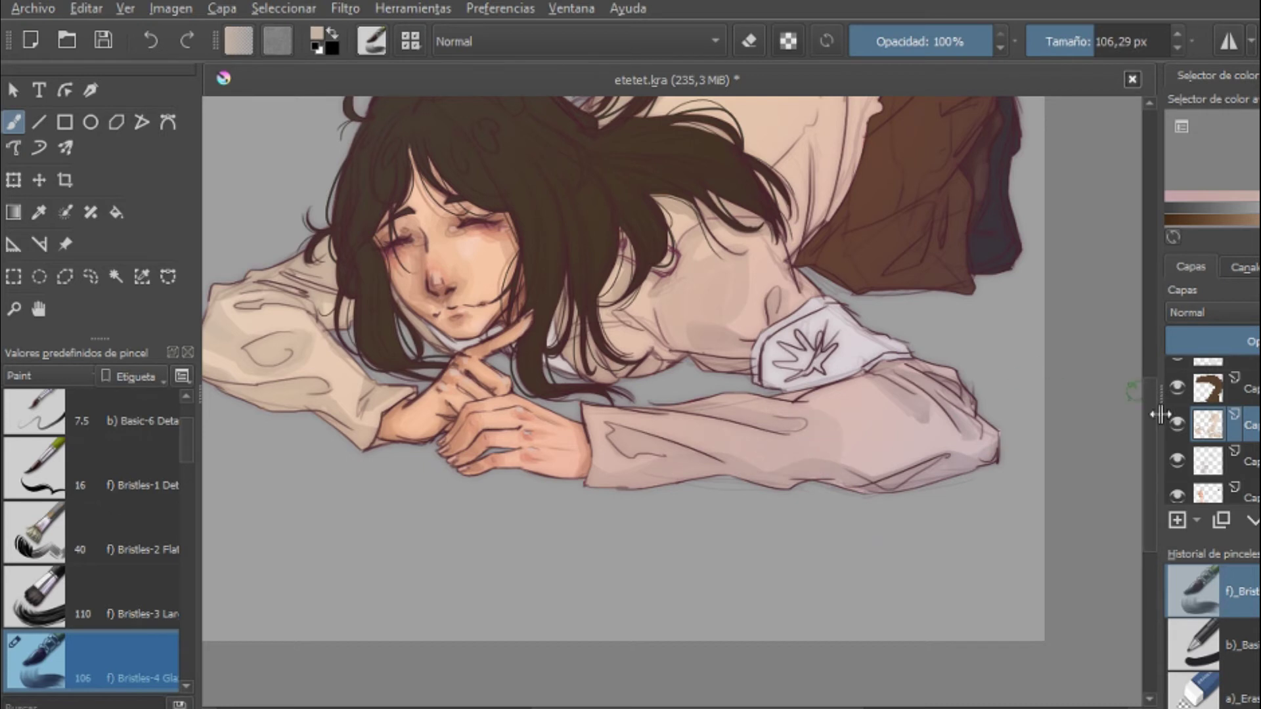
Step: Shade the narrow folds along the shirt's back next to the skirt with a 25.22 px brush
{"action": "scroll", "coordinate": [1154, 427], "scroll_direction": "up", "scroll_amount": 3}
{"action": "scroll", "coordinate": [1153, 426], "scroll_direction": "up", "scroll_amount": 2}
{"action": "key", "text": "bracketleft"}
{"action": "key", "text": "bracketleft"}
{"action": "key", "text": "bracketleft"}
{"action": "key", "text": "bracketleft"}
{"action": "key", "text": "bracketleft"}
{"action": "key", "text": "bracketleft"}
{"action": "key", "text": "bracketleft"}
{"action": "left_click_drag", "start_coordinate": [808, 335], "coordinate": [821, 398]}
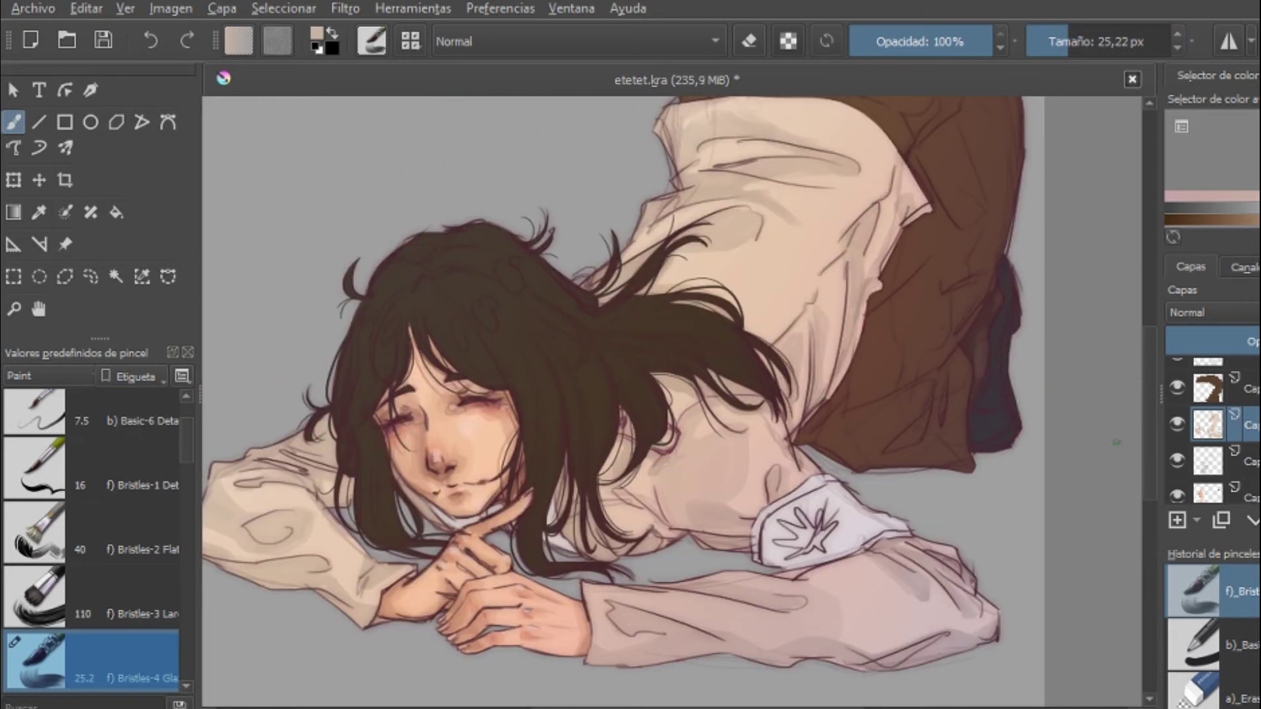
Step: Deepen the shadows in the shirt's waist and back folds with a darker tone at 25.22 px and 56.39 px
{"action": "scroll", "coordinate": [934, 120], "scroll_direction": "left", "scroll_amount": 5}
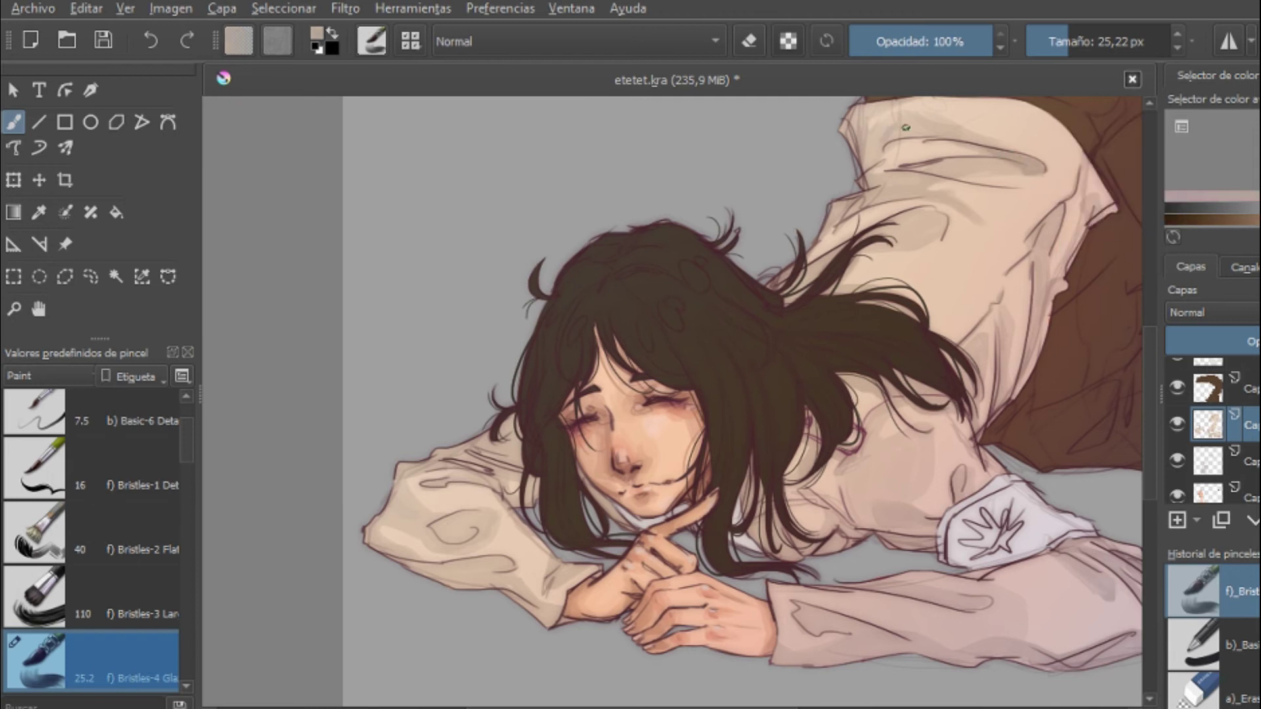
{"action": "key", "text": "bracketright"}
{"action": "key", "text": "bracketright"}
{"action": "key", "text": "bracketright"}
{"action": "key", "text": "bracketright"}
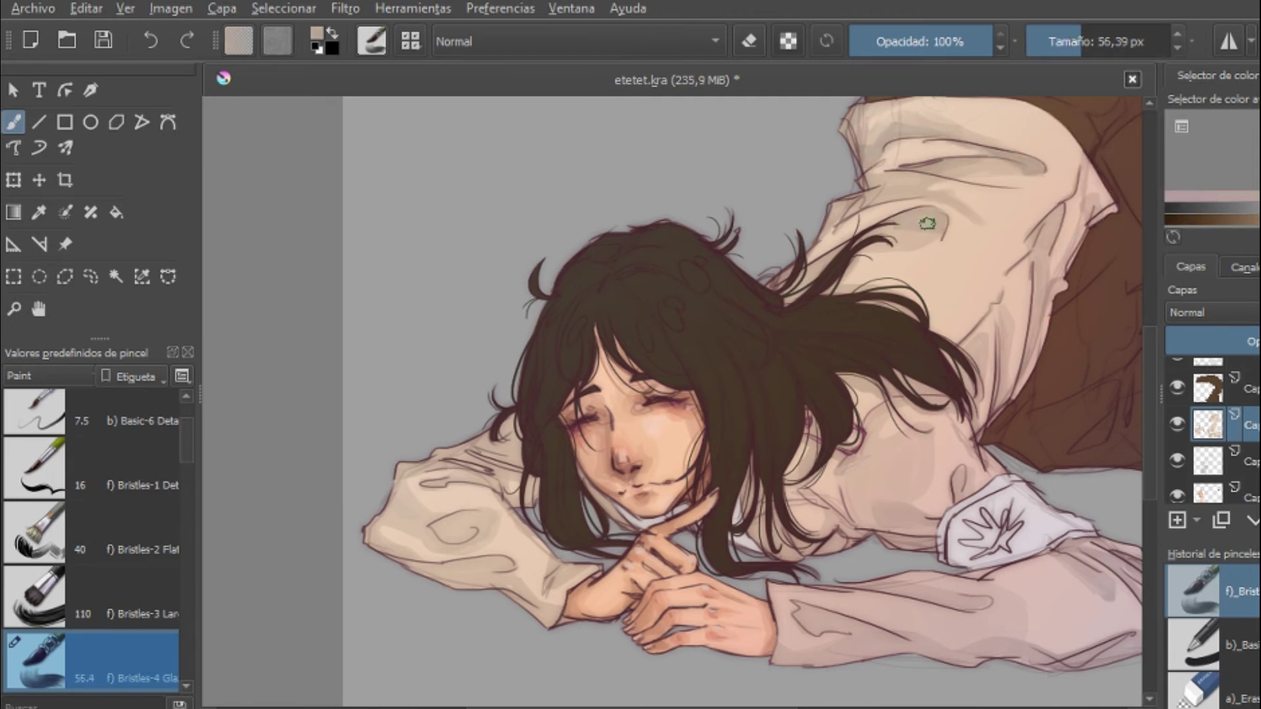
Step: Deepen the shadows on the shirt's chest at 31.50 px and on the beige sleeve at 47.01 px
{"action": "scroll", "coordinate": [940, 392], "scroll_direction": "down", "scroll_amount": 3}
{"action": "key", "text": "bracketright"}
{"action": "key", "text": "bracketright"}
{"action": "key", "text": "bracketright"}
{"action": "key", "text": "bracketright"}
{"action": "key", "text": "bracketright"}
{"action": "key", "text": "bracketright"}
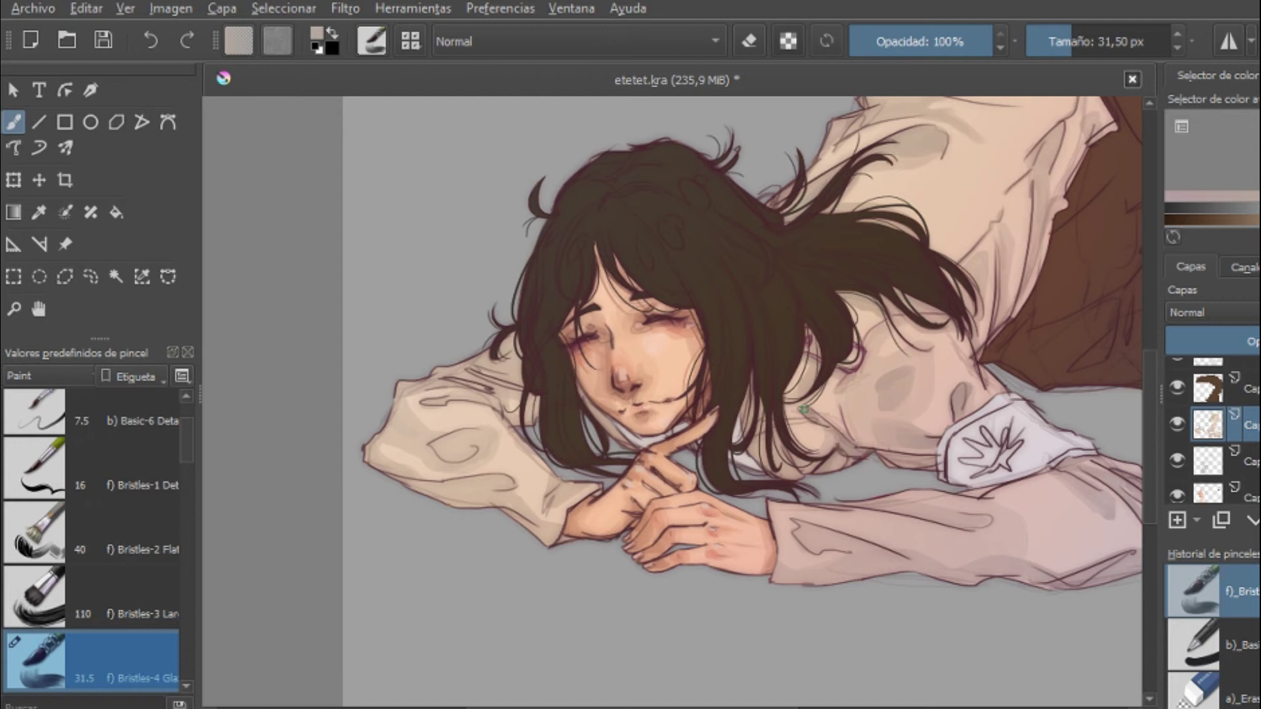
{"action": "key", "text": "bracketright"}
{"action": "key", "text": "bracketright"}
{"action": "left_click_drag", "start_coordinate": [433, 443], "coordinate": [469, 454]}
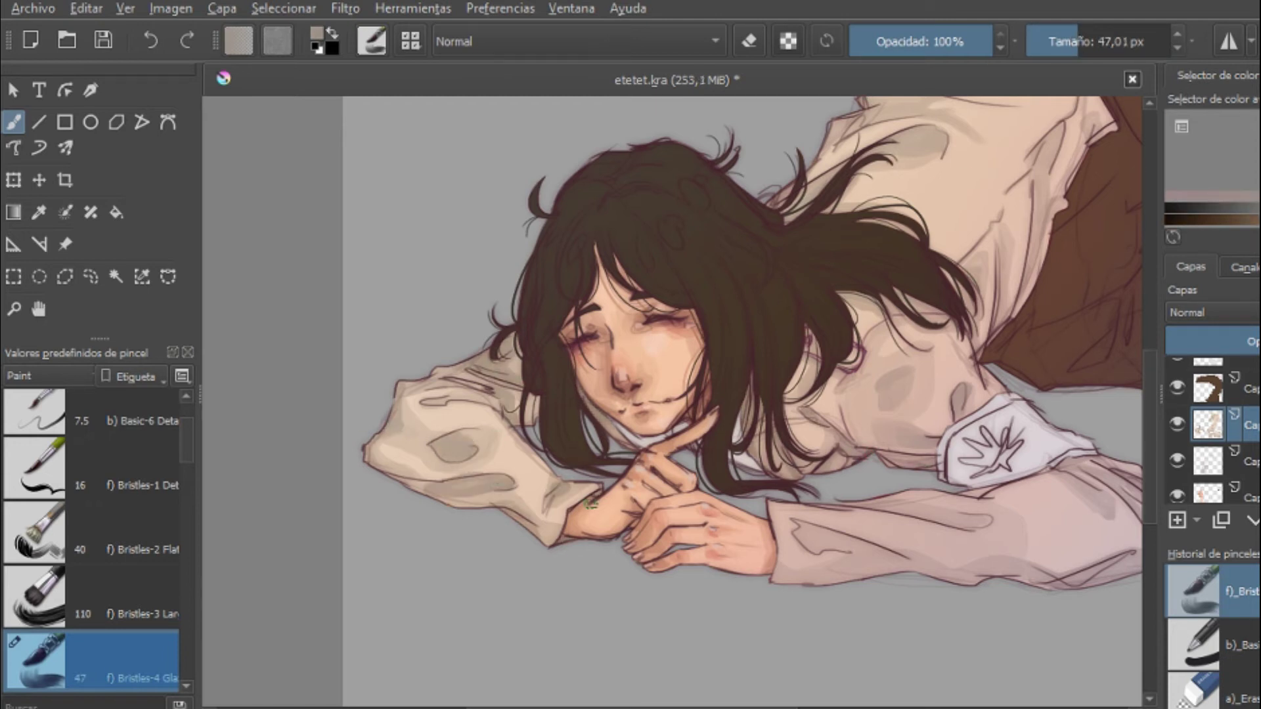
Step: Darken the folds of the pinkish sleeve and refine the back folds with a brush down to 12.67 px
{"action": "scroll", "coordinate": [673, 394], "scroll_direction": "right", "scroll_amount": 3}
{"action": "key", "text": "bracketleft"}
{"action": "key", "text": "bracketleft"}
{"action": "key", "text": "bracketleft"}
{"action": "key", "text": "bracketleft"}
{"action": "key", "text": "bracketleft"}
{"action": "key", "text": "bracketleft"}
{"action": "key", "text": "bracketleft"}
{"action": "key", "text": "bracketleft"}
{"action": "scroll", "coordinate": [327, 156], "scroll_direction": "up", "scroll_amount": 4}
{"action": "key", "text": "bracketright"}
{"action": "key", "text": "bracketright"}
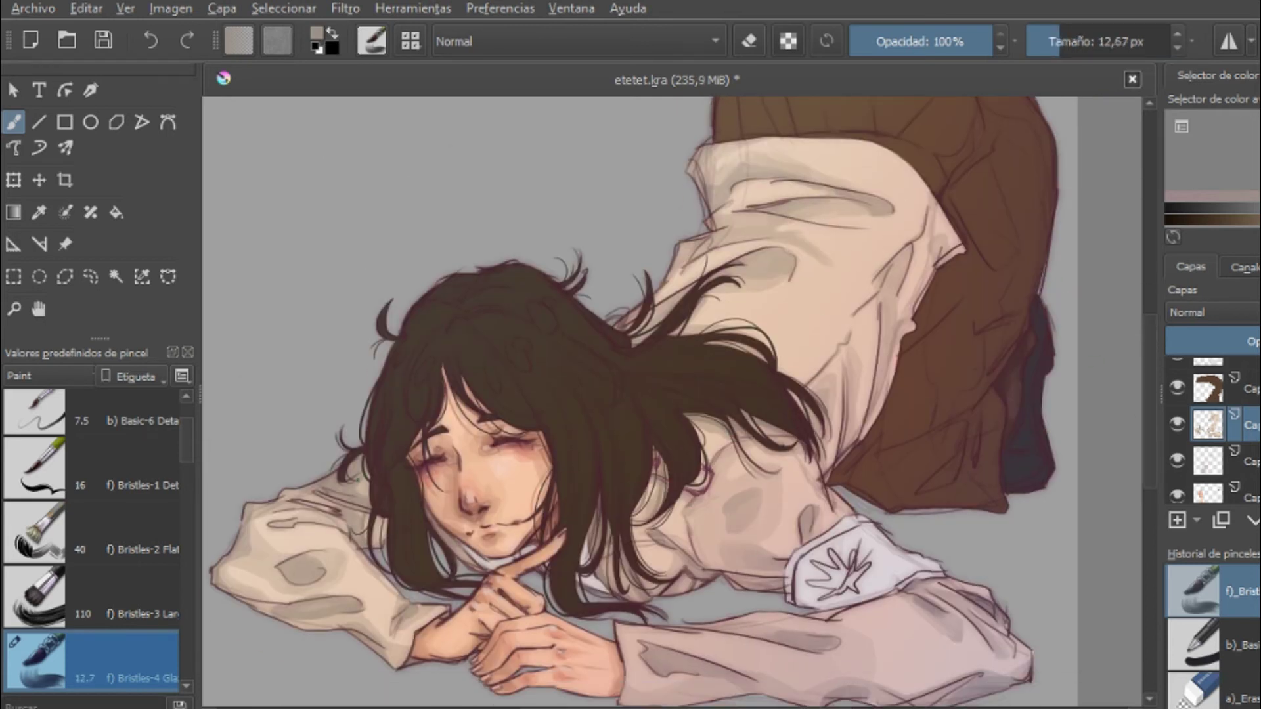
Step: Paint a white highlight along the shirt's back on a new layer and trim it with a 50.01 px eraser
{"action": "key", "text": "minus"}
{"action": "key", "text": "Insert"}
{"action": "key", "text": "bracketright"}
{"action": "key", "text": "bracketright"}
{"action": "key", "text": "bracketright"}
{"action": "key", "text": "bracketright"}
{"action": "mouse_move", "coordinate": [756, 355]}
{"action": "left_mouse_down"}
{"action": "mouse_move", "coordinate": [824, 296]}
{"action": "mouse_move", "coordinate": [844, 240]}
{"action": "mouse_move", "coordinate": [759, 366]}
{"action": "mouse_move", "coordinate": [854, 242]}
{"action": "mouse_move", "coordinate": [751, 343]}
{"action": "left_mouse_up"}
{"action": "key", "text": "bracketright"}
{"action": "key", "text": "bracketright"}
{"action": "key", "text": "bracketright"}
{"action": "key", "text": "bracketright"}
{"action": "key", "text": "bracketright"}
{"action": "key", "text": "bracketright"}
{"action": "key", "text": "bracketright"}
{"action": "key", "text": "e"}
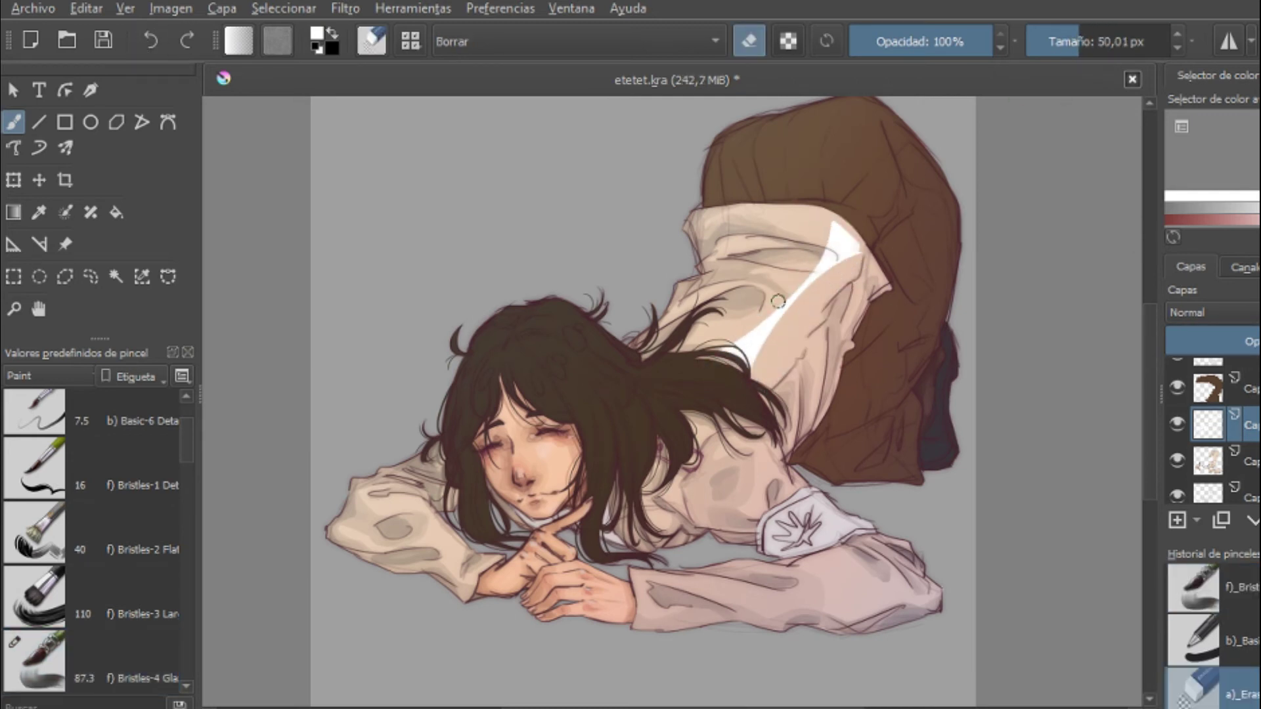
{"action": "mouse_move", "coordinate": [847, 229]}
{"action": "left_mouse_down"}
{"action": "mouse_move", "coordinate": [755, 348]}
{"action": "mouse_move", "coordinate": [841, 243]}
{"action": "left_mouse_up"}
Step: Rework the white shirt highlights with the Basic-1 brush at 25.22 px and lower the highlight layer's opacity
{"action": "key", "text": "e"}
{"action": "key", "text": "bracketleft"}
{"action": "key", "text": "bracketleft"}
{"action": "key", "text": "bracketleft"}
{"action": "key", "text": "bracketleft"}
{"action": "key", "text": "bracketleft"}
{"action": "key", "text": "bracketleft"}
{"action": "mouse_move", "coordinate": [756, 367]}
{"action": "left_mouse_down"}
{"action": "mouse_move", "coordinate": [808, 300]}
{"action": "mouse_move", "coordinate": [949, 234]}
{"action": "left_mouse_up"}
{"action": "key", "text": "ctrl+z"}
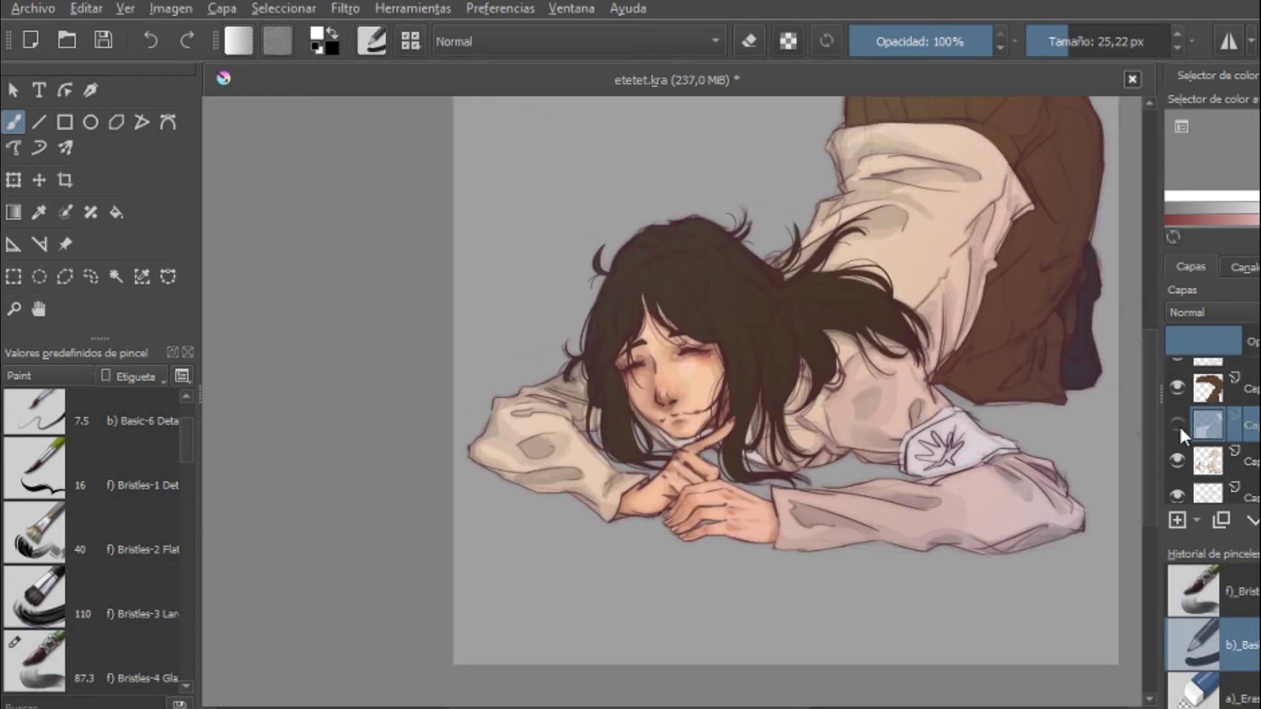
Step: Paint soft translucent white highlights on the shoulder and sleeves with a 38.74 px brush
{"action": "key", "text": "bracketright"}
{"action": "key", "text": "bracketright"}
{"action": "key", "text": "bracketright"}
{"action": "key", "text": "bracketright"}
{"action": "key", "text": "bracketright"}
{"action": "key", "text": "bracketright"}
{"action": "key", "text": "bracketleft"}
{"action": "key", "text": "bracketleft"}
{"action": "mouse_move", "coordinate": [1028, 403]}
{"action": "left_mouse_down"}
{"action": "mouse_move", "coordinate": [914, 402]}
{"action": "mouse_move", "coordinate": [914, 432]}
{"action": "left_mouse_up"}
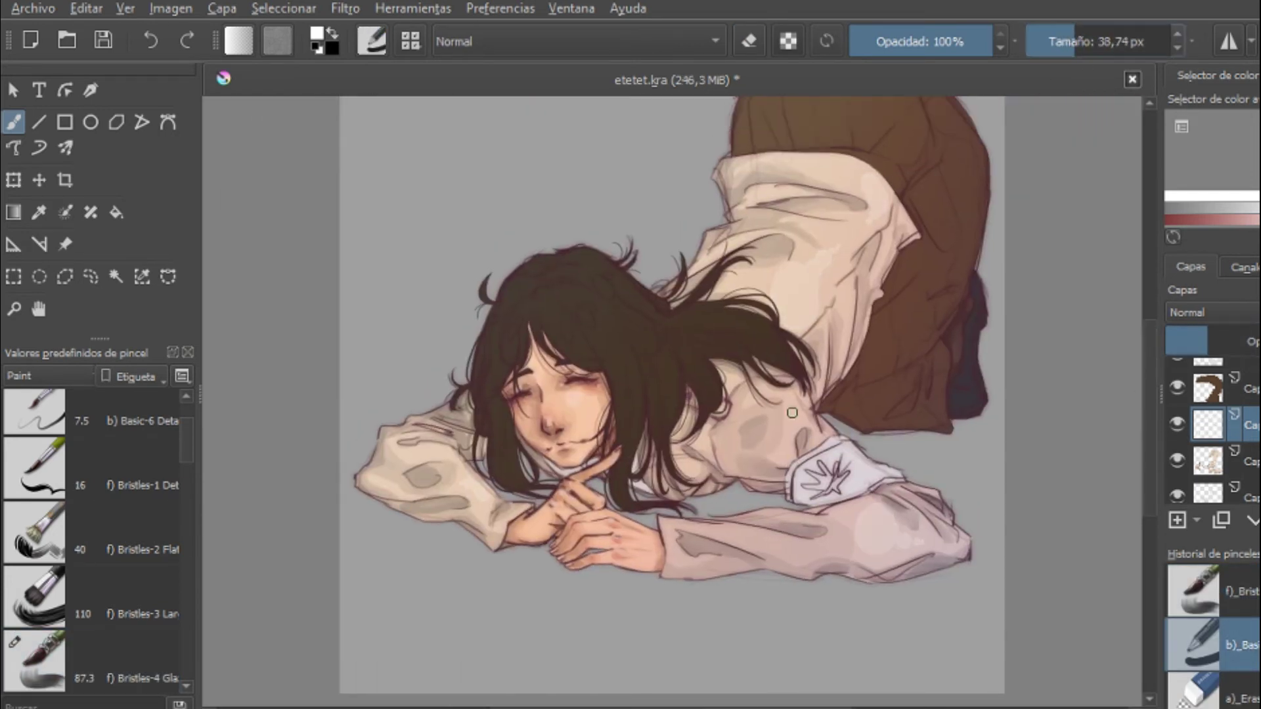
Step: Shade the skirt's folds on its layer in darker browns, using the glaze brush at 44.14, 59.77 and 15.28 px
{"action": "scroll", "coordinate": [1192, 450], "scroll_direction": "up", "scroll_amount": 1}
{"action": "left_click", "coordinate": [1208, 439]}
{"action": "left_click", "coordinate": [822, 259], "text": "ctrl"}
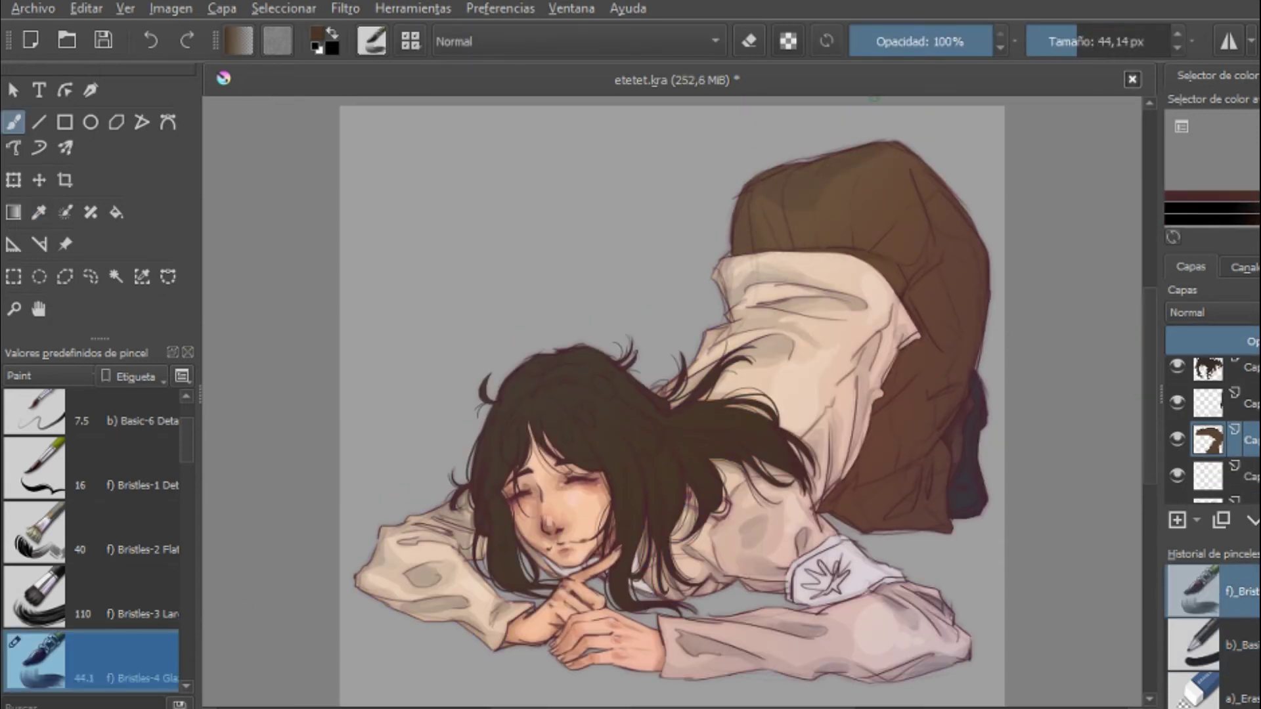
{"action": "key", "text": "bracketright"}
{"action": "key", "text": "bracketright"}
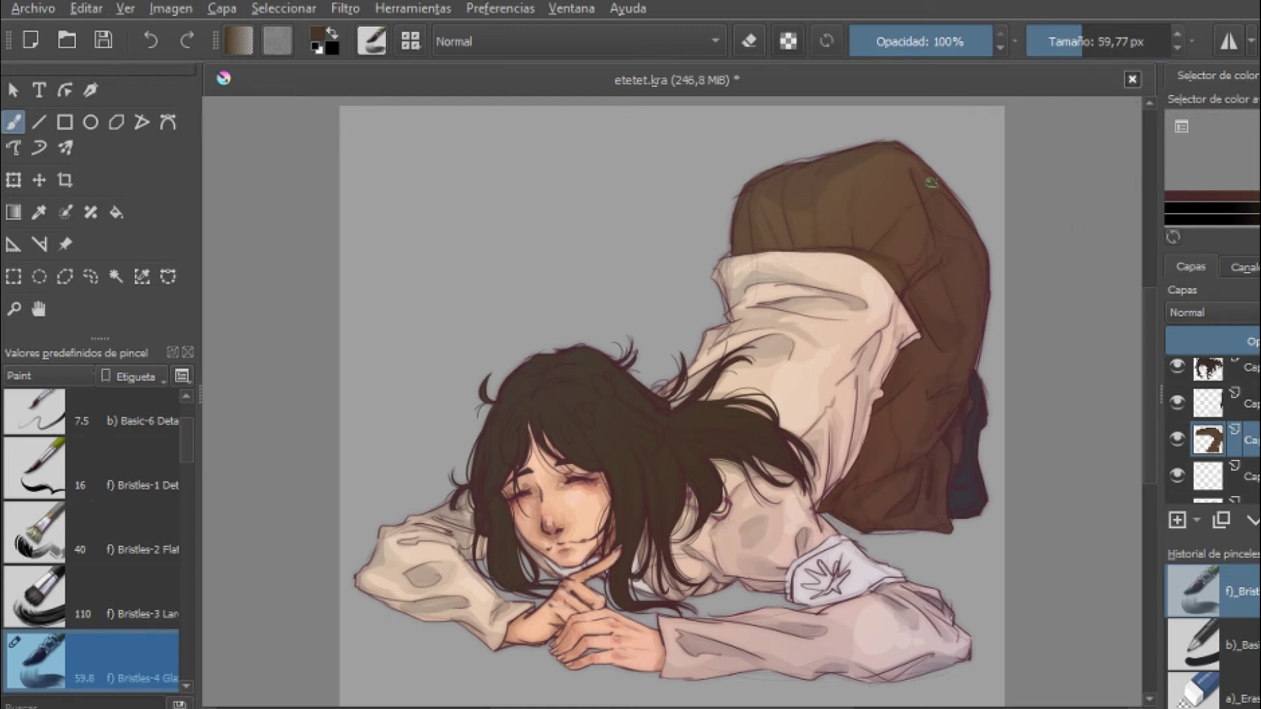
{"action": "left_click", "coordinate": [894, 263], "text": "ctrl"}
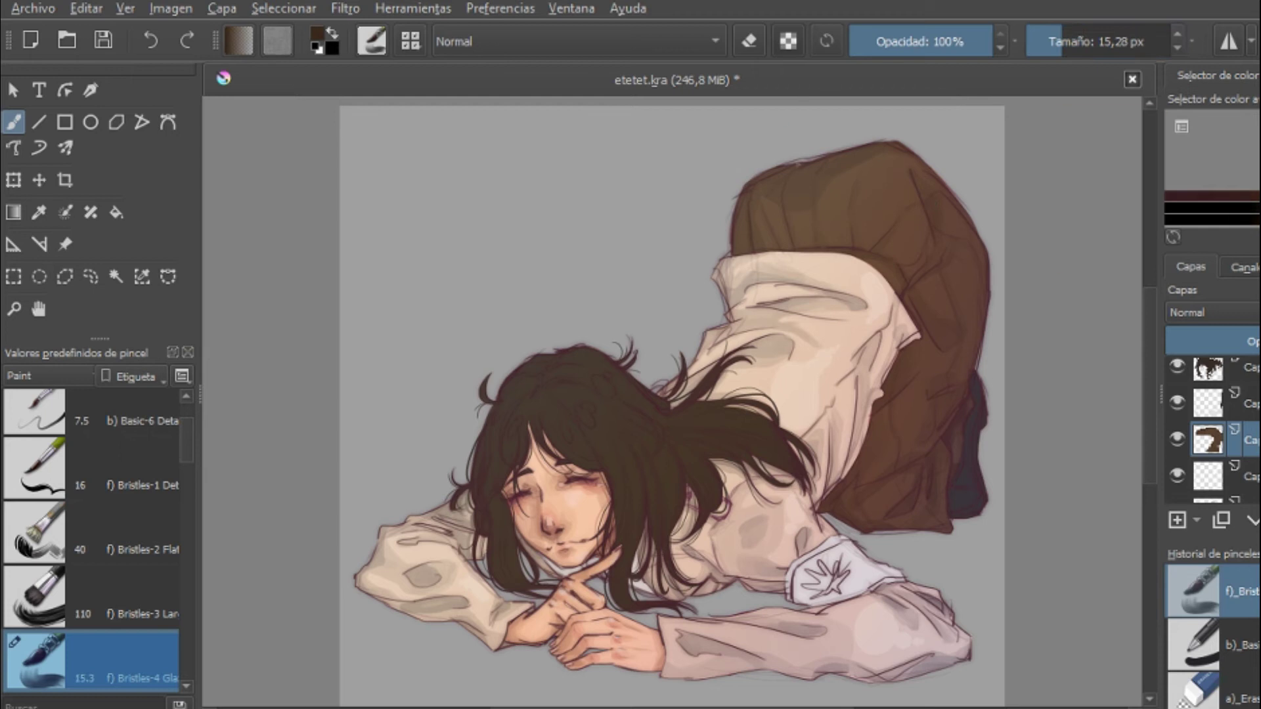
Step: Add low-opacity cream highlights to the skirt on a new layer at 23.33 px, and select the dark blue shape's layer
{"action": "left_click", "coordinate": [1222, 520]}
{"action": "left_click", "coordinate": [1195, 643]}
{"action": "key", "text": "bracketright"}
{"action": "key", "text": "bracketright"}
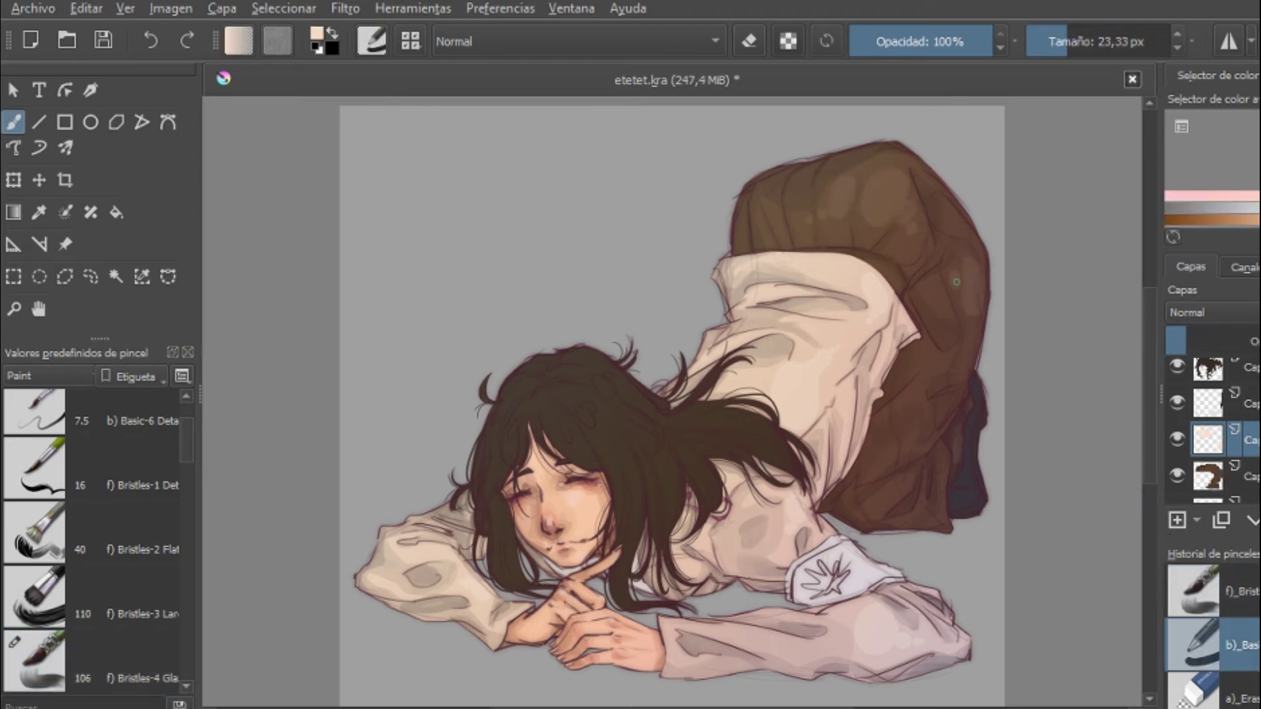
{"action": "left_click", "coordinate": [1207, 403]}
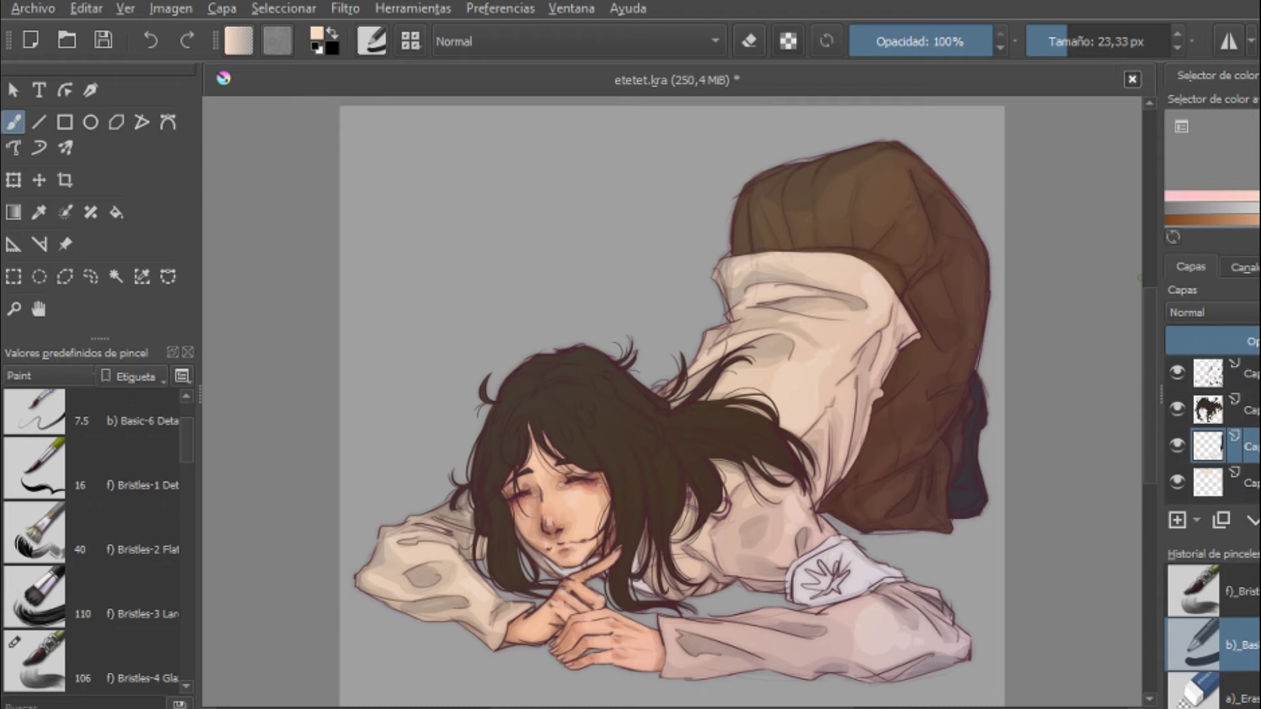
Step: Paint the white armband red on the dark blue shape's layer and shade it with the Bristles-4 glaze brush at 19.84 px
{"action": "scroll", "coordinate": [673, 525], "scroll_direction": "up", "scroll_amount": 3}
{"action": "mouse_move", "coordinate": [956, 453]}
{"action": "left_mouse_down"}
{"action": "mouse_move", "coordinate": [916, 539]}
{"action": "mouse_move", "coordinate": [921, 478]}
{"action": "mouse_move", "coordinate": [1018, 422]}
{"action": "mouse_move", "coordinate": [1110, 479]}
{"action": "left_mouse_up"}
{"action": "left_click_drag", "start_coordinate": [1123, 197], "coordinate": [1037, 197]}
{"action": "key", "text": "slash"}
{"action": "left_click_drag", "start_coordinate": [1093, 41], "coordinate": [1077, 40]}
{"action": "key", "text": "l"}
{"action": "key", "text": "l"}
{"action": "key", "text": "l"}
{"action": "left_click_drag", "start_coordinate": [1109, 393], "coordinate": [985, 329]}
{"action": "key", "text": "bracketleft"}
{"action": "key", "text": "bracketleft"}
{"action": "scroll", "coordinate": [569, 378], "scroll_direction": "up", "scroll_amount": 2}
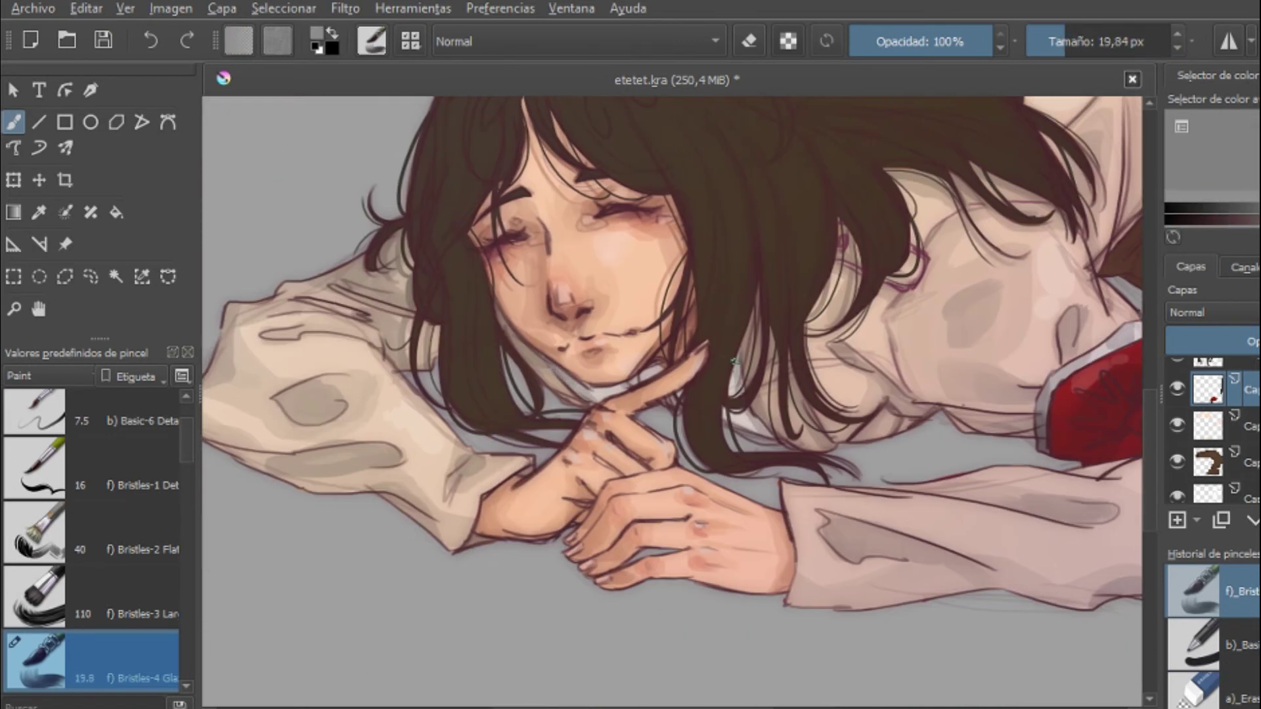
Step: Deepen the shadows on the dark blue shape beside the skirt with a near-black glaze brush at 31.50 px
{"action": "key", "text": "6"}
{"action": "key", "text": "6"}
{"action": "key", "text": "6"}
{"action": "key", "text": "6"}
{"action": "key", "text": "bracketright"}
{"action": "key", "text": "bracketright"}
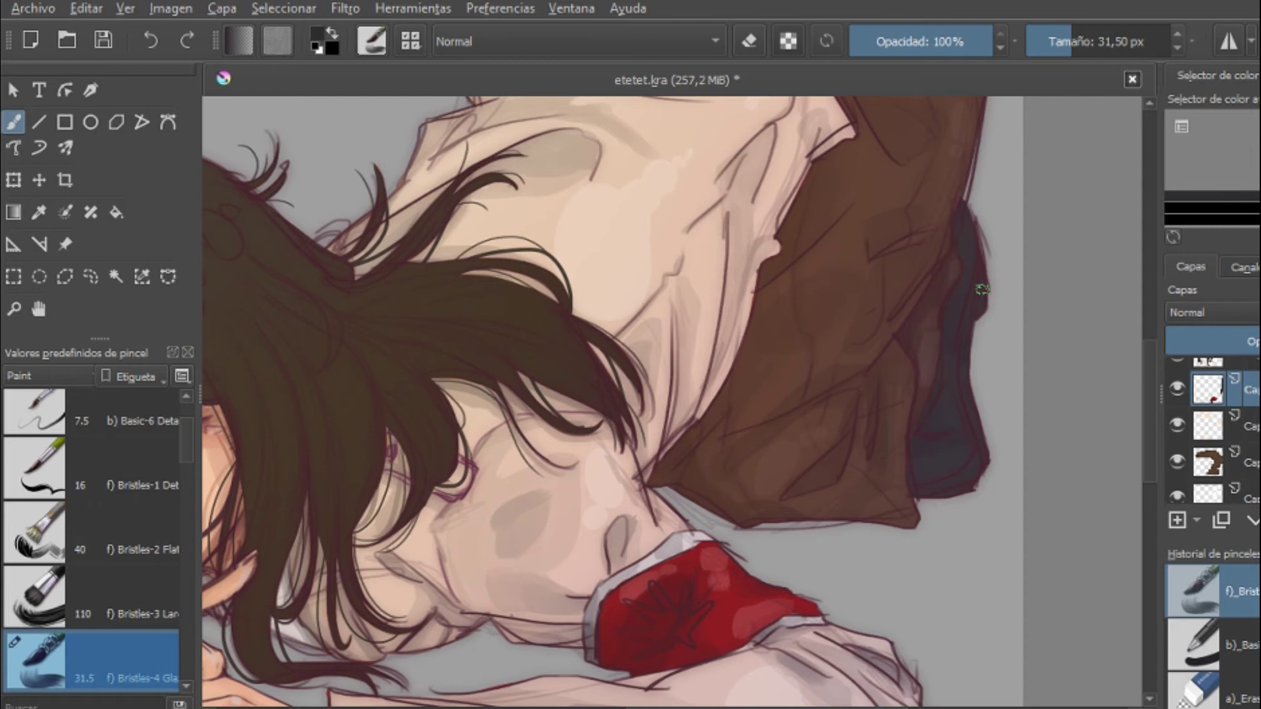
Step: Add pale lavender highlights to the dark blue shape on a new layer at 8.37 px, and lower the layer's opacity
{"action": "key", "text": "Insert"}
{"action": "left_click_drag", "start_coordinate": [929, 453], "coordinate": [956, 468]}
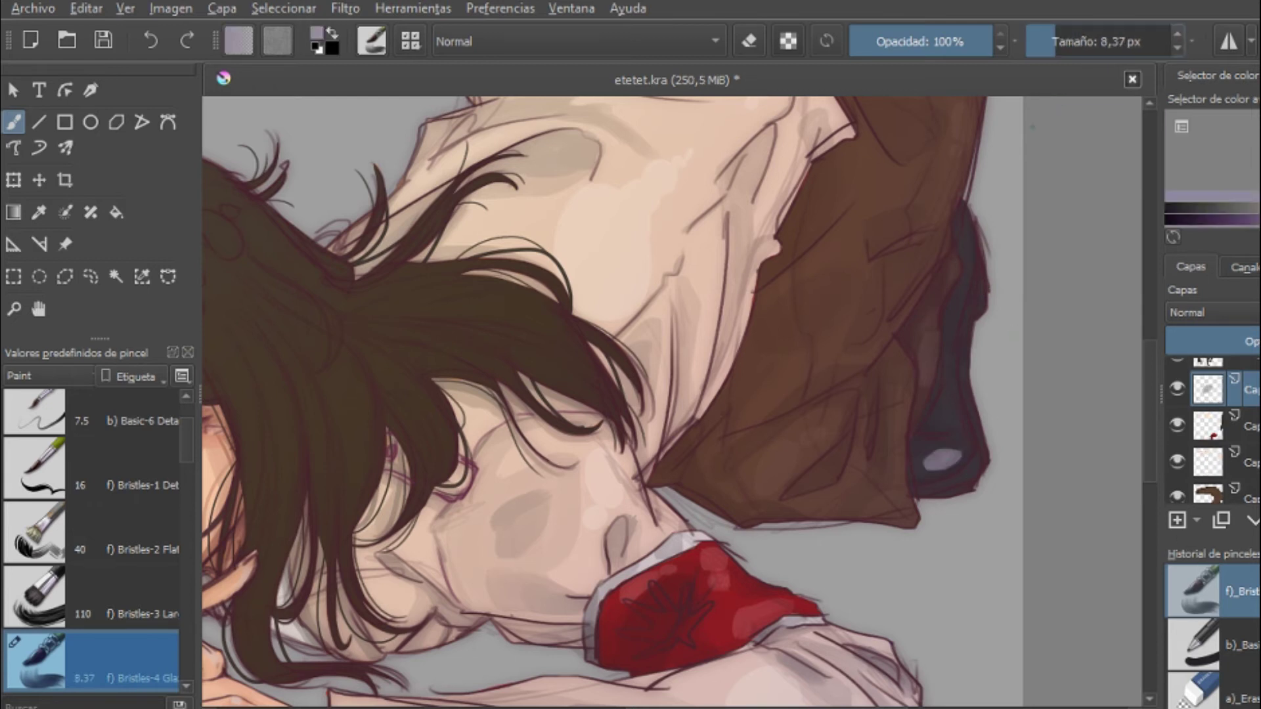
{"action": "left_click_drag", "start_coordinate": [964, 229], "coordinate": [958, 328]}
{"action": "key", "text": "ctrl+z"}
{"action": "key", "text": "ctrl+z"}
{"action": "key", "text": "ctrl+z"}
{"action": "key", "text": "4"}
{"action": "key", "text": "4"}
{"action": "key", "text": "4"}
{"action": "key", "text": "4"}
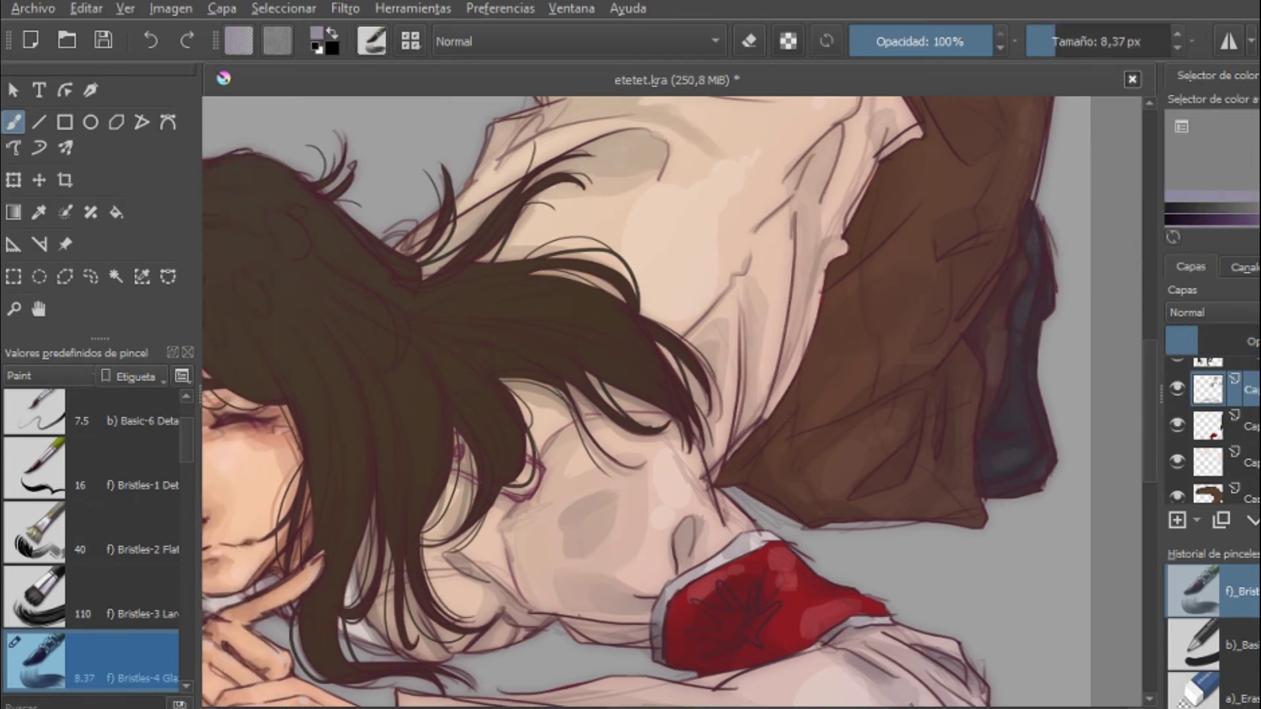
Step: Paint a spiky white emblem on the red armband with the Basic-1 brush, refining its points at 3.41 px
{"action": "key", "text": "slash"}
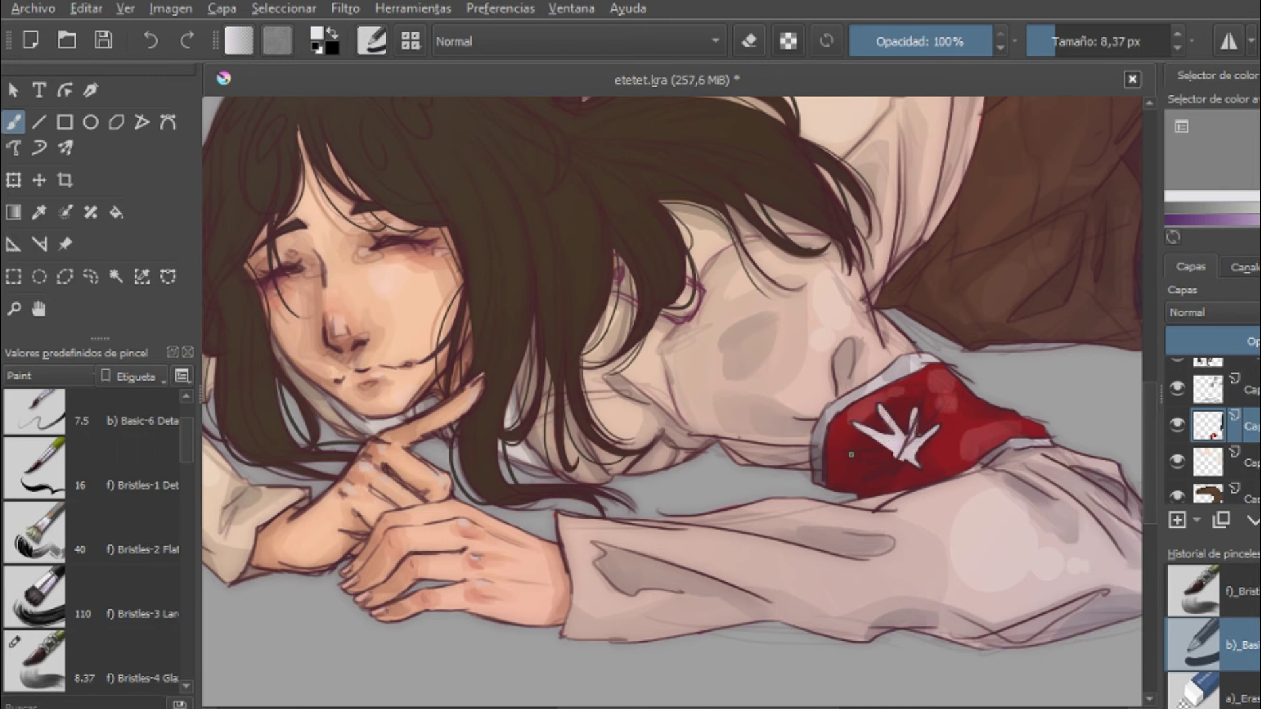
{"action": "scroll", "coordinate": [873, 407], "scroll_direction": "up", "scroll_amount": 3}
{"action": "key", "text": "bracketleft"}
{"action": "key", "text": "bracketleft"}
{"action": "key", "text": "bracketleft"}
{"action": "key", "text": "bracketleft"}
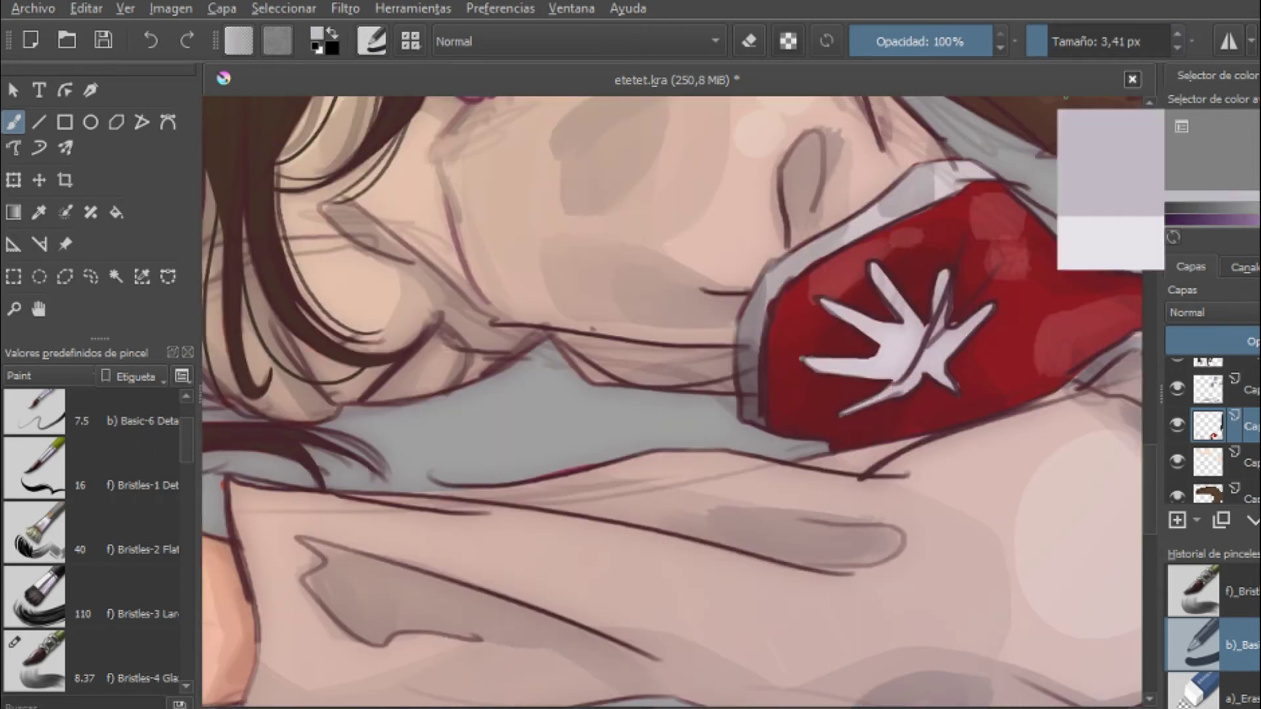
Step: Shade the armband's white emblem in grey with the Bristles-4 glaze brush at 8.37 px, and enlarge the brush to 18.23 px
{"action": "key", "text": "slash"}
{"action": "mouse_move", "coordinate": [939, 276]}
{"action": "left_mouse_down"}
{"action": "mouse_move", "coordinate": [910, 387]}
{"action": "mouse_move", "coordinate": [831, 371]}
{"action": "mouse_move", "coordinate": [965, 325]}
{"action": "left_mouse_up"}
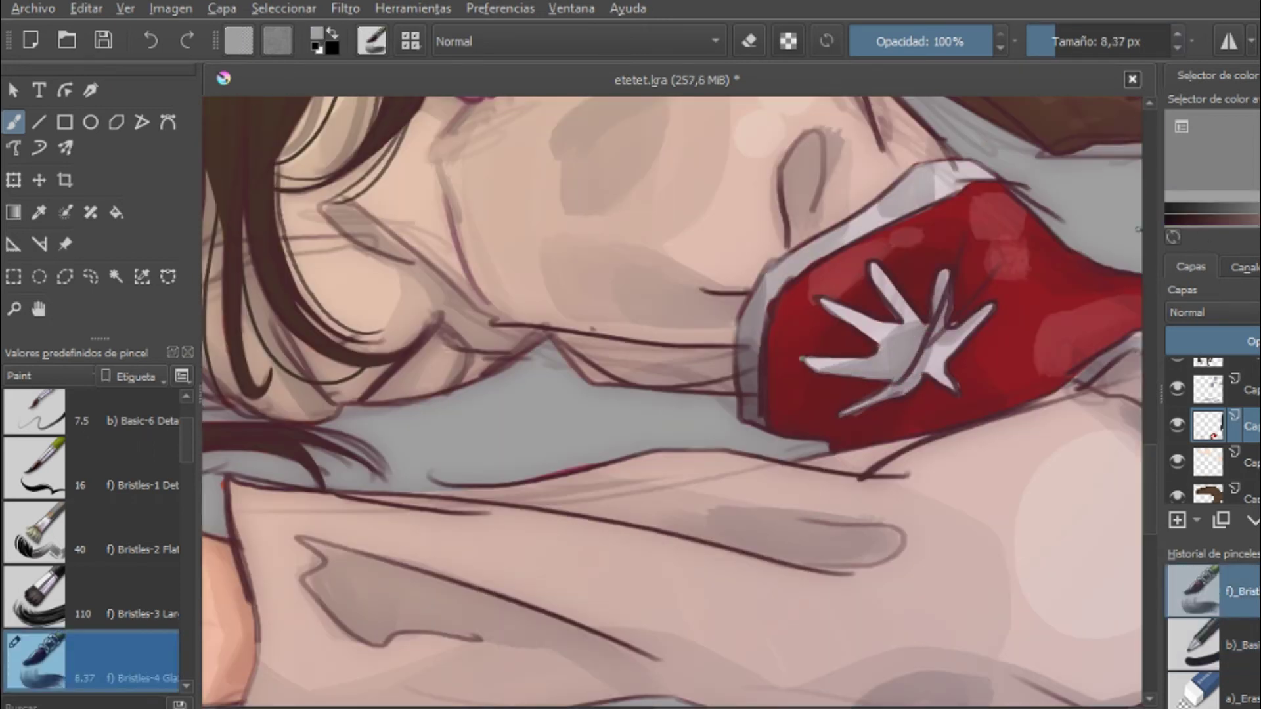
{"action": "scroll", "coordinate": [677, 401], "scroll_direction": "down", "scroll_amount": 5}
{"action": "key", "text": "bracketright"}
{"action": "key", "text": "bracketright"}
{"action": "key", "text": "bracketright"}
{"action": "left_click", "coordinate": [1169, 426]}
{"action": "scroll", "coordinate": [1181, 367], "scroll_direction": "up", "scroll_amount": 1}
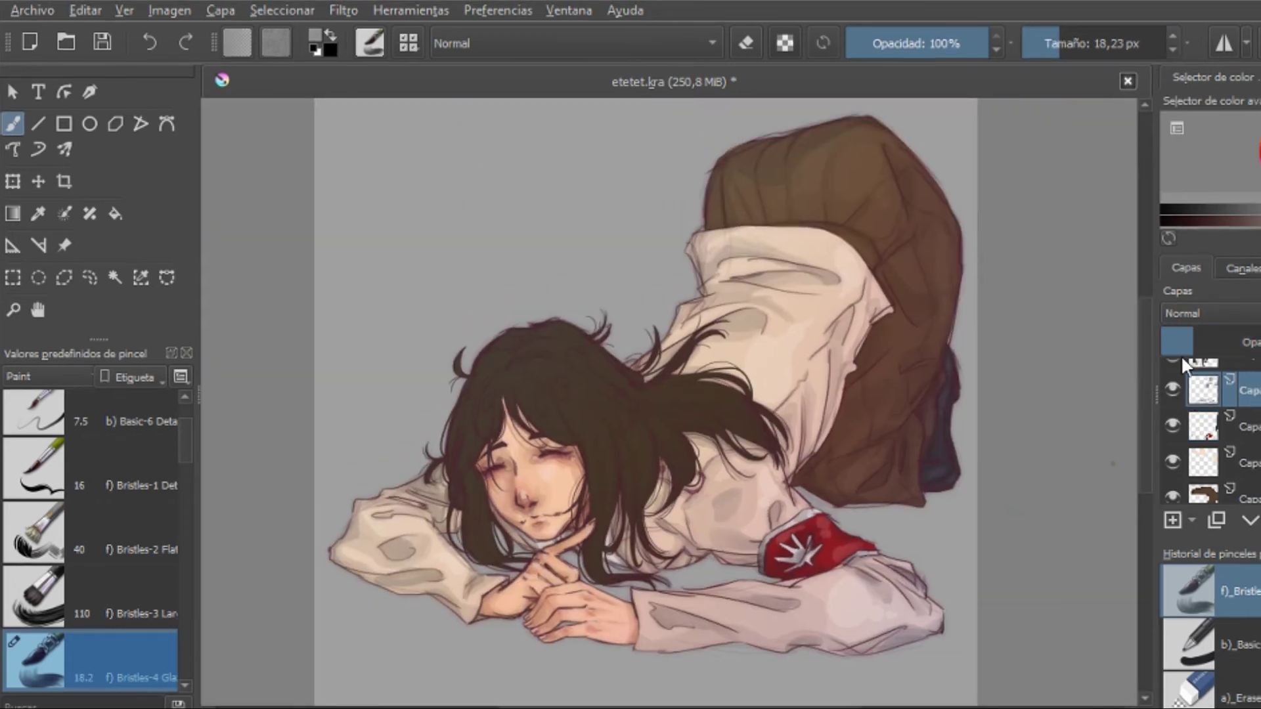
Step: Select the hair layer, sample the hair's dark colour and start shading it with the glaze brush at 122.21 and 33.80 px
{"action": "scroll", "coordinate": [676, 400], "scroll_direction": "up", "scroll_amount": 3}
{"action": "scroll", "coordinate": [676, 401], "scroll_direction": "down", "scroll_amount": 3}
{"action": "scroll", "coordinate": [796, 357], "scroll_direction": "up", "scroll_amount": 2}
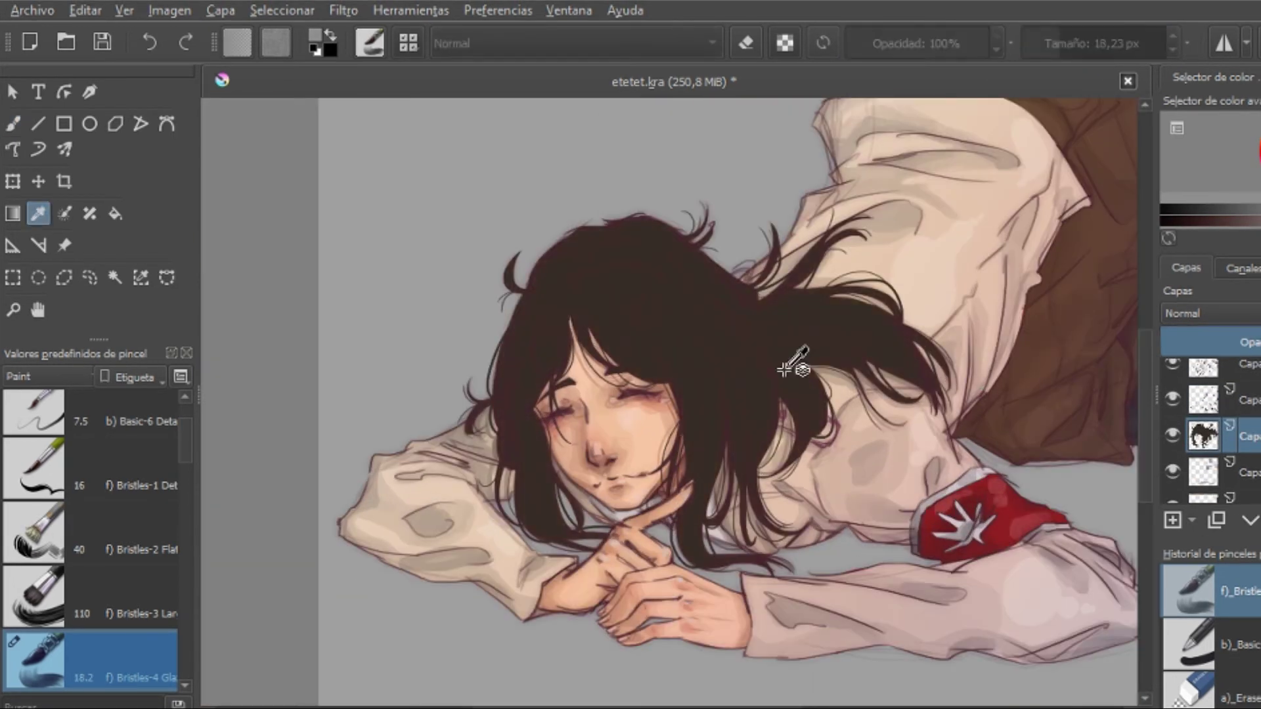
{"action": "left_click", "coordinate": [796, 357], "text": "ctrl"}
{"action": "key", "text": "bracketright"}
{"action": "key", "text": "bracketright"}
{"action": "key", "text": "bracketright"}
{"action": "key", "text": "bracketright"}
{"action": "key", "text": "bracketright"}
{"action": "key", "text": "bracketright"}
{"action": "key", "text": "bracketright"}
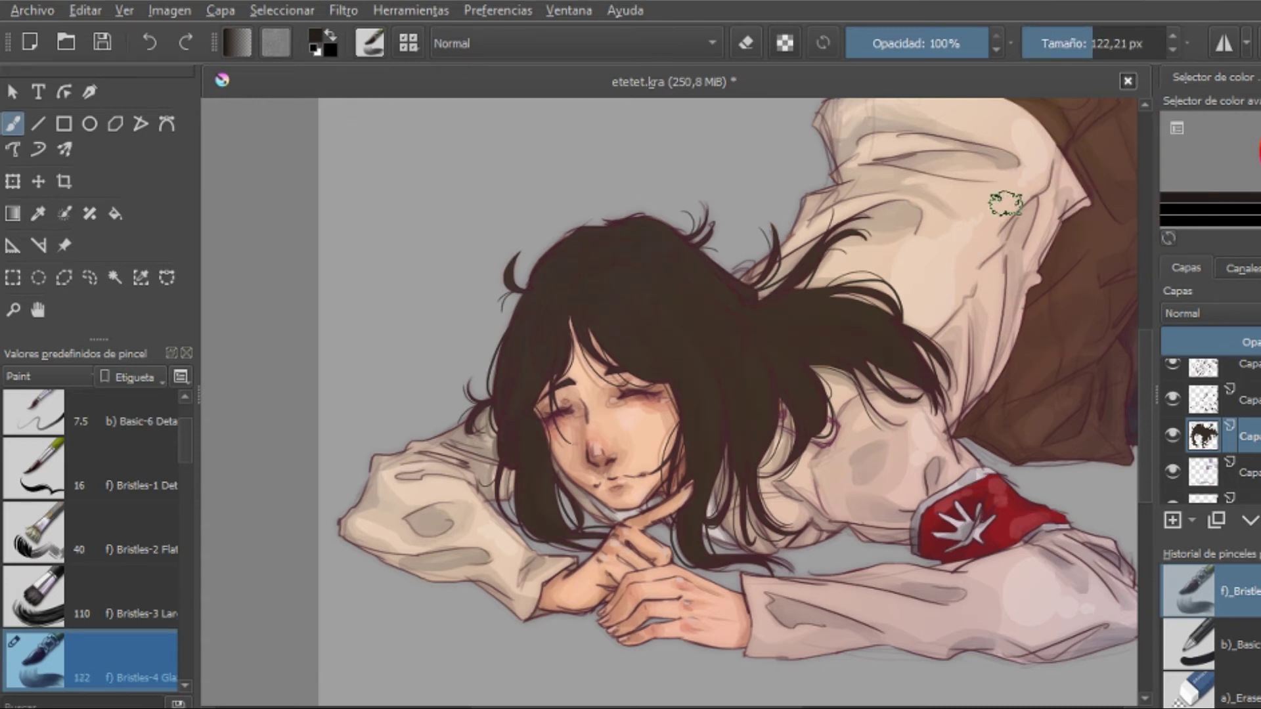
{"action": "key", "text": "bracketleft"}
{"action": "key", "text": "bracketleft"}
{"action": "key", "text": "bracketleft"}
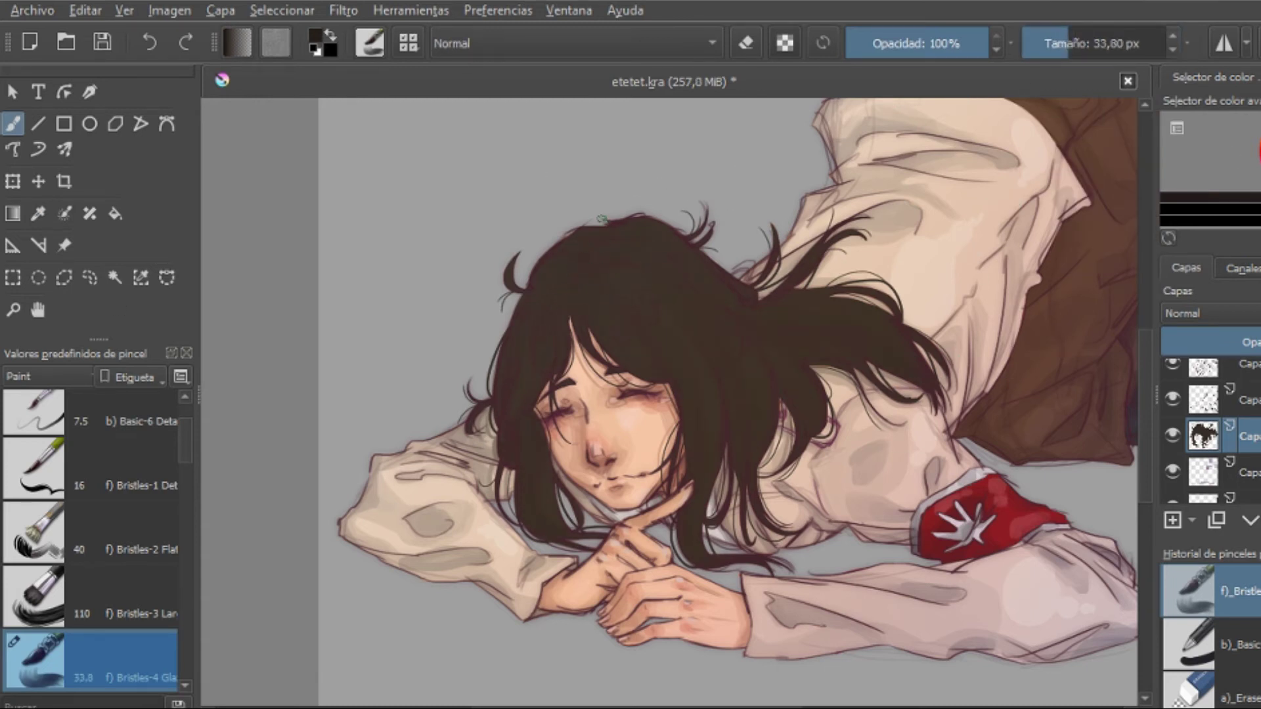
Step: Shade the hair locks around the face and shoulder in near-black, using the glaze brush at 33.80, 25.22 and 19.84 px
{"action": "scroll", "coordinate": [578, 262], "scroll_direction": "up", "scroll_amount": 2}
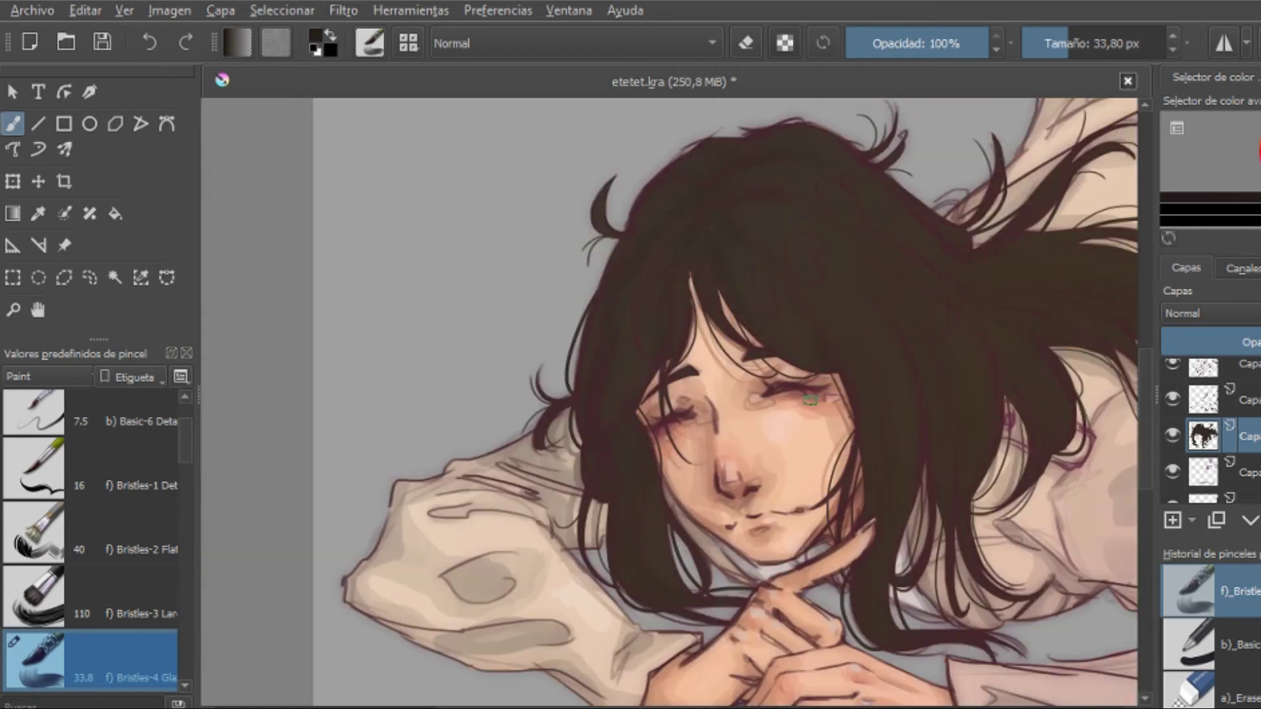
{"action": "scroll", "coordinate": [588, 273], "scroll_direction": "down", "scroll_amount": 2}
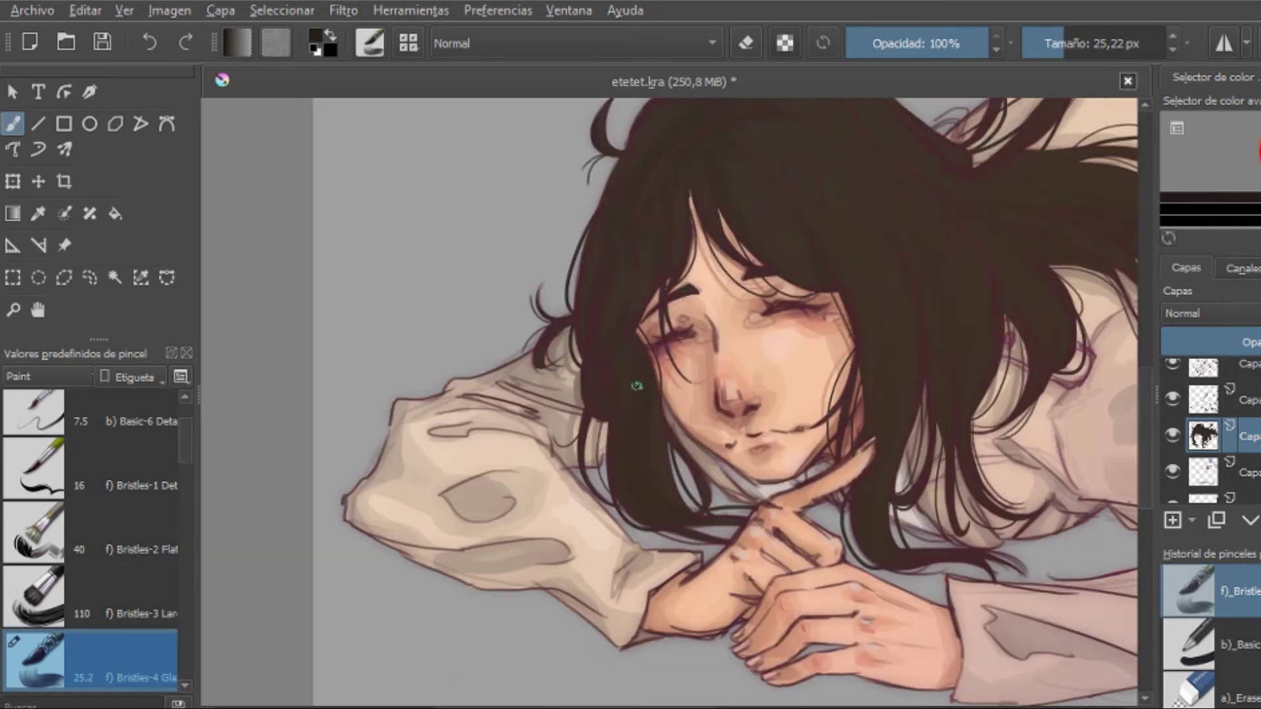
{"action": "scroll", "coordinate": [743, 432], "scroll_direction": "down", "scroll_amount": 2}
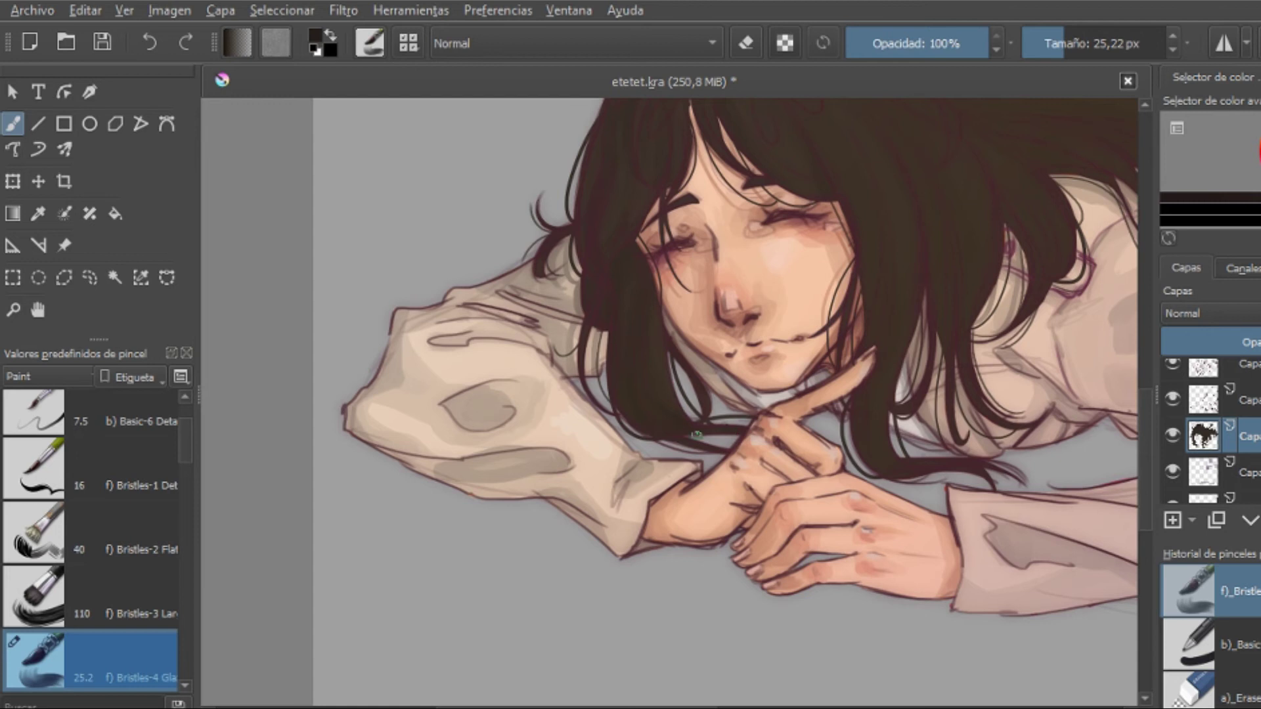
{"action": "scroll", "coordinate": [823, 188], "scroll_direction": "up", "scroll_amount": 2}
{"action": "scroll", "coordinate": [755, 189], "scroll_direction": "down", "scroll_amount": 3}
{"action": "scroll", "coordinate": [755, 190], "scroll_direction": "right", "scroll_amount": 2}
{"action": "scroll", "coordinate": [756, 189], "scroll_direction": "up", "scroll_amount": 4}
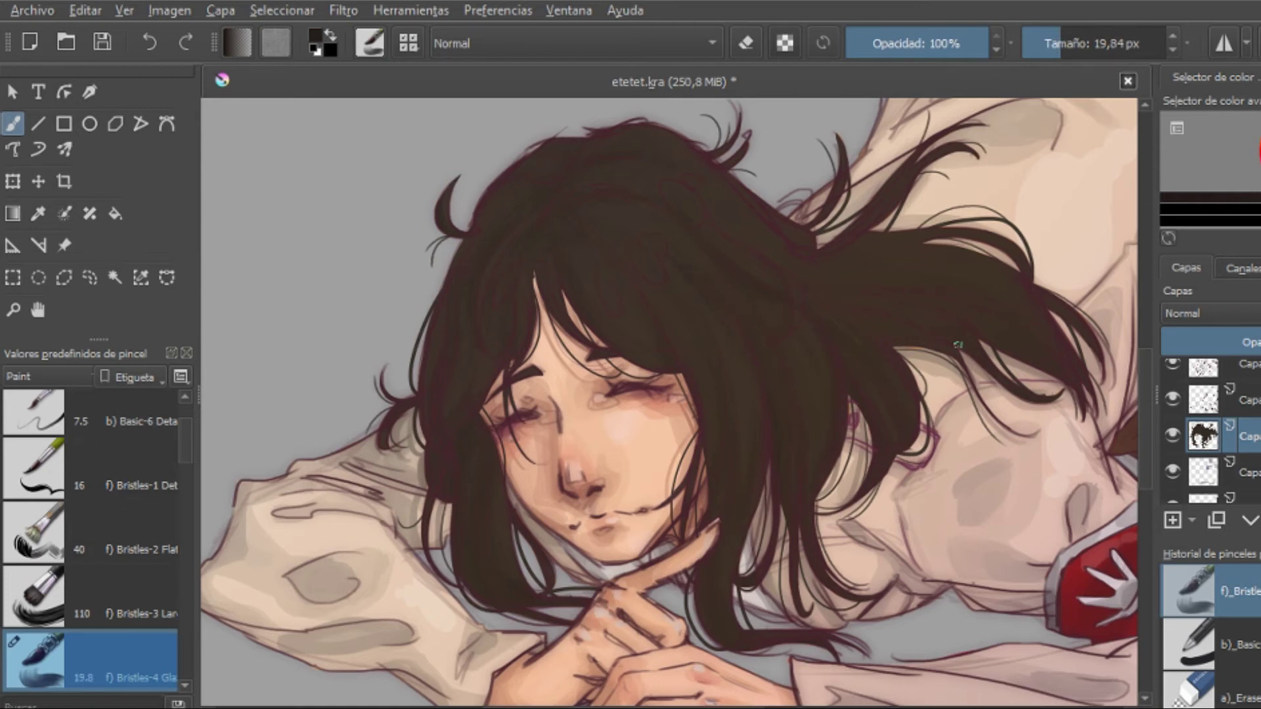
Step: Darken the back of the hair and the loose locks over the shirt with the glaze brush at 47.01 and 70.72 px
{"action": "scroll", "coordinate": [600, 293], "scroll_direction": "right", "scroll_amount": 3}
{"action": "key", "text": "bracketright"}
{"action": "key", "text": "bracketright"}
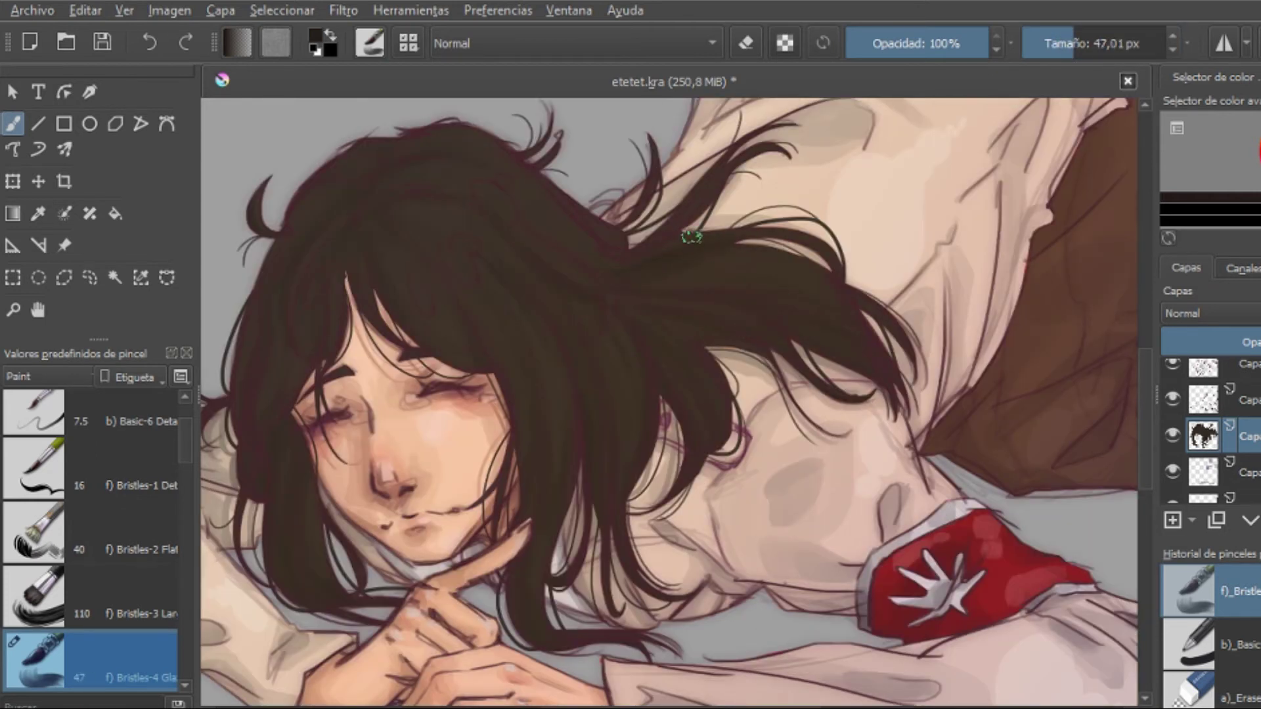
{"action": "scroll", "coordinate": [700, 247], "scroll_direction": "up", "scroll_amount": 1}
{"action": "key", "text": "bracketright"}
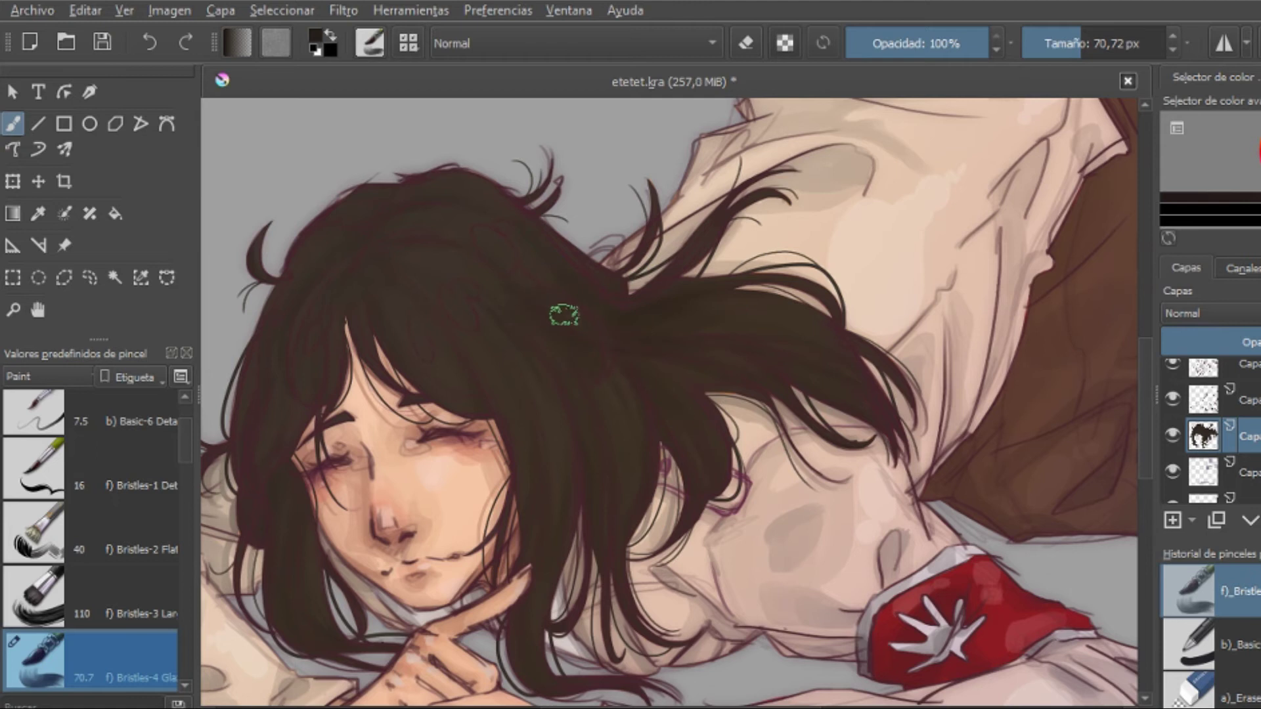
{"action": "scroll", "coordinate": [506, 401], "scroll_direction": "left", "scroll_amount": 2}
{"action": "key", "text": "minus"}
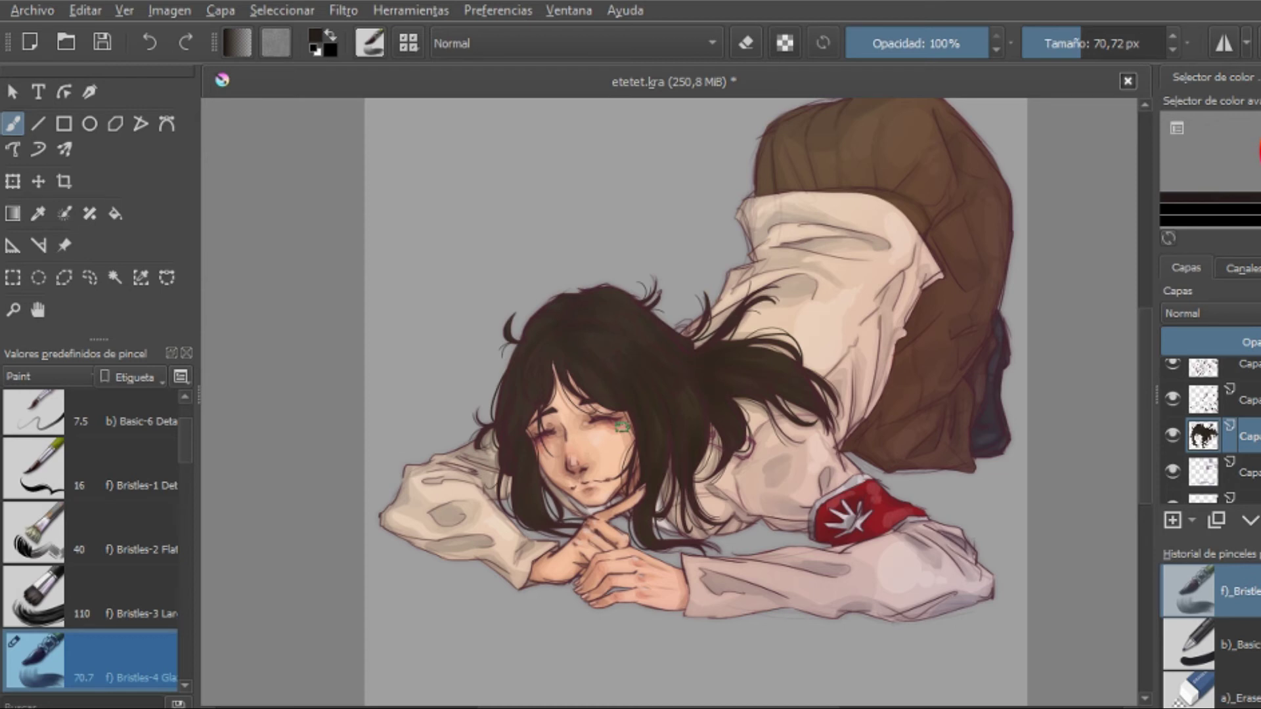
Step: Block in a broad white highlight band across the crown of the hair on a new layer above the hair
{"action": "key", "text": "Insert"}
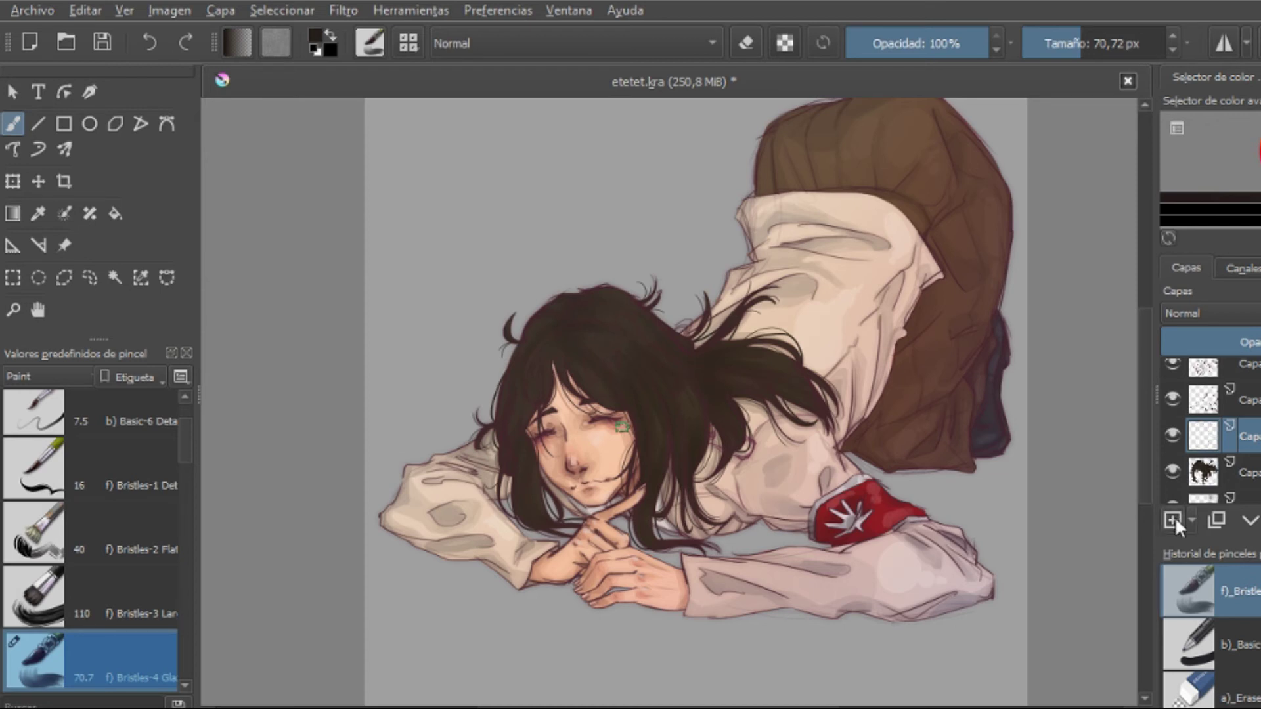
{"action": "key", "text": "x"}
{"action": "key", "text": "slash"}
{"action": "left_click_drag", "start_coordinate": [650, 289], "coordinate": [591, 394]}
{"action": "key", "text": "plus"}
{"action": "key", "text": "slash"}
{"action": "mouse_move", "coordinate": [765, 401]}
{"action": "left_mouse_down"}
{"action": "mouse_move", "coordinate": [676, 281]}
{"action": "mouse_move", "coordinate": [535, 358]}
{"action": "left_mouse_up"}
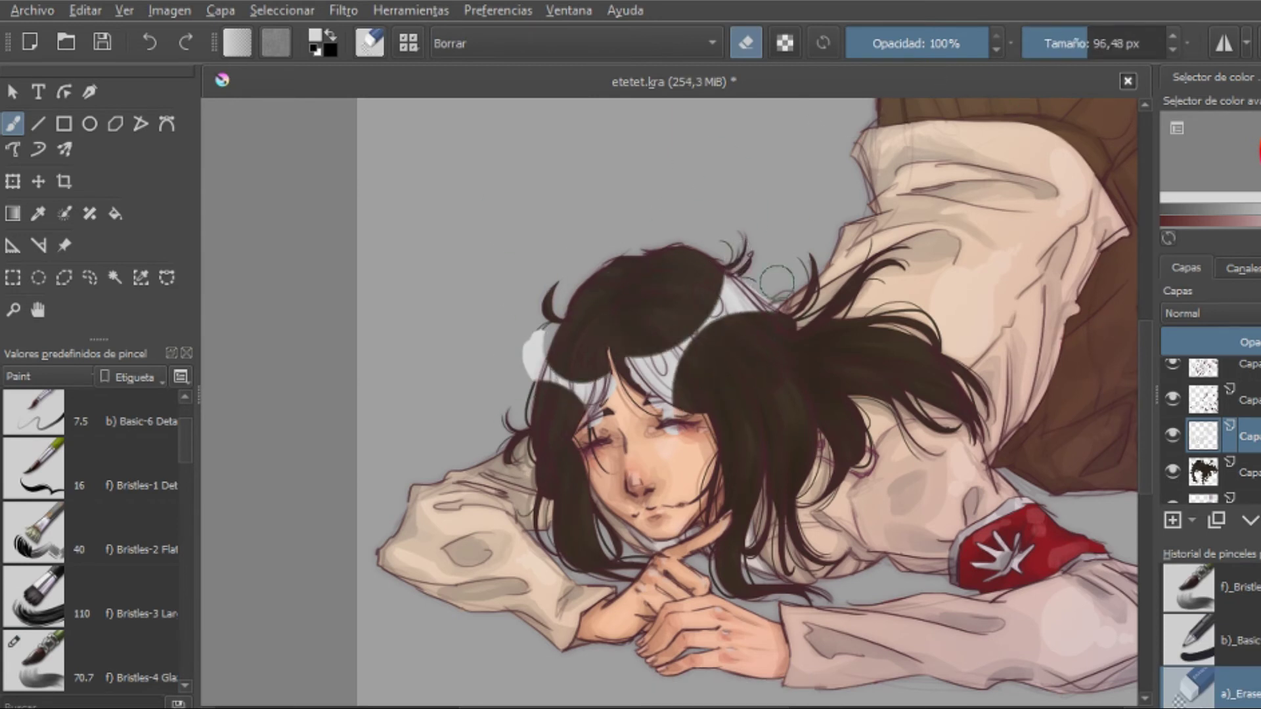
Step: Trim the white hair highlight with the circle eraser at 96.48 px, lower its layer's opacity and reduce the eraser to 33.80 px
{"action": "left_click_drag", "start_coordinate": [739, 260], "coordinate": [775, 289]}
{"action": "key", "text": "bracketleft"}
{"action": "key", "text": "bracketleft"}
{"action": "key", "text": "bracketleft"}
{"action": "key", "text": "bracketleft"}
{"action": "key", "text": "bracketleft"}
{"action": "key", "text": "bracketleft"}
{"action": "key", "text": "Delete"}
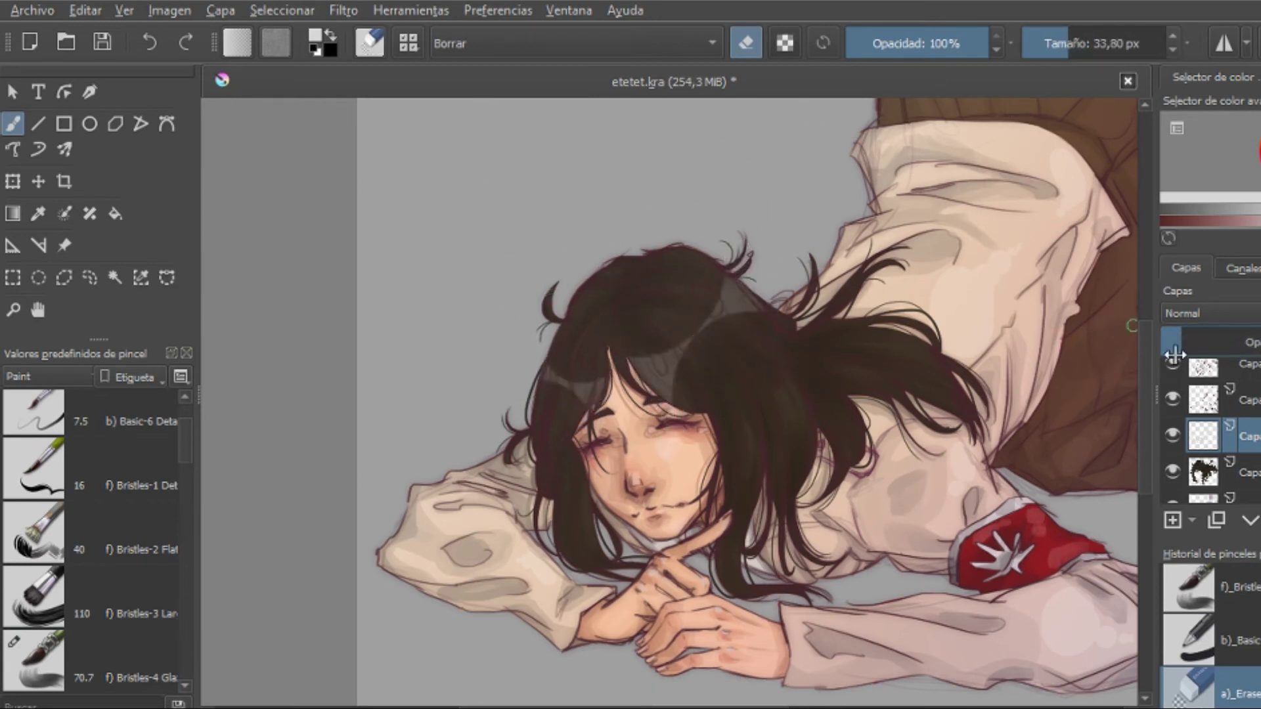
Step: Show all brush presets and darken the hair on its layer with the black soft airbrush at 376.06 px
{"action": "left_click", "coordinate": [1173, 520]}
{"action": "key", "text": "x"}
{"action": "left_click", "coordinate": [46, 375]}
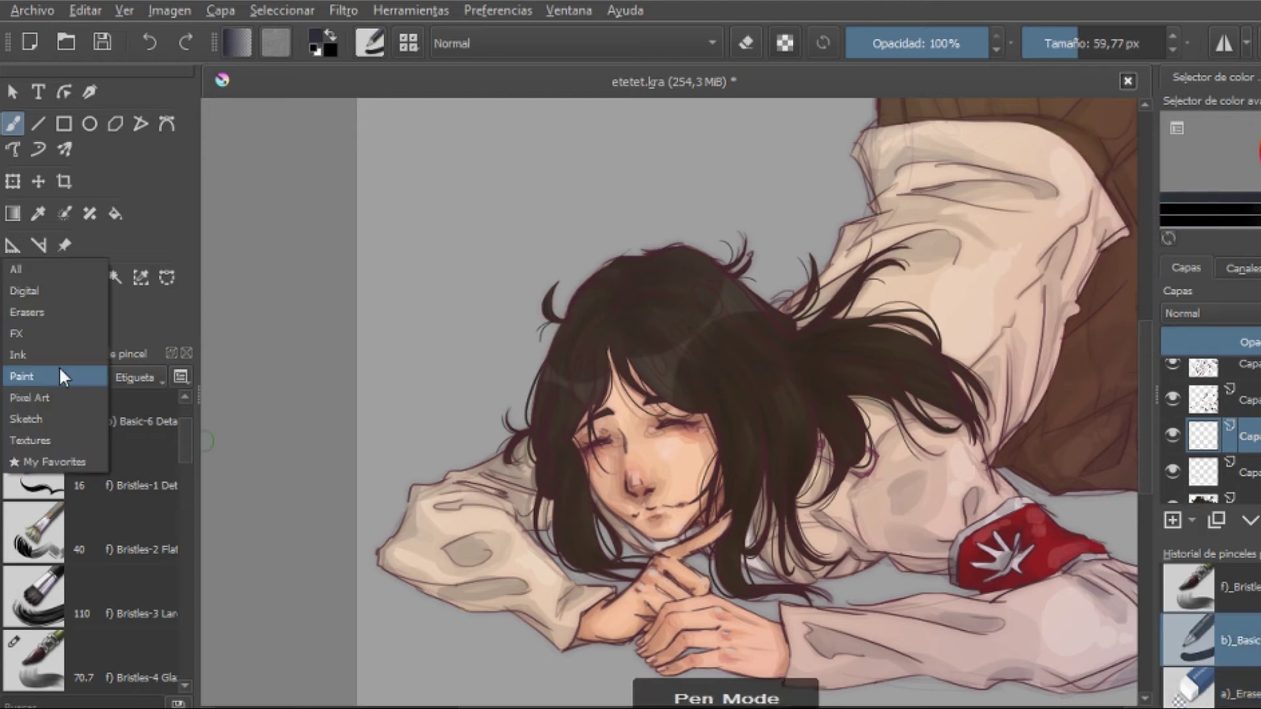
{"action": "left_click", "coordinate": [14, 272]}
{"action": "left_click", "coordinate": [122, 532]}
{"action": "left_click", "coordinate": [1208, 313]}
{"action": "left_click", "coordinate": [1195, 460]}
{"action": "left_click_drag", "start_coordinate": [760, 366], "coordinate": [630, 250]}
{"action": "left_click_drag", "start_coordinate": [788, 611], "coordinate": [972, 282]}
{"action": "scroll", "coordinate": [973, 495], "scroll_direction": "down", "scroll_amount": 5}
{"action": "key", "text": "e"}
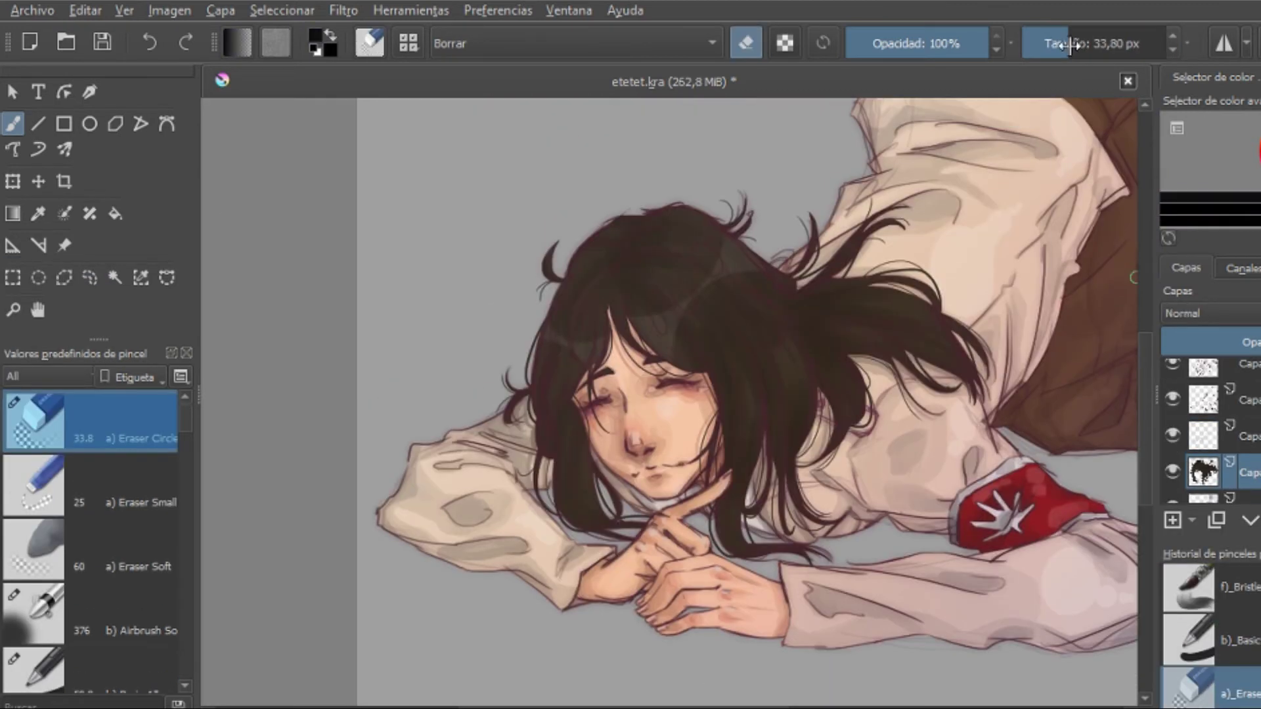
{"action": "key", "text": "/"}
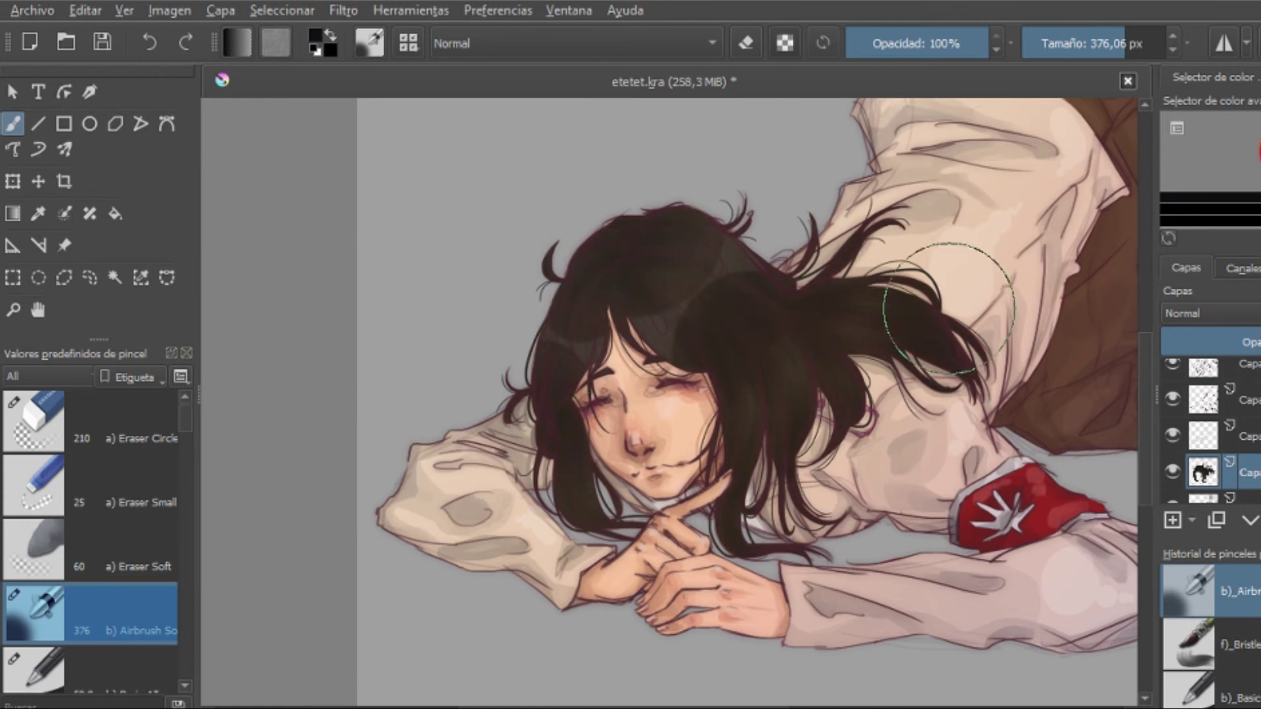
Step: Airbrush a soft yellowish glow over the hair at 309.87 px on a layer set to Luz suave (SVG)
{"action": "left_click", "coordinate": [1202, 436]}
{"action": "left_click", "coordinate": [1214, 151]}
{"action": "left_click_drag", "start_coordinate": [644, 288], "coordinate": [722, 276]}
{"action": "key", "text": "bracketleft"}
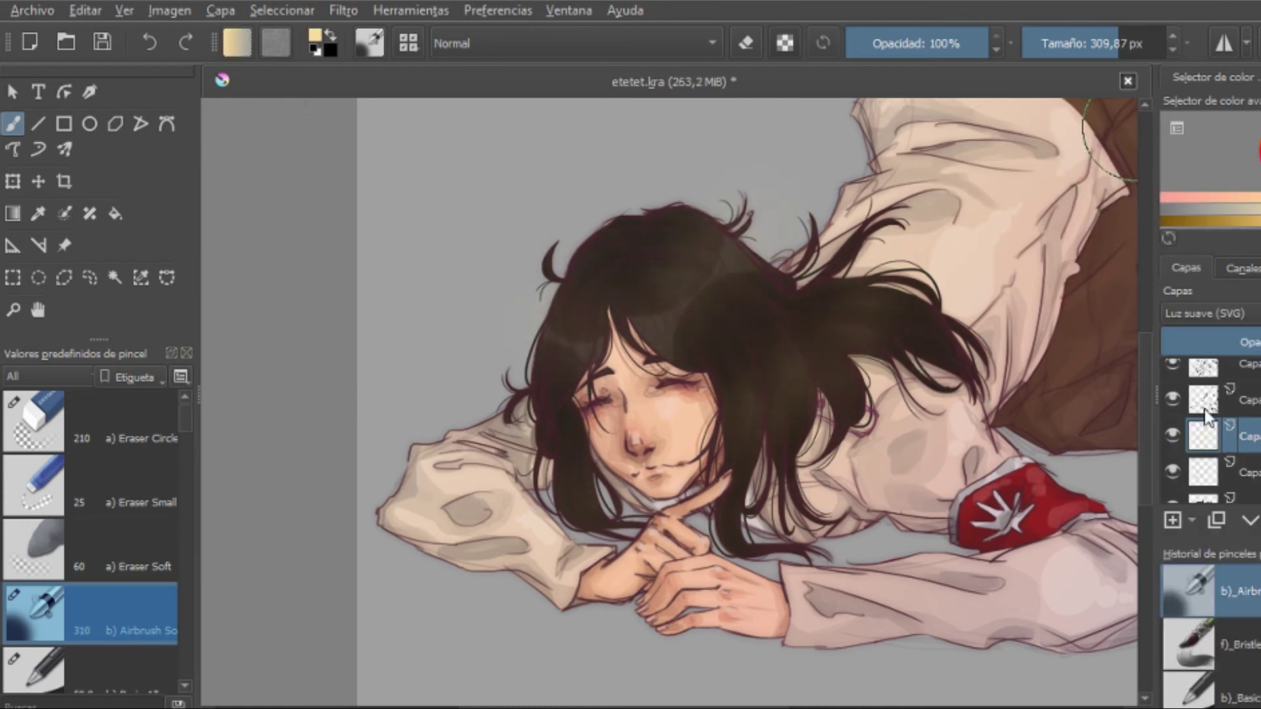
{"action": "key", "text": "/"}
{"action": "key", "text": "minus"}
Step: Rework the dark curl details on the crown of the hair with the Basic-1 brush at 59.77 and 25.22 px
{"action": "left_click", "coordinate": [1173, 443]}
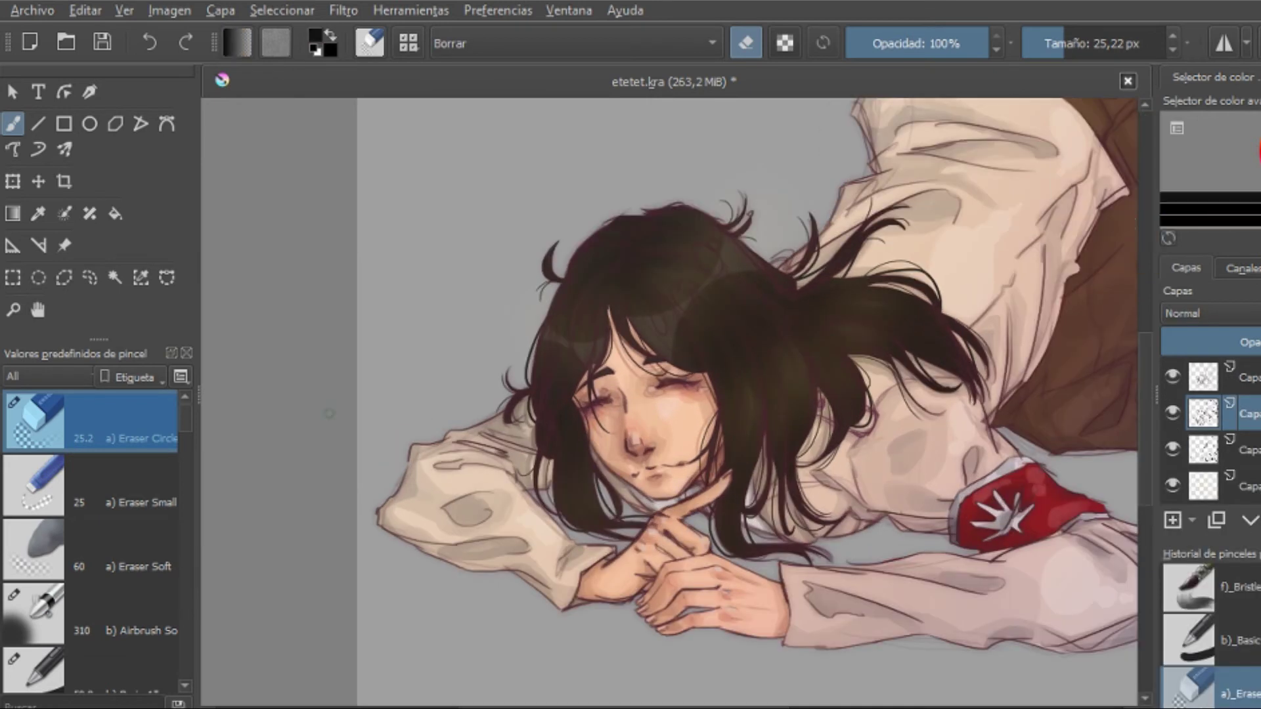
{"action": "key", "text": "slash"}
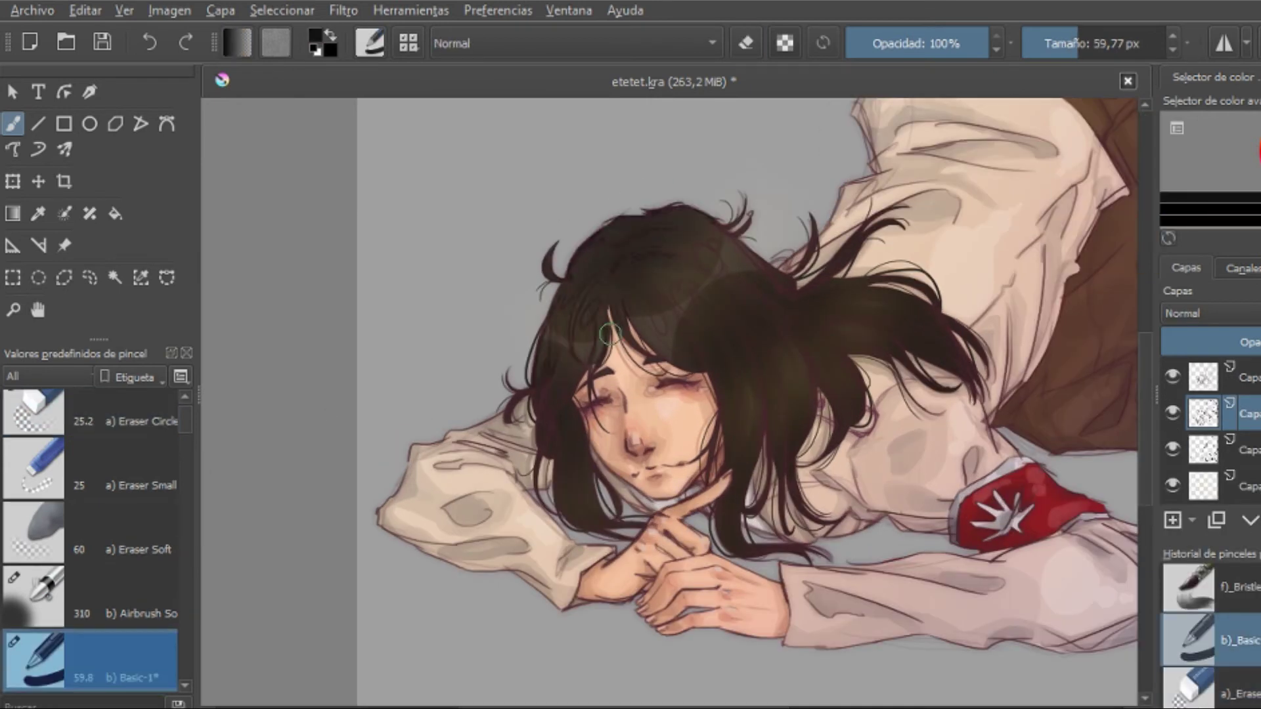
{"action": "left_click_drag", "start_coordinate": [1067, 44], "coordinate": [1077, 42]}
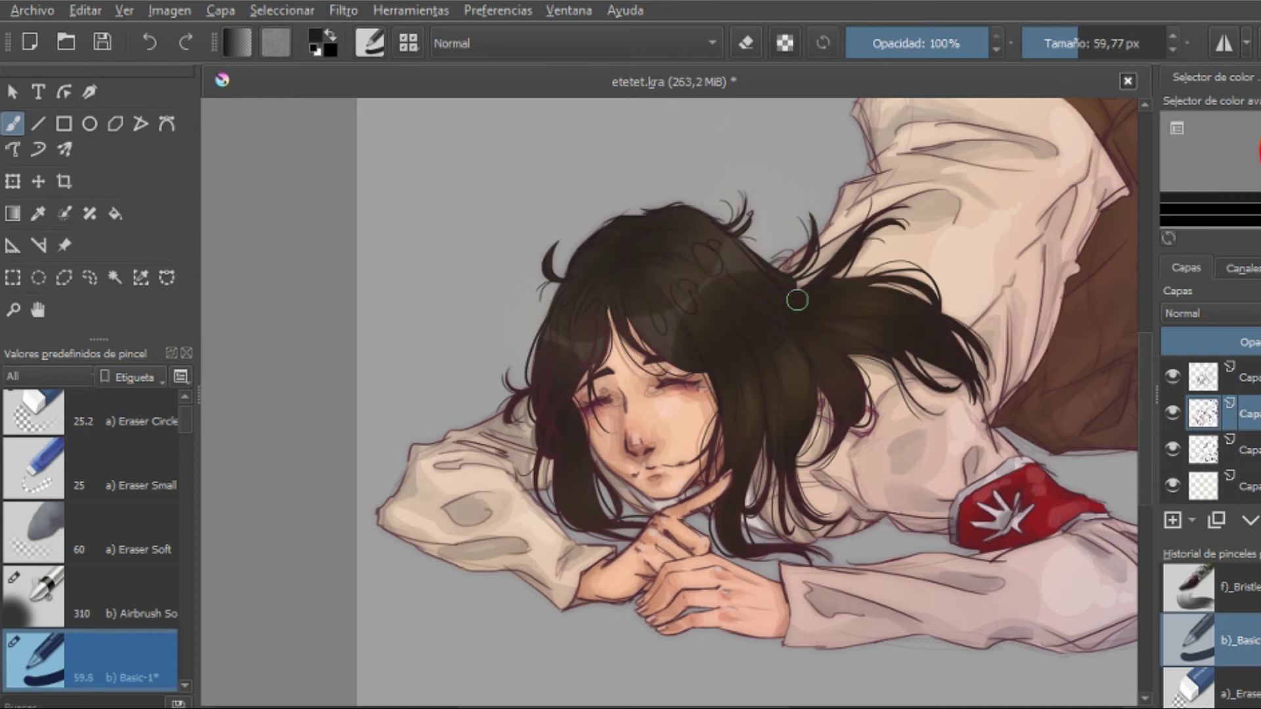
{"action": "key", "text": "bracketleft"}
{"action": "key", "text": "bracketleft"}
{"action": "key", "text": "bracketleft"}
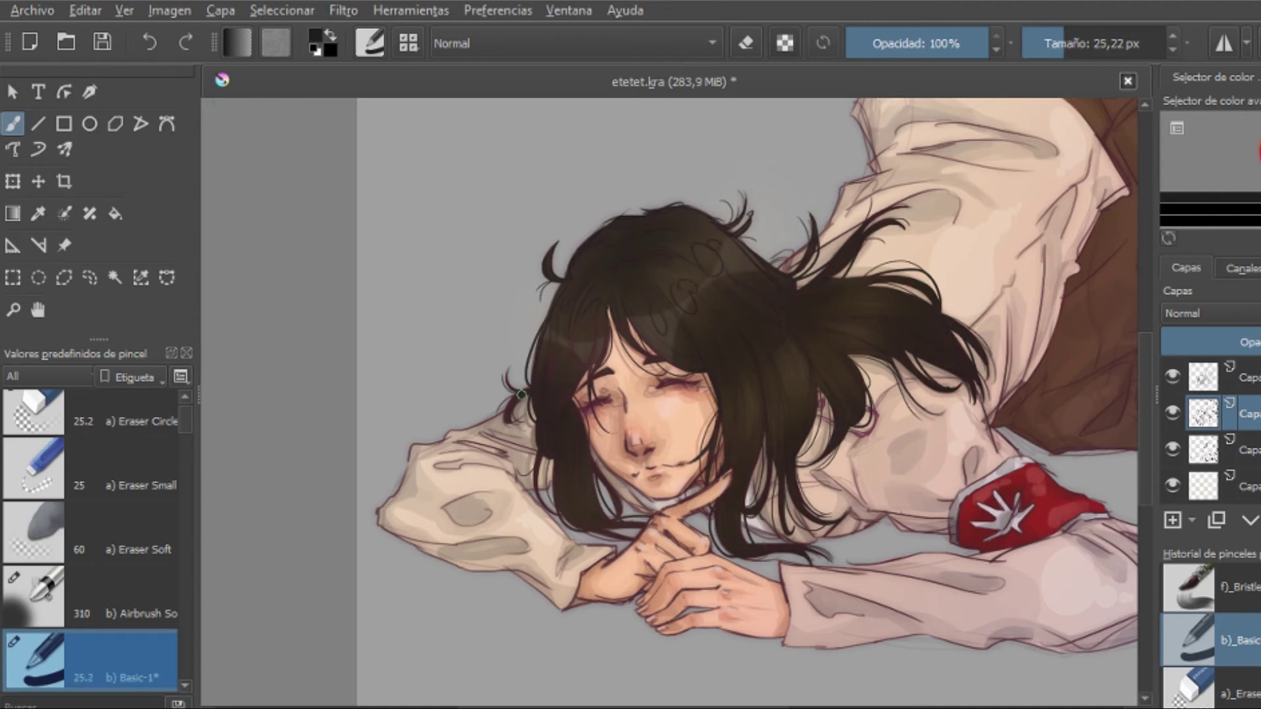
Step: Dab off-white oval highlights over the hair on a new layer with the Basic-1 brush down to 19.84 px, and lower the layer's opacity
{"action": "key", "text": "Insert"}
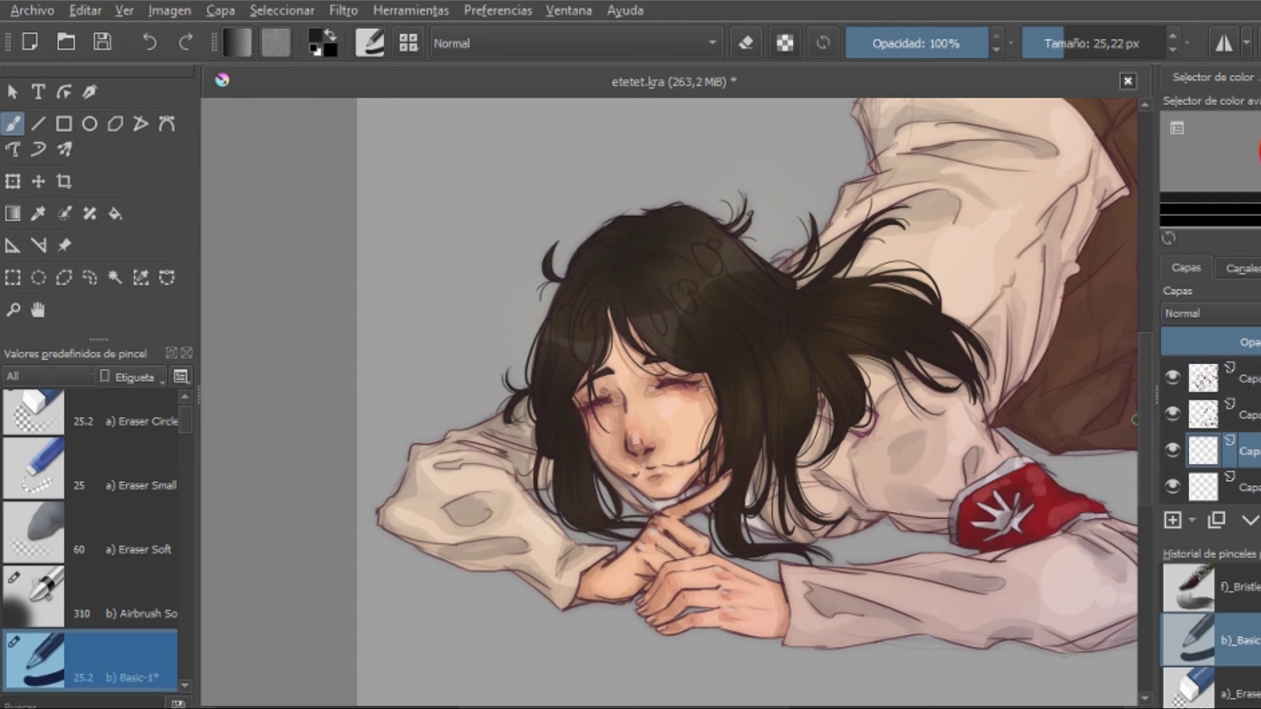
{"action": "key", "text": "x"}
{"action": "left_click", "coordinate": [684, 297]}
{"action": "left_click", "coordinate": [660, 318]}
{"action": "left_click", "coordinate": [707, 258]}
{"action": "left_click", "coordinate": [591, 312]}
{"action": "key", "text": "bracketleft"}
{"action": "key", "text": "bracketleft"}
{"action": "left_click_drag", "start_coordinate": [1238, 342], "coordinate": [1193, 346]}
{"action": "key", "text": "minus"}
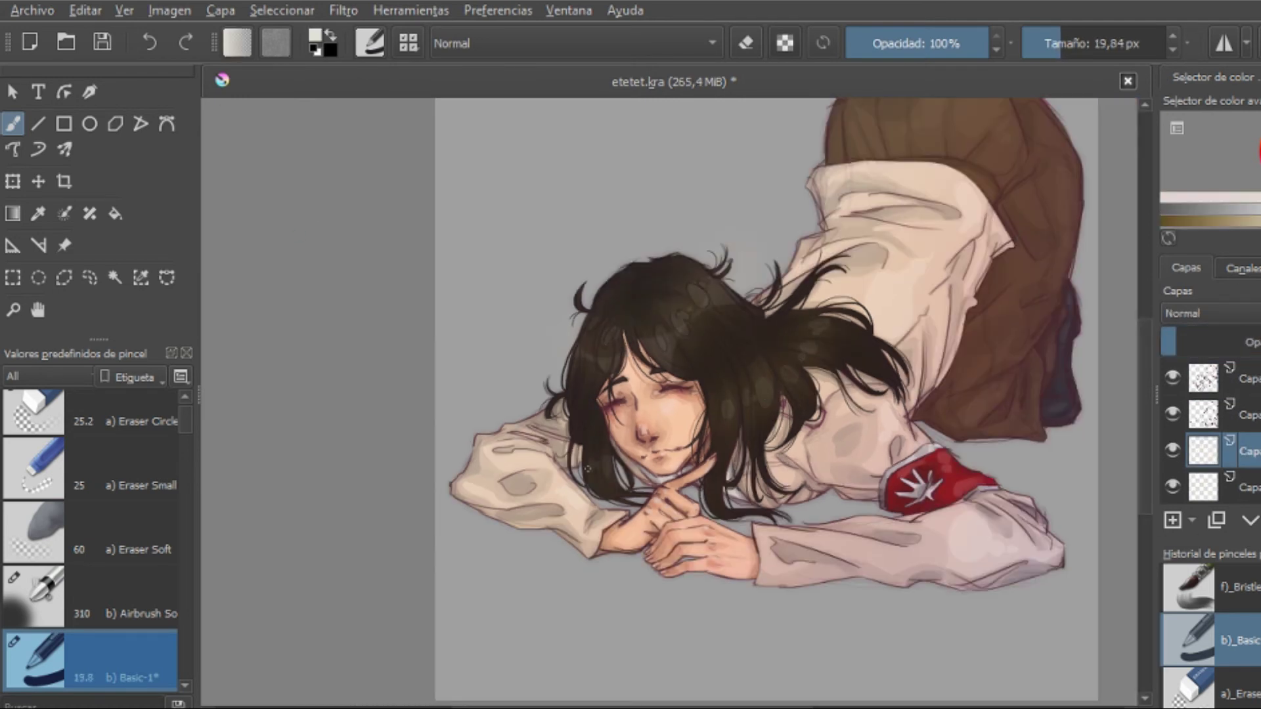
{"action": "scroll", "coordinate": [1144, 330], "scroll_direction": "up", "scroll_amount": 2}
{"action": "key", "text": "minus"}
{"action": "left_click", "coordinate": [1172, 378]}
{"action": "left_click", "coordinate": [1172, 378]}
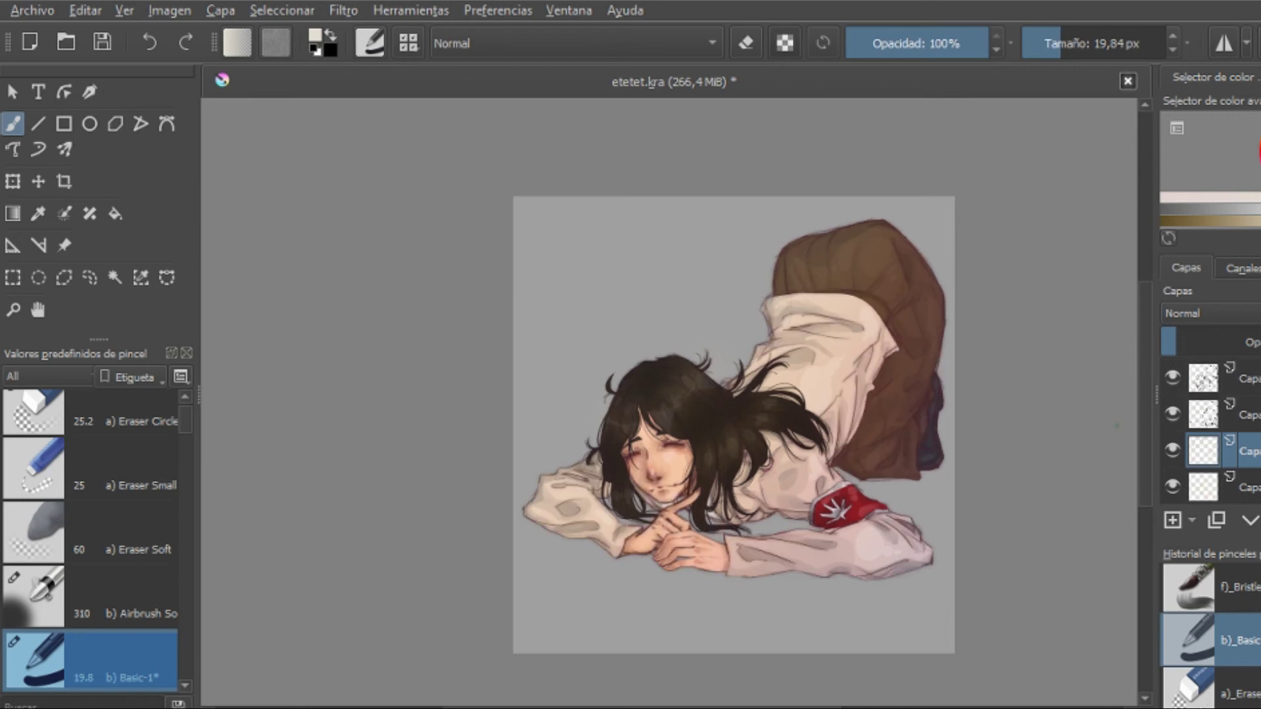
Step: Limit the brush presets to the Paint tag and pick the Bristles-4 brush for overpainting on the top layer
{"action": "scroll", "coordinate": [1238, 483], "scroll_direction": "down", "scroll_amount": 2}
{"action": "key", "text": "plus"}
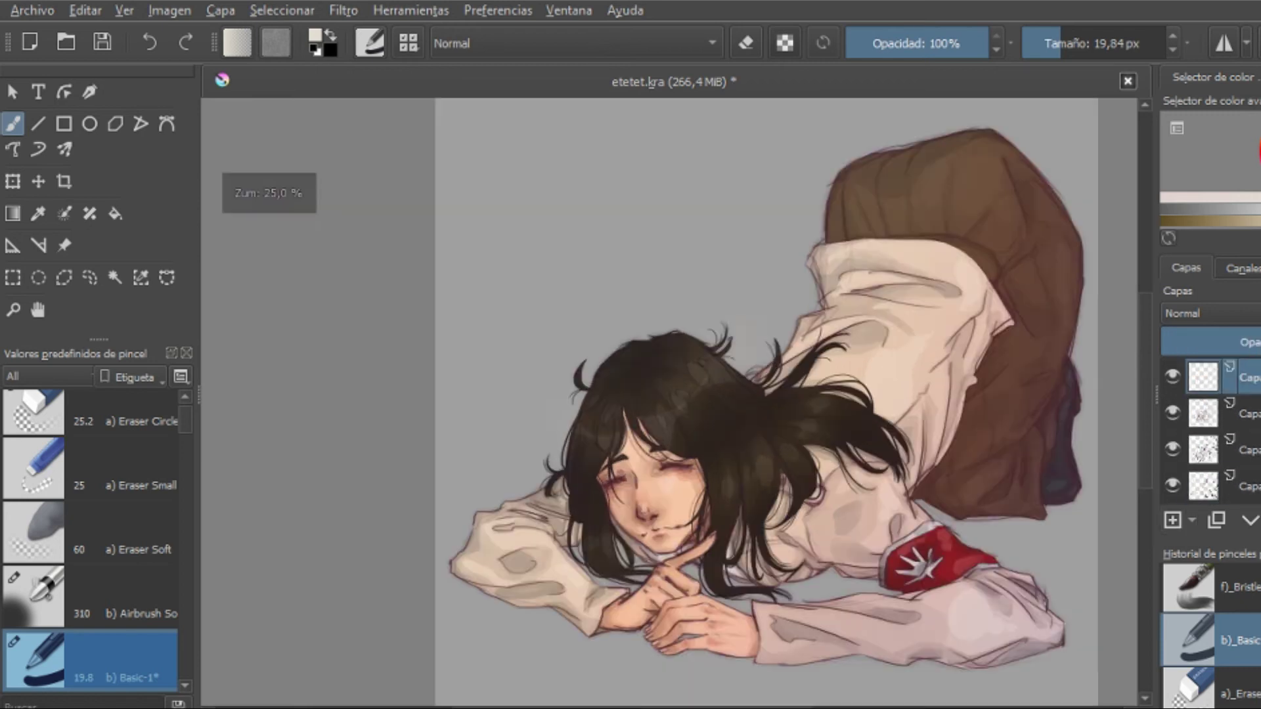
{"action": "left_click", "coordinate": [36, 376]}
{"action": "left_click", "coordinate": [21, 483]}
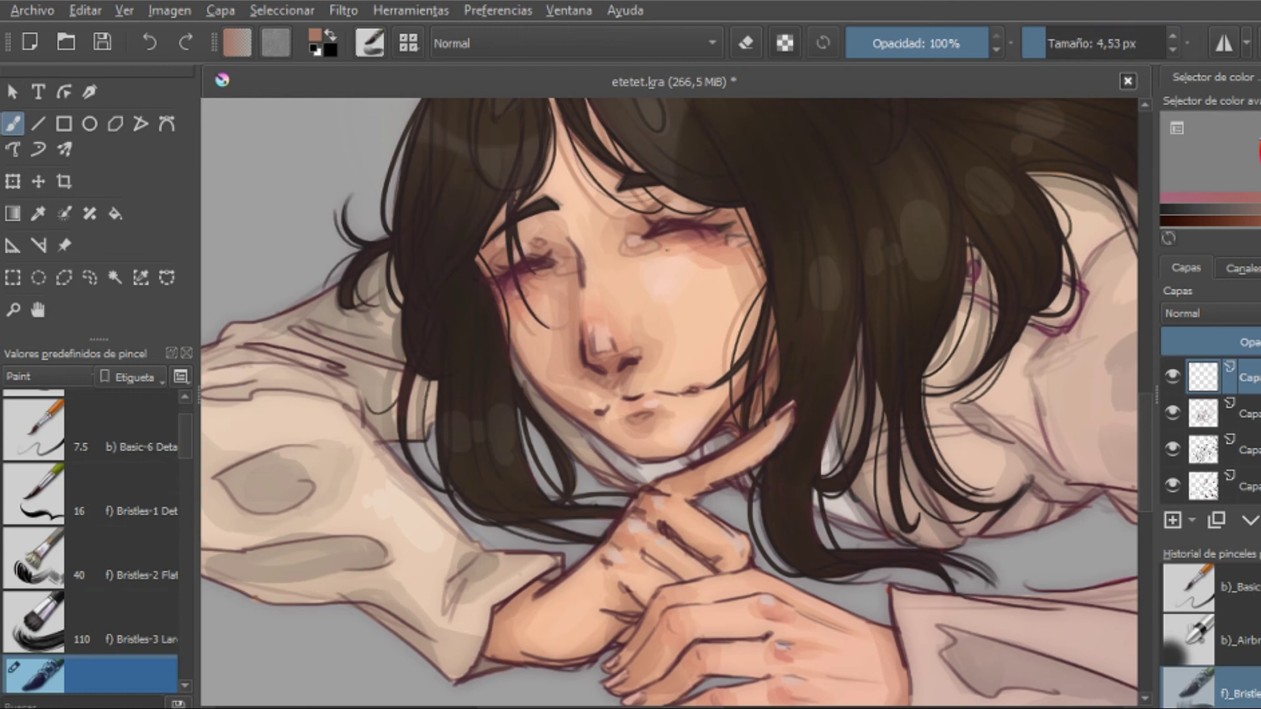
Step: Soften the dark lines of the nose and chin with sampled skin tones using the Bristles-4 brush at 9.34 px
{"action": "left_click", "coordinate": [598, 252], "text": "ctrl"}
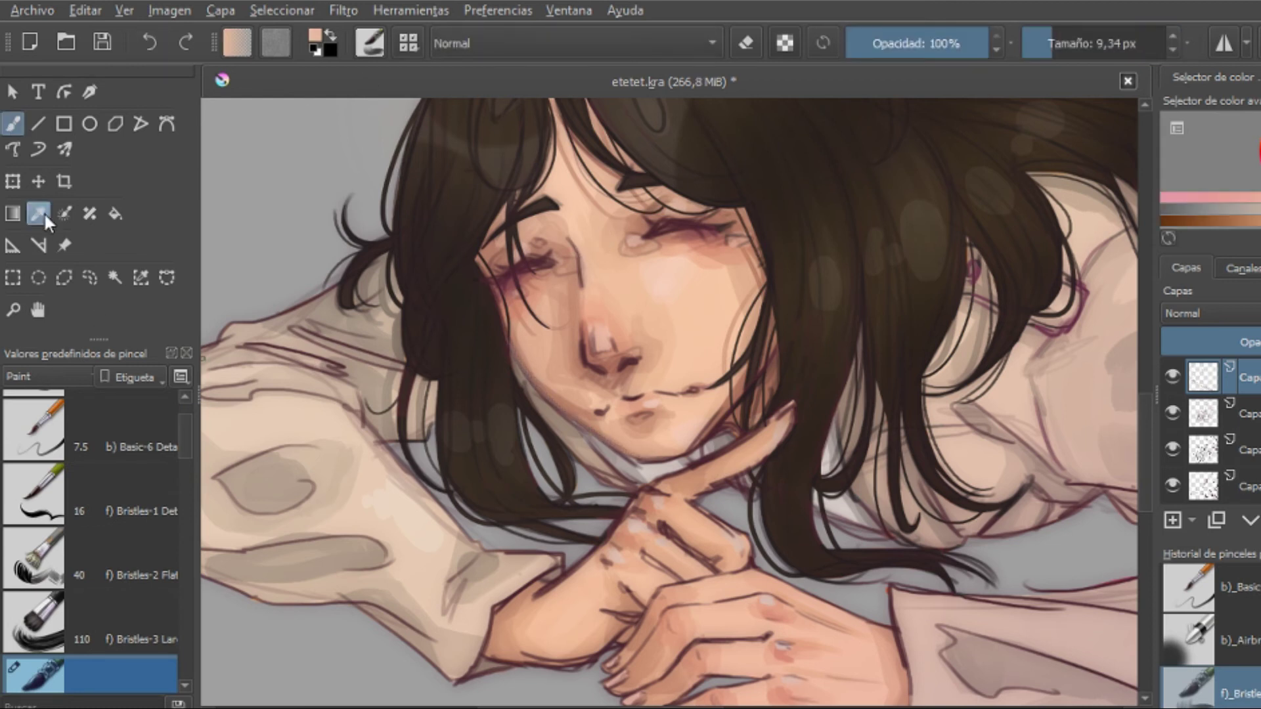
{"action": "left_click", "coordinate": [586, 345], "text": "ctrl"}
{"action": "left_click_drag", "start_coordinate": [677, 440], "coordinate": [687, 442]}
{"action": "left_click", "coordinate": [685, 447], "text": "ctrl"}
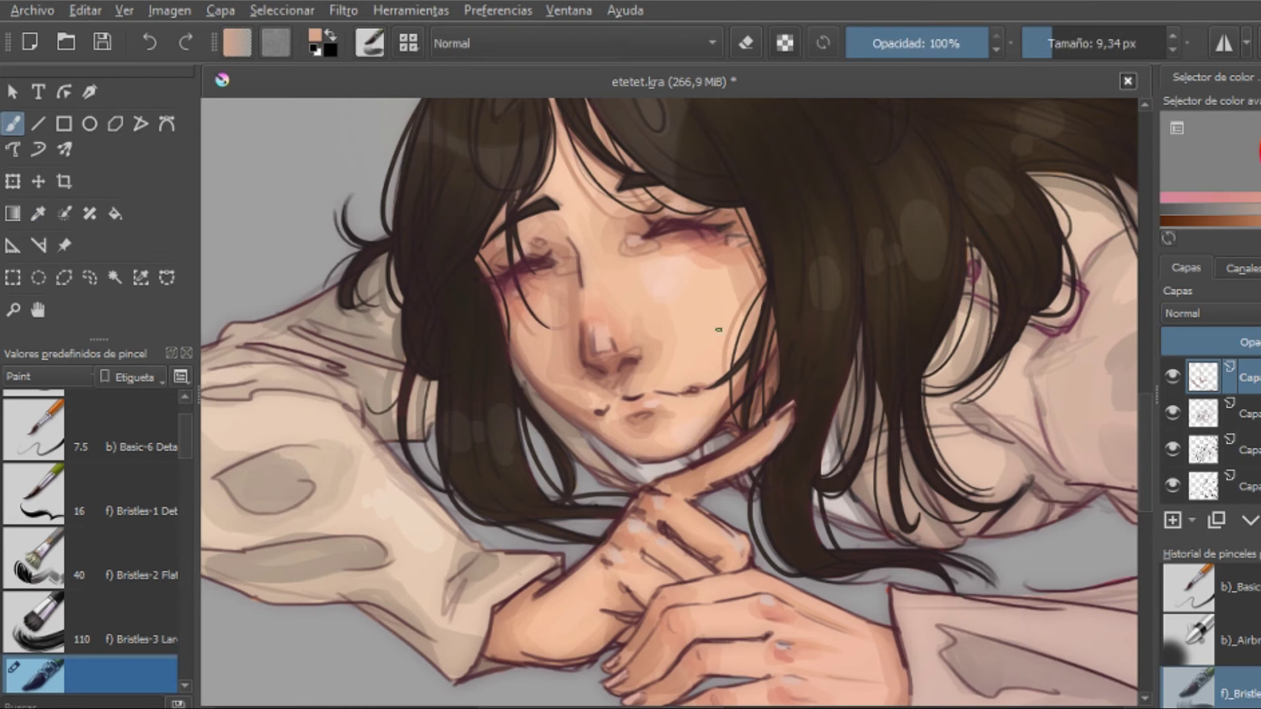
{"action": "left_click", "coordinate": [734, 409], "text": "ctrl"}
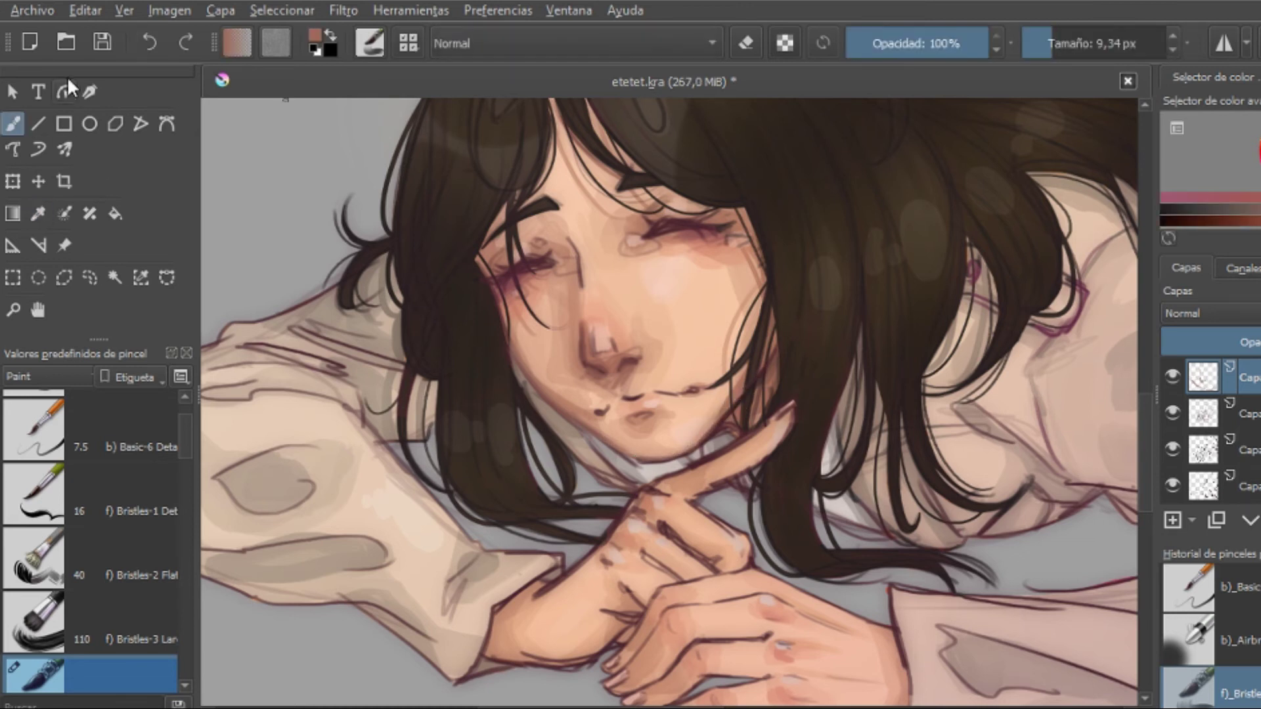
Step: Try painting a light sampled skin tone over the hair strands beside the girl's cheek
{"action": "left_click", "coordinate": [690, 449], "text": "ctrl"}
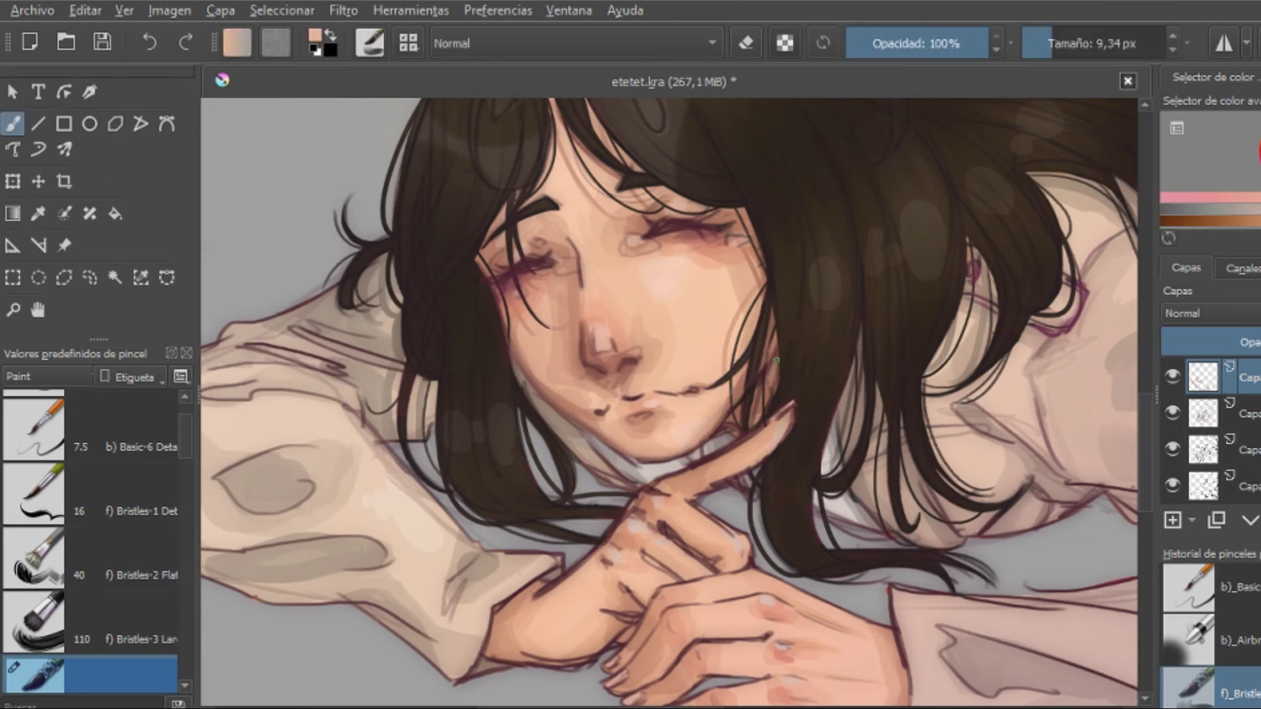
{"action": "key", "text": "slash"}
{"action": "key", "text": "slash"}
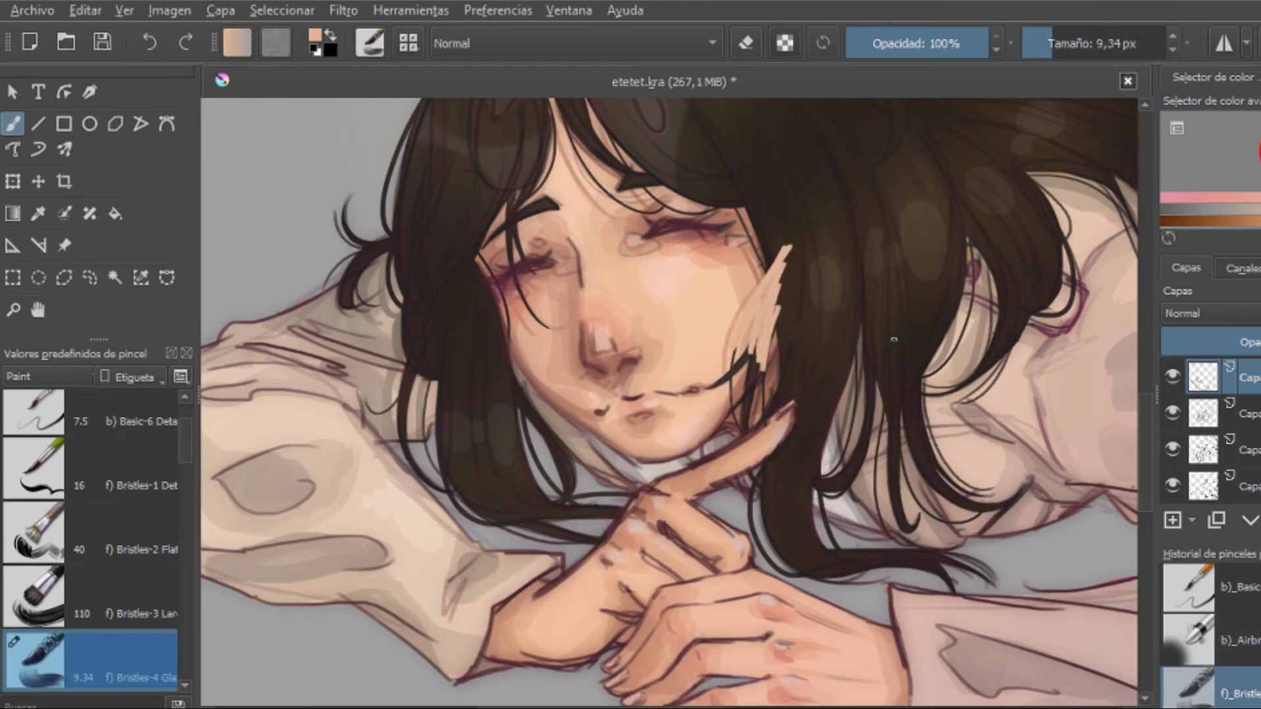
{"action": "key", "text": "slash"}
{"action": "key", "text": "slash"}
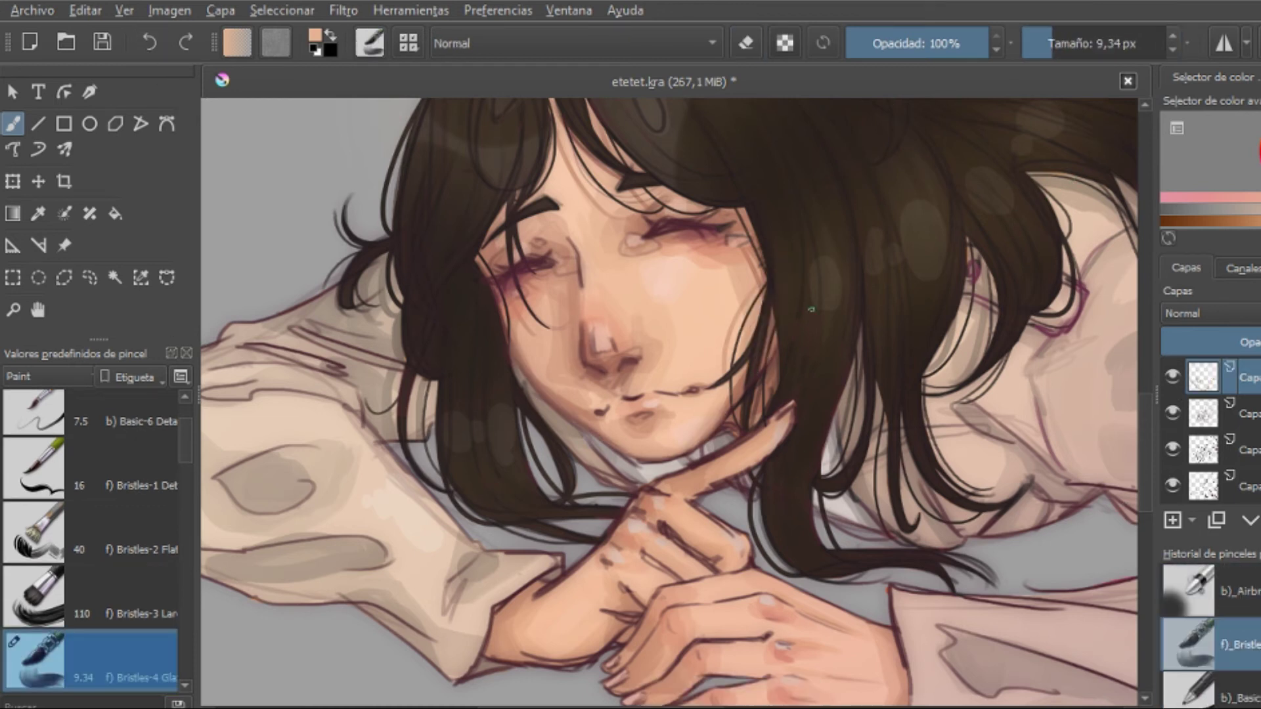
Step: Paint over the nose bridge line with skin tones sampled around the inner eye
{"action": "left_click", "coordinate": [569, 234], "text": "ctrl"}
{"action": "scroll", "coordinate": [563, 248], "scroll_direction": "up", "scroll_amount": 1}
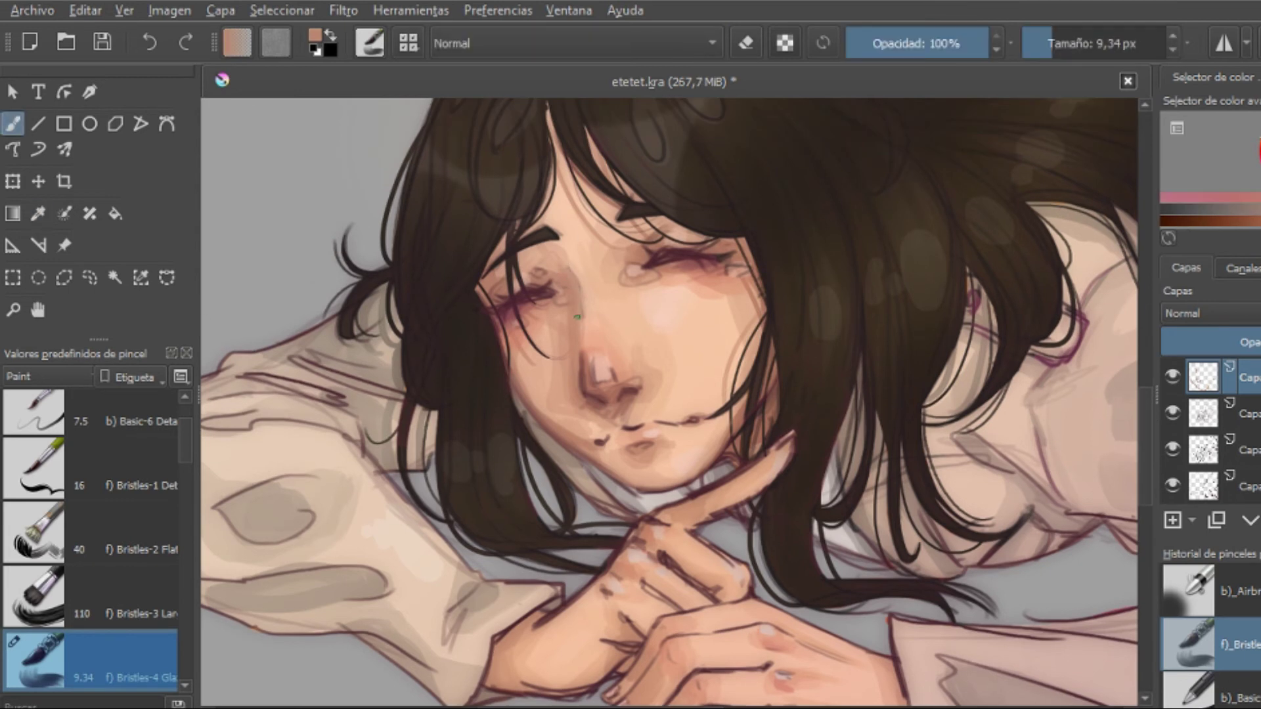
{"action": "key", "text": "e"}
{"action": "key", "text": "e"}
{"action": "left_click", "coordinate": [575, 293], "text": "ctrl"}
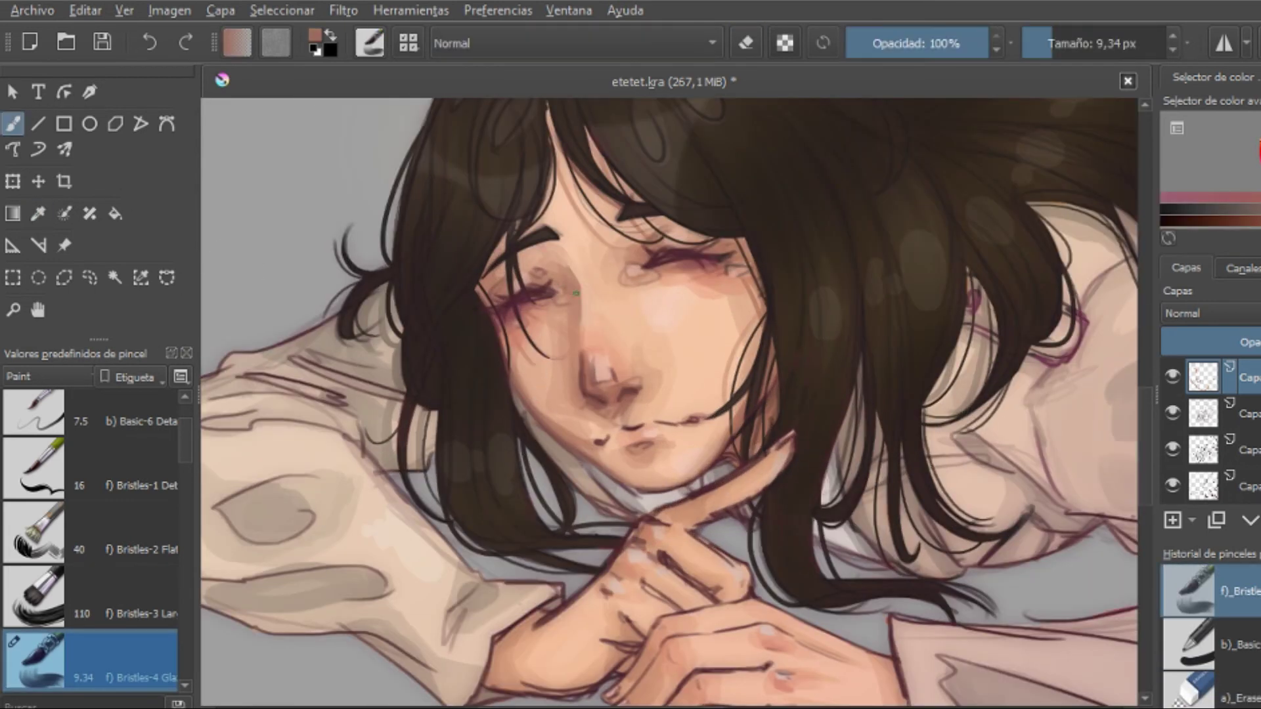
Step: Soften the dark outlines of the raised index finger under the chin with sampled skin tones
{"action": "scroll", "coordinate": [670, 401], "scroll_direction": "down", "scroll_amount": 3}
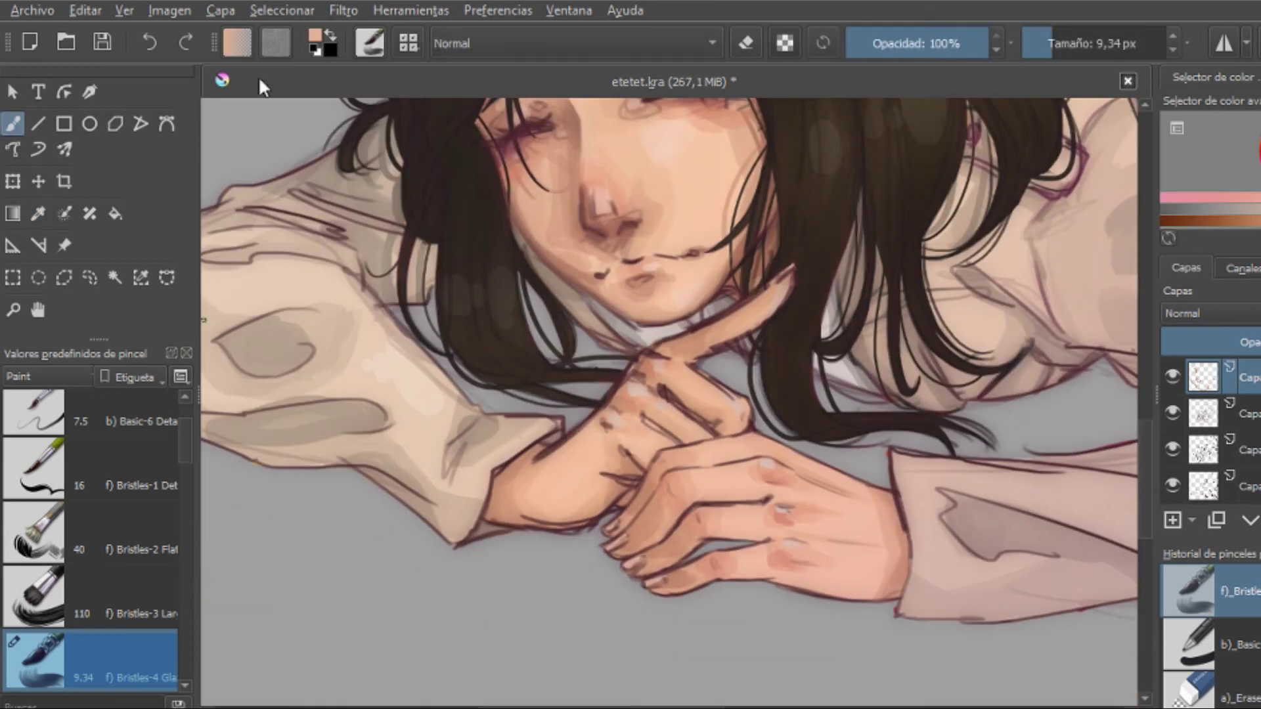
{"action": "left_click", "coordinate": [614, 404], "text": "ctrl"}
{"action": "key", "text": "b"}
{"action": "left_click", "coordinate": [702, 229], "text": "ctrl"}
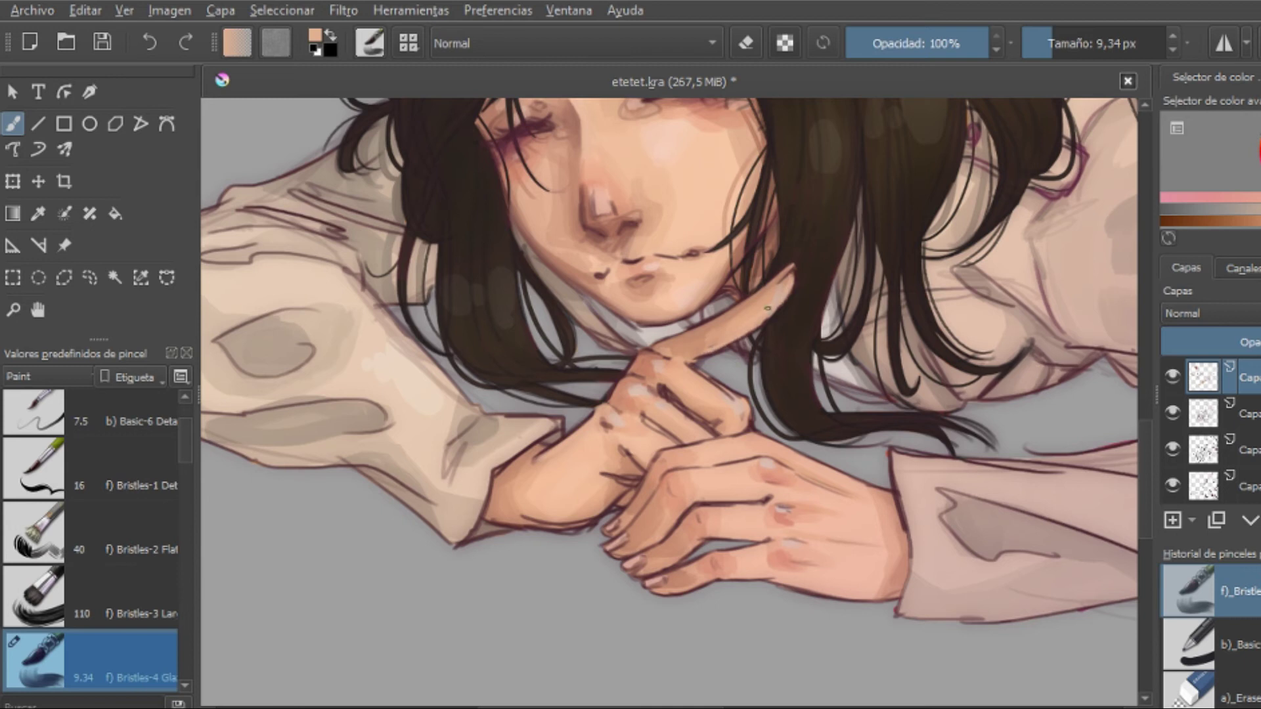
Step: Paint over the dark crease between the pointing hand's fingers with sampled skin tones at 9.34 px
{"action": "scroll", "coordinate": [713, 318], "scroll_direction": "down", "scroll_amount": 2}
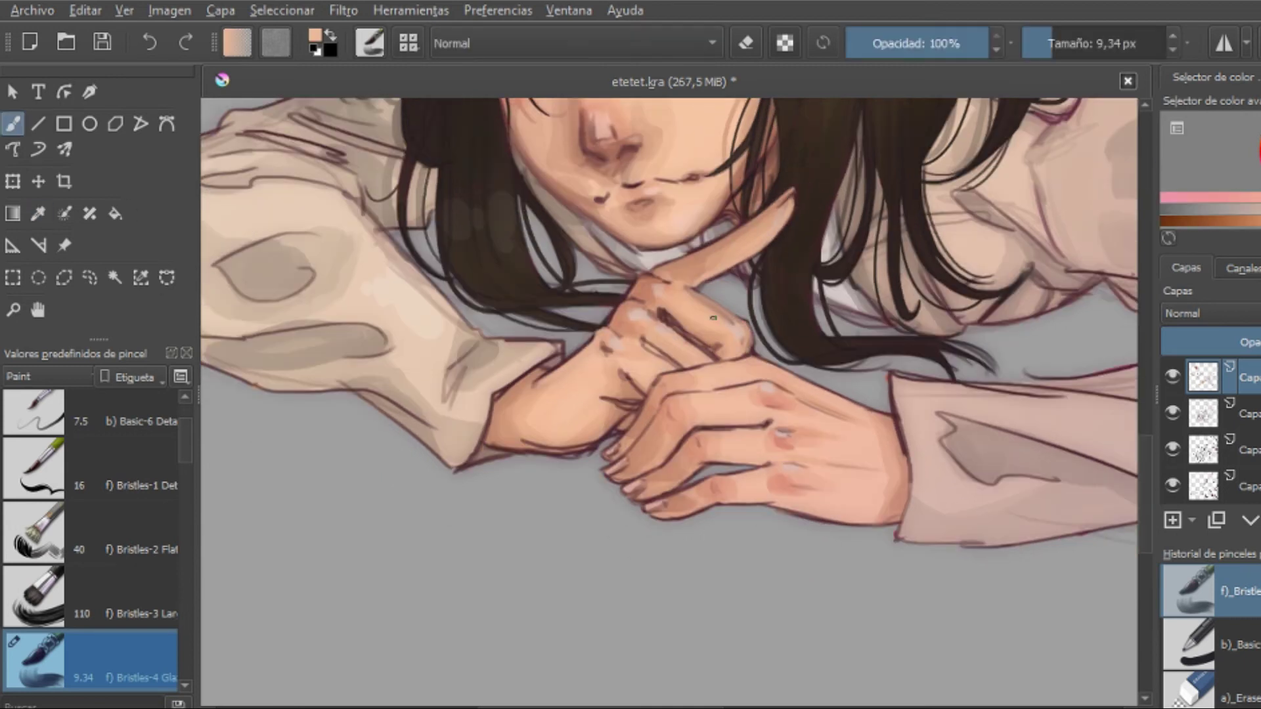
{"action": "left_click", "coordinate": [714, 344], "text": "ctrl"}
{"action": "left_click_drag", "start_coordinate": [656, 310], "coordinate": [716, 361]}
{"action": "left_click", "coordinate": [670, 316], "text": "ctrl"}
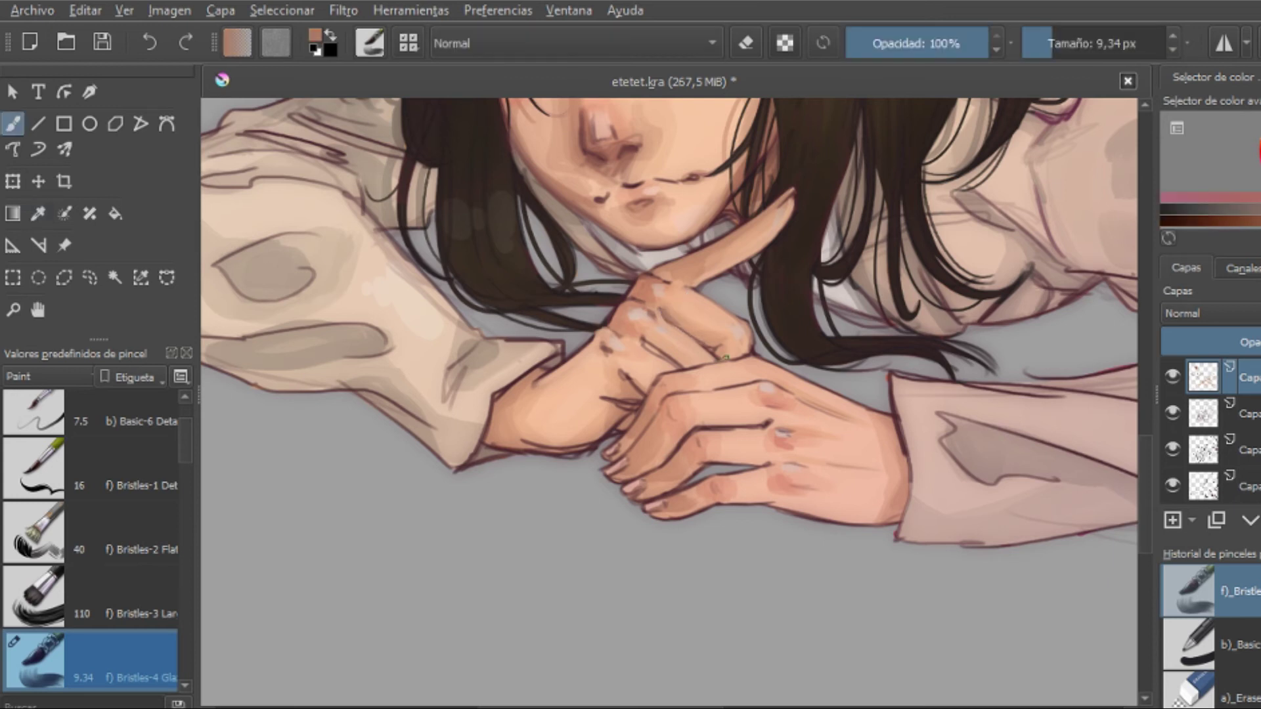
Step: Cover the pointing hand's lower wrist outline with sampled skin tones, varying the Bristles-4 brush between 15.28 and 12.67 px
{"action": "key", "text": "bracketleft"}
{"action": "key", "text": "bracketleft"}
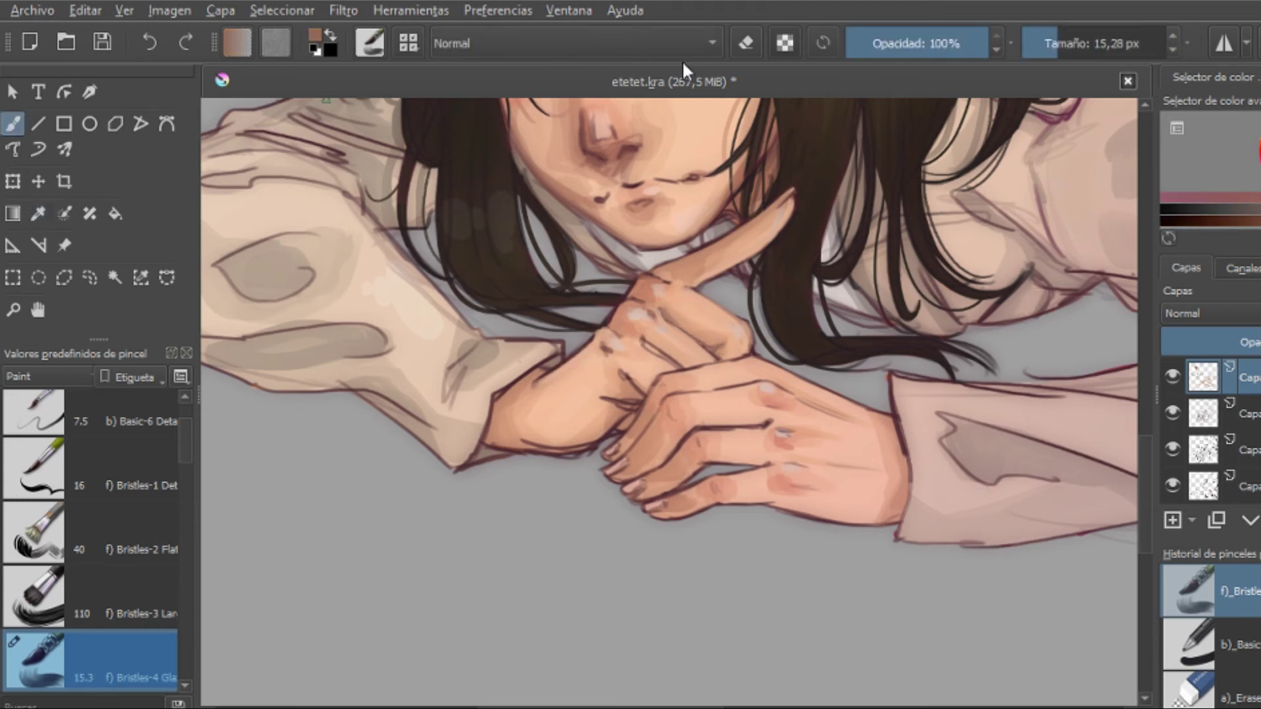
{"action": "left_click", "coordinate": [497, 436], "text": "ctrl"}
{"action": "left_click_drag", "start_coordinate": [564, 452], "coordinate": [497, 437]}
{"action": "key", "text": "bracketright"}
{"action": "key", "text": "bracketright"}
{"action": "key", "text": "bracketright"}
{"action": "key", "text": "bracketright"}
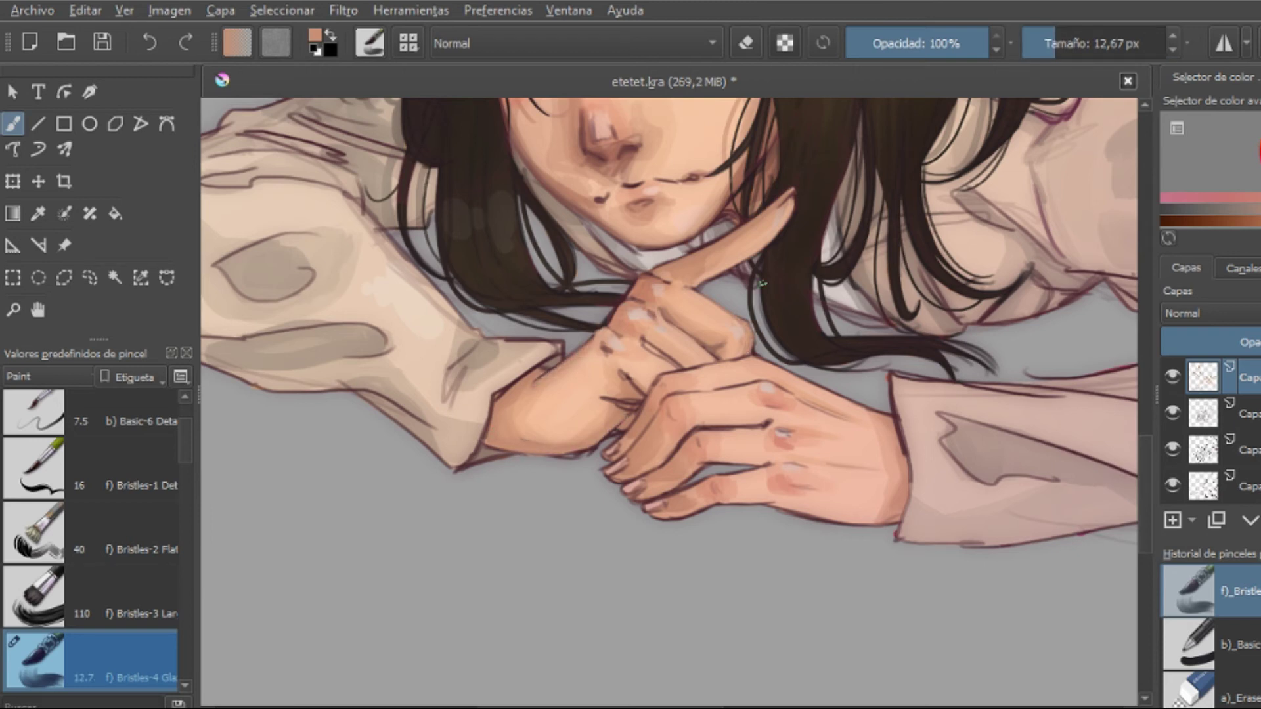
Step: Blend the area where the two hands meet with sampled skin tones, reducing the brush from 13.93 to 6.65 px
{"action": "left_click", "coordinate": [636, 401], "text": "ctrl"}
{"action": "key", "text": "bracketright"}
{"action": "left_click", "coordinate": [690, 341], "text": "ctrl"}
{"action": "key", "text": "bracketleft"}
{"action": "key", "text": "bracketleft"}
{"action": "key", "text": "bracketleft"}
{"action": "key", "text": "bracketleft"}
{"action": "key", "text": "bracketleft"}
{"action": "key", "text": "bracketleft"}
{"action": "key", "text": "bracketleft"}
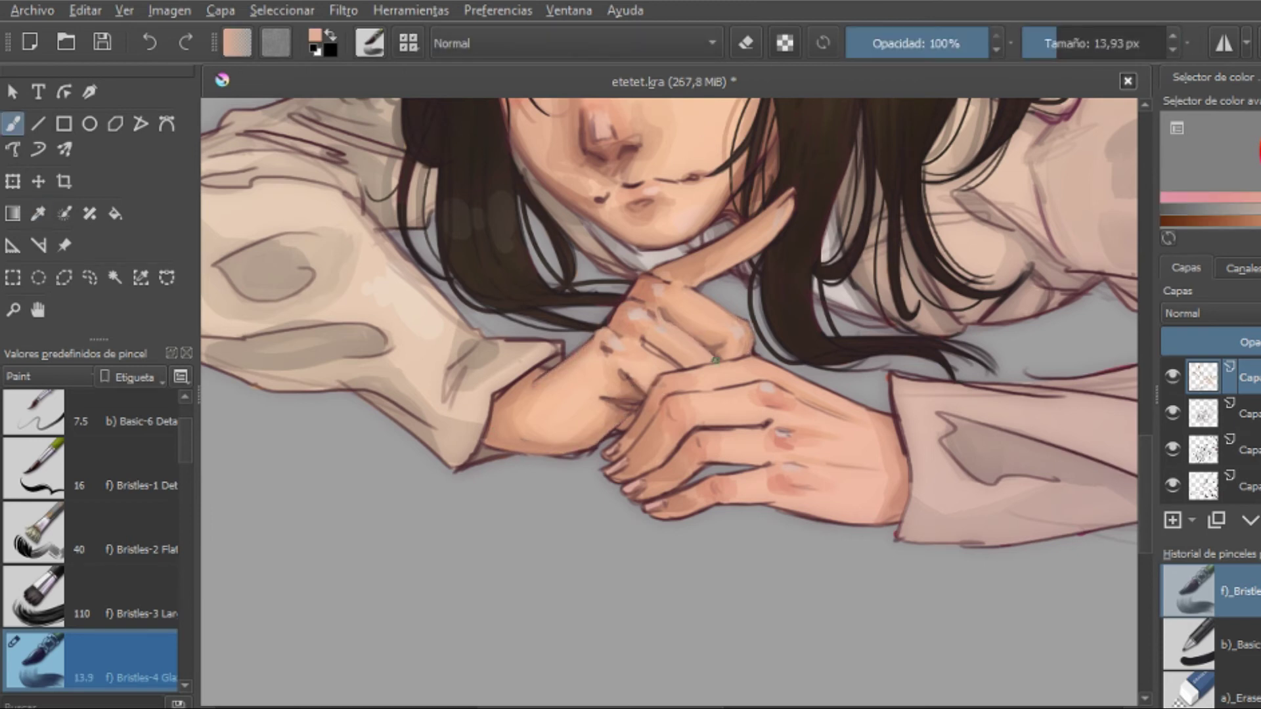
Step: Sample the dark purple line colour and refine the pointing hand's finger creases with the brush at 3.41 px
{"action": "scroll", "coordinate": [1140, 439], "scroll_direction": "down", "scroll_amount": 5}
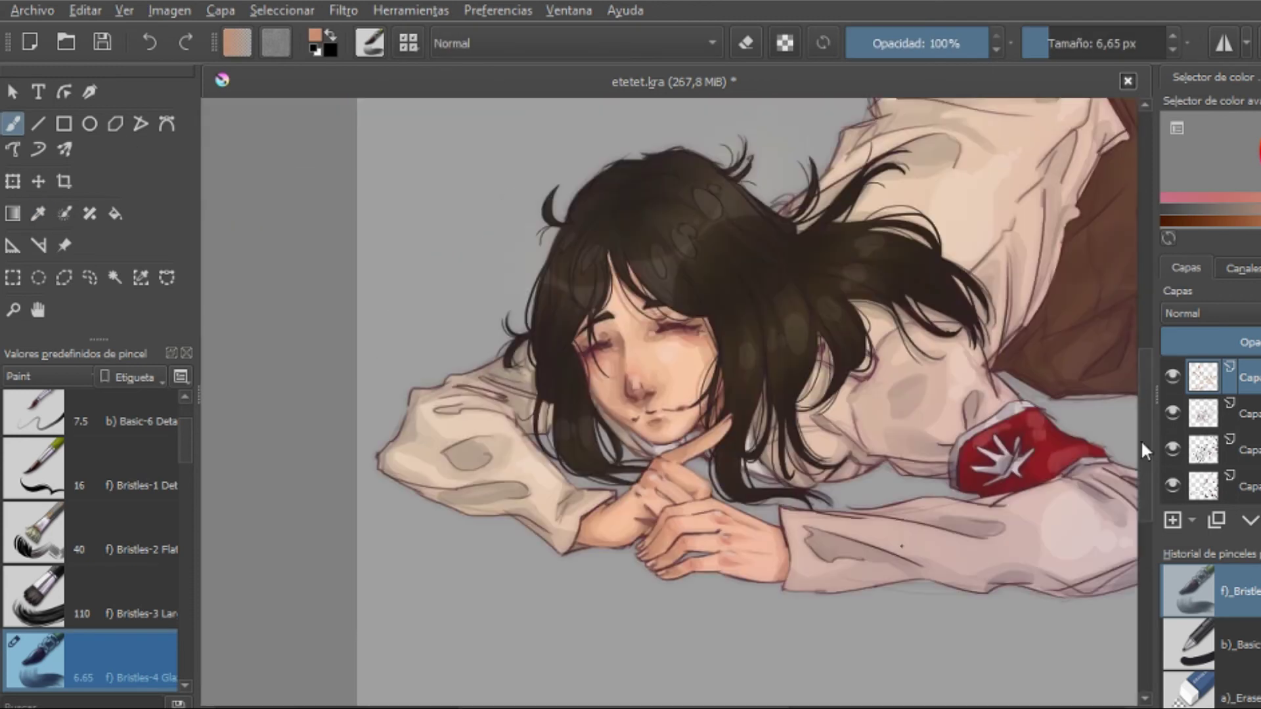
{"action": "scroll", "coordinate": [563, 304], "scroll_direction": "up", "scroll_amount": 6}
{"action": "left_click", "coordinate": [663, 373], "text": "ctrl"}
{"action": "key", "text": "bracketleft"}
{"action": "key", "text": "bracketleft"}
{"action": "key", "text": "bracketleft"}
{"action": "key", "text": "bracketleft"}
{"action": "key", "text": "bracketleft"}
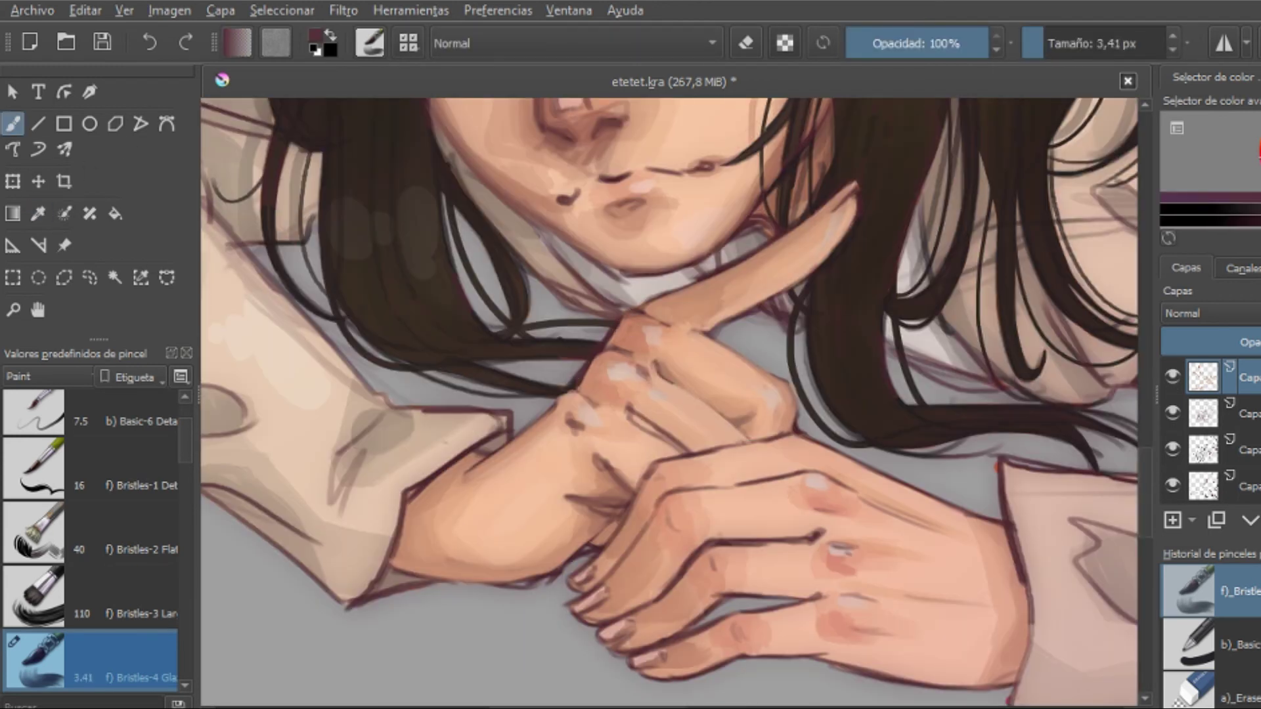
Step: Compare the face and hands with the overpainting layer hidden and shown
{"action": "scroll", "coordinate": [676, 400], "scroll_direction": "down", "scroll_amount": 5}
{"action": "scroll", "coordinate": [676, 401], "scroll_direction": "up", "scroll_amount": 6}
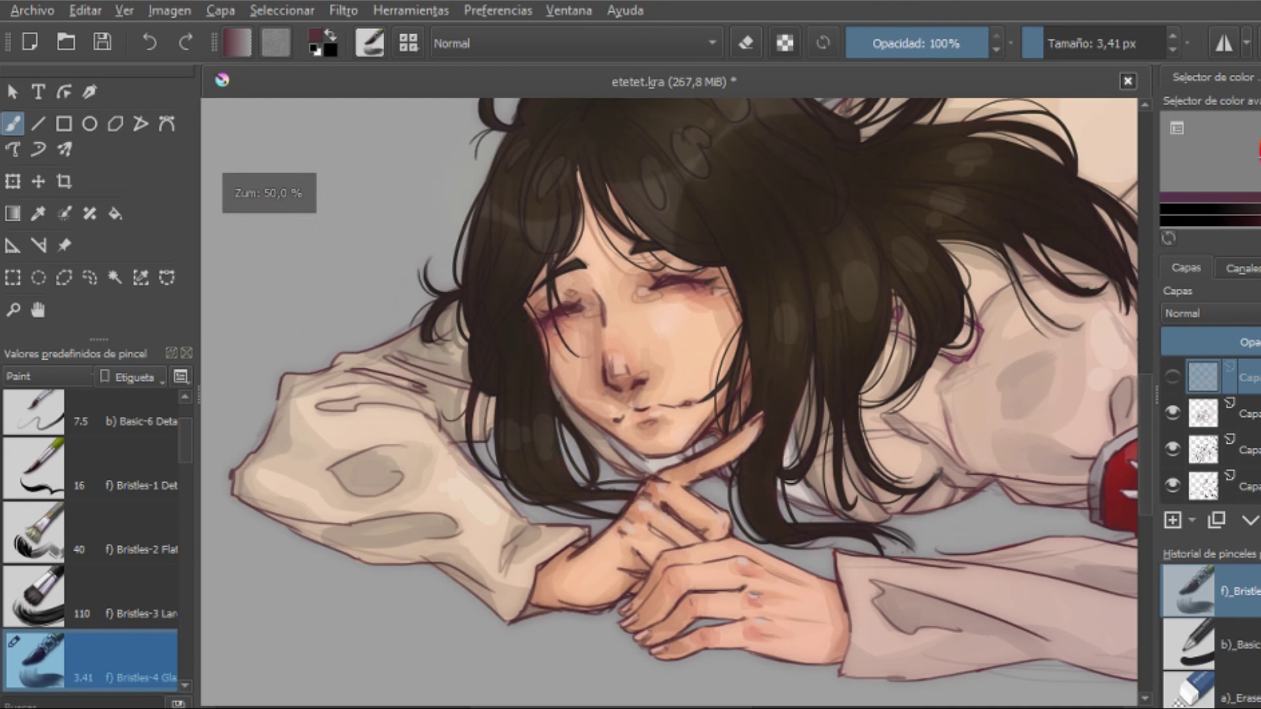
{"action": "key", "text": "e"}
{"action": "scroll", "coordinate": [676, 400], "scroll_direction": "down", "scroll_amount": 5}
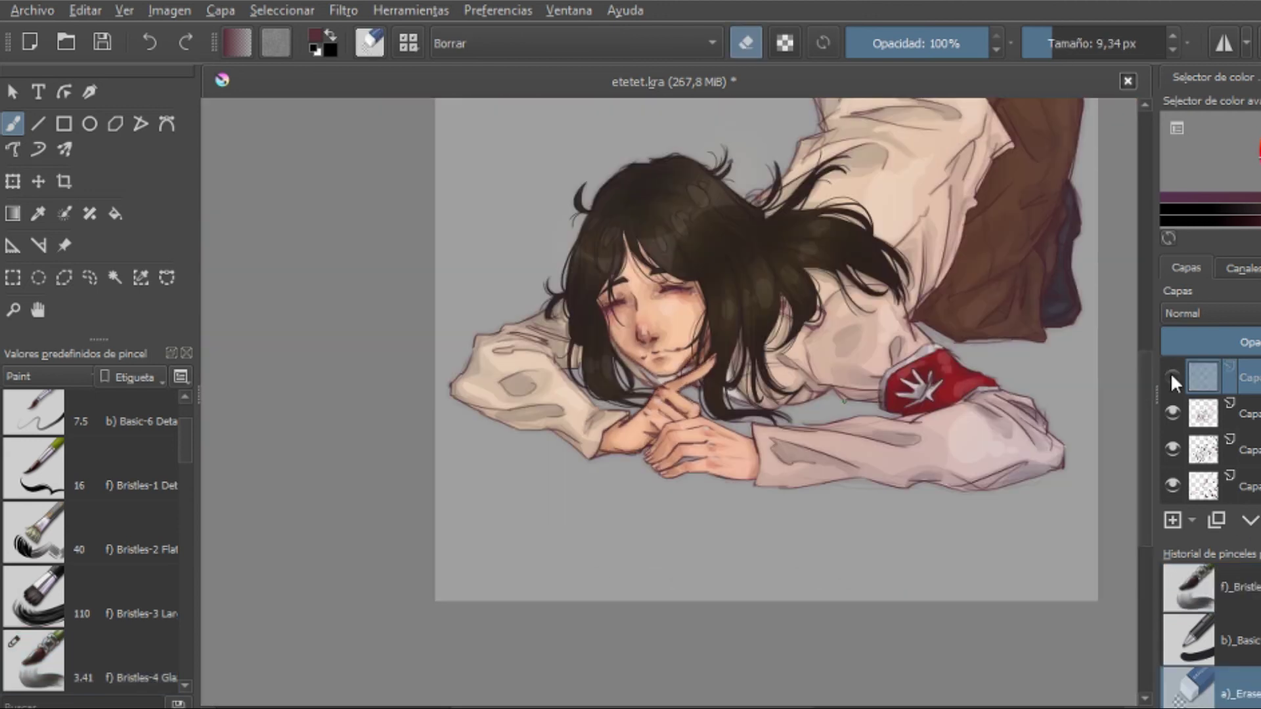
{"action": "scroll", "coordinate": [677, 400], "scroll_direction": "up", "scroll_amount": 6}
{"action": "scroll", "coordinate": [677, 400], "scroll_direction": "down", "scroll_amount": 2}
Step: Soften the front hand's lower outline on the top layer with sampled skin tones using Bristles-4 at 10.37 px
{"action": "key", "text": "p"}
{"action": "key", "text": "Page_Down"}
{"action": "key", "text": "Page_Down"}
{"action": "key", "text": "Page_Up"}
{"action": "key", "text": "Page_Up"}
{"action": "left_click", "coordinate": [791, 228]}
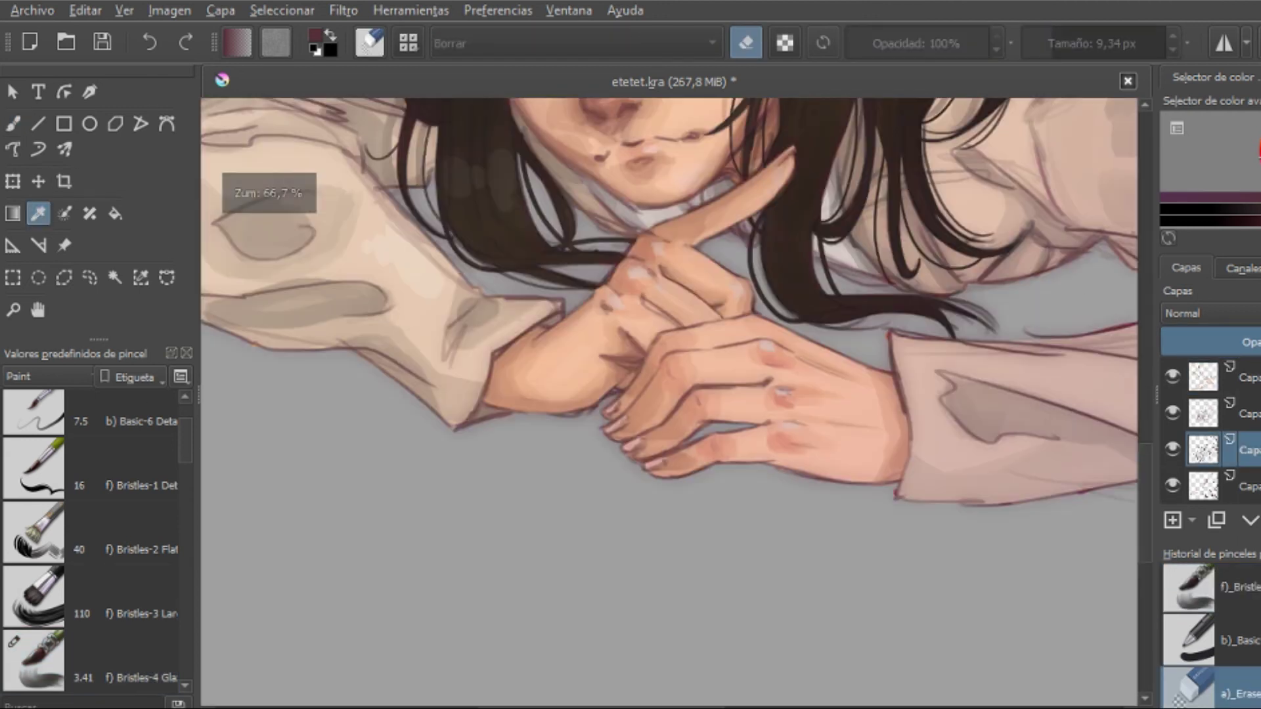
{"action": "scroll", "coordinate": [666, 394], "scroll_direction": "up", "scroll_amount": 2}
{"action": "left_click", "coordinate": [13, 123]}
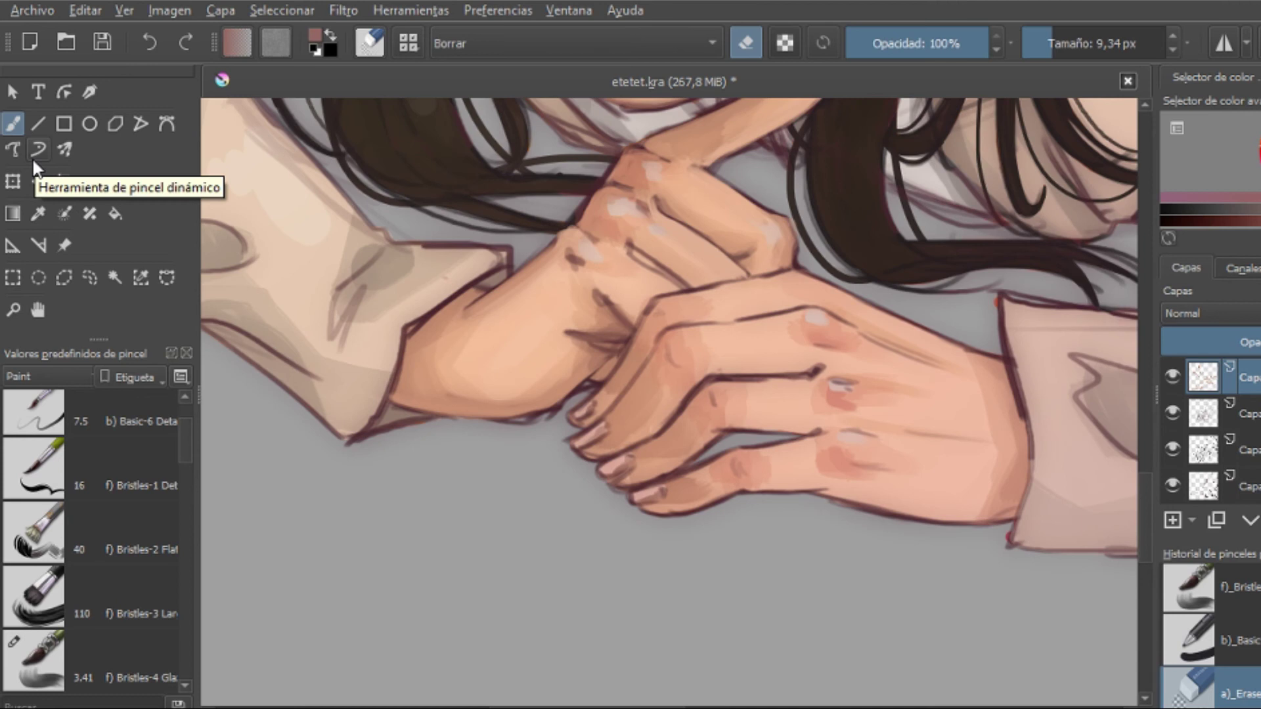
{"action": "key", "text": "slash"}
{"action": "key", "text": "bracketleft"}
{"action": "key", "text": "bracketleft"}
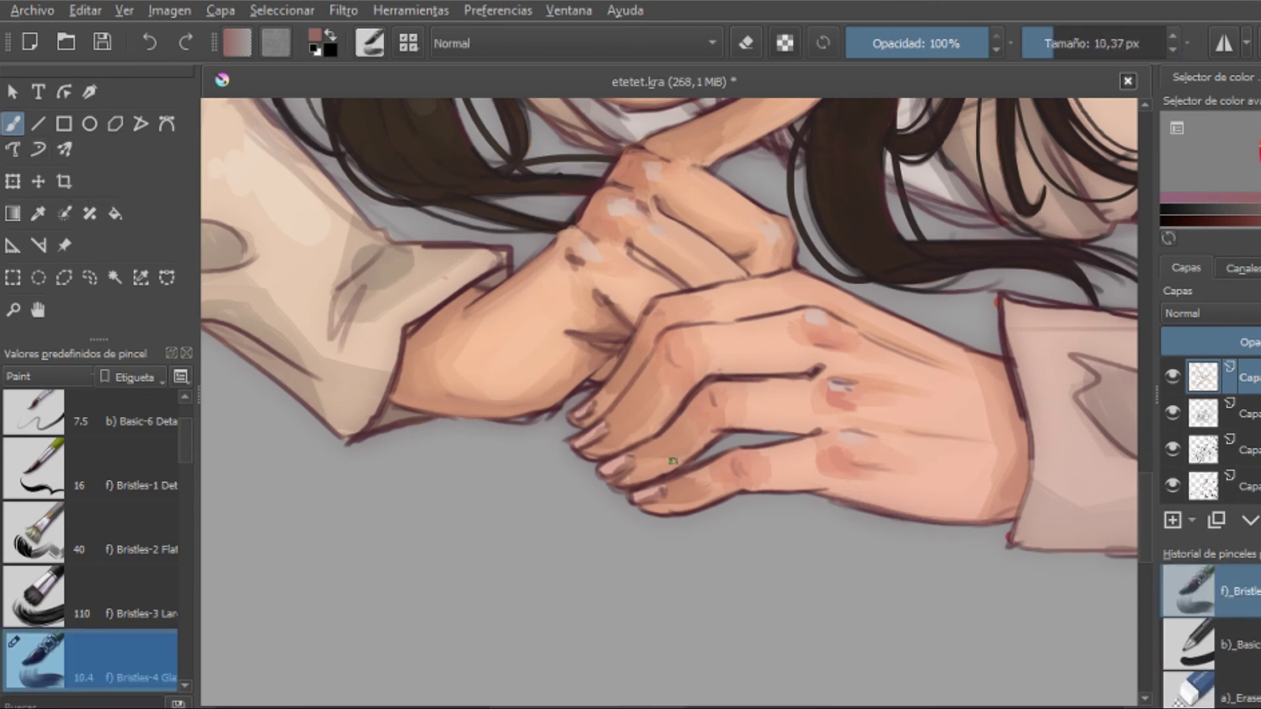
{"action": "left_click", "coordinate": [828, 491], "text": "ctrl"}
{"action": "key", "text": "p"}
{"action": "key", "text": "b"}
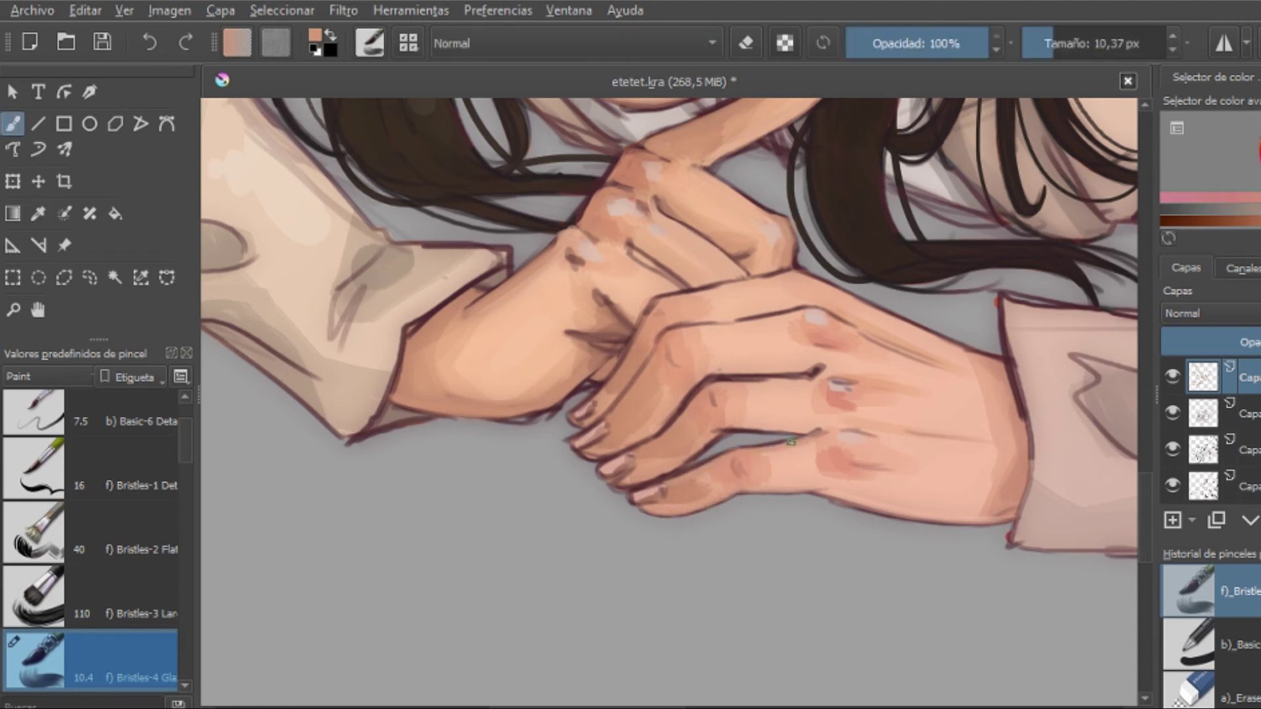
Step: Paint the front hand's little finger and its nail with sampled tones at 6.65 px
{"action": "left_click", "coordinate": [748, 446], "text": "ctrl"}
{"action": "key", "text": "bracketleft"}
{"action": "key", "text": "bracketleft"}
{"action": "left_click", "coordinate": [701, 466], "text": "ctrl"}
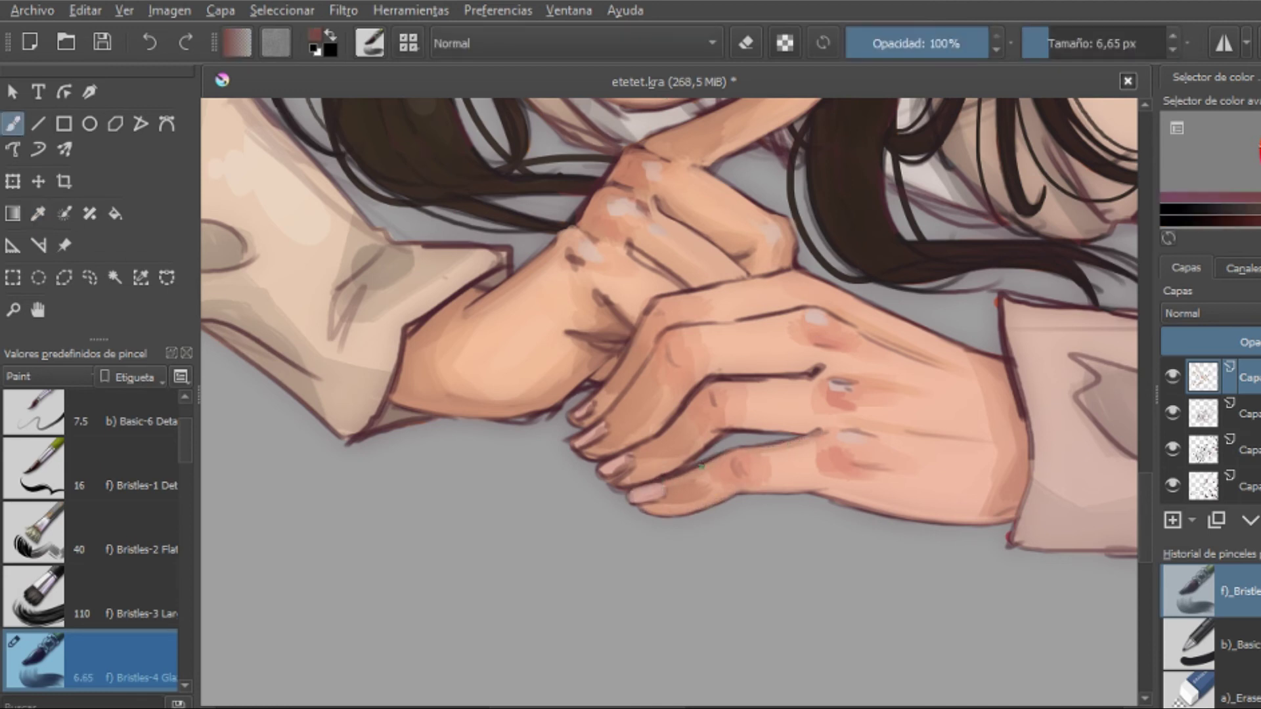
{"action": "left_click", "coordinate": [668, 471], "text": "ctrl"}
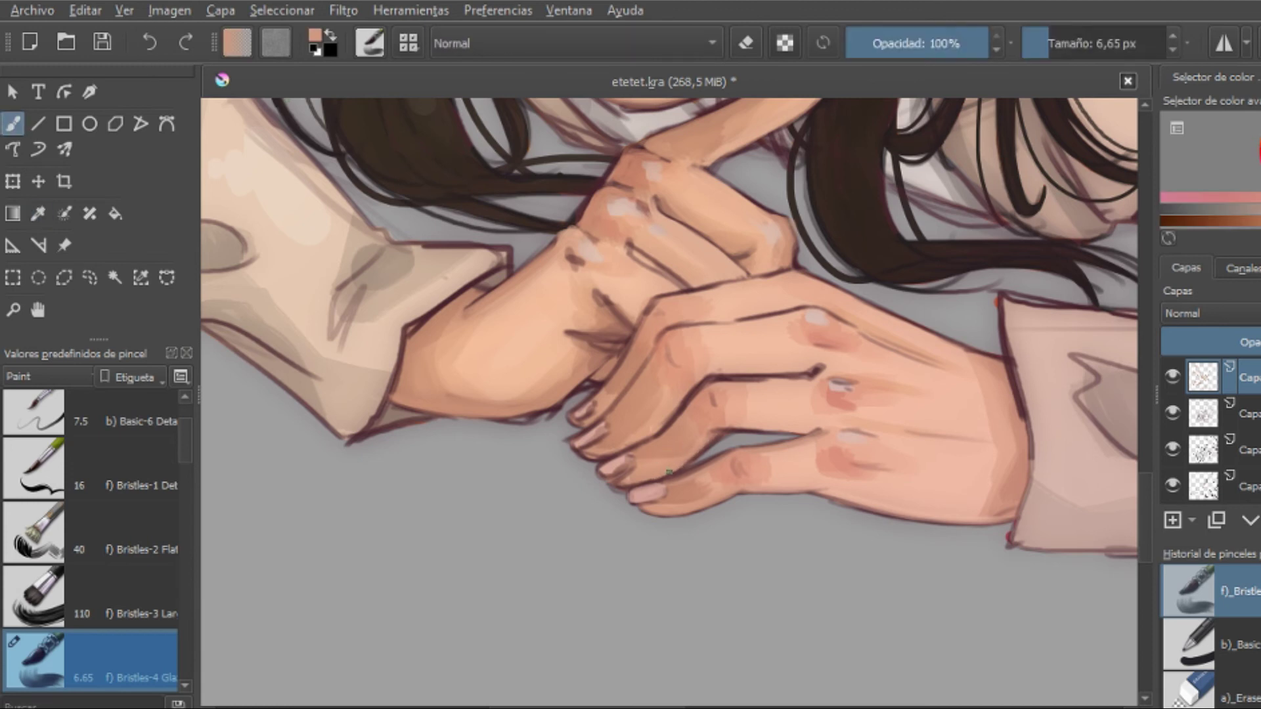
Step: Soften the front hand's upper and lower edges and the index finger line with sampled skin tones
{"action": "left_click", "coordinate": [740, 431], "text": "ctrl"}
{"action": "left_click", "coordinate": [985, 519], "text": "ctrl"}
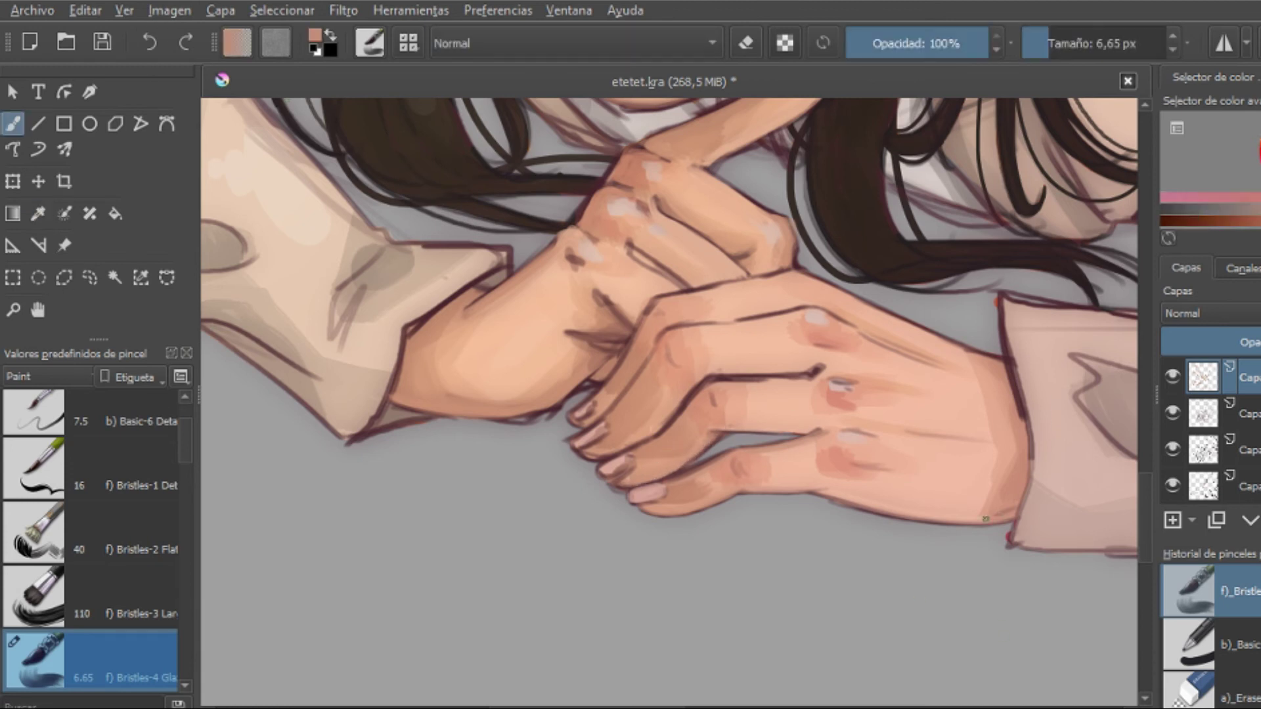
{"action": "left_click", "coordinate": [847, 289], "text": "ctrl"}
{"action": "left_click_drag", "start_coordinate": [958, 342], "coordinate": [682, 294]}
{"action": "left_click", "coordinate": [681, 294], "text": "ctrl"}
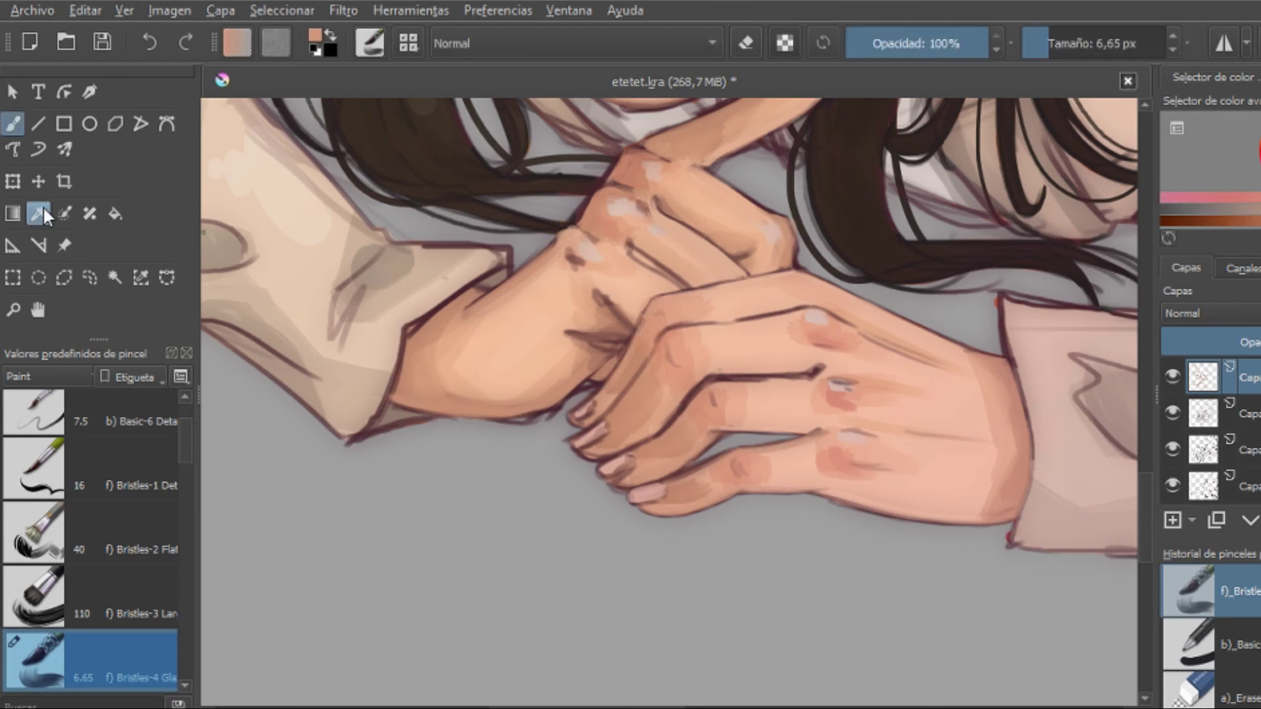
{"action": "left_click", "coordinate": [783, 308], "text": "ctrl"}
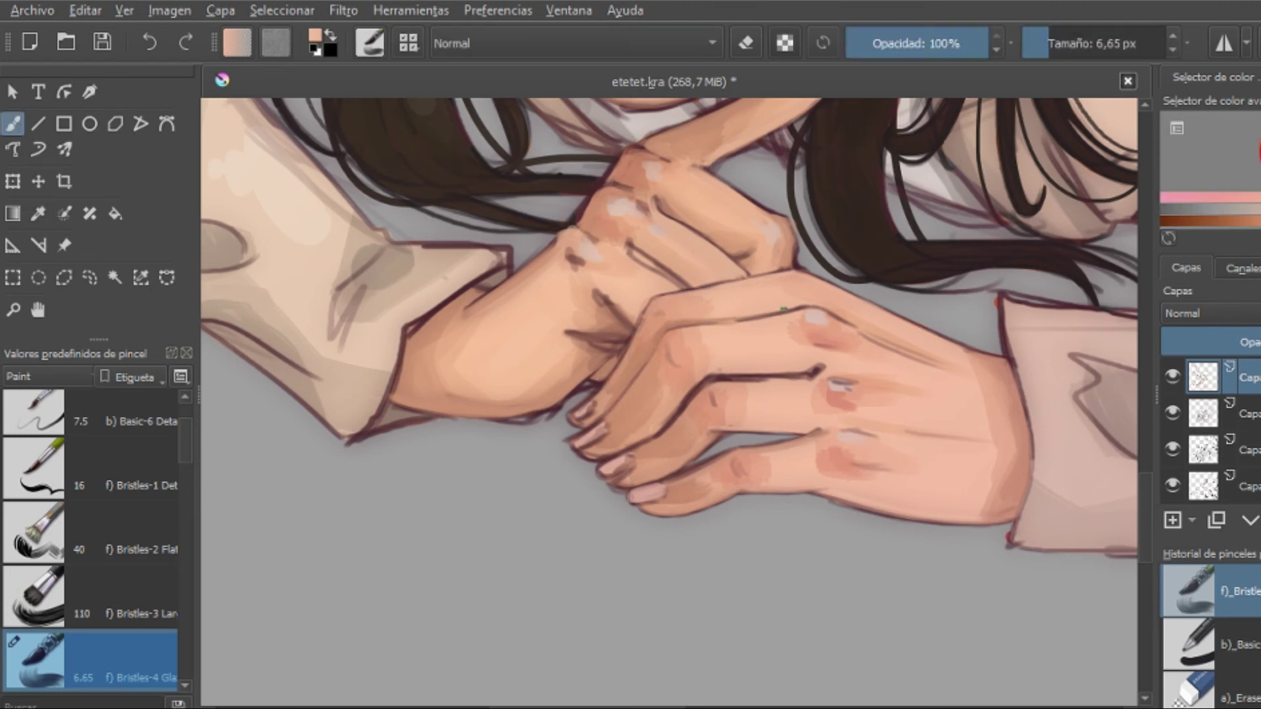
Step: Repaint the front hand's fingernails in pale pink and clean up the lines between its fingers with sampled tones
{"action": "left_click", "coordinate": [591, 443], "text": "ctrl"}
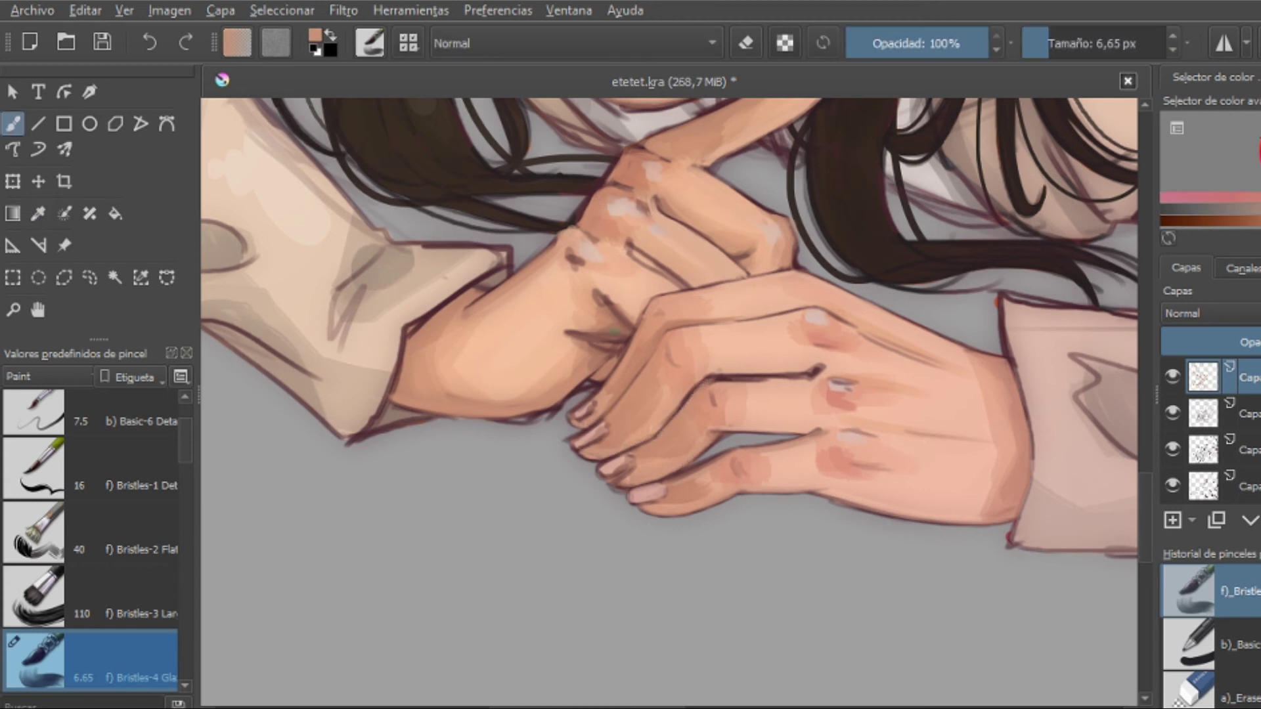
{"action": "left_click", "coordinate": [723, 383], "text": "ctrl"}
{"action": "left_click", "coordinate": [603, 473], "text": "ctrl"}
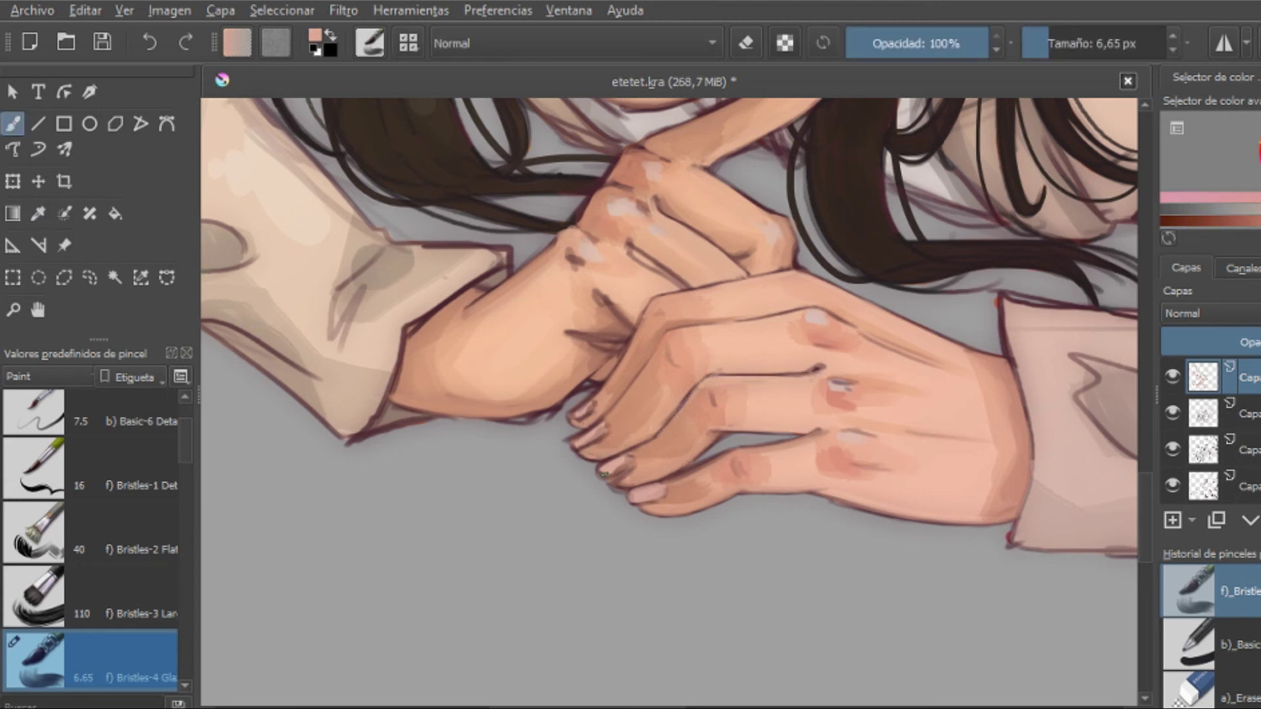
{"action": "left_click", "coordinate": [589, 406], "text": "ctrl"}
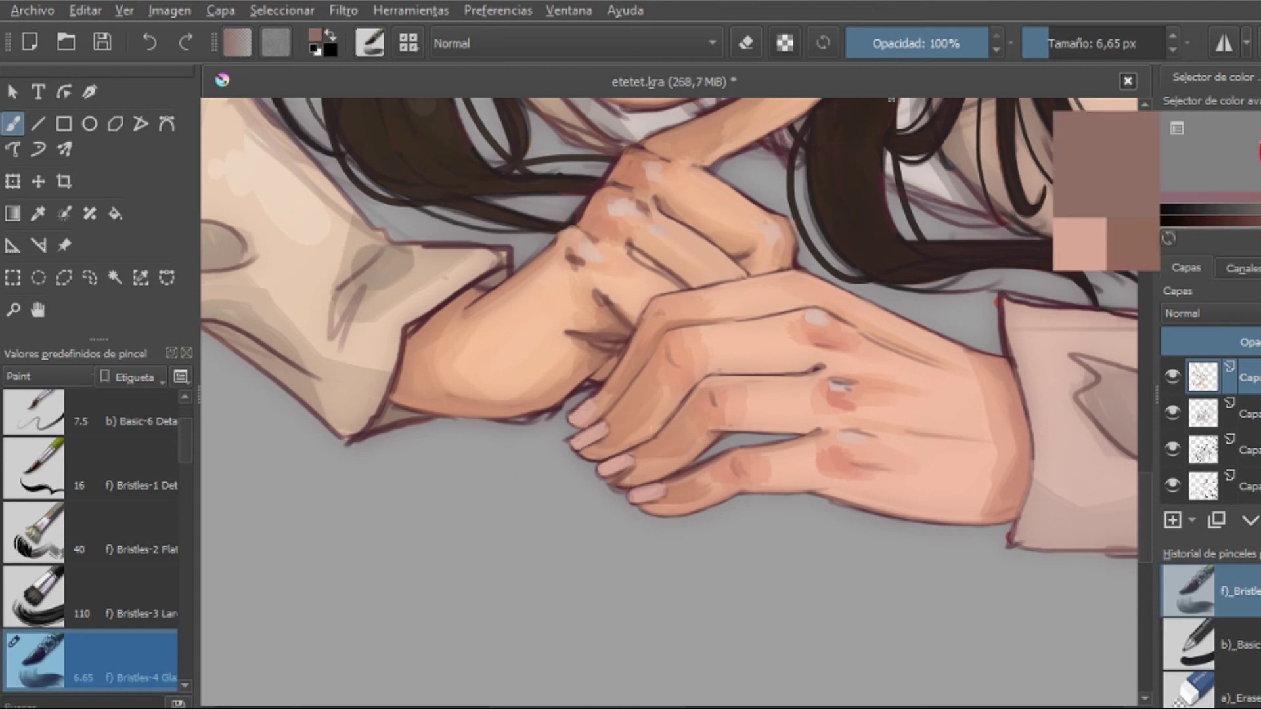
{"action": "left_click", "coordinate": [625, 463], "text": "ctrl"}
Step: Review the repainted hands against the whole figure and enlarge the brush to 18.23 px
{"action": "key", "text": "minus"}
{"action": "key", "text": "minus"}
{"action": "key", "text": "minus"}
{"action": "key", "text": "plus"}
{"action": "key", "text": "plus"}
{"action": "key", "text": "plus"}
{"action": "key", "text": "bracketright"}
{"action": "key", "text": "bracketright"}
{"action": "key", "text": "bracketright"}
{"action": "key", "text": "minus"}
{"action": "key", "text": "minus"}
{"action": "key", "text": "minus"}
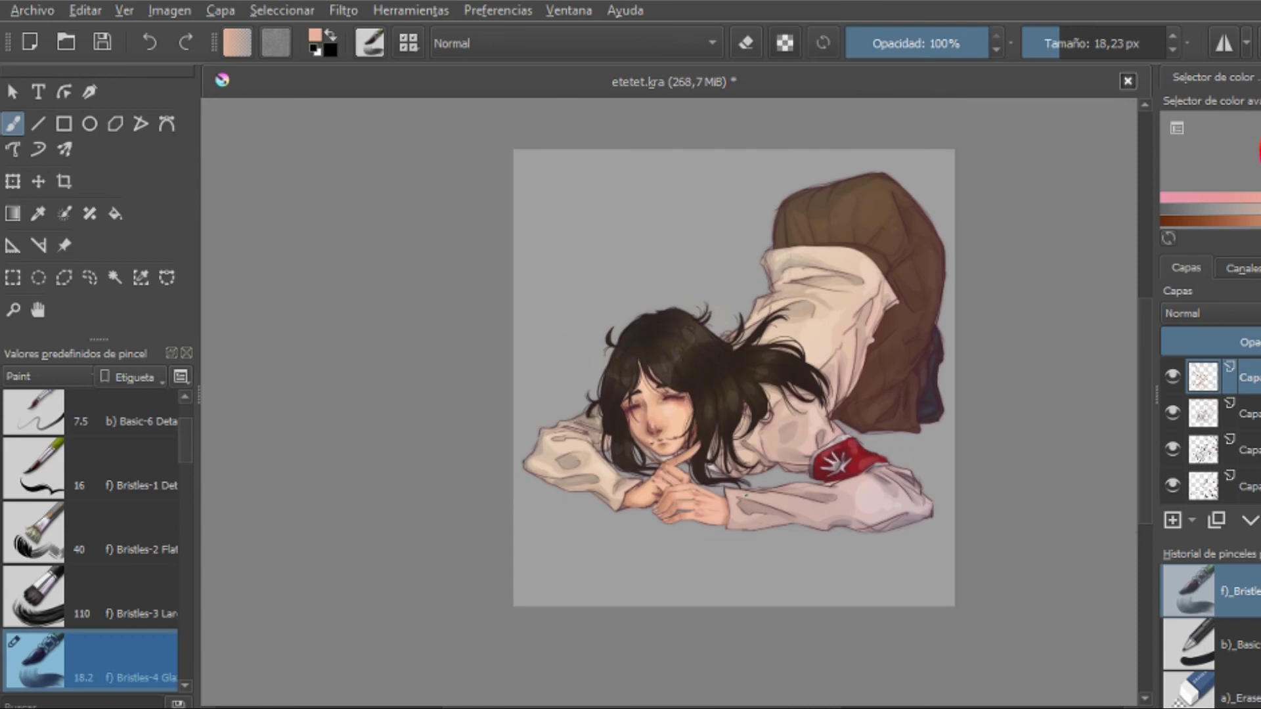
Step: Touch up the front hand's knuckle creases with sampled skin tones, using a 5.18 px brush
{"action": "key", "text": "plus"}
{"action": "key", "text": "plus"}
{"action": "key", "text": "plus"}
{"action": "key", "text": "bracketleft"}
{"action": "key", "text": "bracketleft"}
{"action": "key", "text": "bracketleft"}
{"action": "key", "text": "bracketleft"}
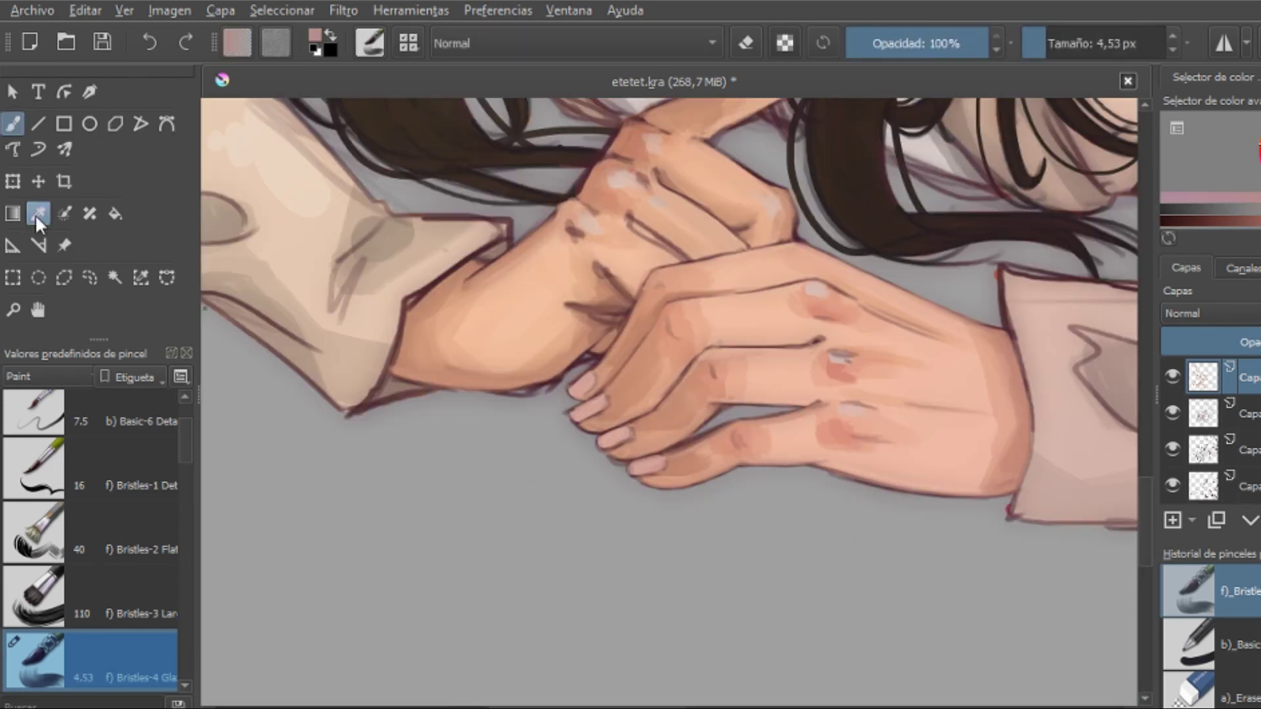
{"action": "left_click", "coordinate": [831, 326], "text": "ctrl"}
{"action": "left_click", "coordinate": [799, 343], "text": "ctrl"}
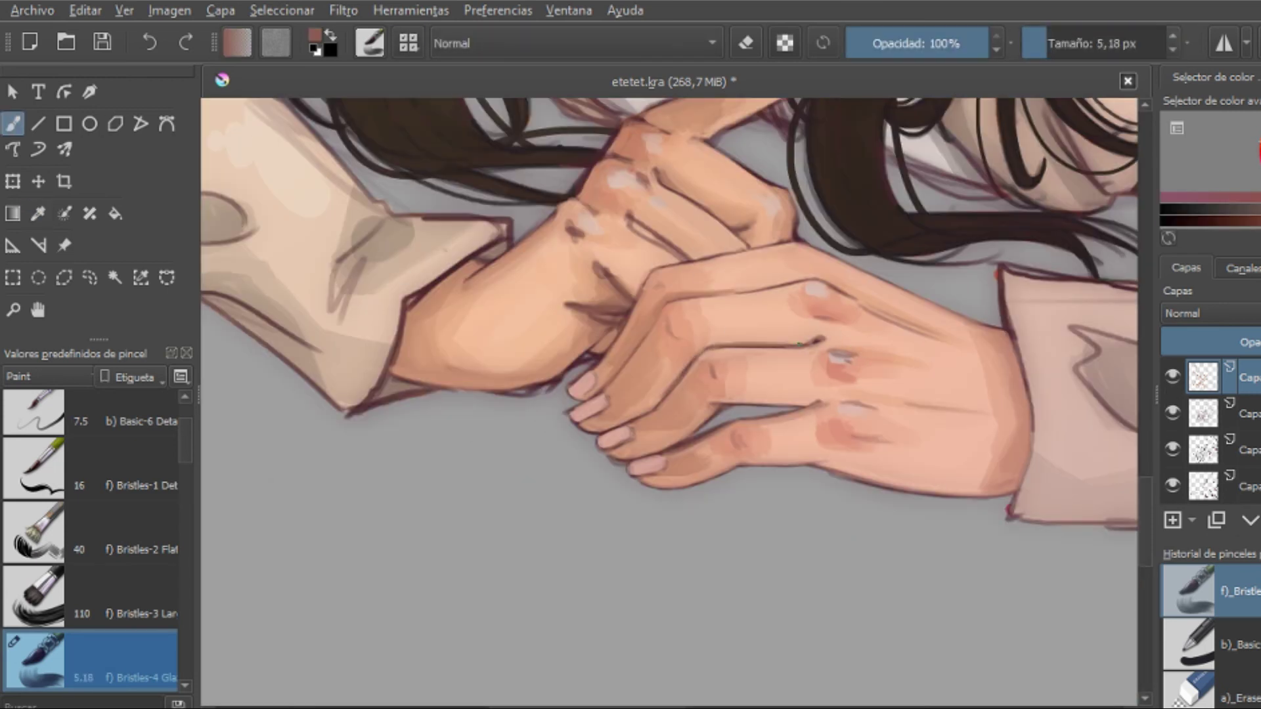
Step: Compare the whole figure with and without the top paint layer
{"action": "key", "text": "minus"}
{"action": "key", "text": "minus"}
{"action": "key", "text": "minus"}
{"action": "left_click", "coordinate": [1171, 375]}
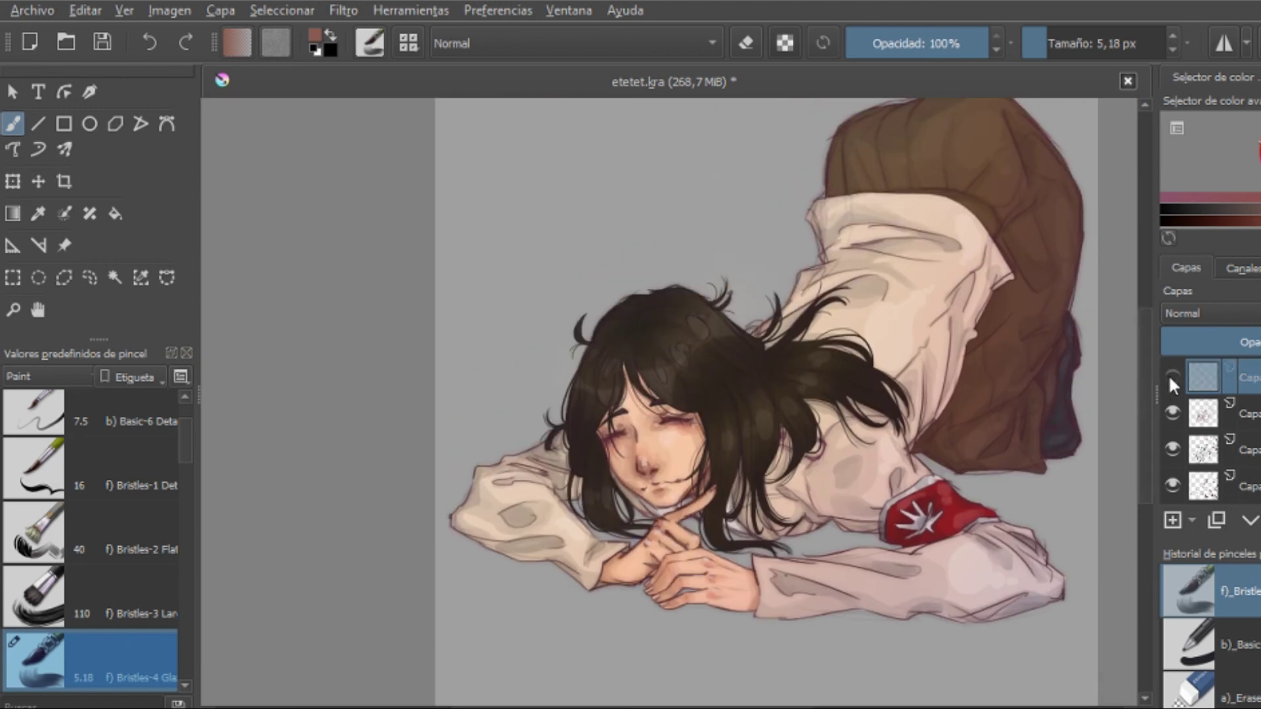
{"action": "left_click", "coordinate": [1167, 375]}
Step: Touch up the shading beside the nose with a sampled skin tone at 7.48 px
{"action": "key", "text": "plus"}
{"action": "key", "text": "plus"}
{"action": "key", "text": "plus"}
{"action": "left_click", "coordinate": [582, 430], "text": "ctrl"}
{"action": "key", "text": "bracketright"}
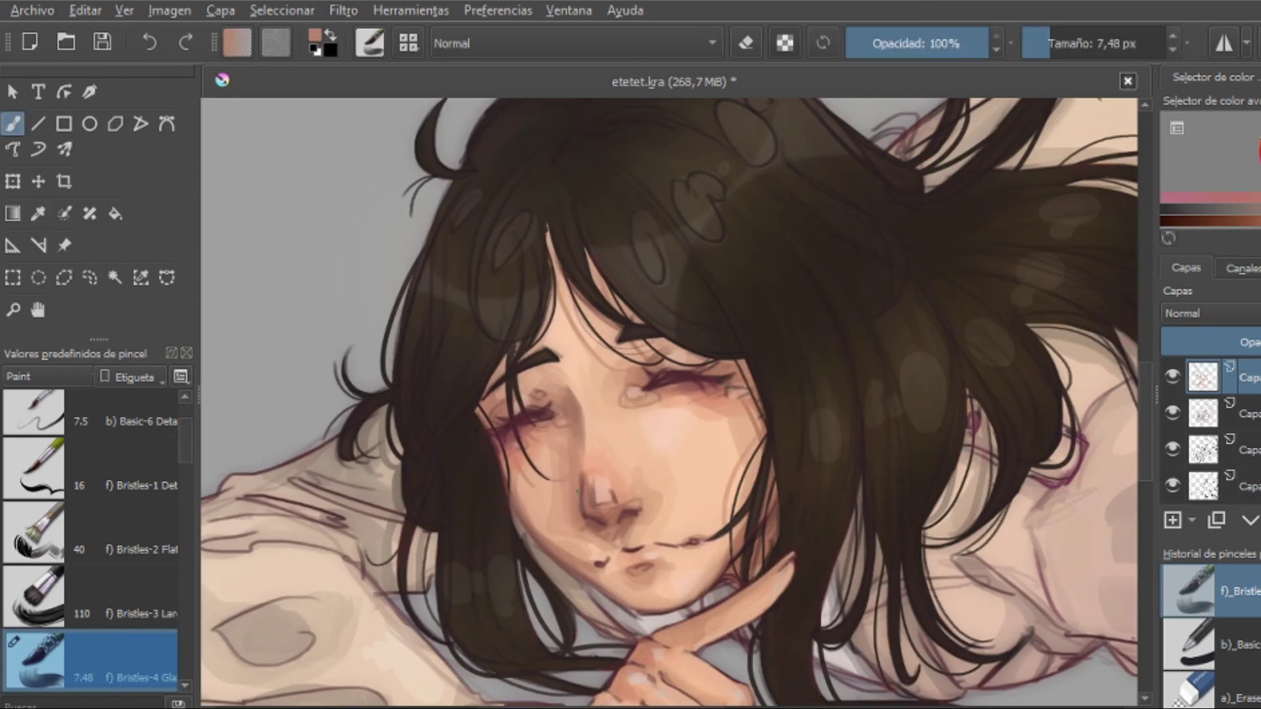
Step: Check the face touch-up by hiding and reshowing the top layer at full-figure view
{"action": "key", "text": "minus"}
{"action": "key", "text": "minus"}
{"action": "key", "text": "minus"}
{"action": "left_click", "coordinate": [1172, 376]}
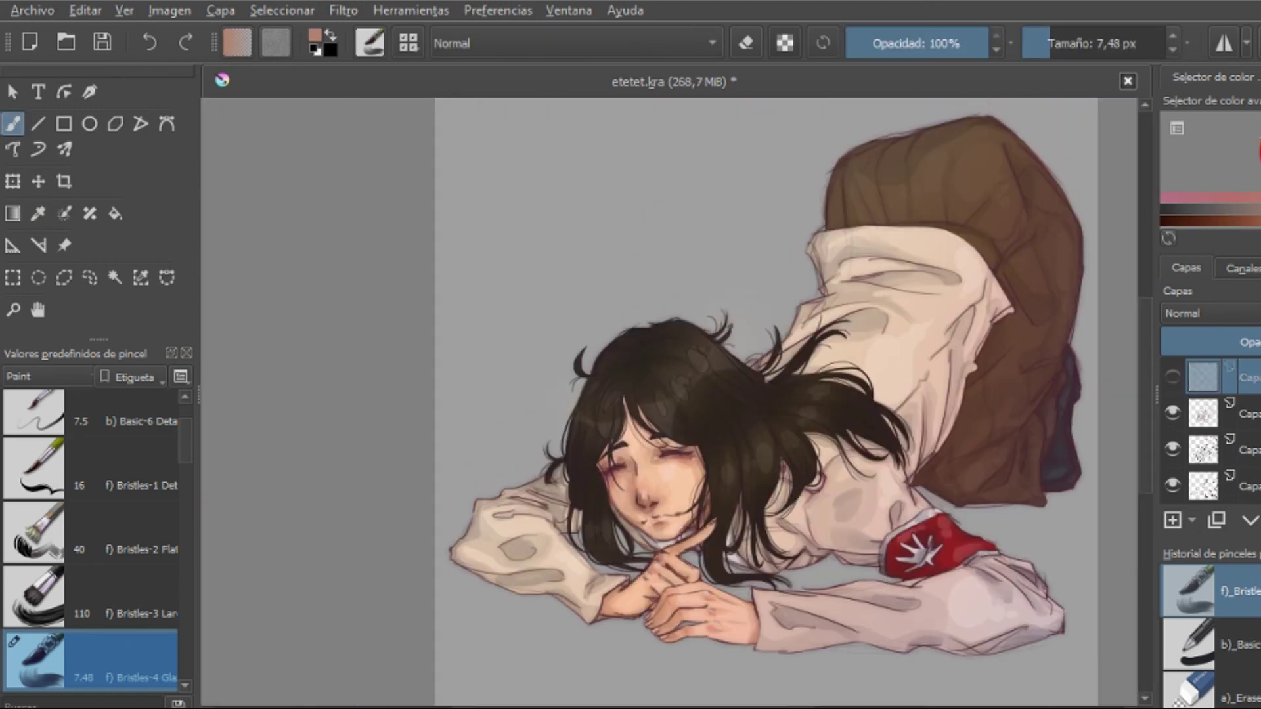
{"action": "left_click", "coordinate": [1172, 375]}
Step: Paint over the red armband's outline and its grey border with sampled reds and greys
{"action": "key", "text": "plus"}
{"action": "key", "text": "plus"}
{"action": "key", "text": "plus"}
{"action": "left_click", "coordinate": [721, 512], "text": "ctrl"}
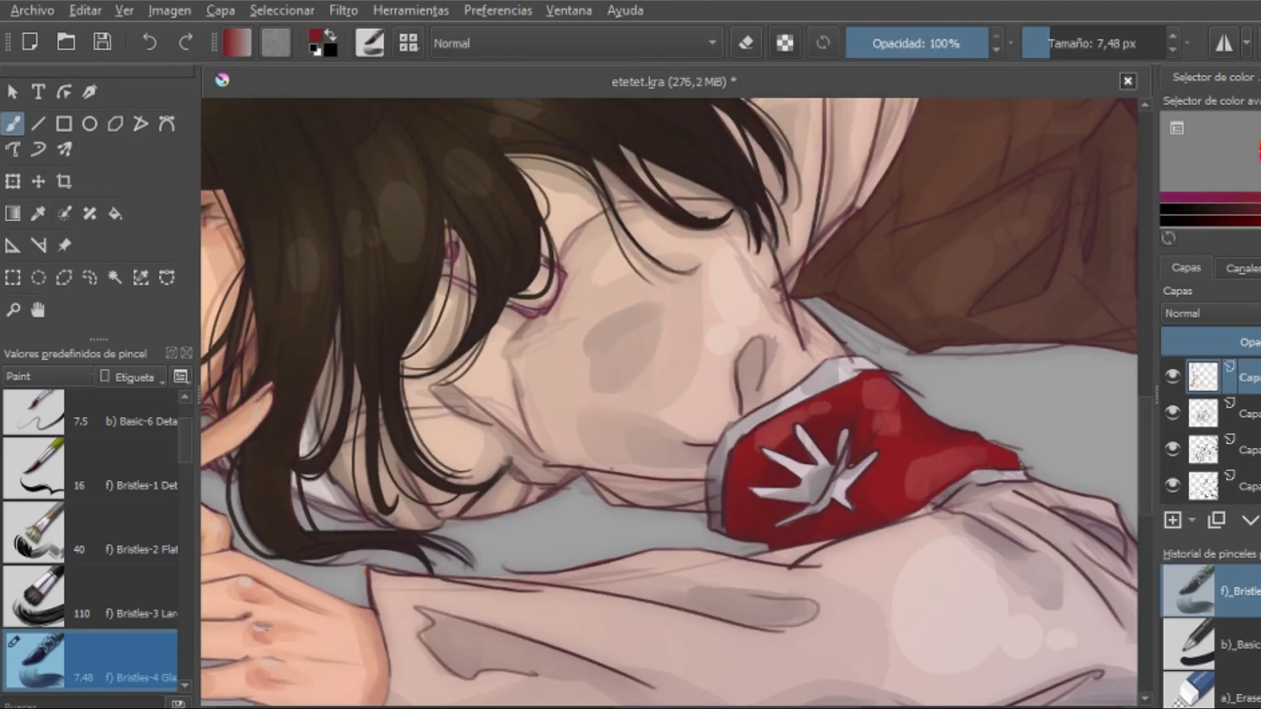
{"action": "left_click", "coordinate": [250, 500], "text": "ctrl"}
{"action": "left_click", "coordinate": [560, 388], "text": "ctrl"}
{"action": "key", "text": "bracketleft"}
{"action": "left_click", "coordinate": [874, 363], "text": "ctrl"}
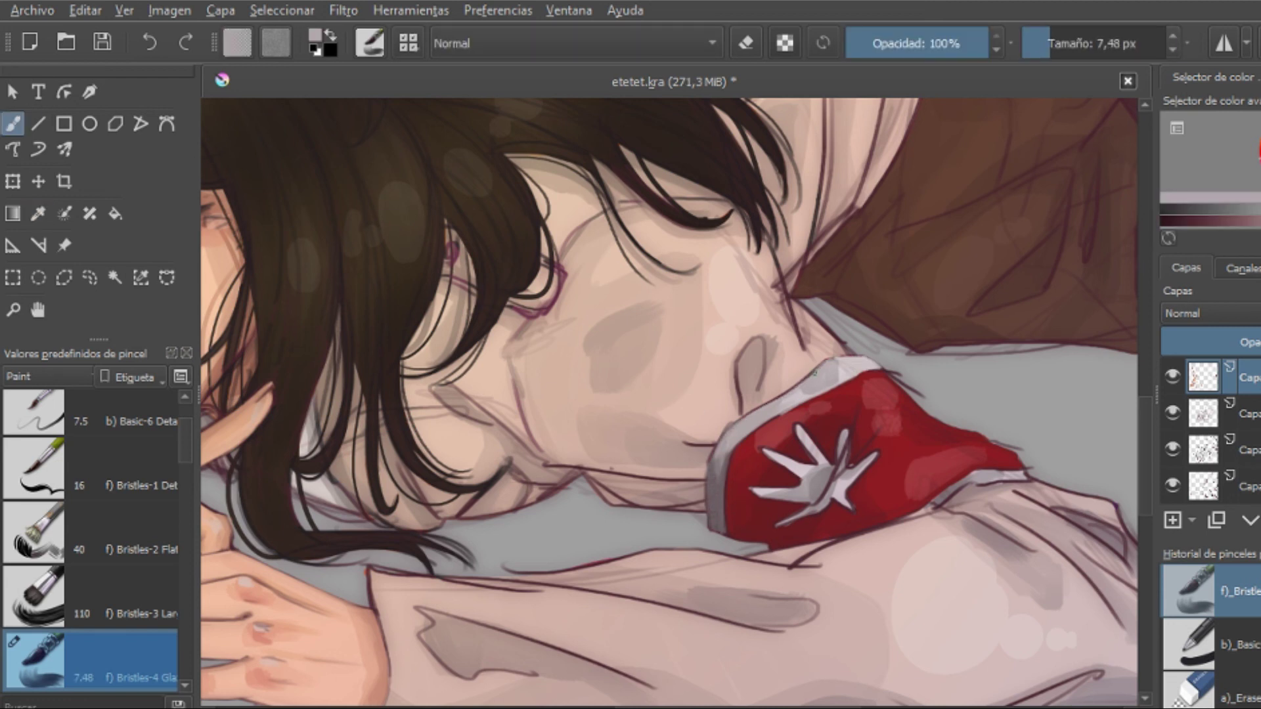
Step: Repaint the armband's lower edge and its white emblem with sampled dark red, white and grey tones
{"action": "scroll", "coordinate": [814, 372], "scroll_direction": "down", "scroll_amount": 3}
{"action": "left_click", "coordinate": [990, 360], "text": "ctrl"}
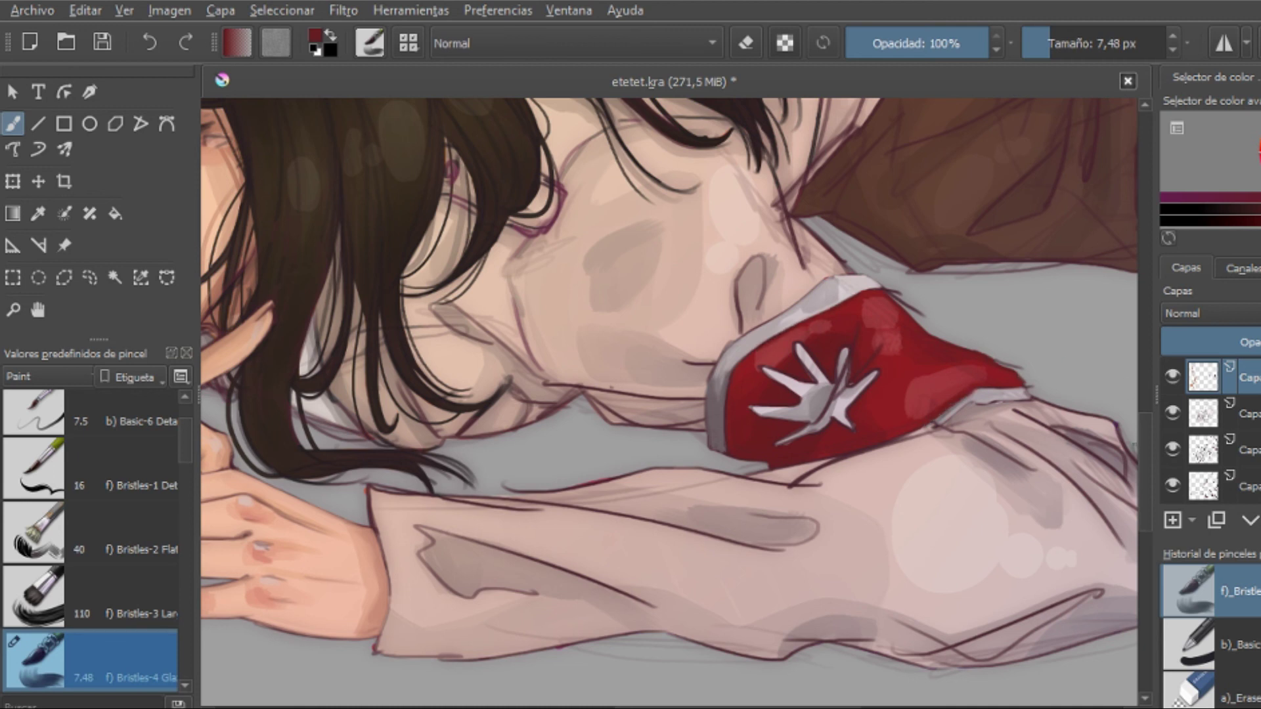
{"action": "left_click", "coordinate": [540, 131], "text": "ctrl"}
{"action": "left_click", "coordinate": [844, 410], "text": "ctrl"}
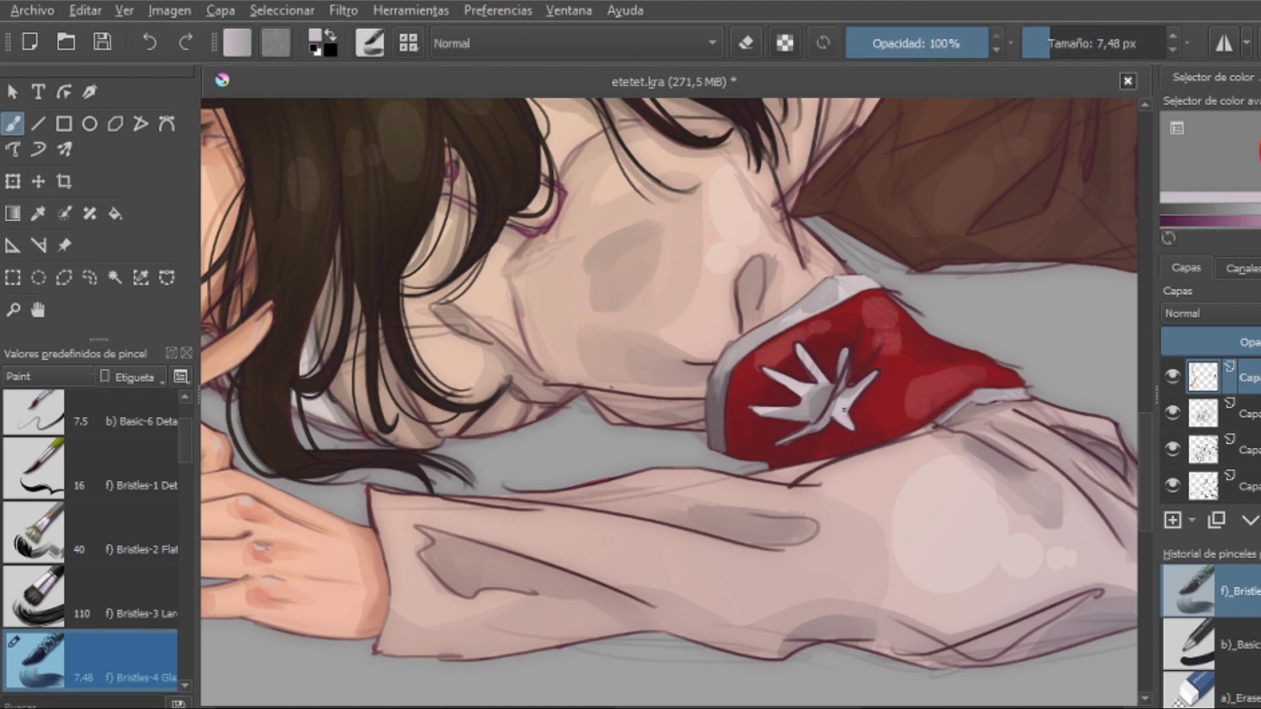
{"action": "left_click", "coordinate": [781, 406], "text": "ctrl"}
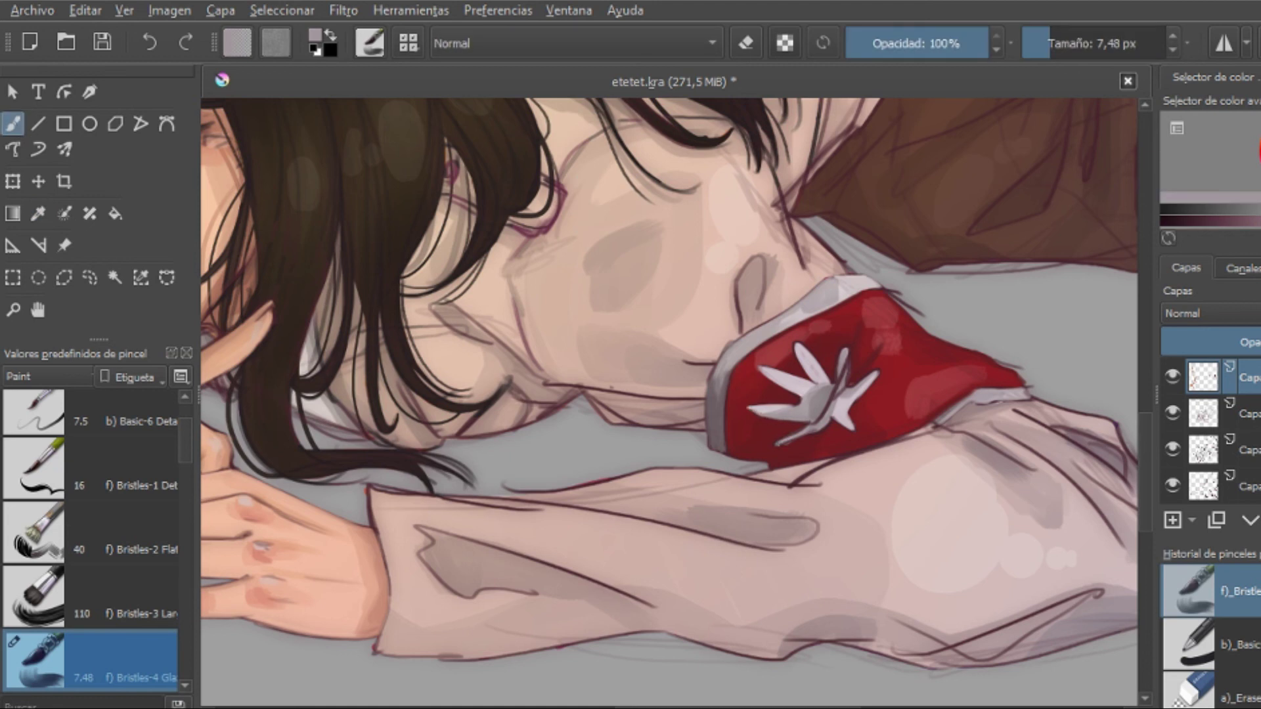
{"action": "key", "text": "bracketright"}
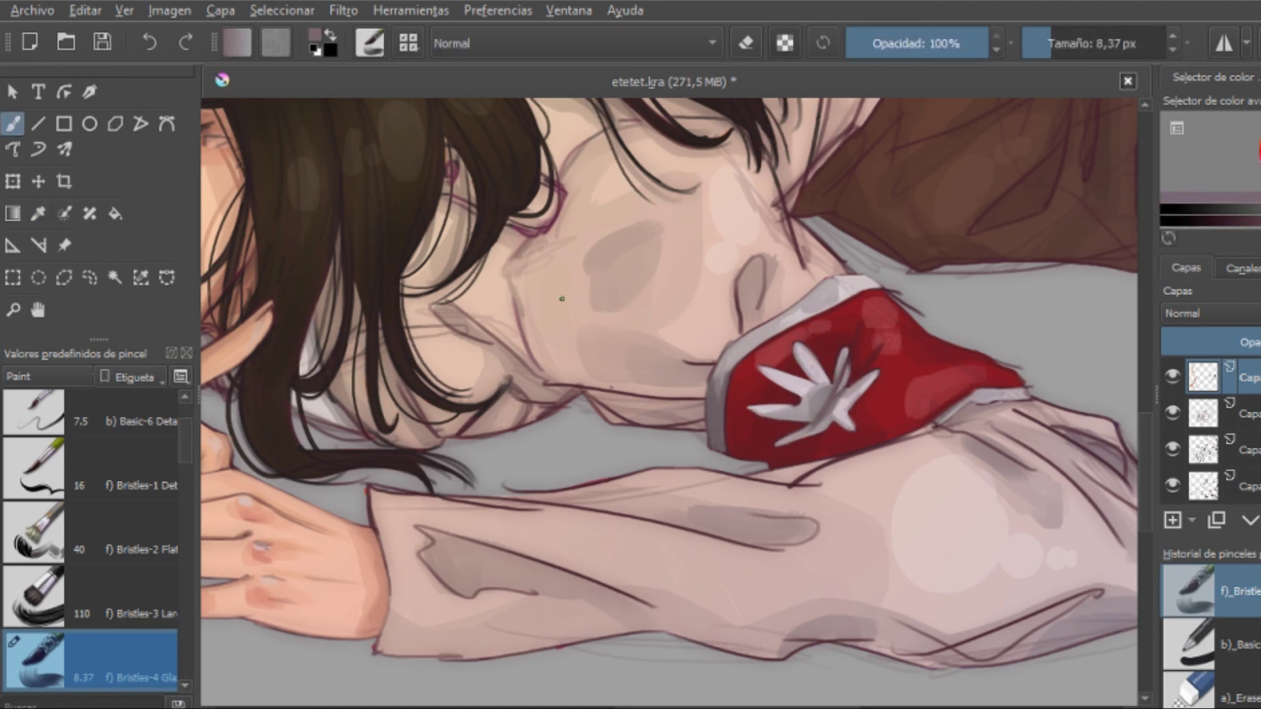
Step: Clean up stray linework on the third layer with the eraser at 9.34 px and reselect the top layer
{"action": "key", "text": "bracketleft"}
{"action": "key", "text": "bracketleft"}
{"action": "key", "text": "2"}
{"action": "scroll", "coordinate": [676, 400], "scroll_direction": "up", "scroll_amount": 3}
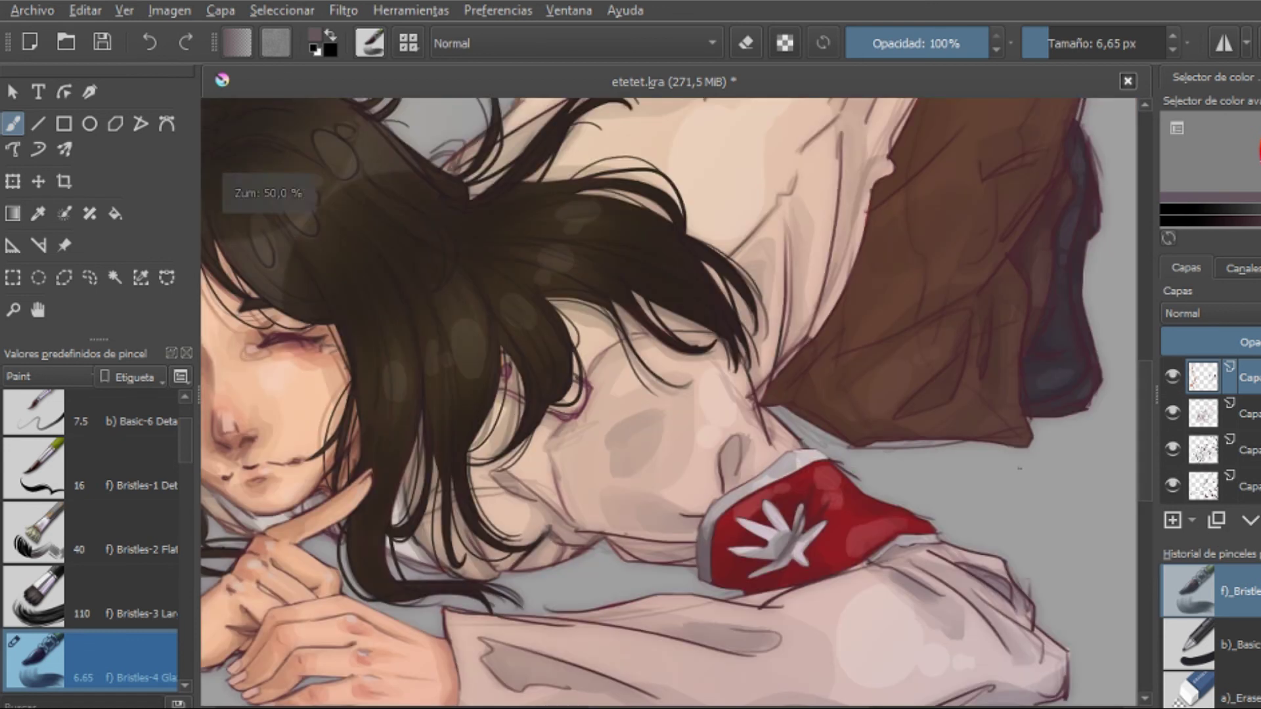
{"action": "key", "text": "Page_Down"}
{"action": "key", "text": "Page_Down"}
{"action": "key", "text": "e"}
{"action": "scroll", "coordinate": [676, 400], "scroll_direction": "up", "scroll_amount": 2}
{"action": "scroll", "coordinate": [677, 400], "scroll_direction": "down", "scroll_amount": 1}
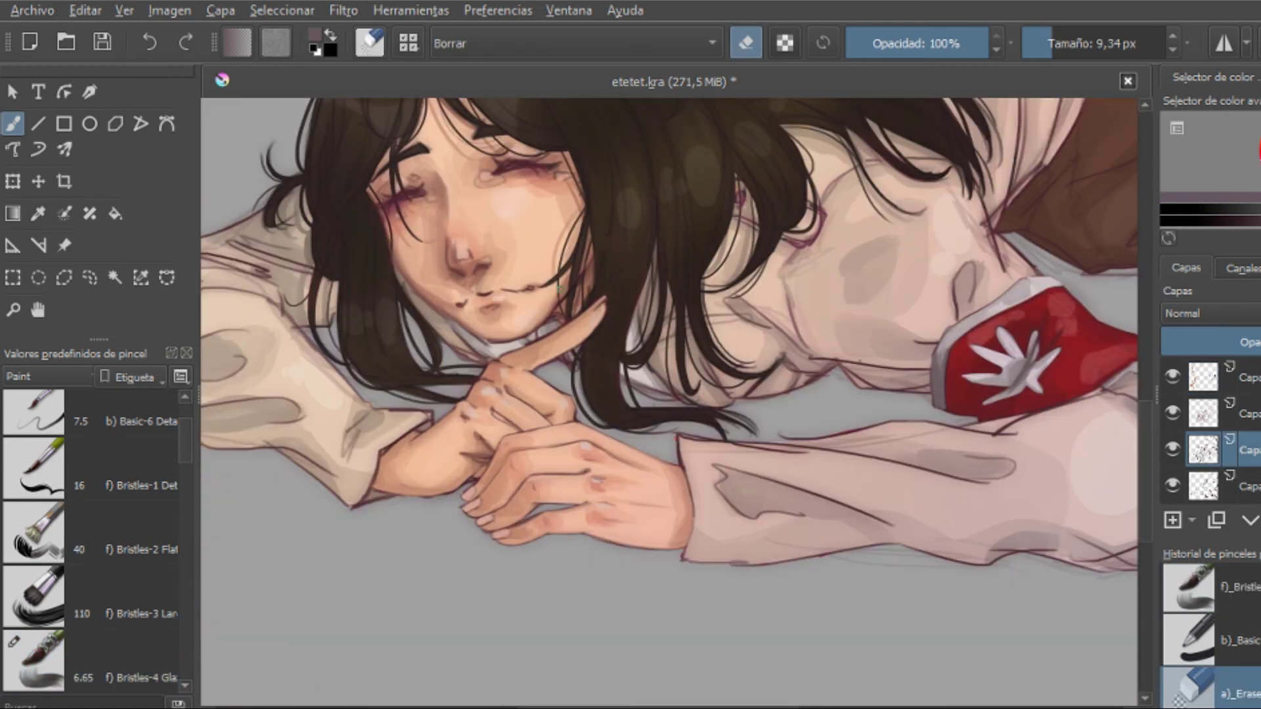
{"action": "scroll", "coordinate": [676, 401], "scroll_direction": "down", "scroll_amount": 5}
{"action": "key", "text": "Page_Up"}
{"action": "key", "text": "Page_Up"}
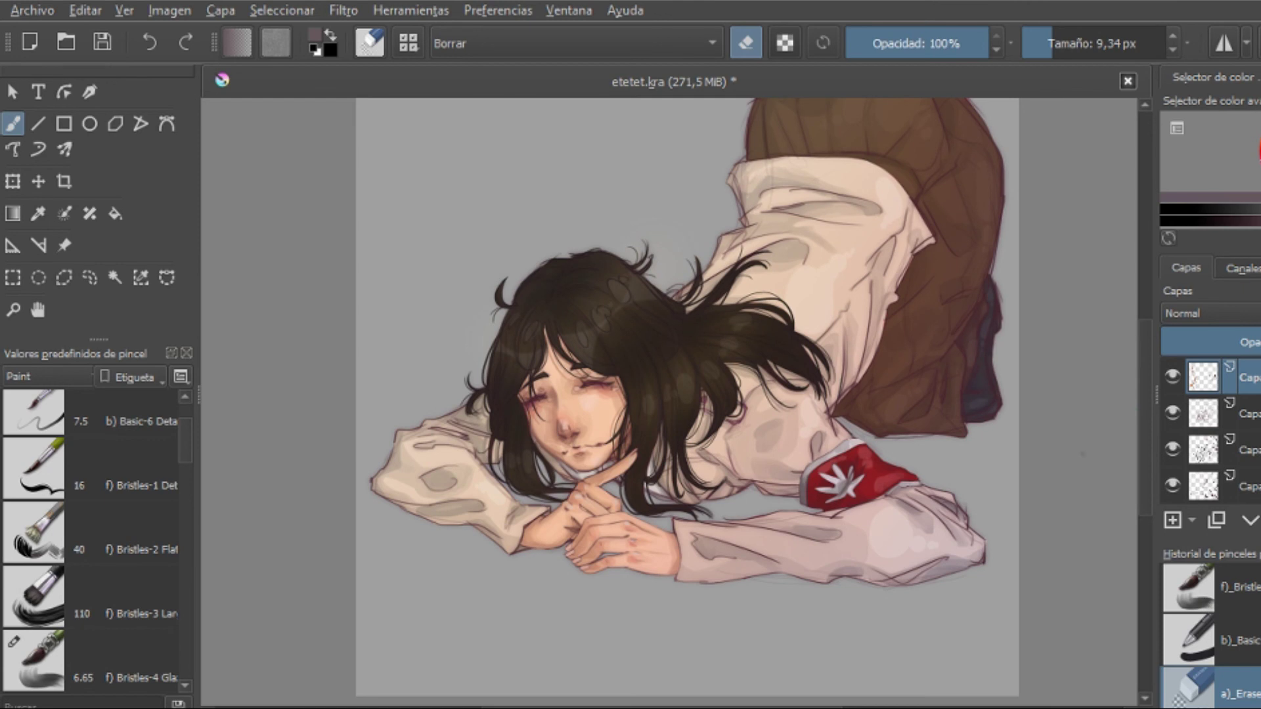
Step: Paint over the lines of the collar beneath the chin and the rear sleeve with sampled tones at 6.65 px
{"action": "scroll", "coordinate": [677, 401], "scroll_direction": "up", "scroll_amount": 4}
{"action": "scroll", "coordinate": [677, 400], "scroll_direction": "down", "scroll_amount": 2}
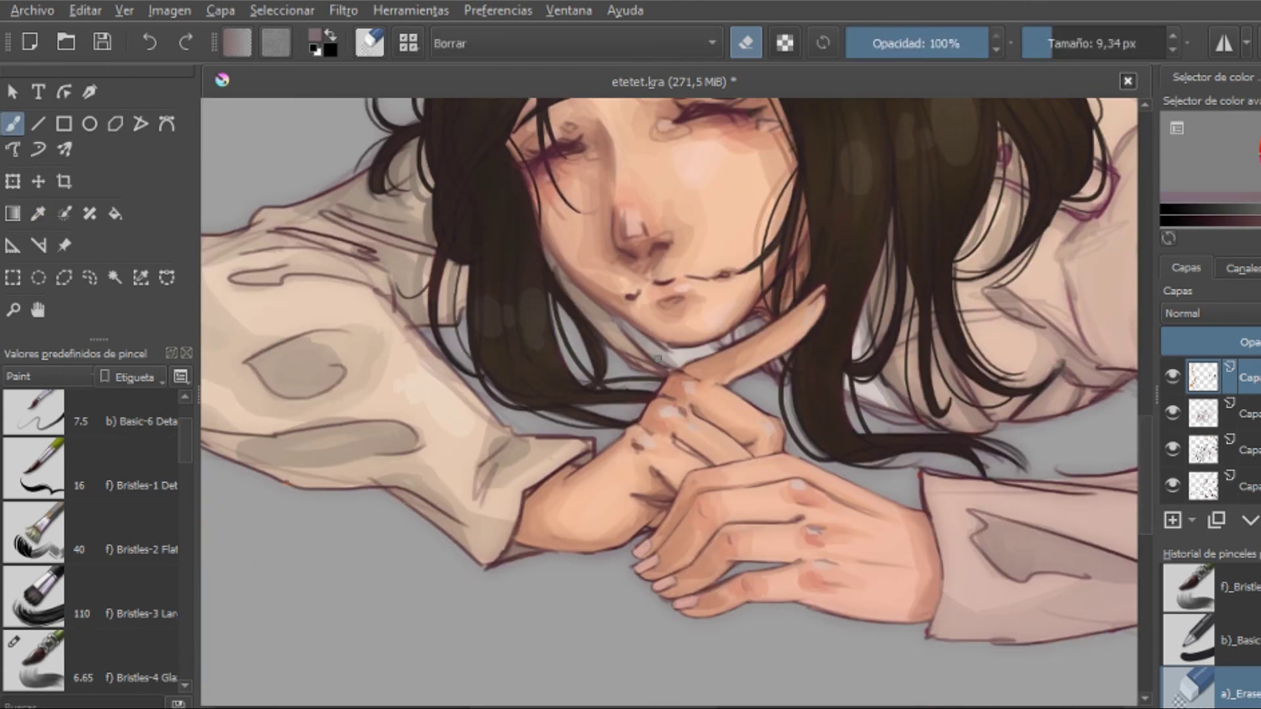
{"action": "key", "text": "e"}
{"action": "left_click", "coordinate": [473, 163], "text": "ctrl"}
{"action": "left_click", "coordinate": [473, 164], "text": "ctrl"}
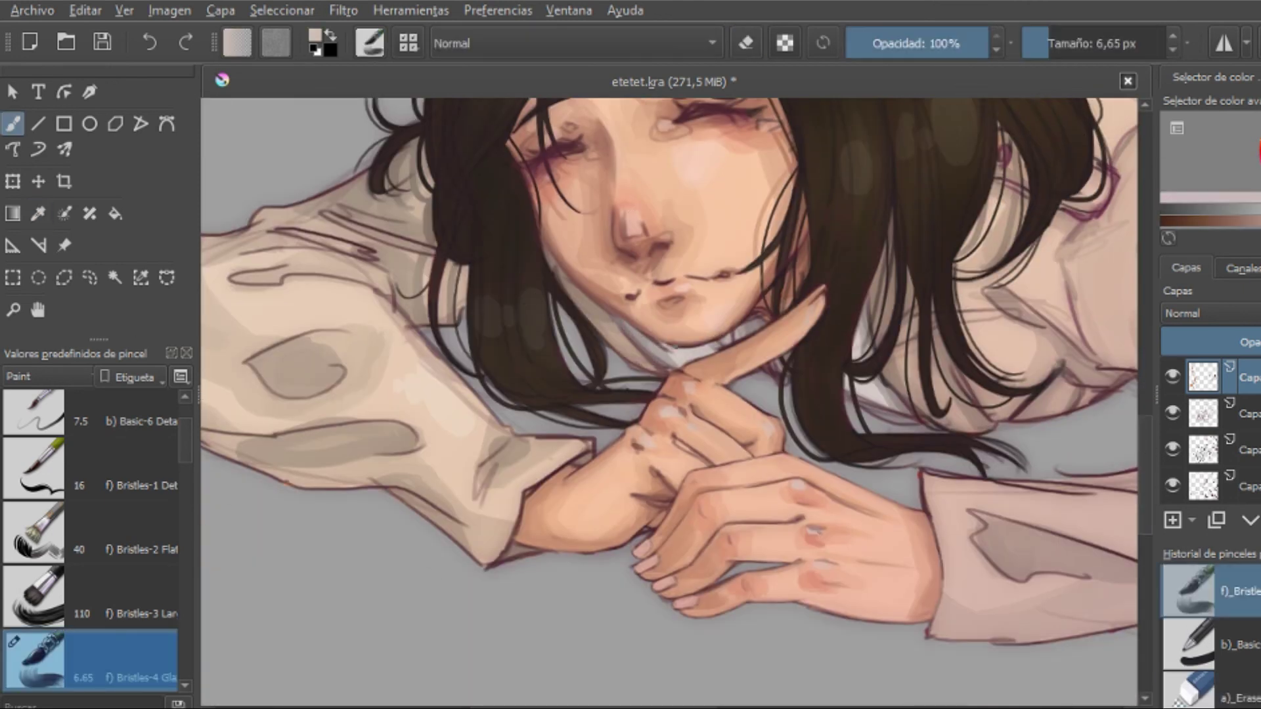
{"action": "left_click", "coordinate": [646, 355], "text": "ctrl"}
{"action": "left_click", "coordinate": [646, 334], "text": "ctrl"}
{"action": "left_click", "coordinate": [646, 334], "text": "ctrl"}
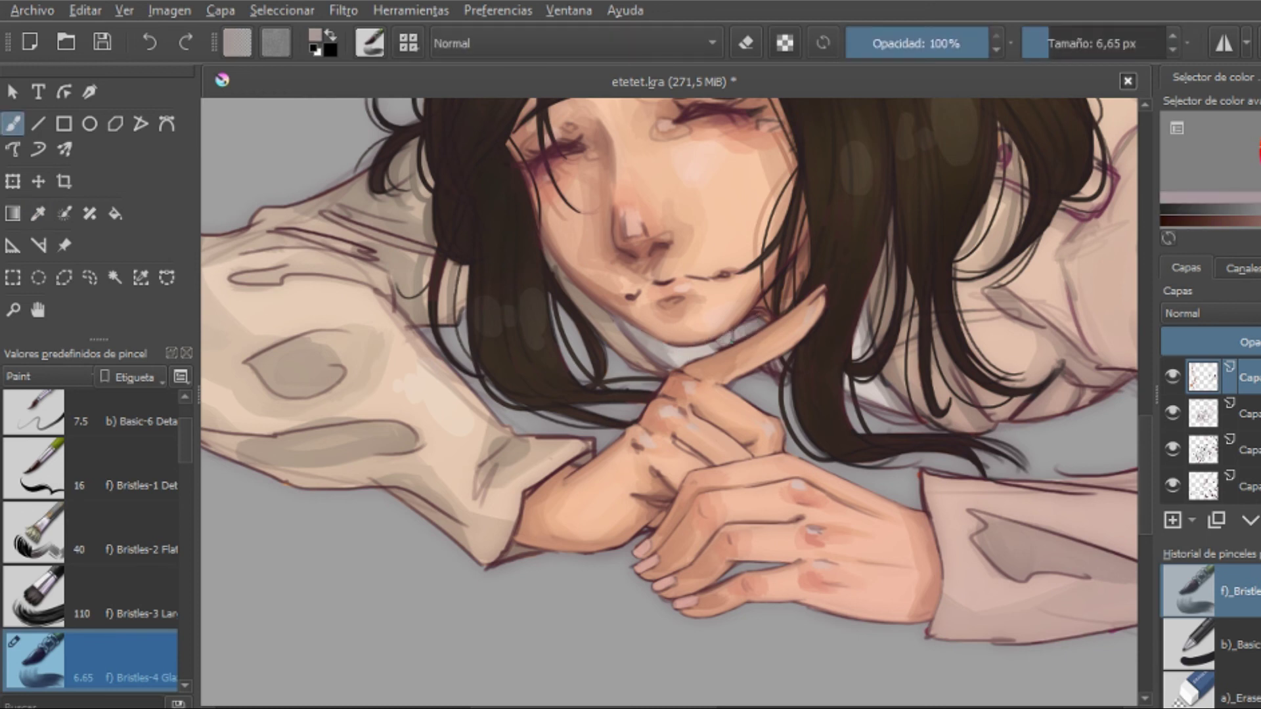
Step: Soften the shirt's collar and shoulder fold lines around the loose hair with sampled fabric tones at 6.65 px
{"action": "left_click_drag", "start_coordinate": [734, 341], "coordinate": [653, 334]}
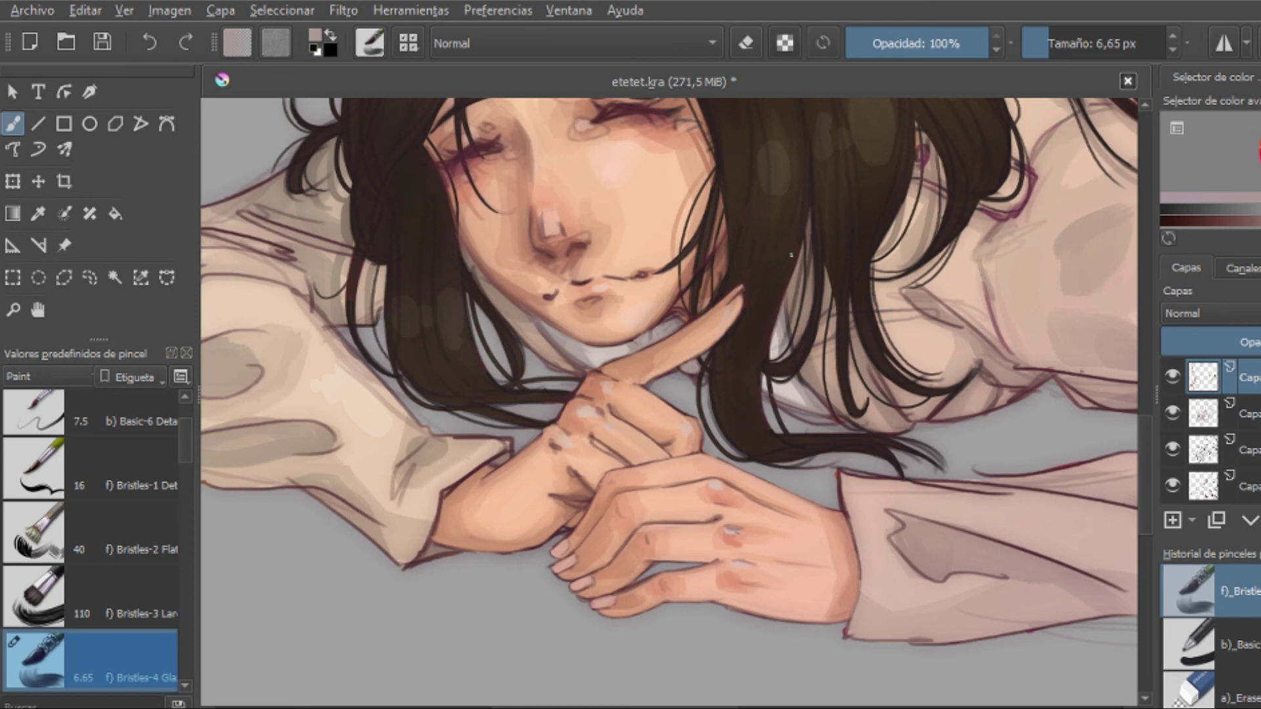
{"action": "left_click", "coordinate": [530, 296], "text": "ctrl"}
{"action": "left_click_drag", "start_coordinate": [722, 328], "coordinate": [605, 328]}
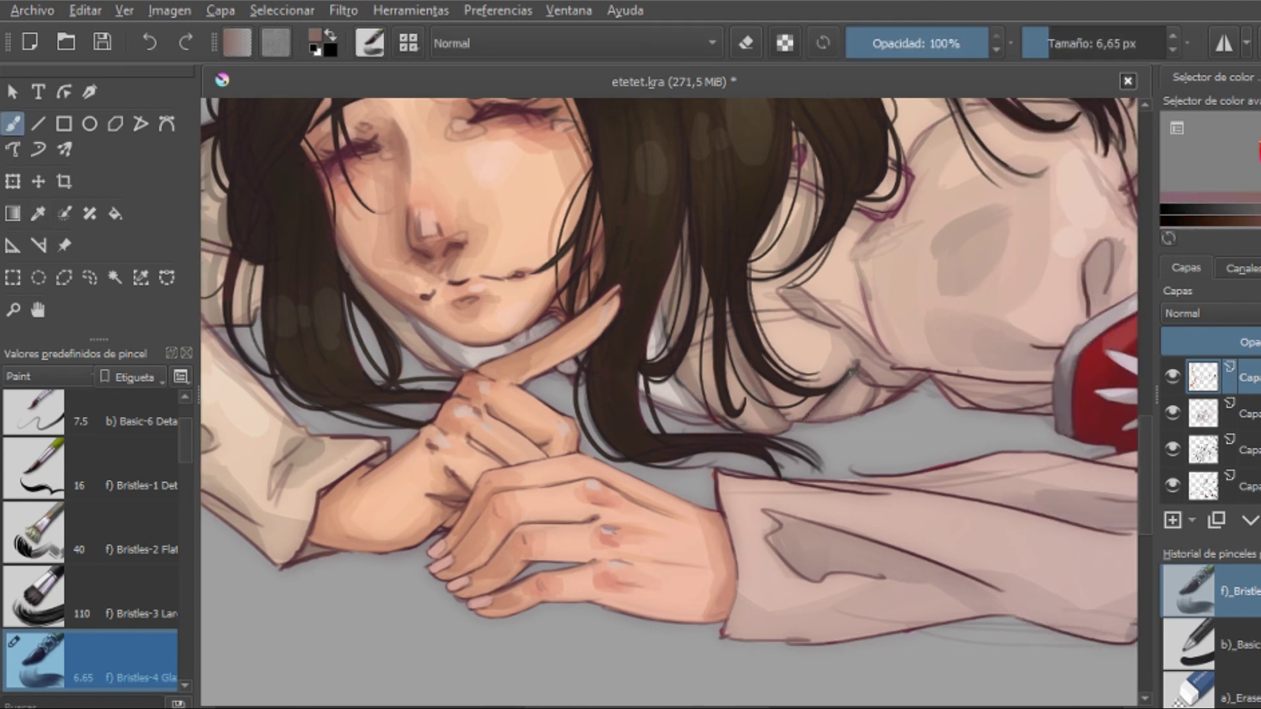
{"action": "left_click_drag", "start_coordinate": [1064, 243], "coordinate": [1077, 171]}
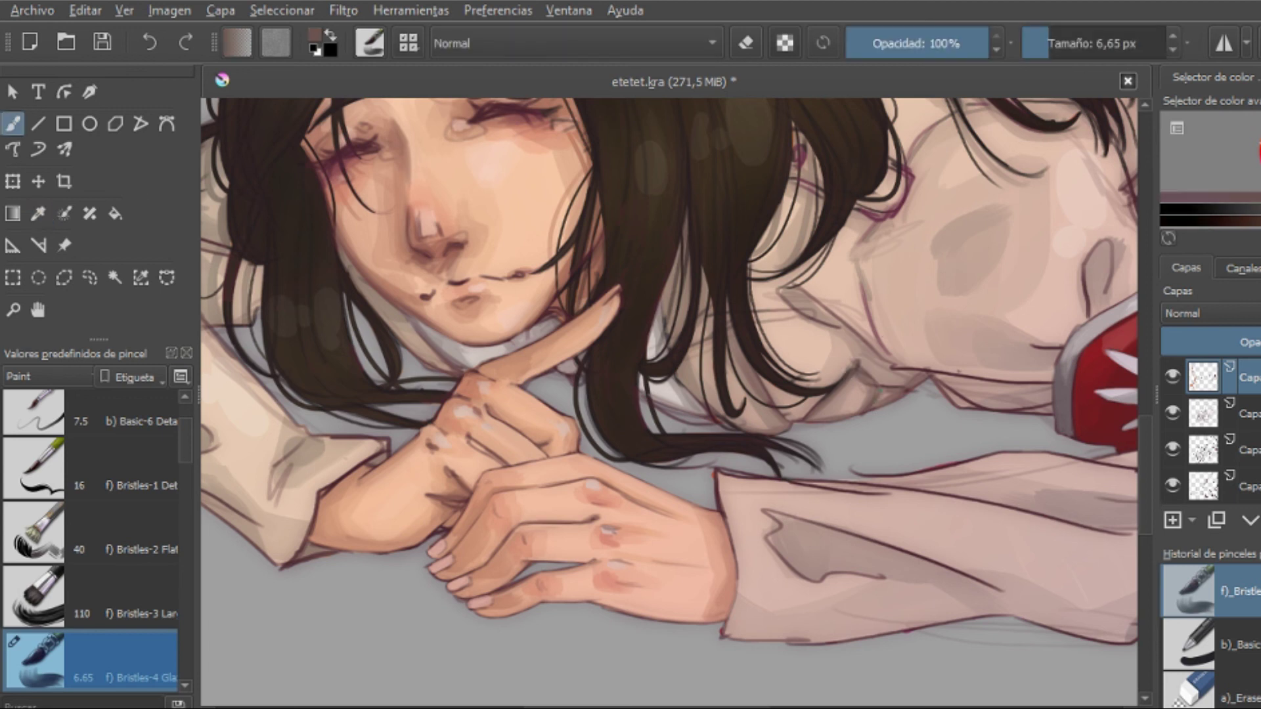
{"action": "scroll", "coordinate": [901, 389], "scroll_direction": "down", "scroll_amount": 5}
{"action": "scroll", "coordinate": [878, 375], "scroll_direction": "up", "scroll_amount": 5}
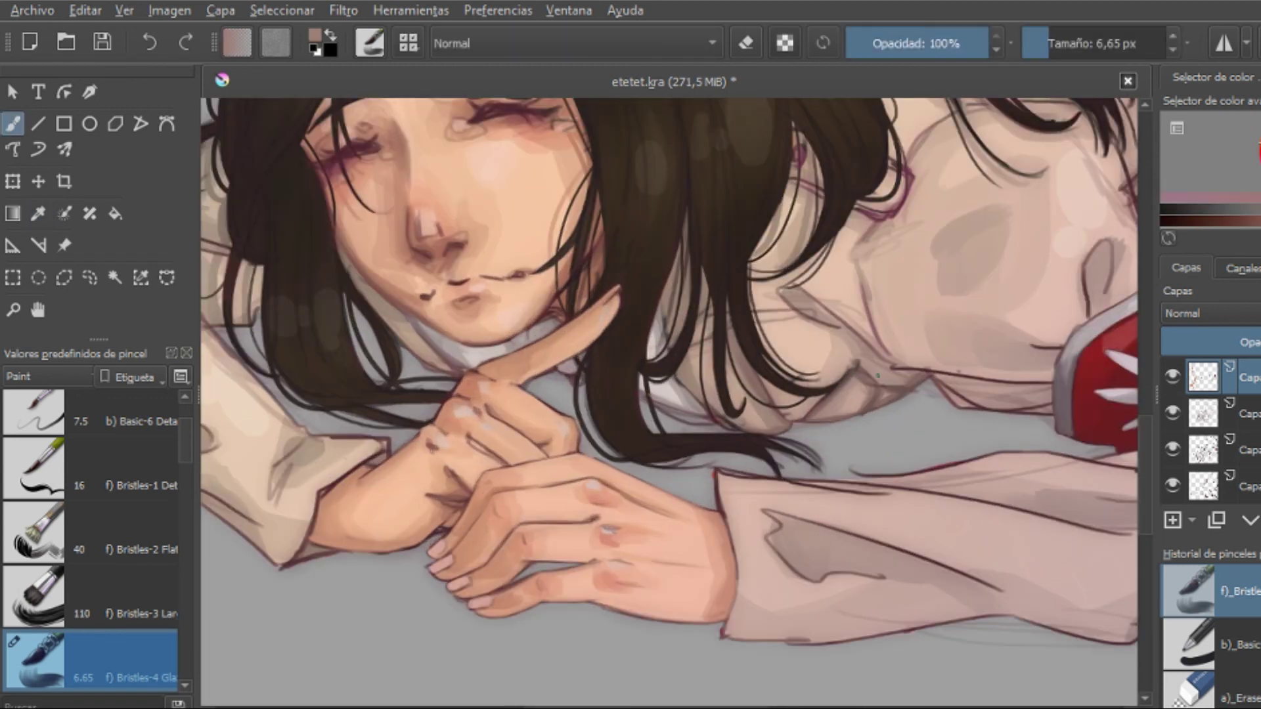
{"action": "scroll", "coordinate": [676, 401], "scroll_direction": "down", "scroll_amount": 5}
{"action": "scroll", "coordinate": [677, 400], "scroll_direction": "up", "scroll_amount": 6}
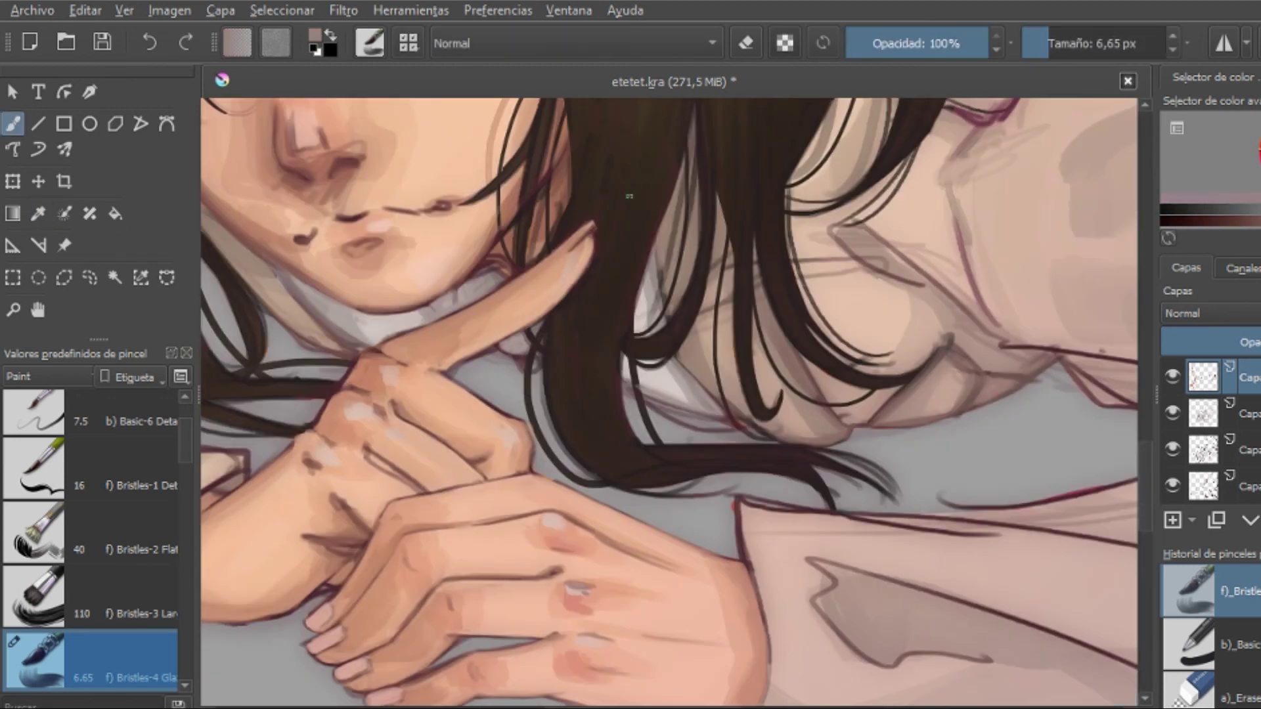
Step: Touch up the front sleeve's cuff edge beside the hand with sampled tones and enlarge the brush to 12.67 px
{"action": "scroll", "coordinate": [676, 401], "scroll_direction": "down", "scroll_amount": 1}
{"action": "scroll", "coordinate": [781, 355], "scroll_direction": "up", "scroll_amount": 2}
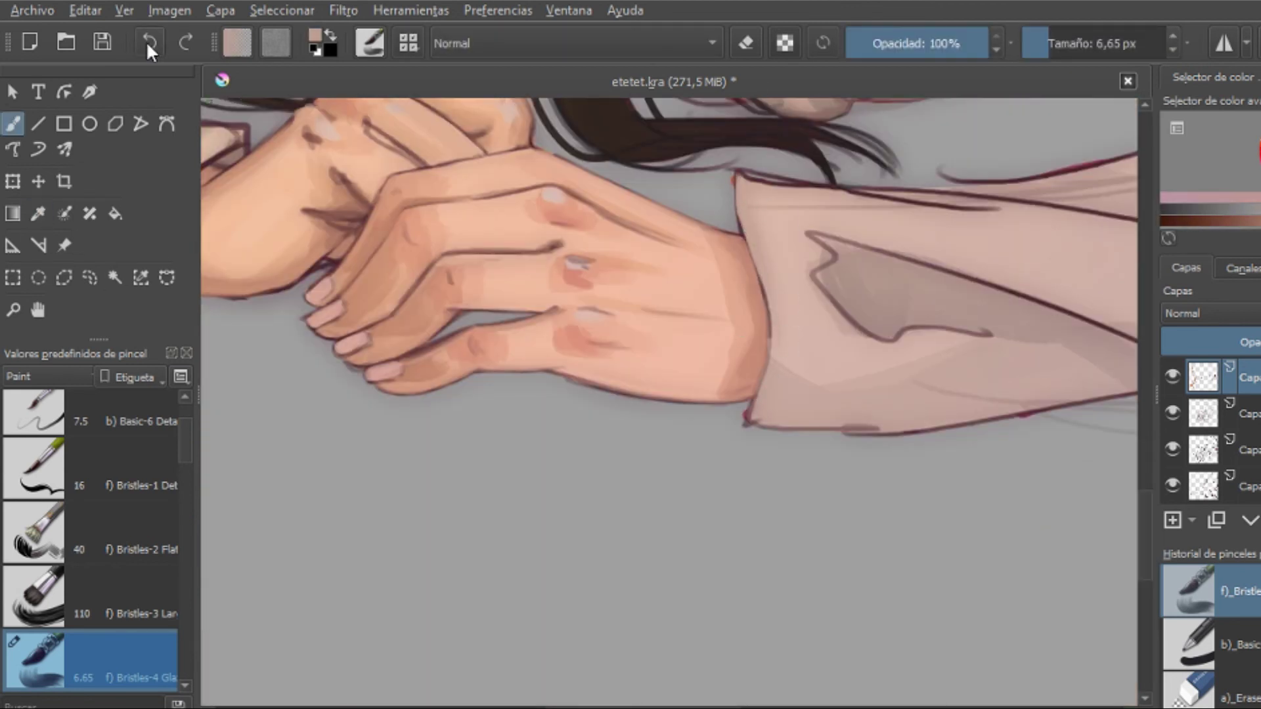
{"action": "left_click", "coordinate": [744, 230], "text": "ctrl"}
{"action": "left_click_drag", "start_coordinate": [762, 394], "coordinate": [775, 393]}
{"action": "key", "text": "minus"}
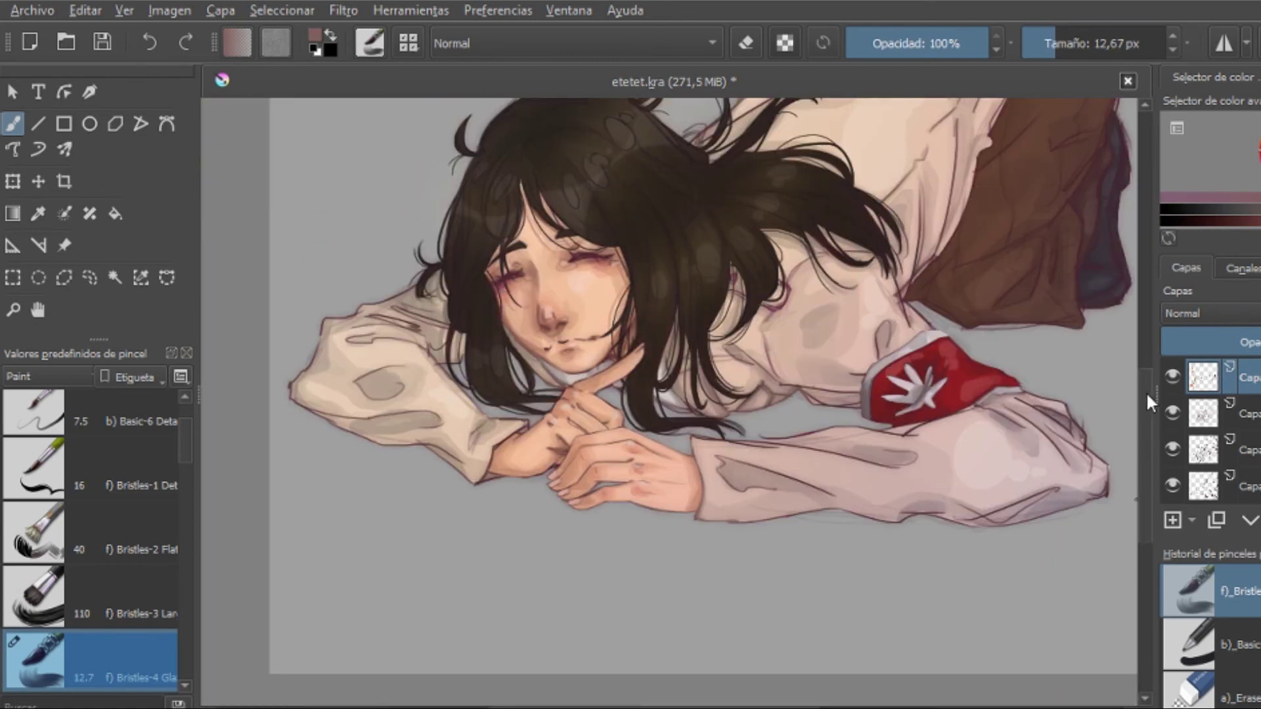
{"action": "key", "text": "minus"}
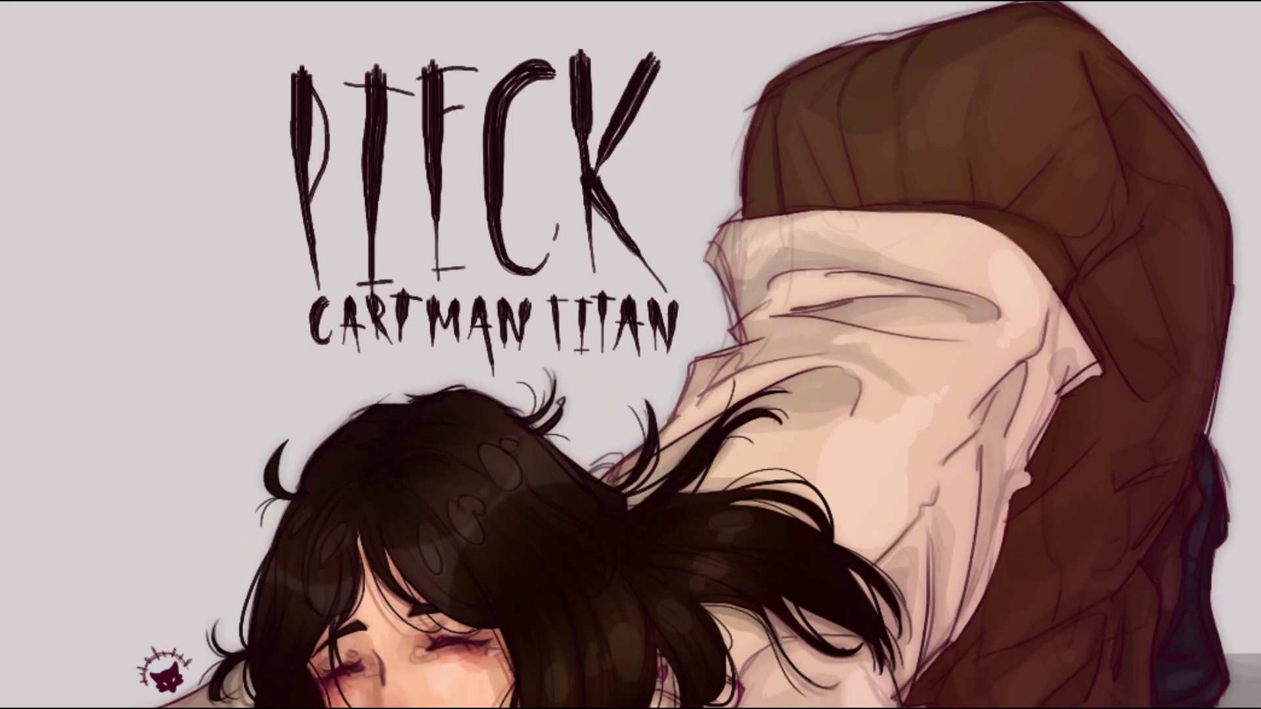